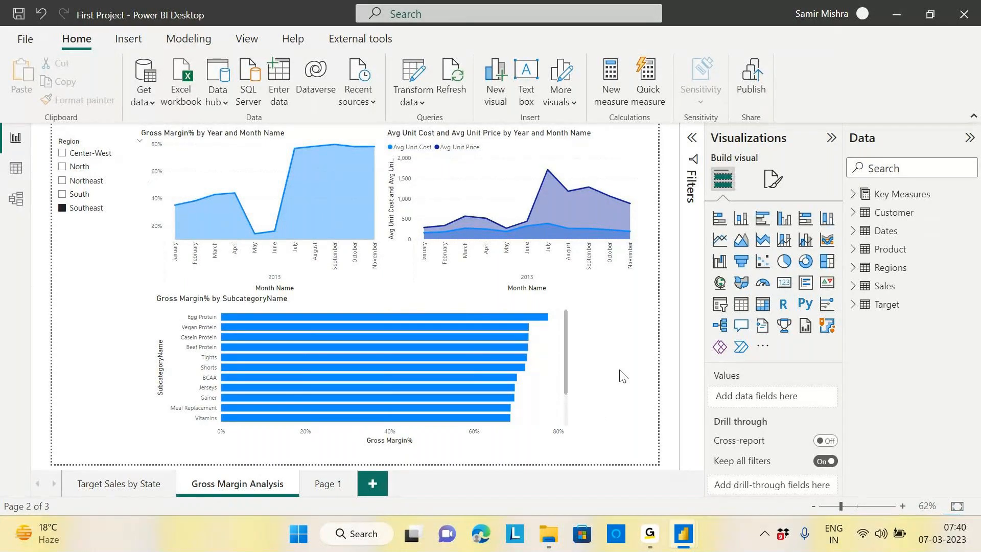
mouse_move(649, 533)
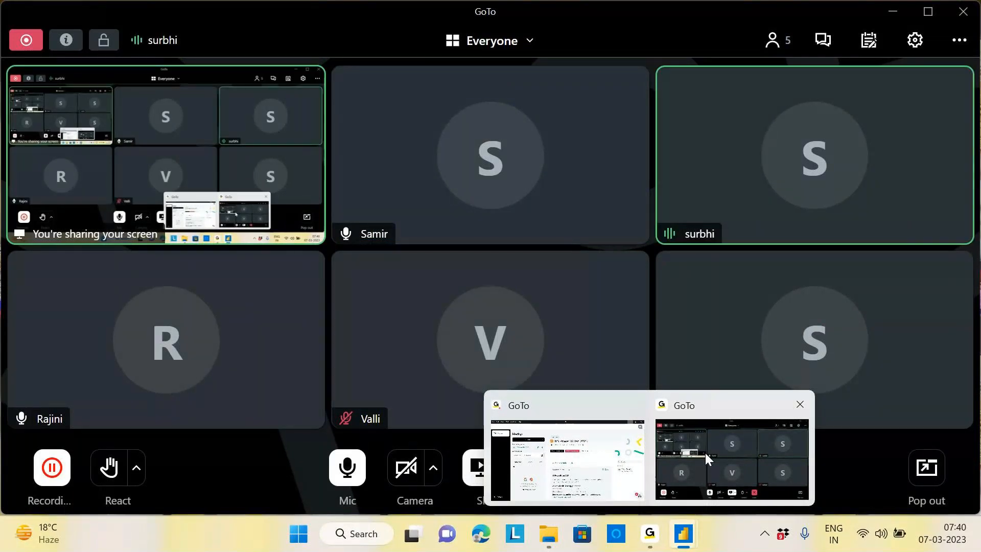
mouse_move(690, 542)
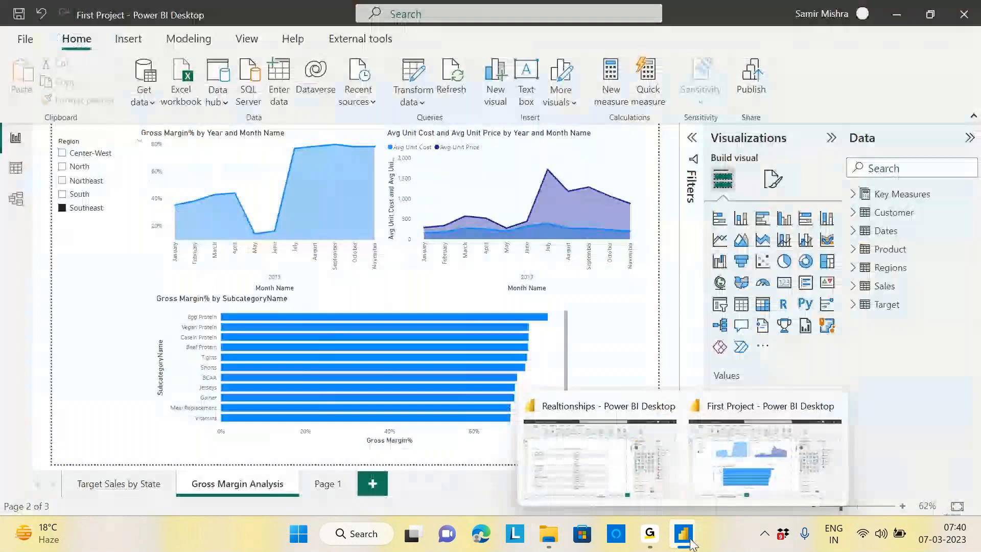
click(754, 459)
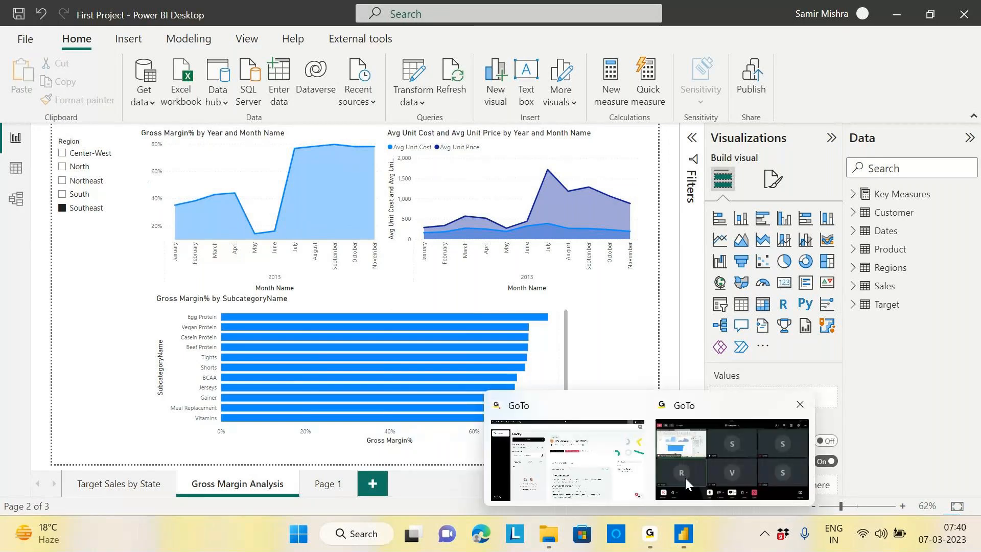
click(684, 476)
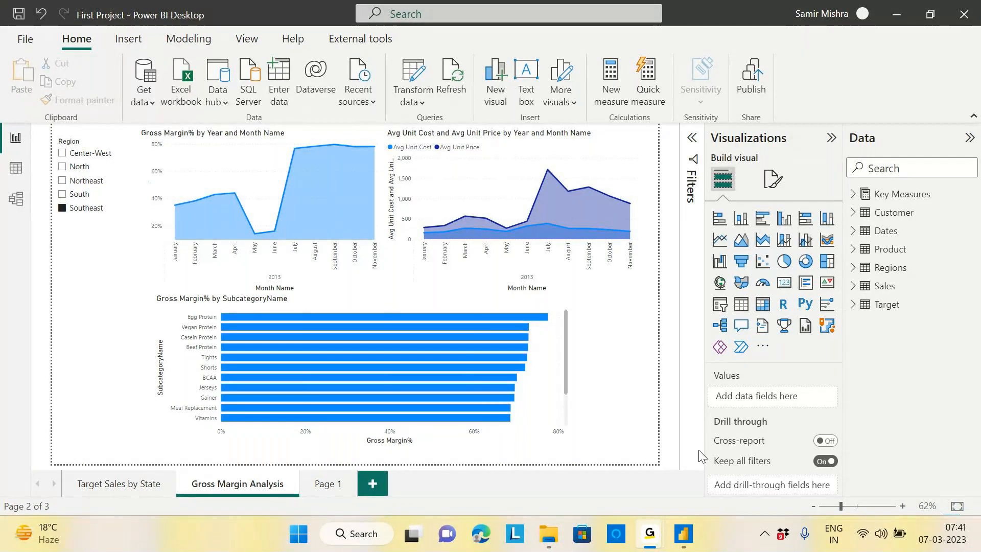
mouse_move(683, 533)
click(722, 468)
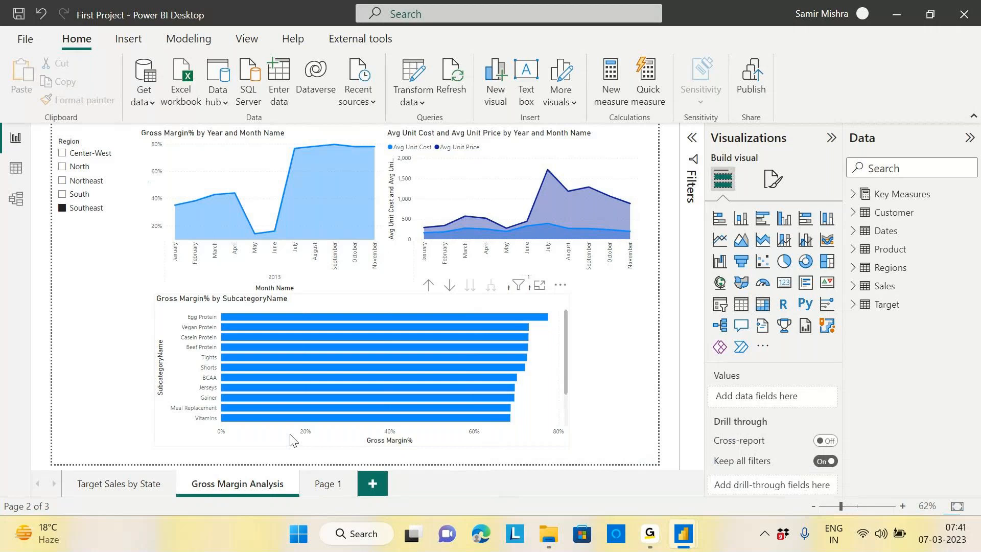
Step: Rename the report page Page 1 as "Dynamic Segmentation"
click(329, 483)
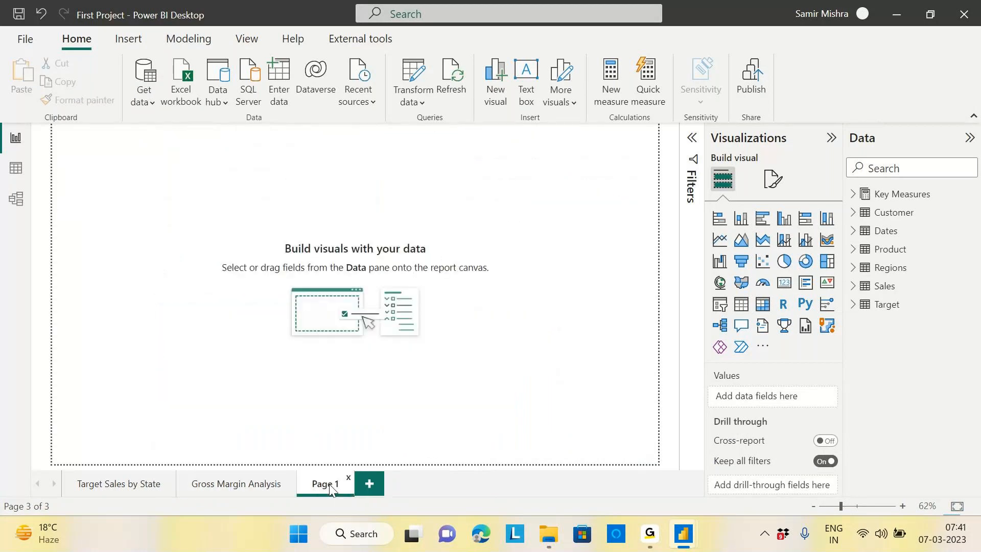
right_click(325, 487)
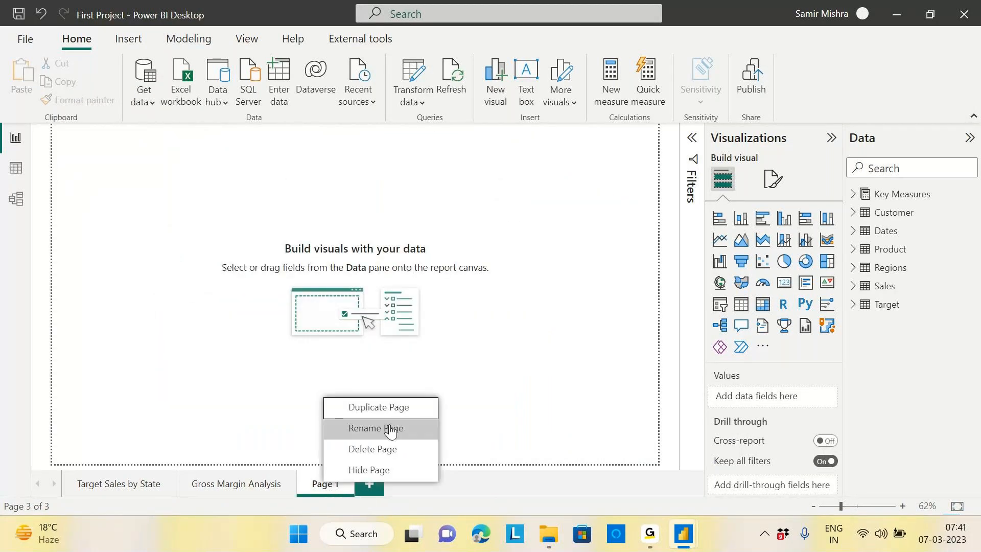
click(376, 428)
text(D)
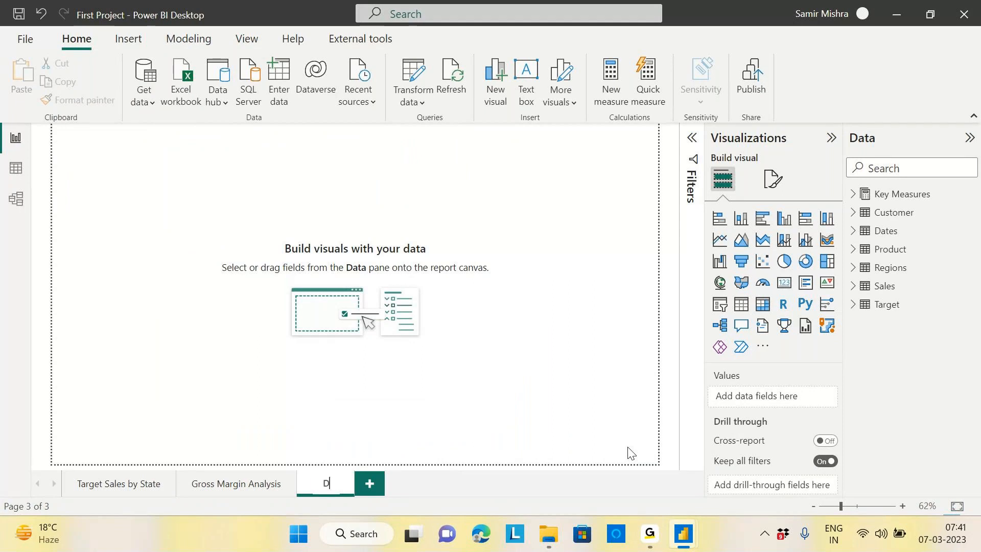
text(ynamic SE)
key(BackSpace)
text(egmentation)
key(Return)
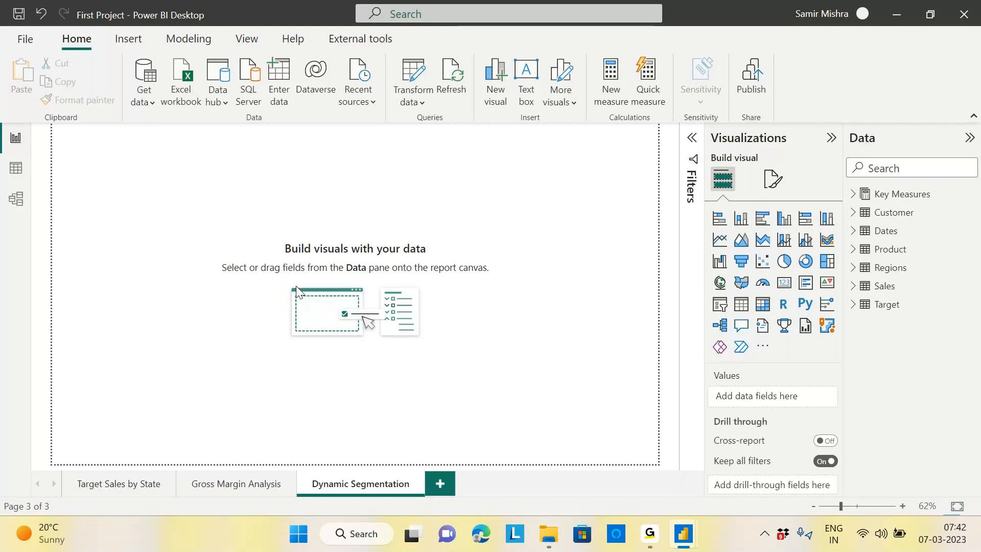
Step: Add a matrix visual to the page, enlarge it, and put Month Name from the Dates table in its rows
click(851, 232)
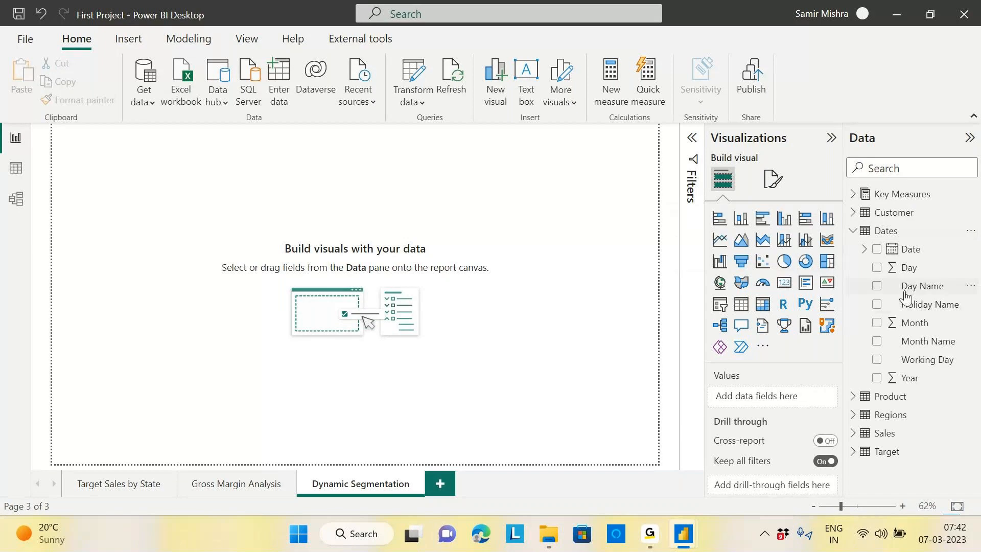
click(853, 232)
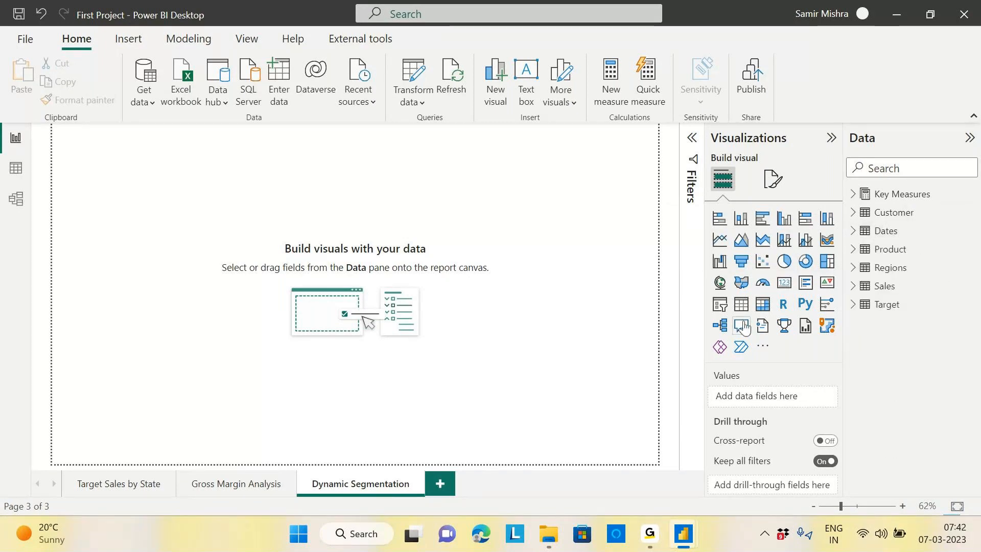
click(762, 304)
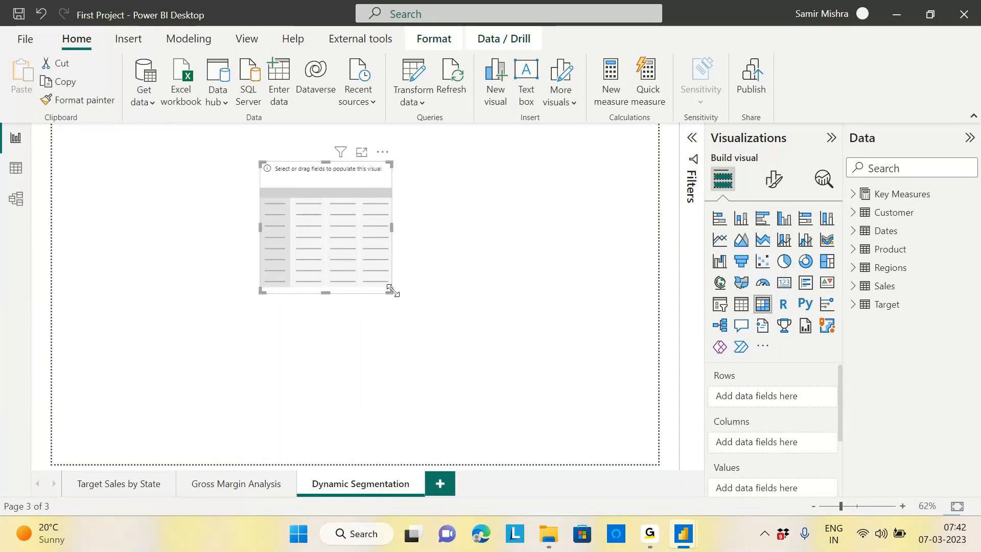
drag(390, 292, 617, 430)
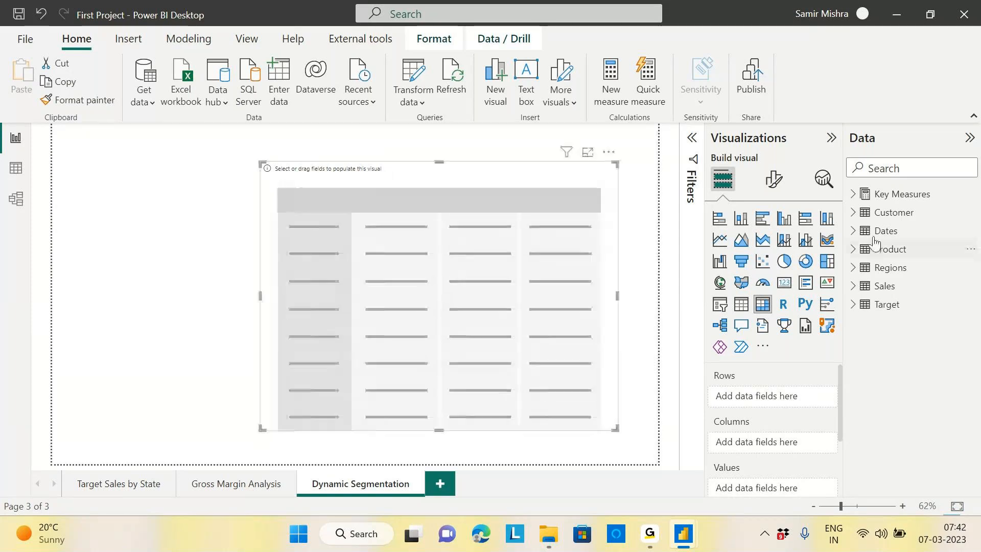
click(882, 231)
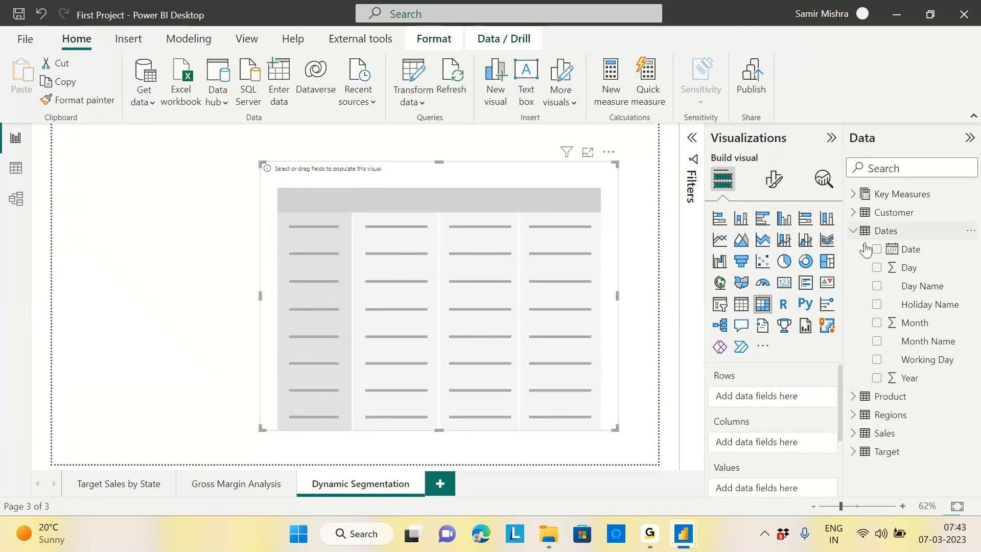
drag(933, 347, 359, 237)
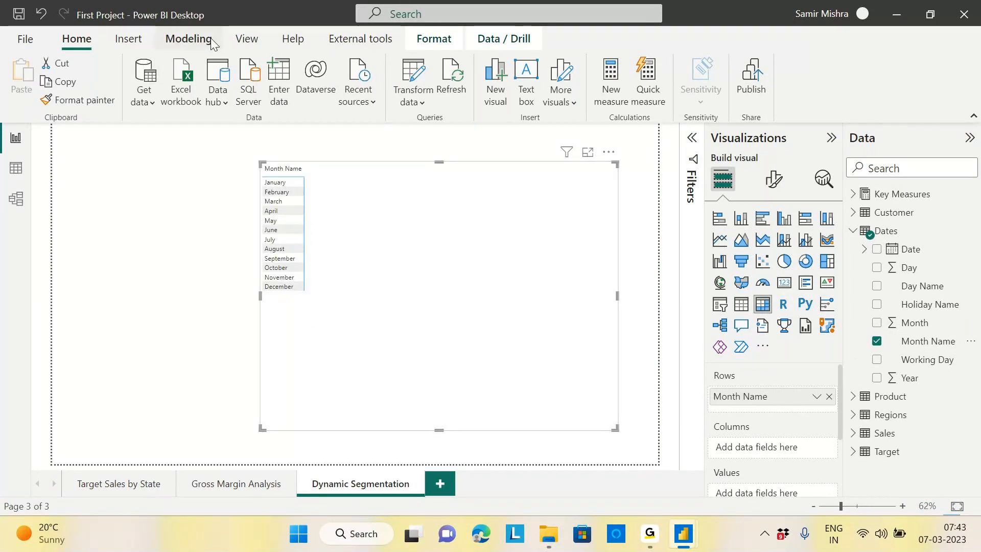
Step: Customize the current theme with a 14 pt general text font size and shift the matrix slightly up the page
click(259, 34)
click(364, 87)
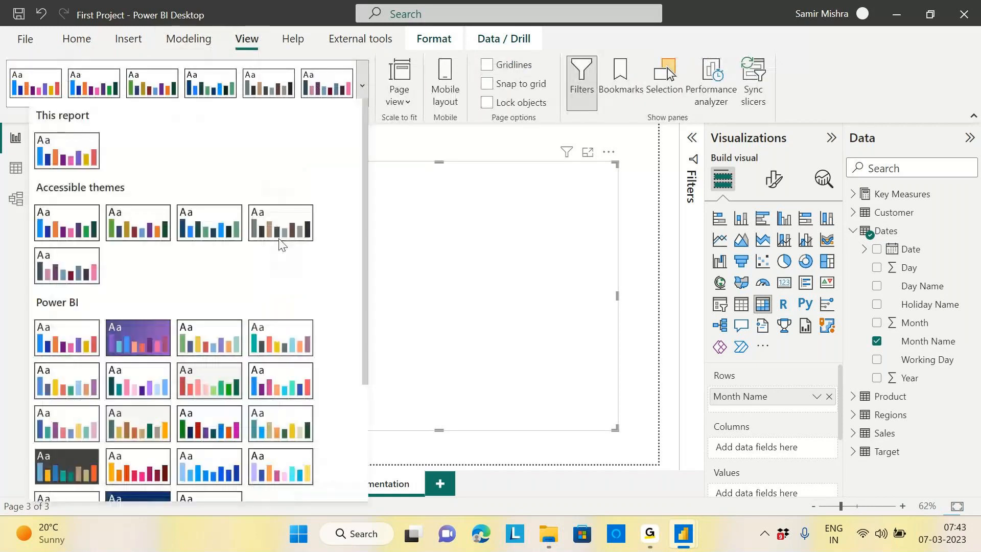
drag(364, 331, 362, 475)
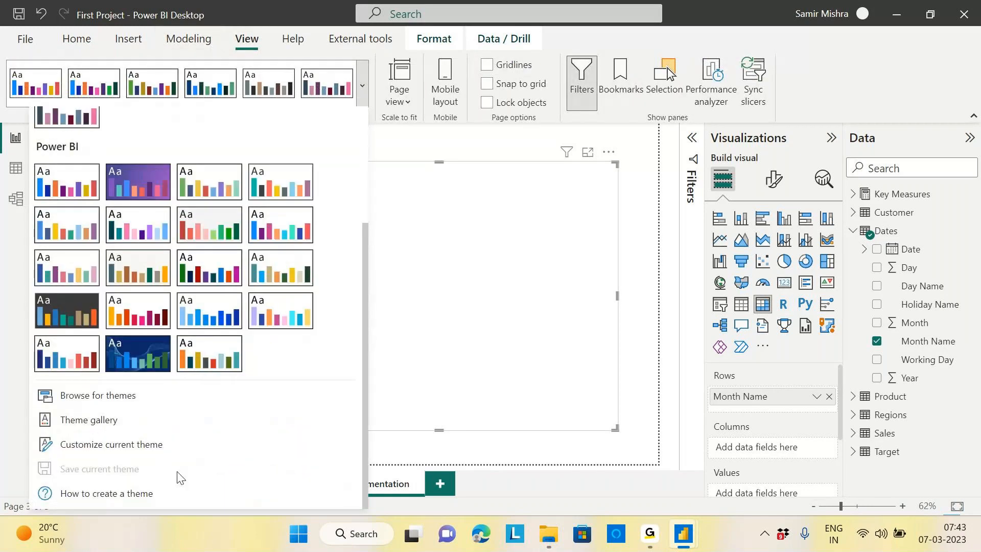
click(154, 449)
click(286, 109)
drag(528, 177, 480, 181)
text(14)
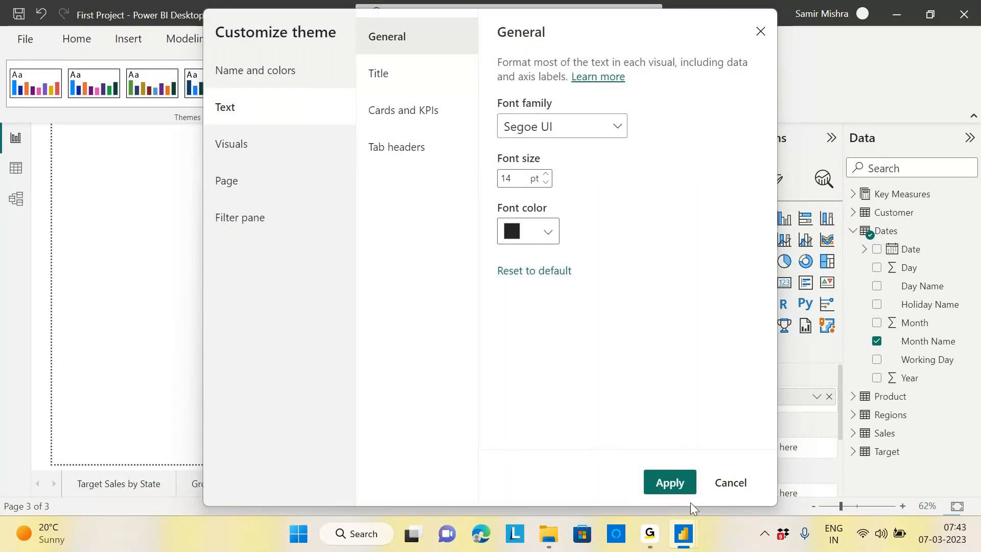
click(666, 480)
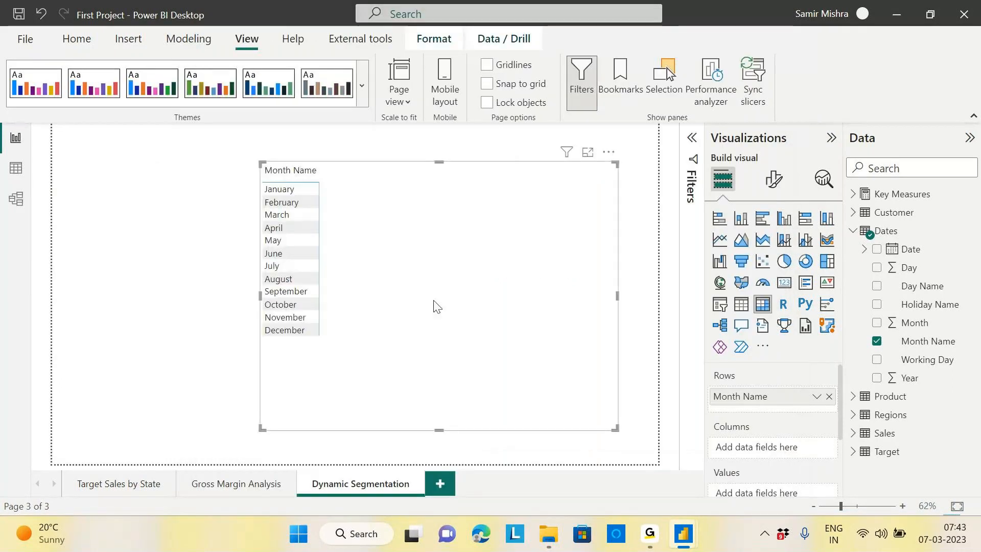
click(448, 300)
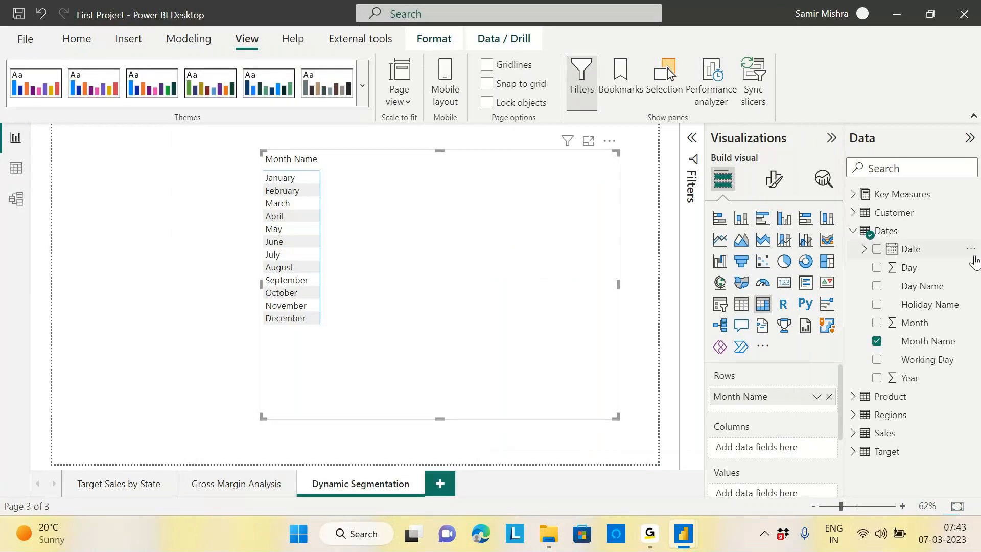
click(854, 233)
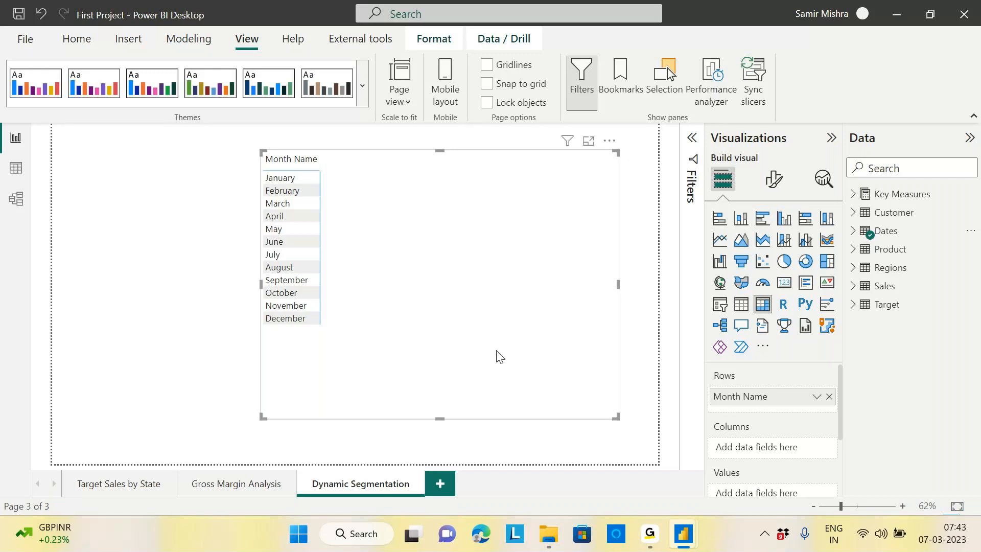
mouse_move(649, 542)
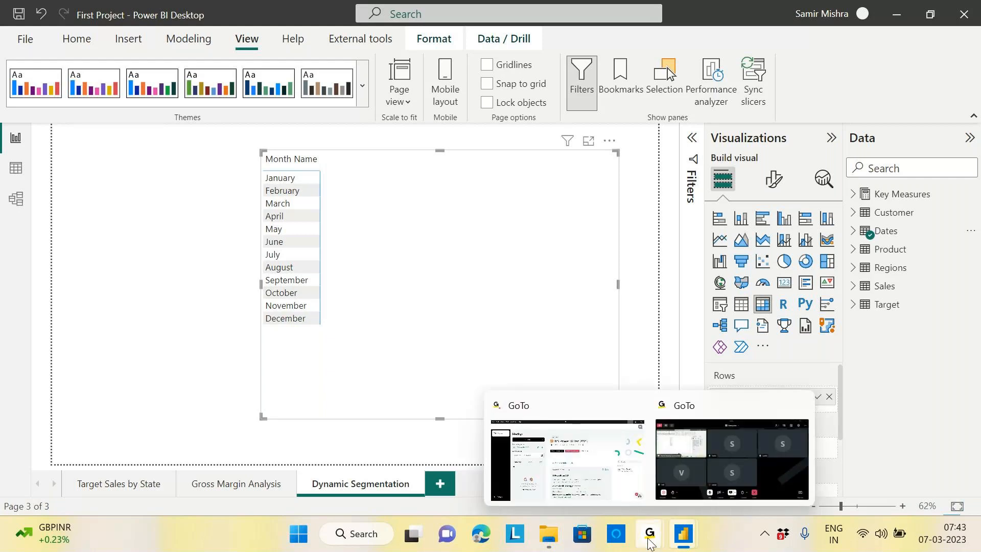
click(710, 478)
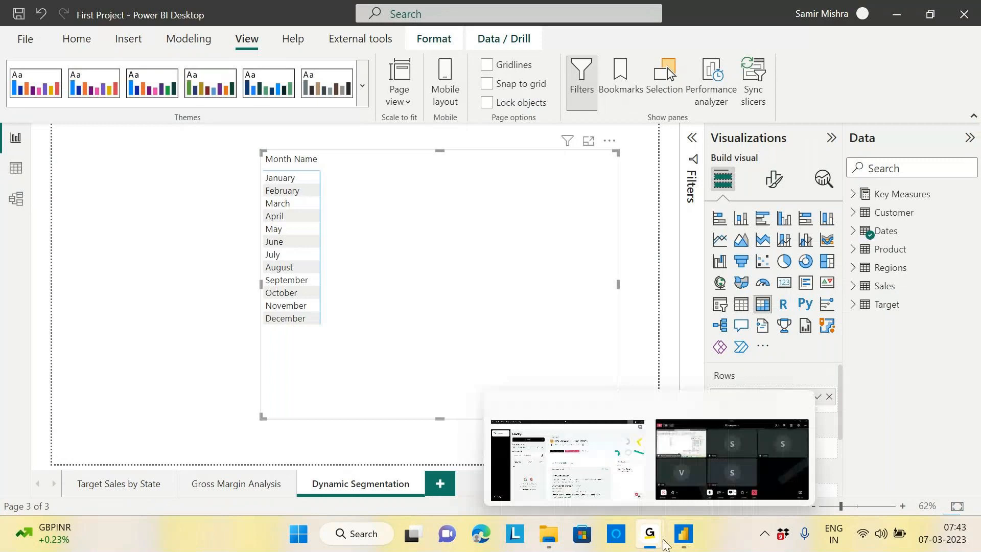
click(690, 538)
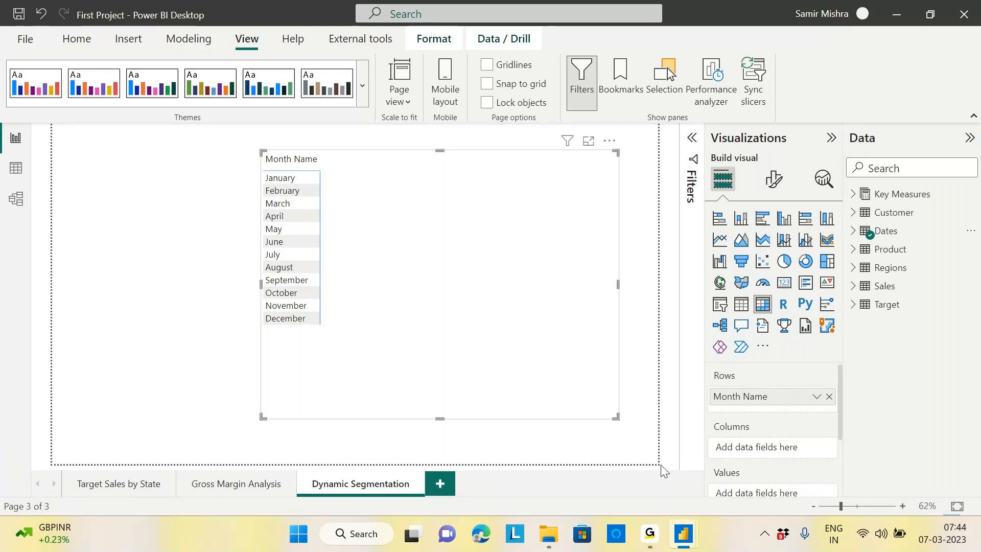
mouse_move(669, 532)
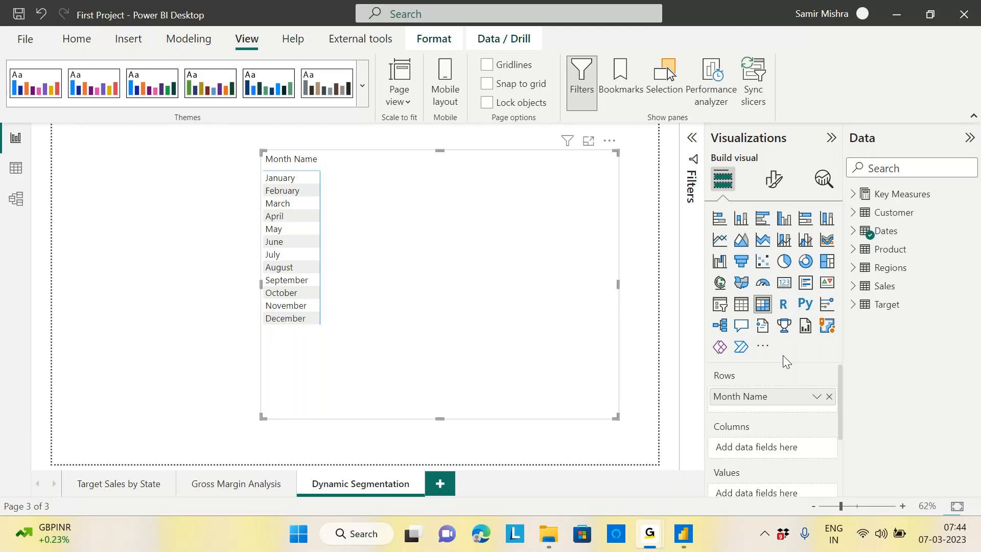
click(688, 520)
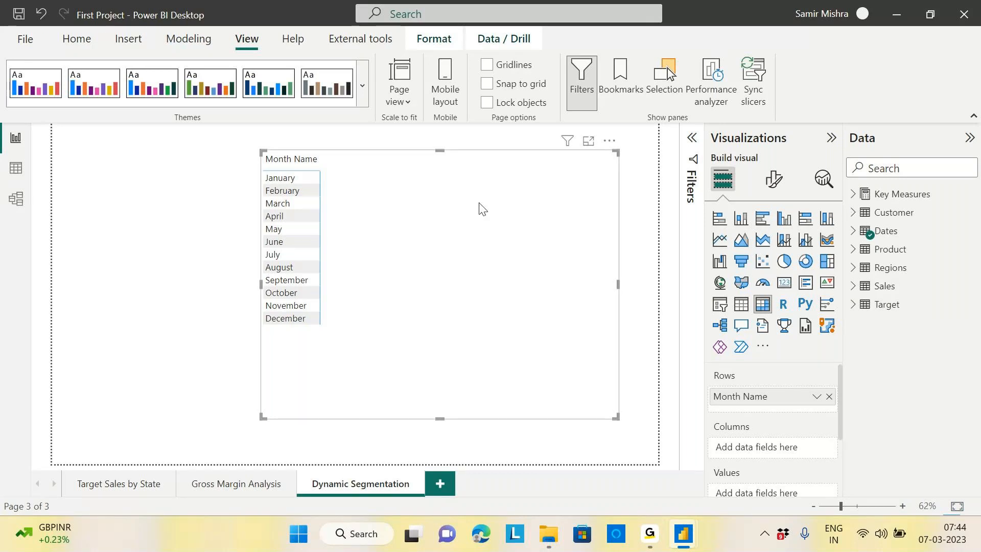
Step: Show the Sales table's data and examine its columns for the order number field
click(16, 168)
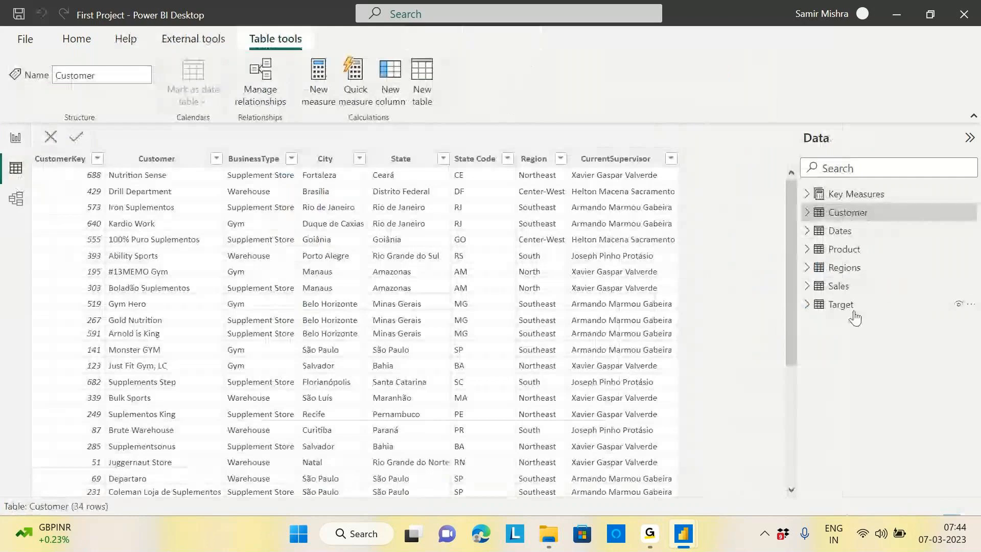
click(840, 289)
drag(509, 492, 361, 438)
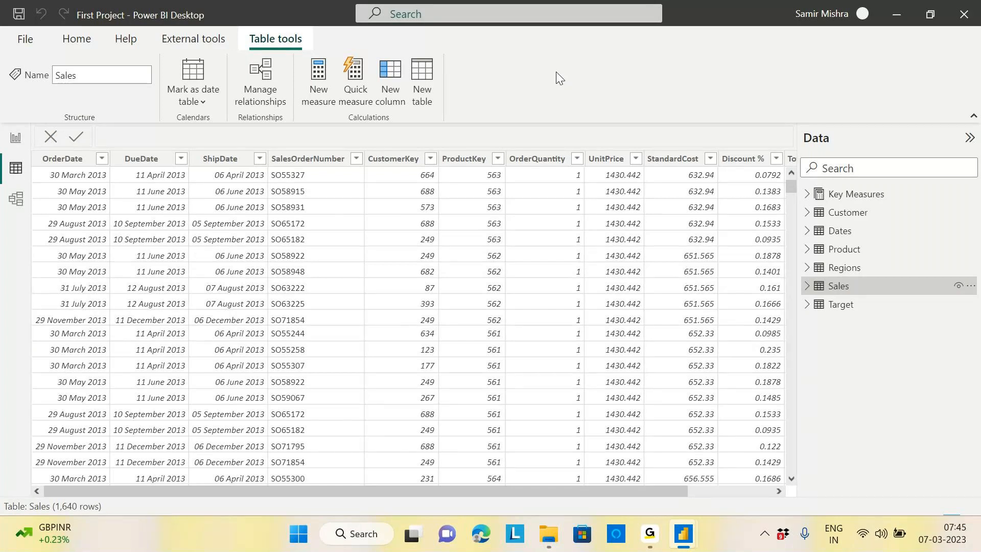
Step: Create a measure in Key Measures: Orders = DISTINCTCOUNT(Sales[SalesOrderNumber])
click(808, 194)
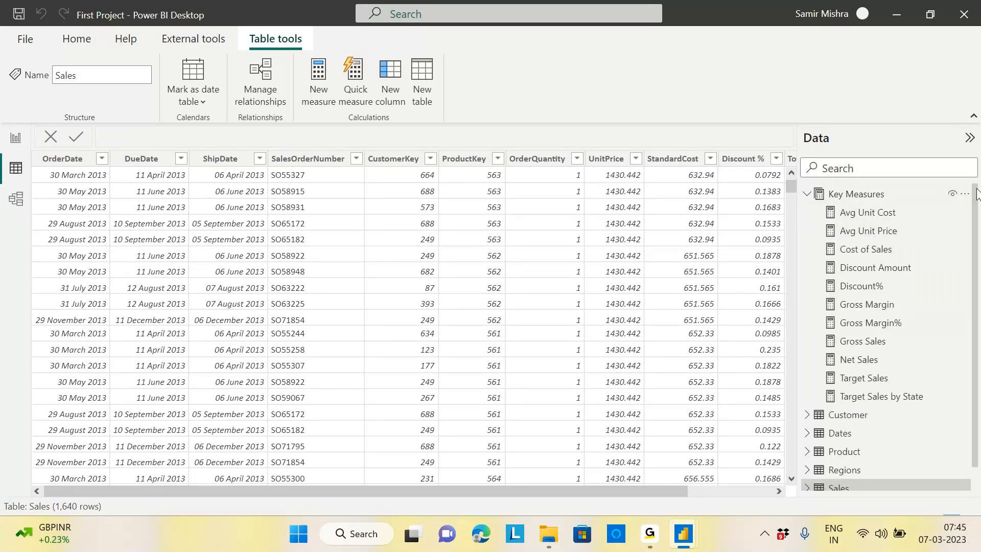
right_click(854, 196)
click(532, 43)
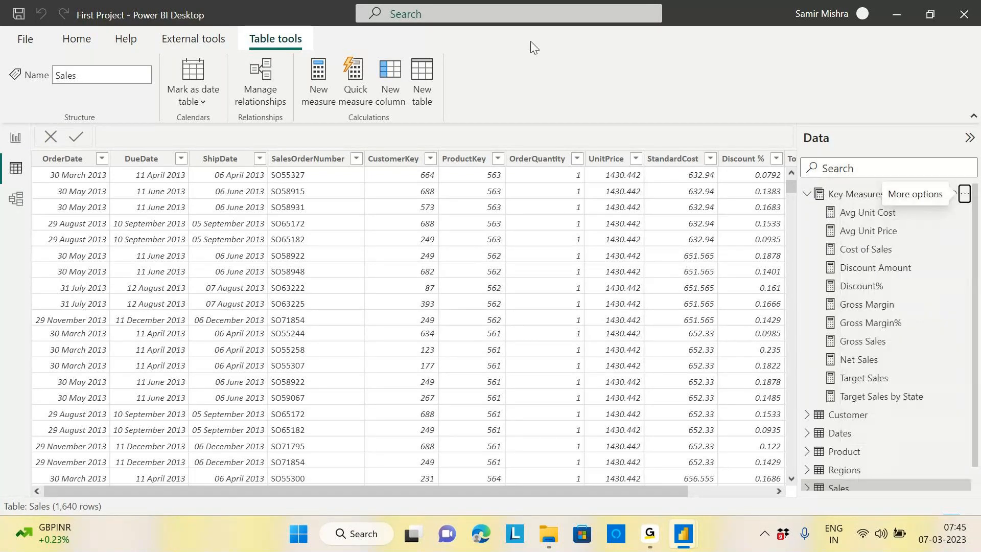
click(531, 43)
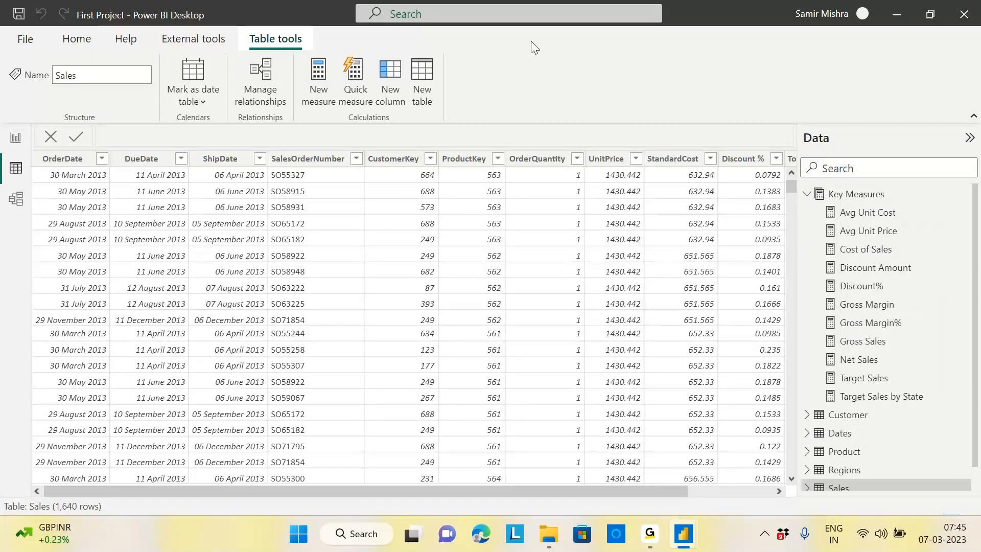
text(Orders= dist)
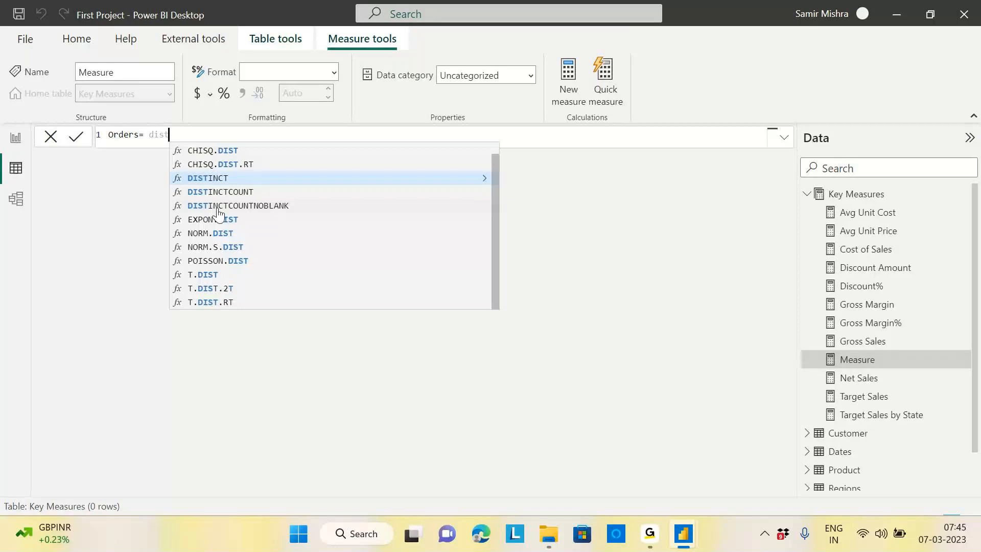
double_click(243, 193)
text(ord)
double_click(321, 182)
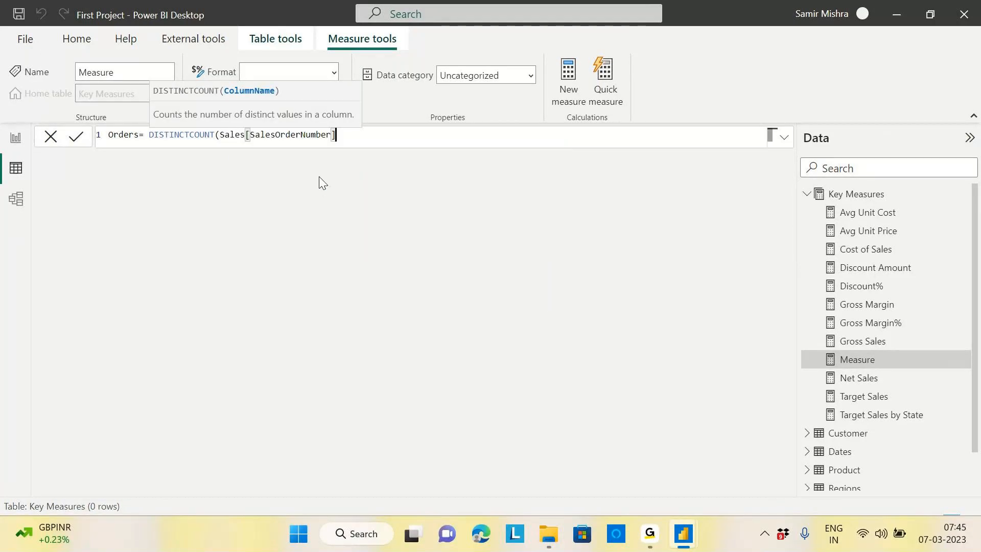
text())
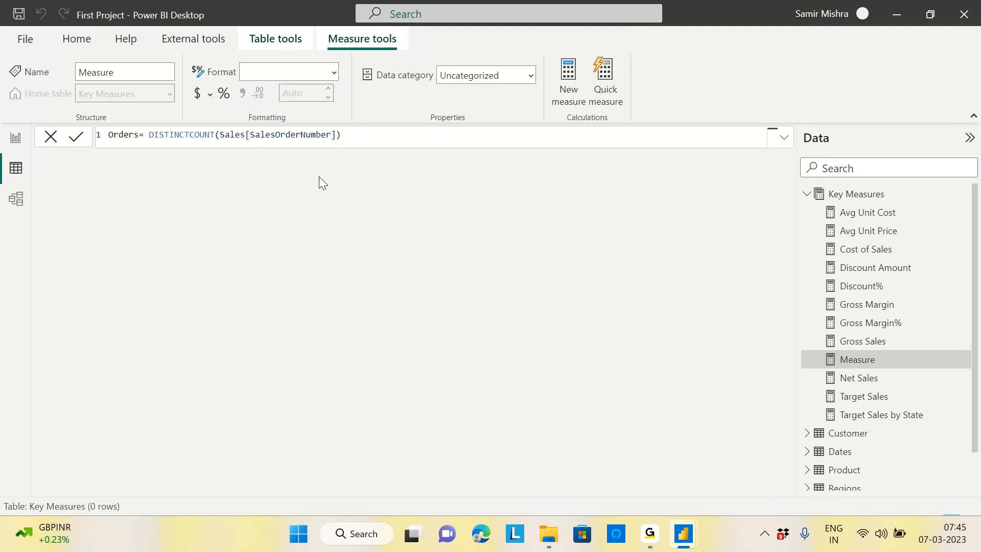
key(Return)
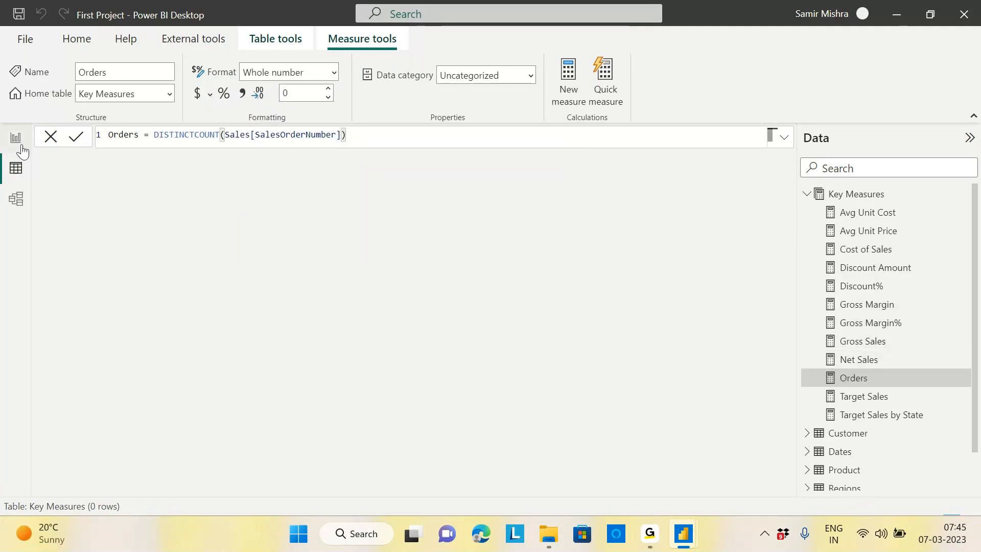
Step: Return to the report page and add the Orders measure to the matrix as its values
click(16, 139)
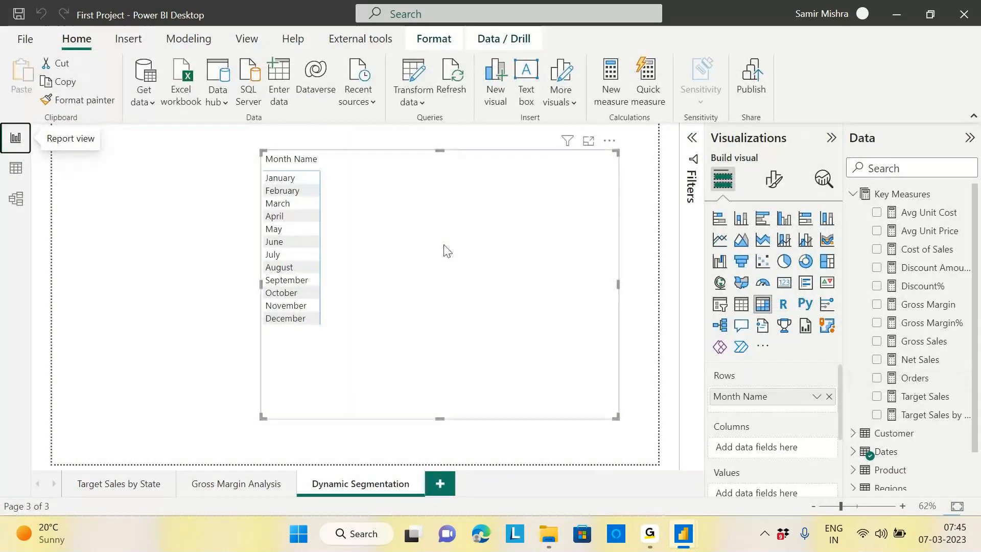
drag(914, 382, 411, 212)
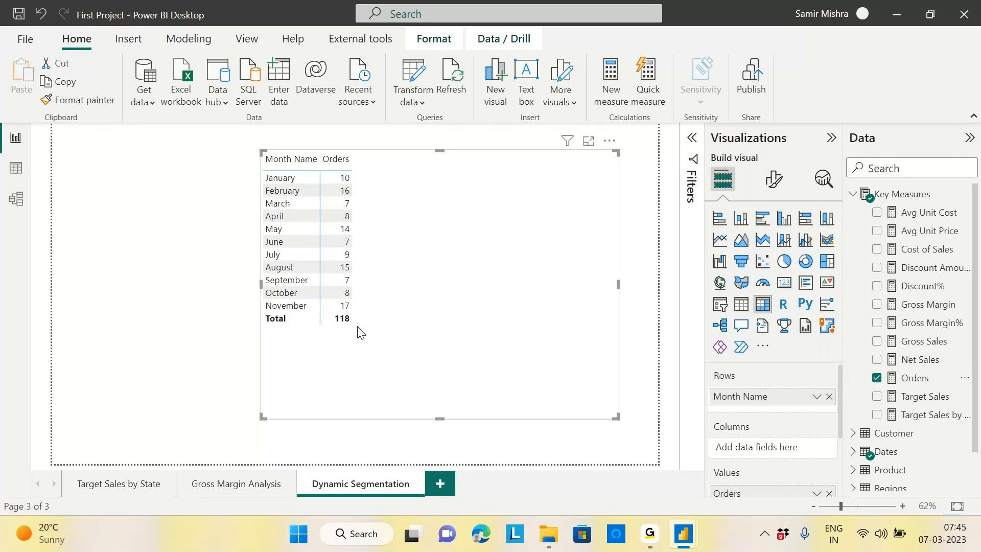
Step: Change the Orders measure's formula to COUNT(Sales[SalesOrderNumber]) and apply it
click(921, 382)
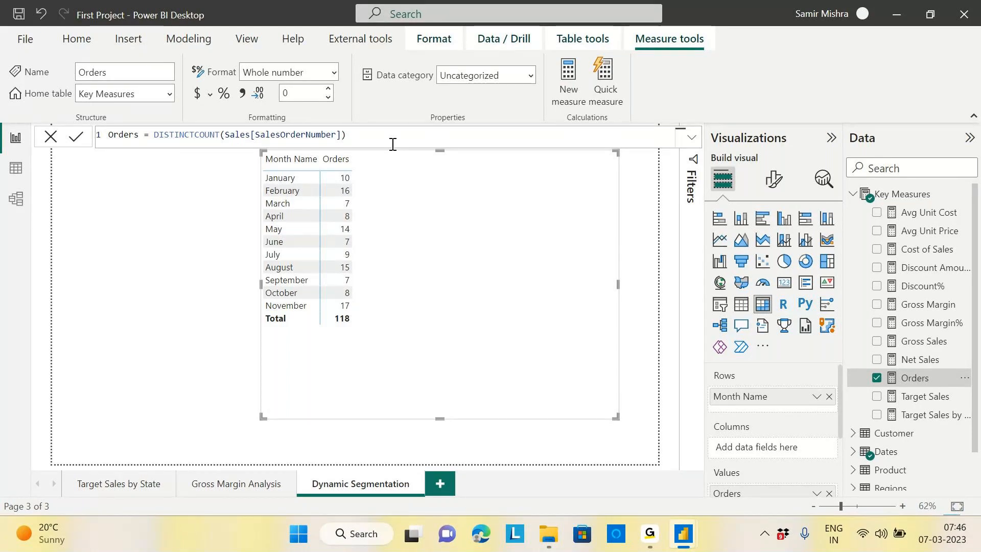
click(367, 139)
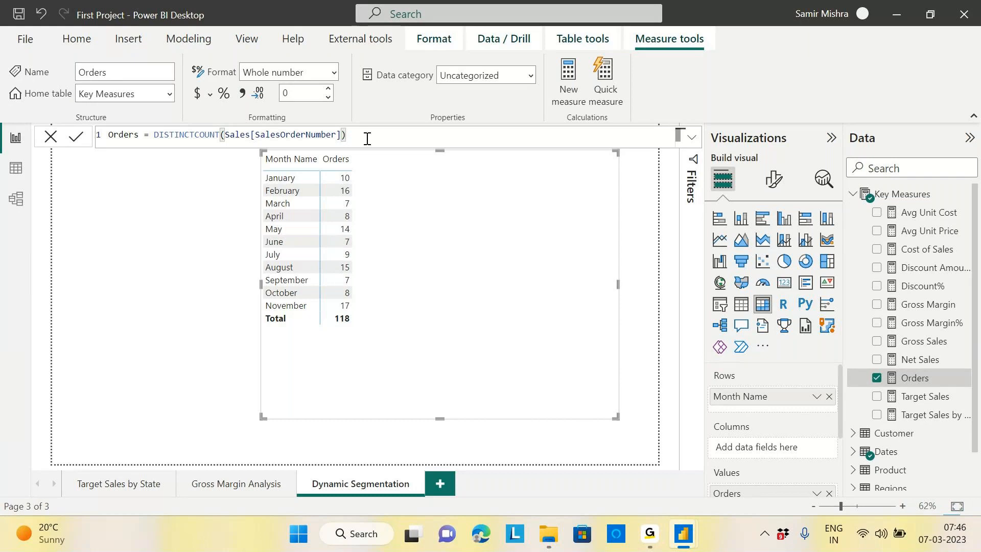
mouse_move(644, 534)
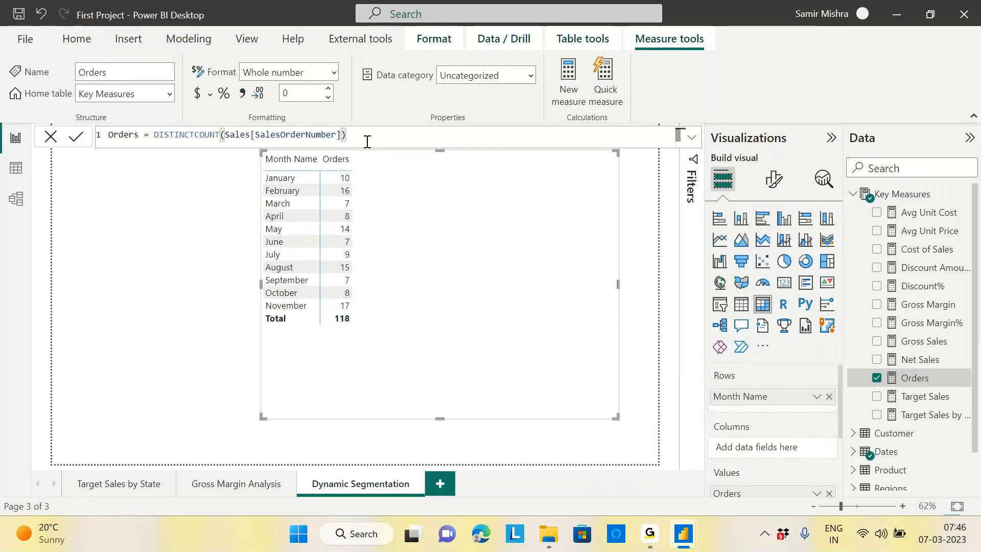
scroll(367, 142, up, 1)
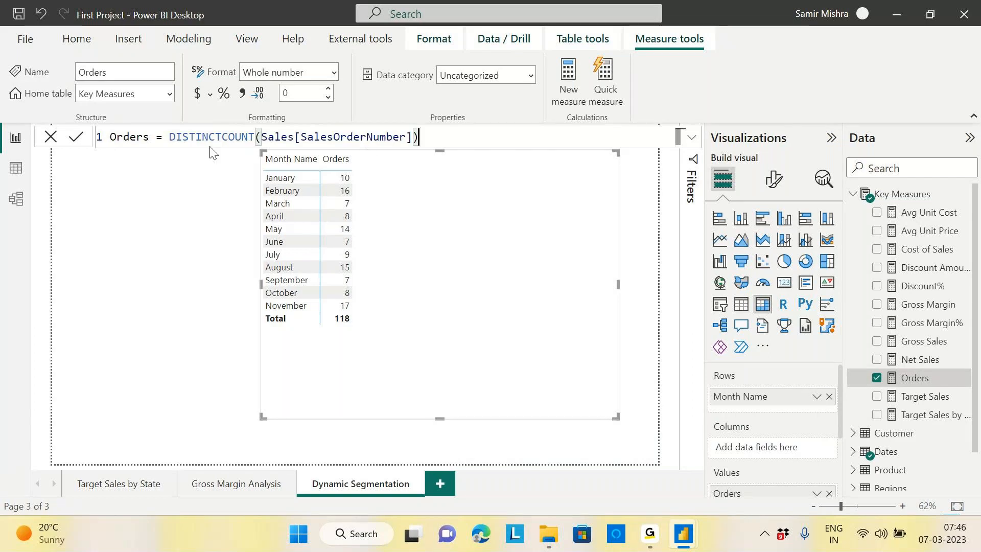
click(224, 138)
drag(223, 138, 169, 139)
key(BackSpace)
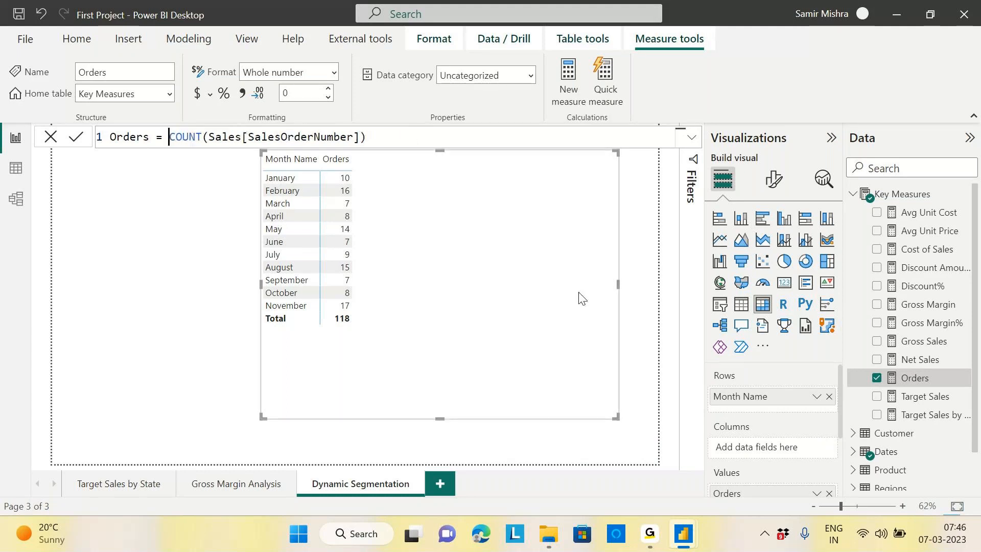
key(Return)
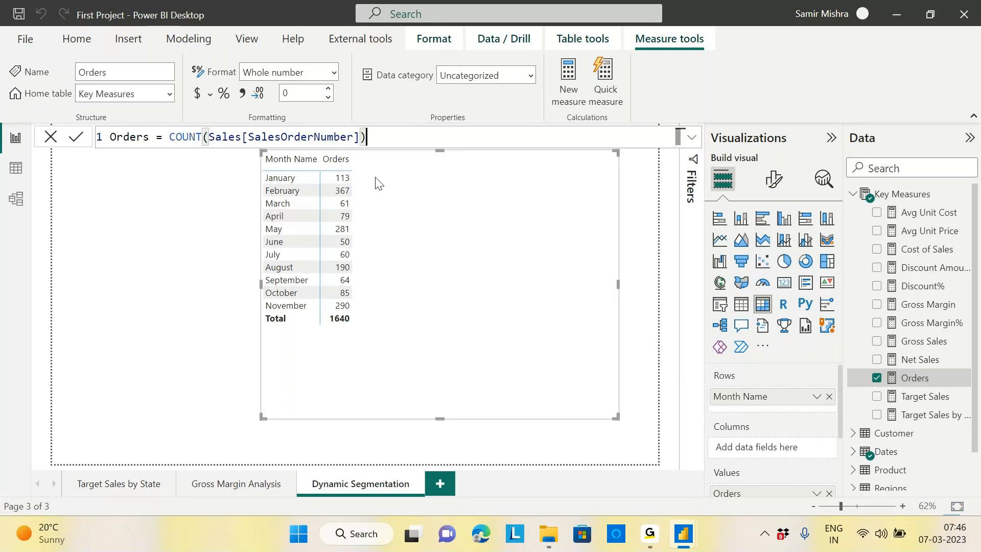
Step: Replace the Orders measure's formula with COUNTROWS(Sales) and apply it
drag(169, 137, 393, 140)
text(co)
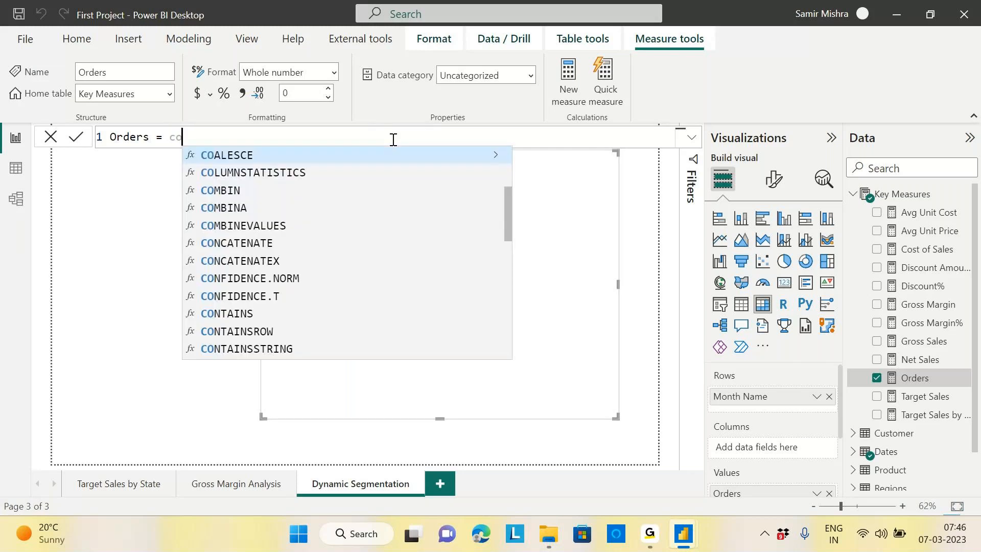
text(untrows(sales)
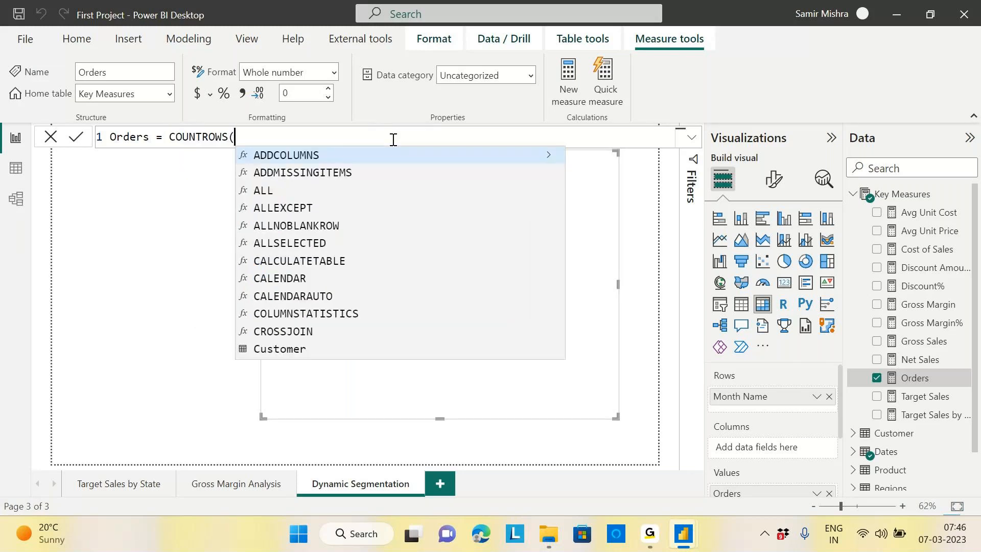
key(Tab)
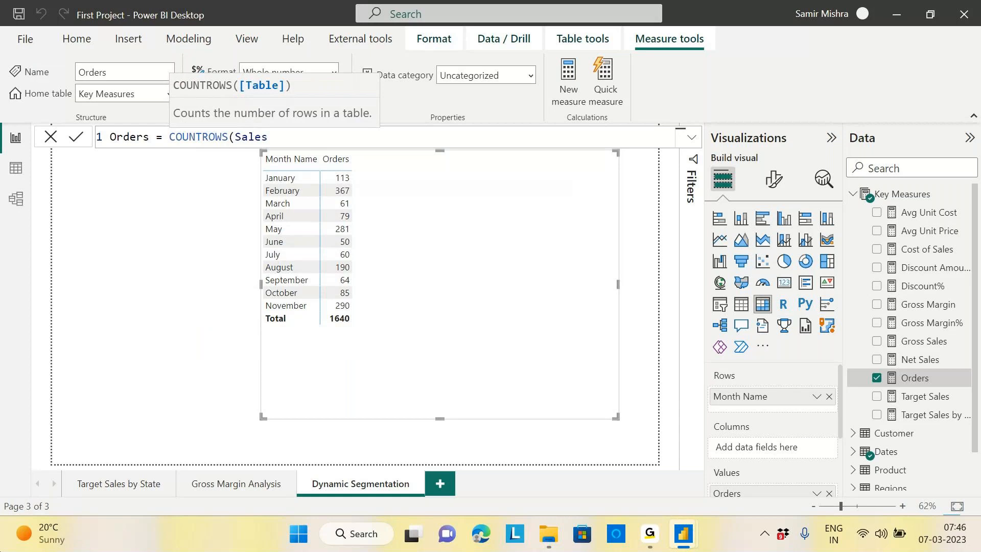
text(()
key(BackSpace)
text())
key(BackSpace)
key(BackSpace)
text(s)
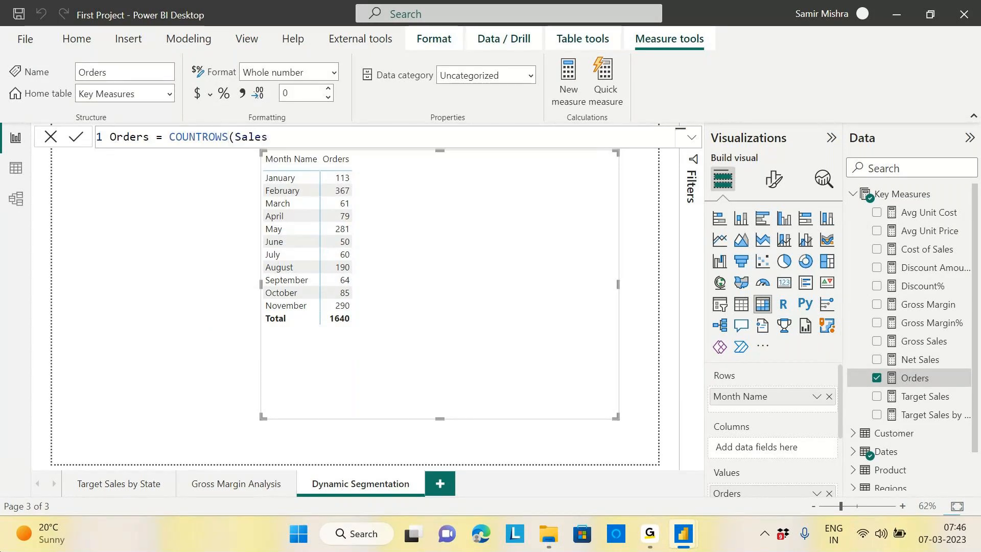
text())
key(Return)
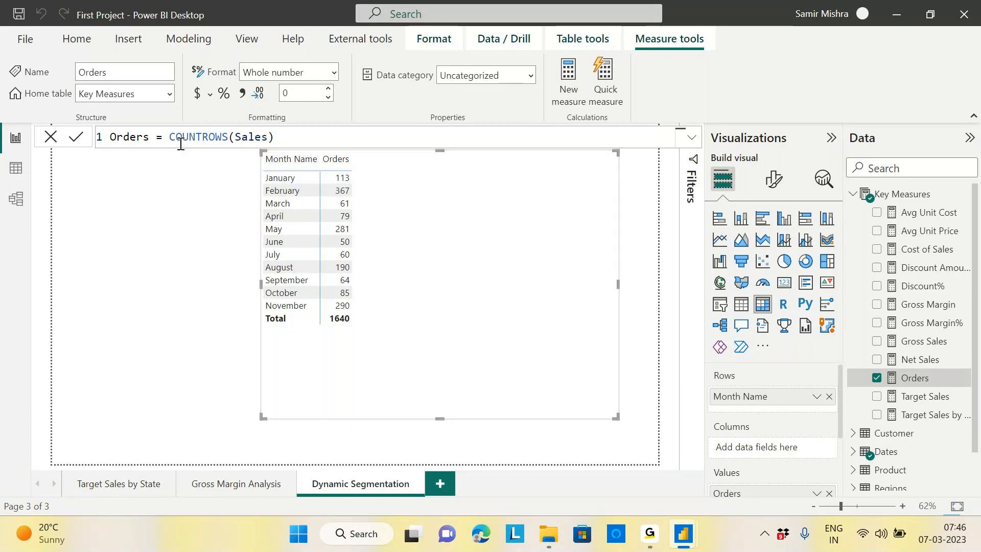
Step: Set the Orders measure's formula back to DISTINCTCOUNT(Sales[SalesOrderNumber])
click(171, 138)
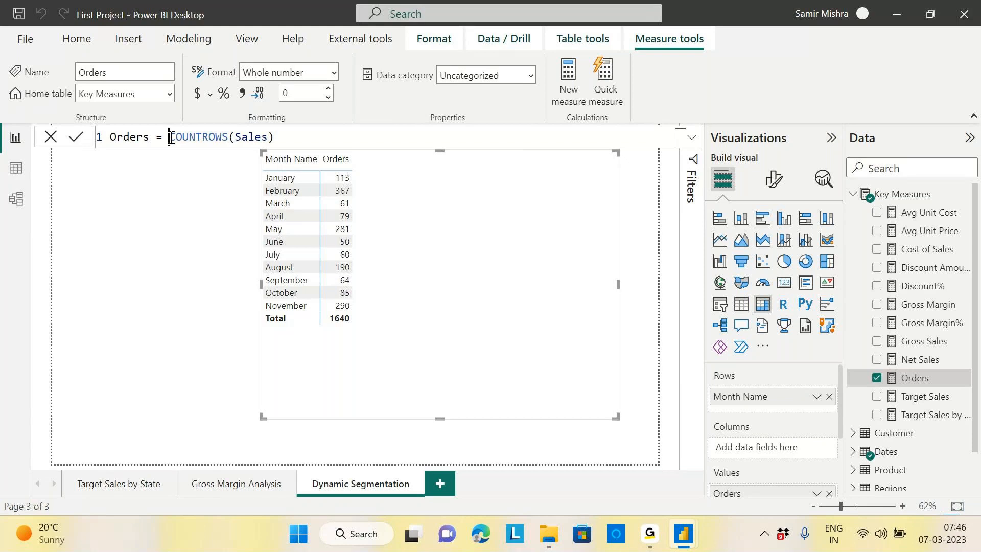
drag(171, 138, 276, 138)
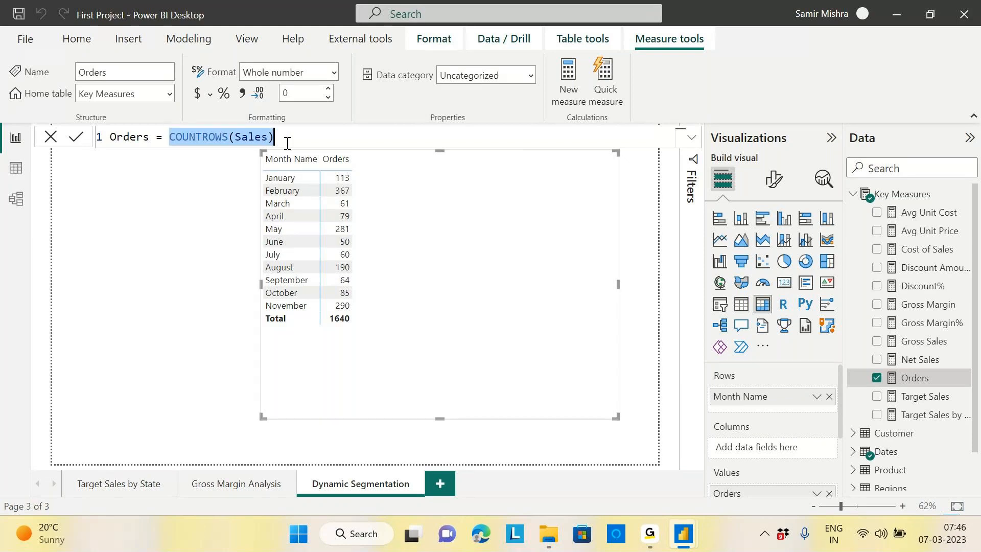
text(ders = dist)
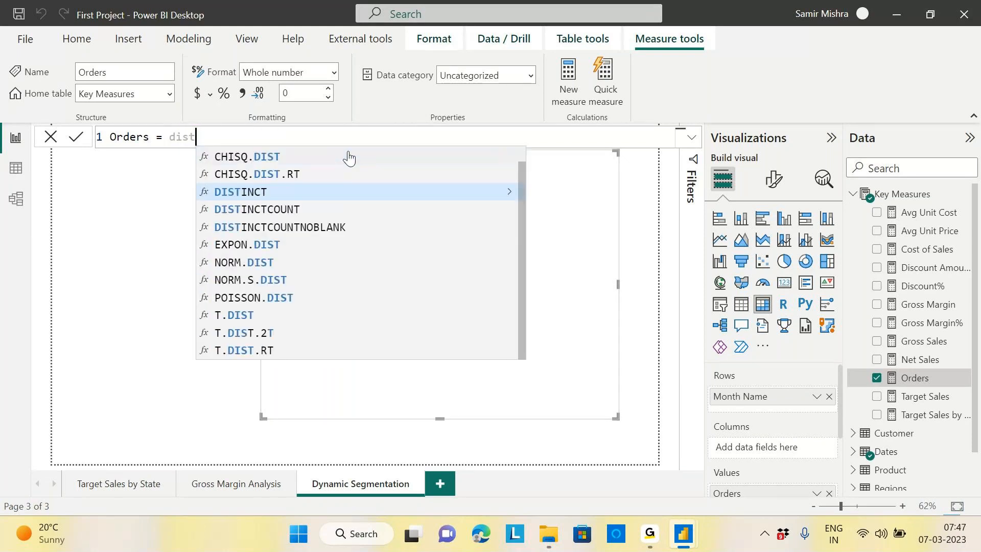
click(289, 210)
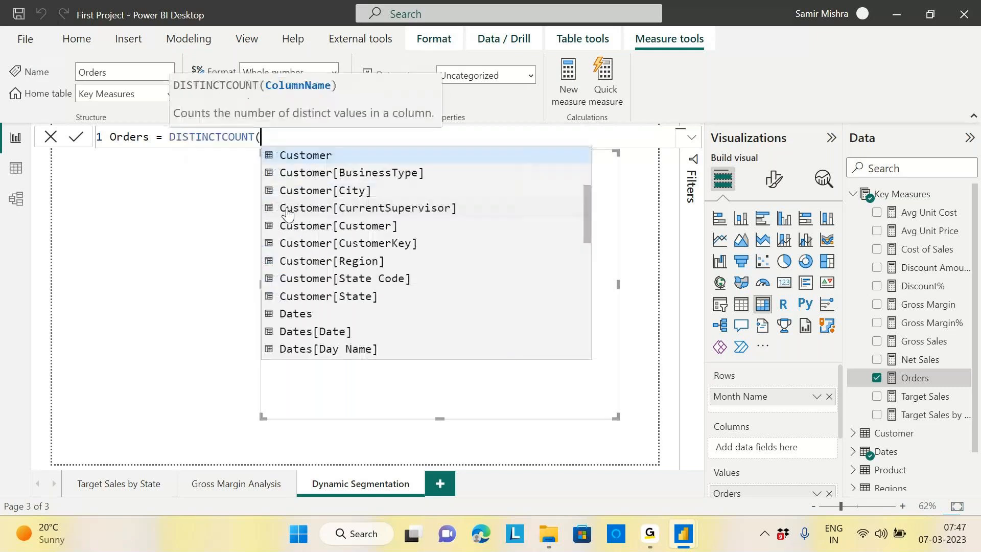
text(order)
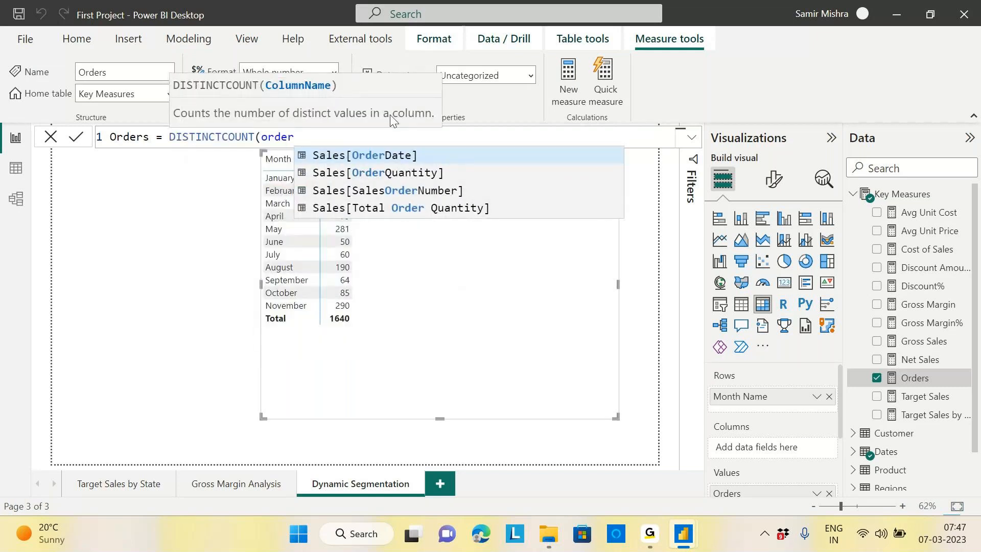
click(398, 192)
text())
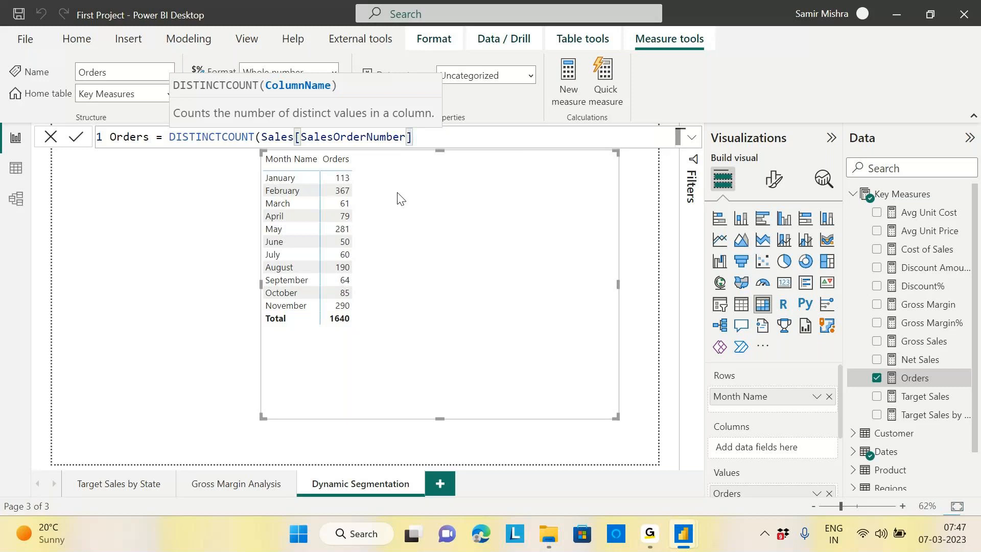
key(Return)
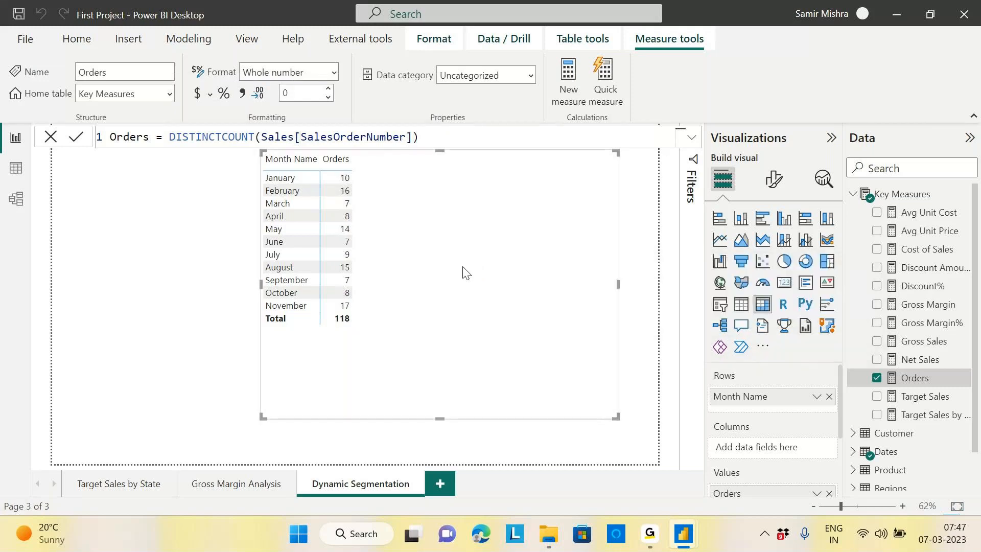
Step: Add an empty slicer beside the matrix, resize it to a narrow box, and shift the matrix to make room for it
click(148, 247)
click(853, 196)
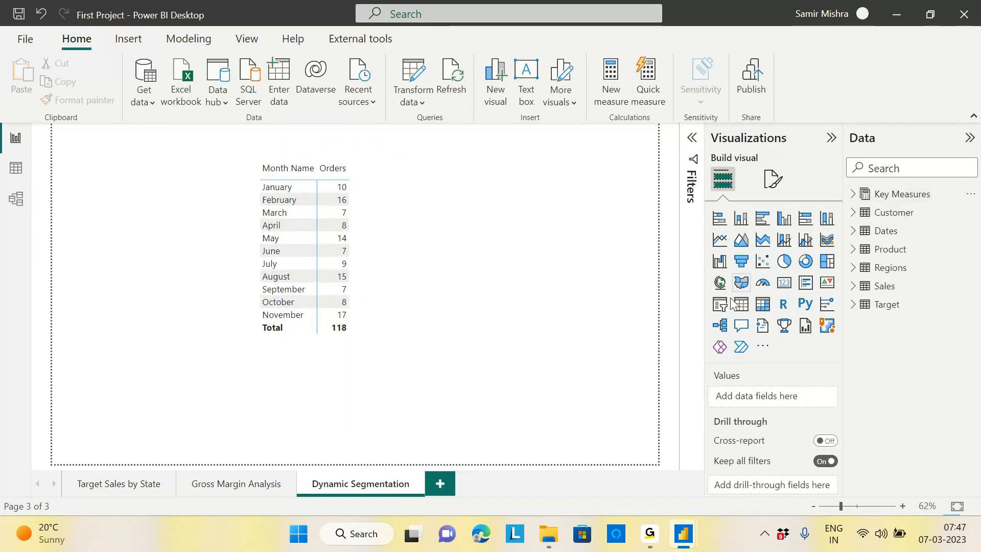
click(720, 304)
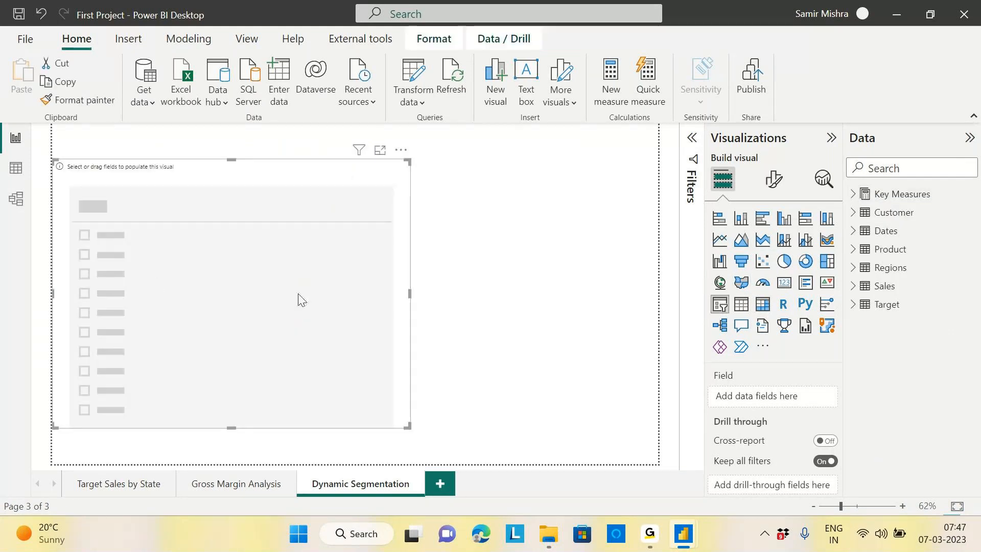
drag(396, 424, 221, 358)
drag(462, 265, 494, 267)
drag(180, 248, 191, 226)
drag(234, 336, 228, 348)
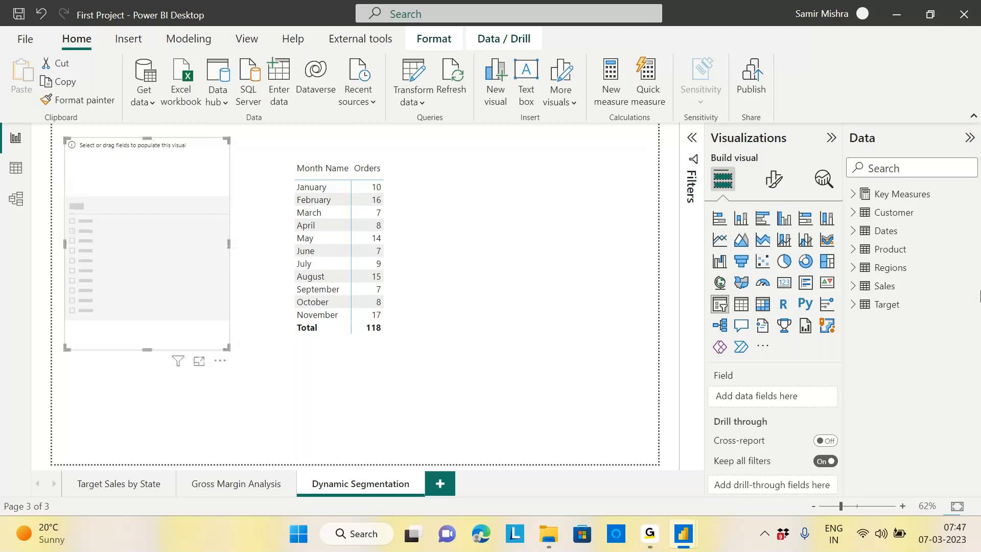
Step: Show the Dates table's data and examine its columns
click(851, 232)
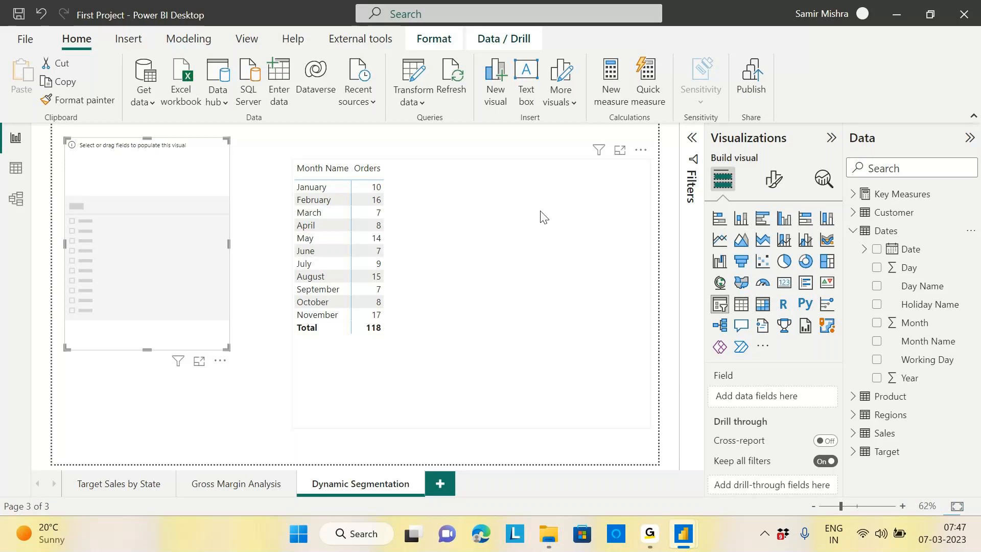
click(16, 168)
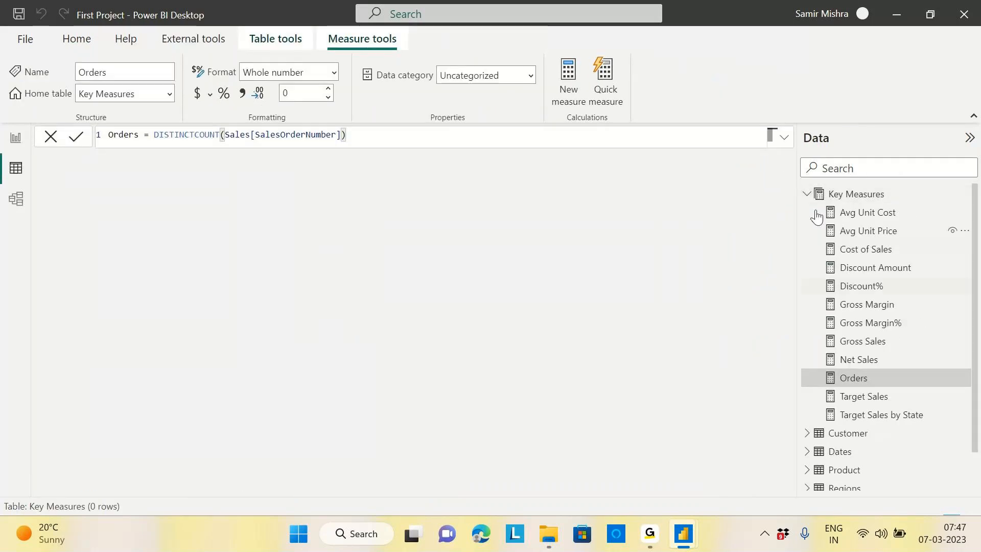
click(809, 194)
click(840, 232)
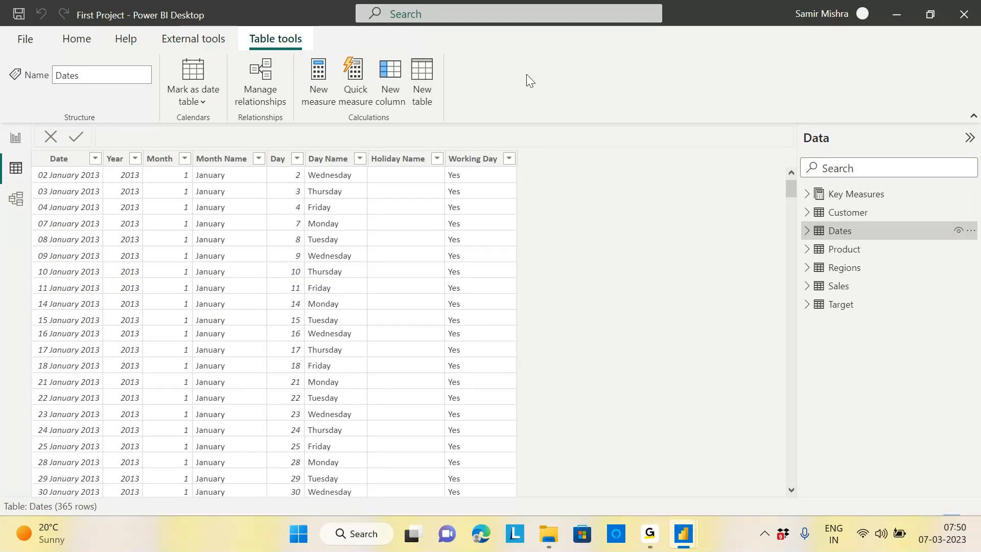
Step: Create a calculated column in the Dates table: Month-Year = FORMAT(Dates[Month Name],"mmm")
click(389, 77)
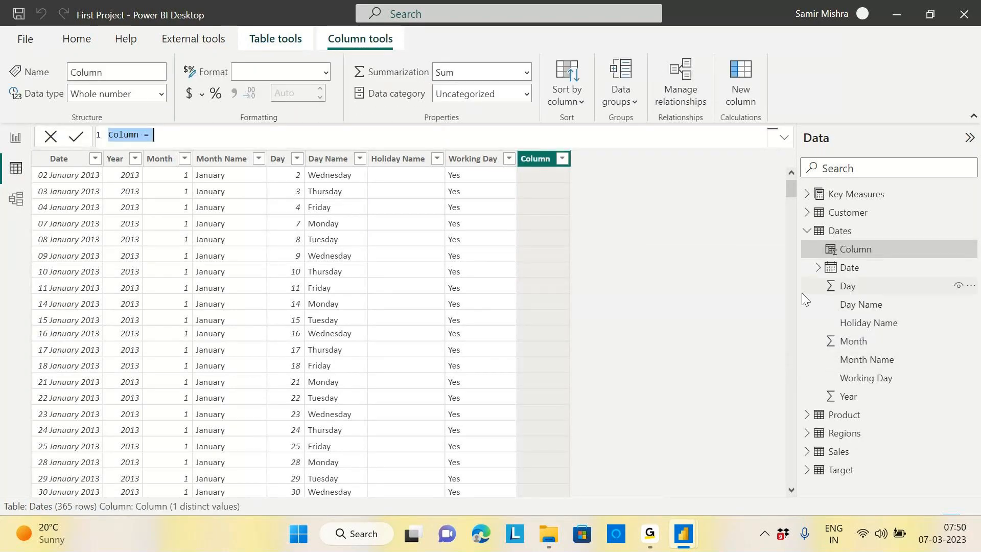
text(Month-Y)
text(ear=)
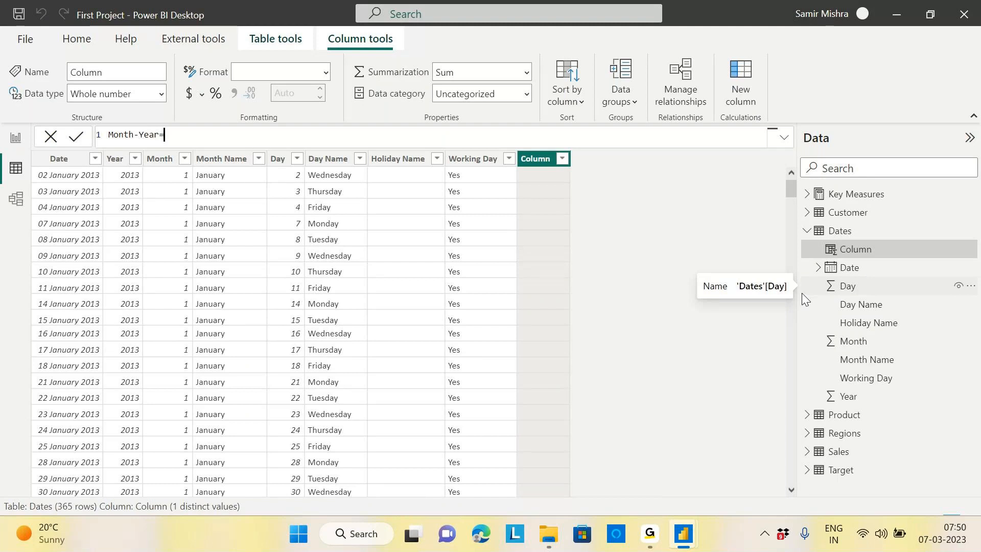
key(ctrl+plus)
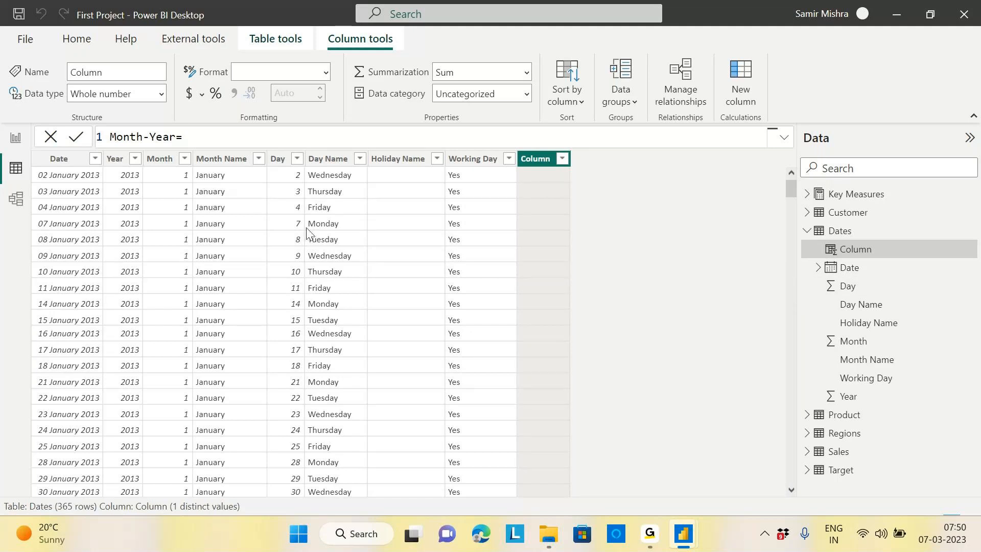
text(FORMAT()
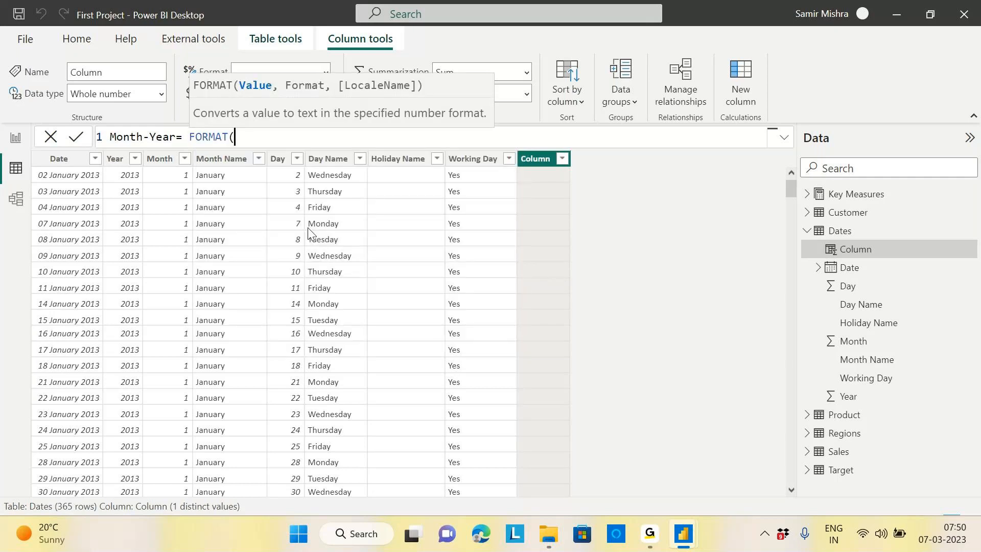
text(mon)
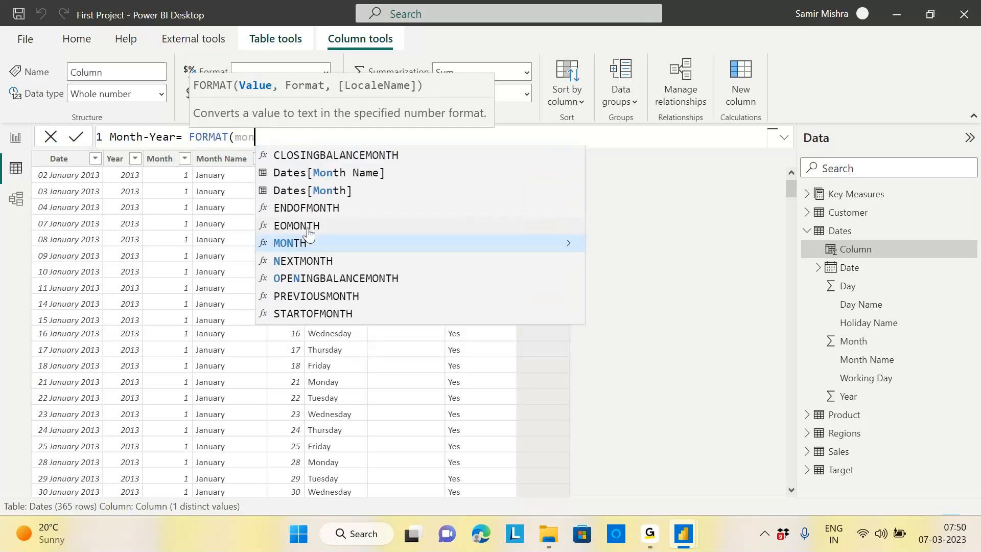
click(358, 174)
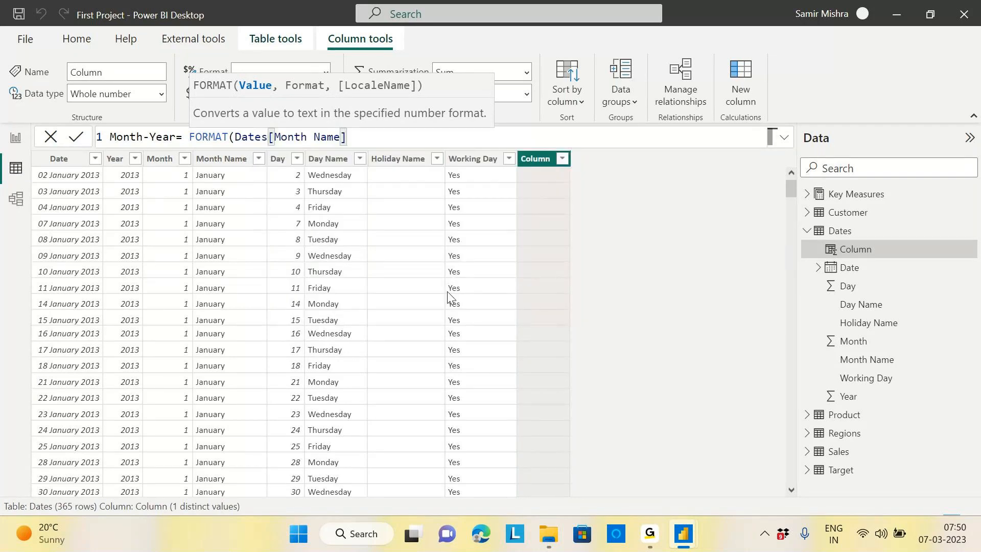
text(,")
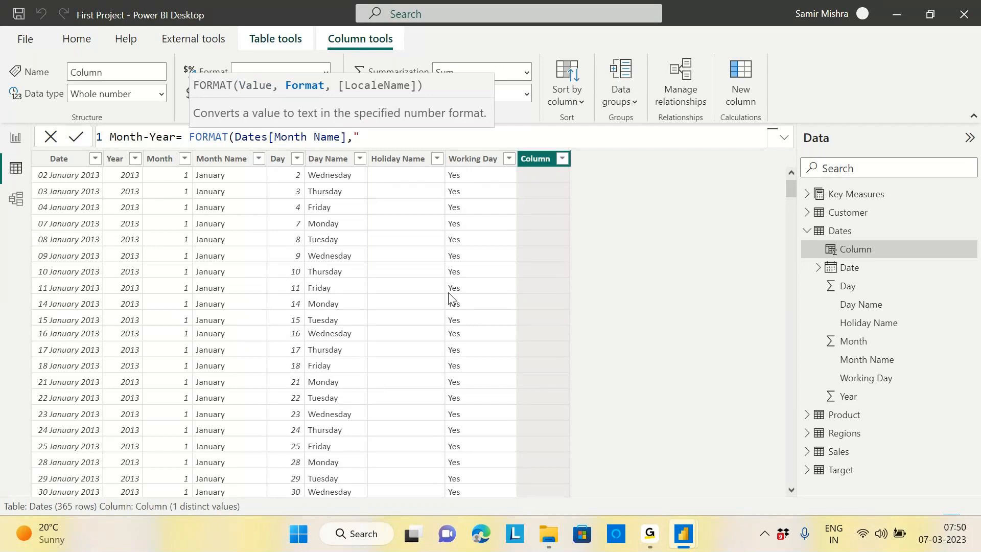
text(mmm"))
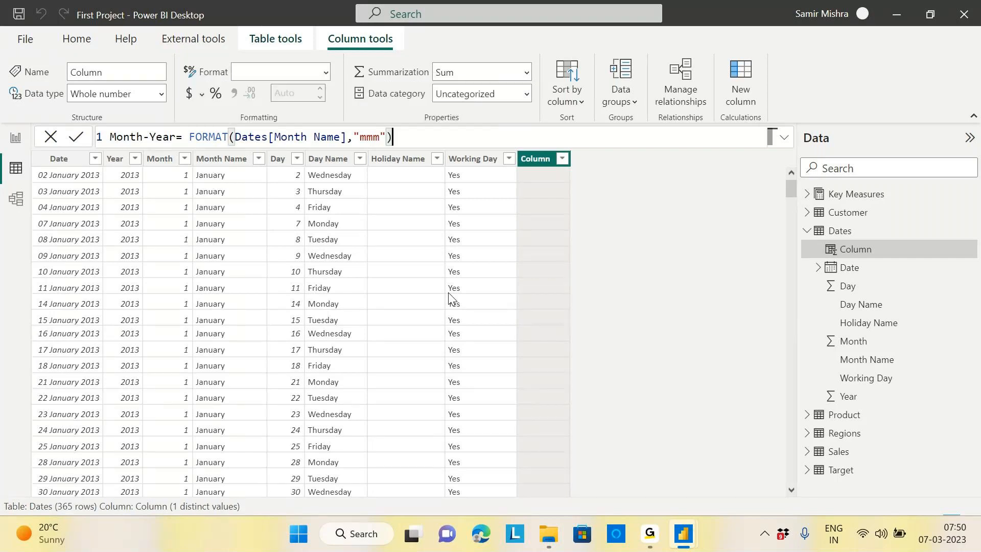
key(Return)
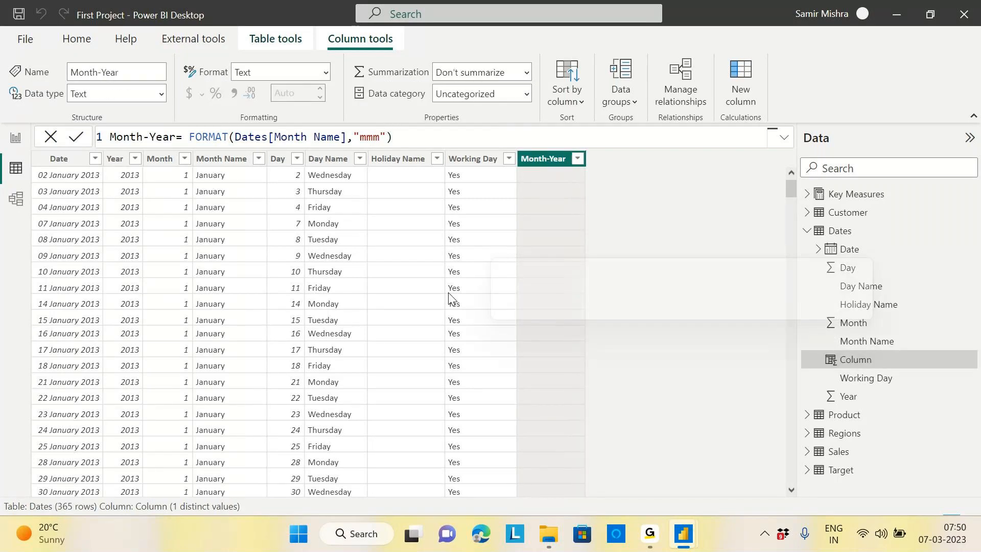
Step: Try the month format codes "mm" and "MMM" in the Month-Year column's formula
click(389, 138)
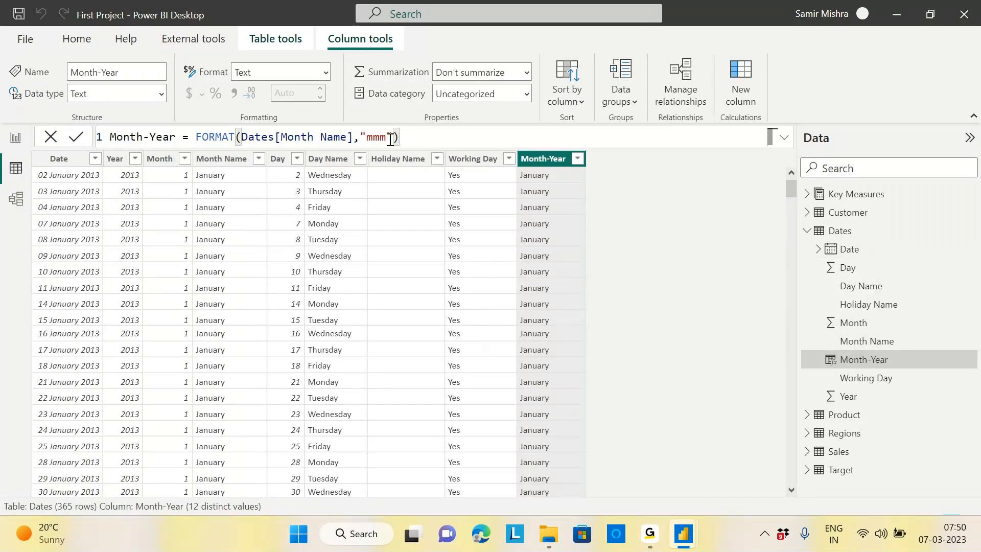
key(BackSpace)
key(Return)
key(BackSpace)
key(Right)
key(Right)
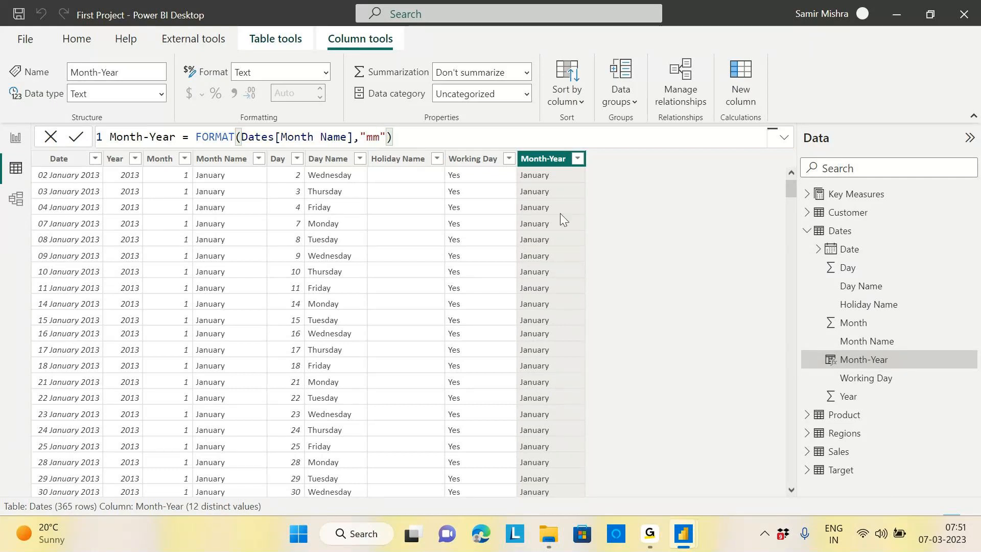
key(BackSpace)
text(MMM)
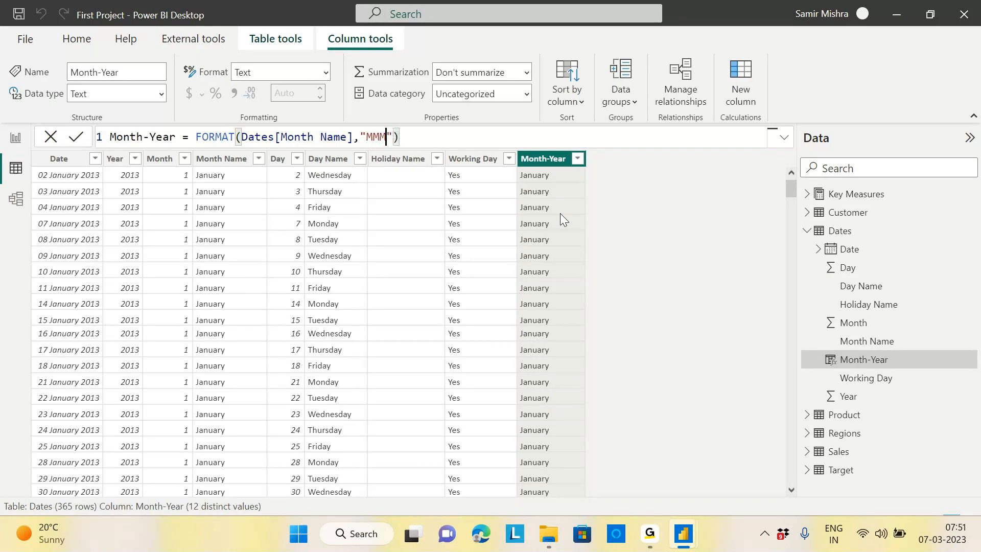
Step: Try the month format code "mmmm" in the Month-Year column's formula
key(End)
key(Left)
key(Left)
key(BackSpace)
key(BackSpace)
key(BackSpace)
text(mmmm)
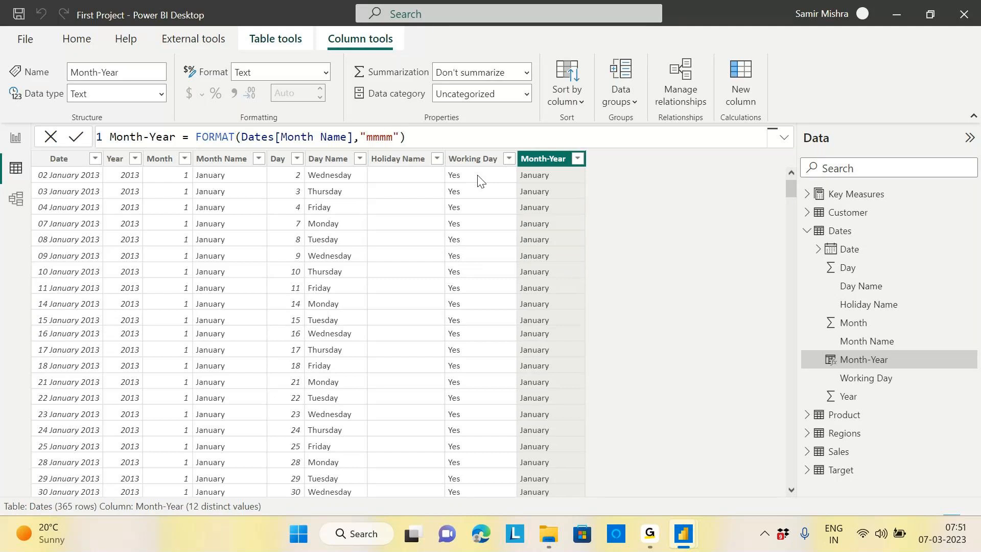
Step: Set the format code in the Month-Year formula back to "mmm"
double_click(393, 137)
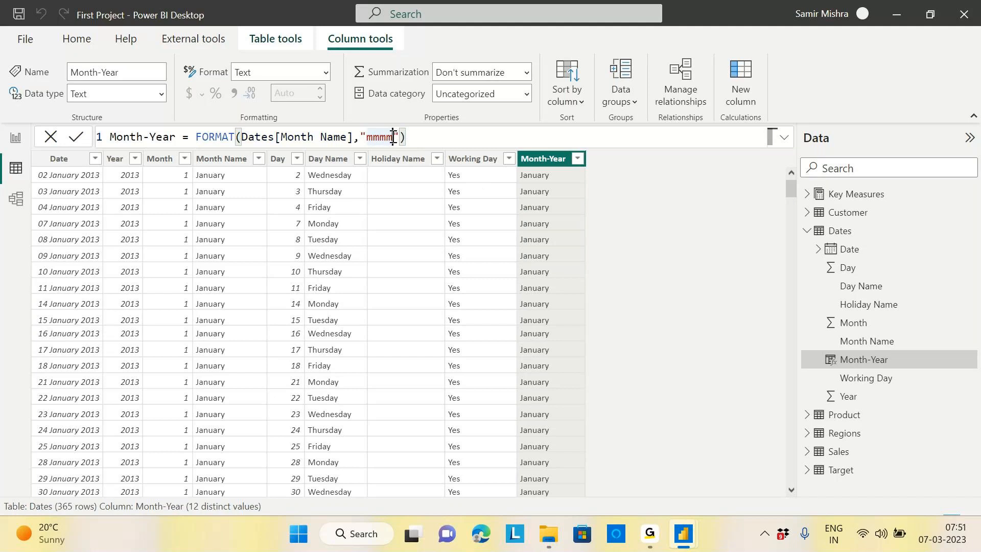
key(BackSpace)
key(BackSpace)
key(BackSpace)
key(BackSpace)
text(mm)
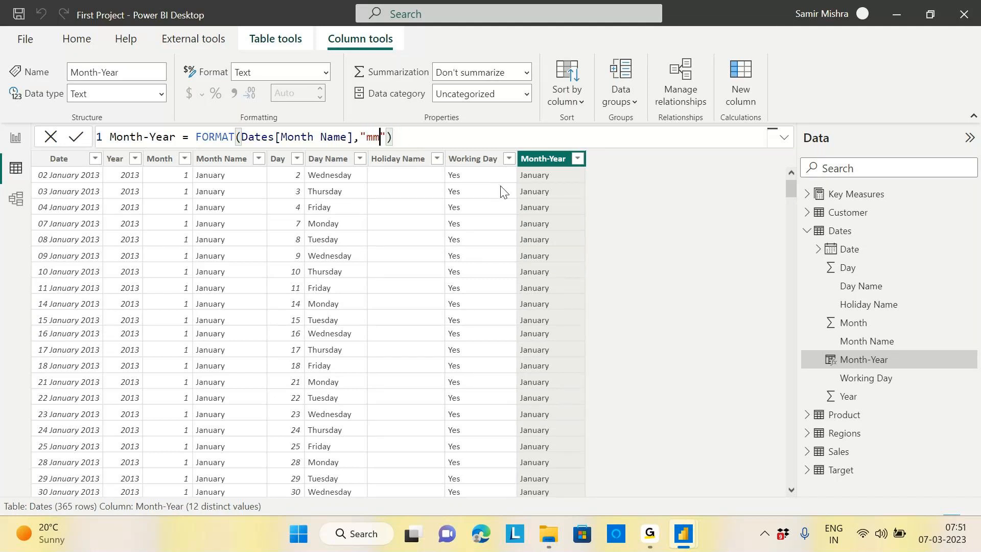
text(m)
key(End)
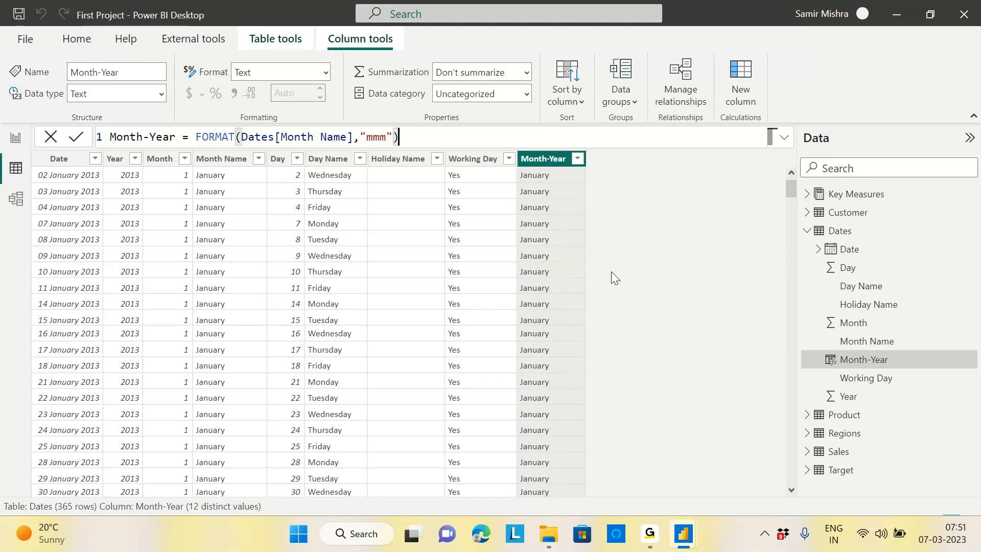
Step: Replace Dates[Month Name] with Dates[Date] in the Month-Year formula and commit it
drag(242, 137, 353, 136)
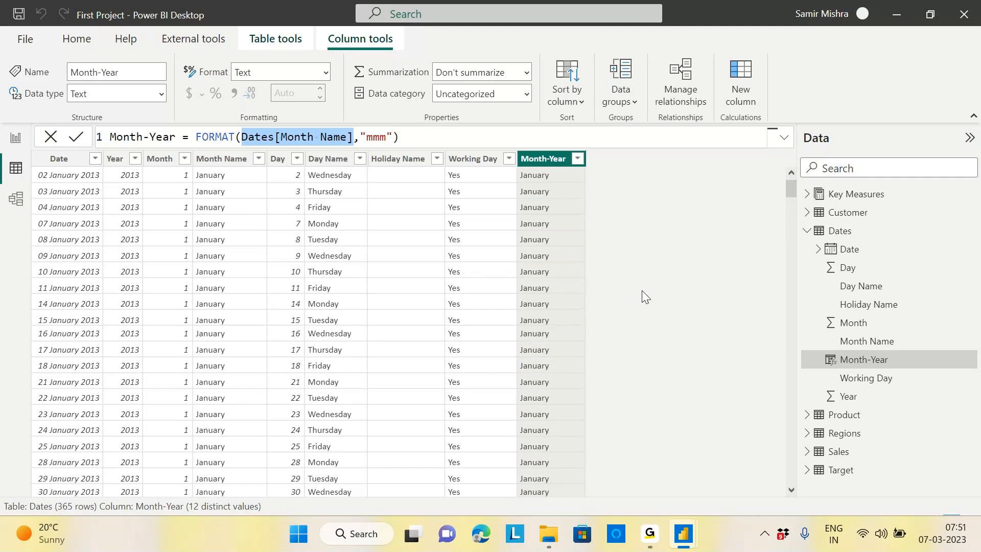
text(dat)
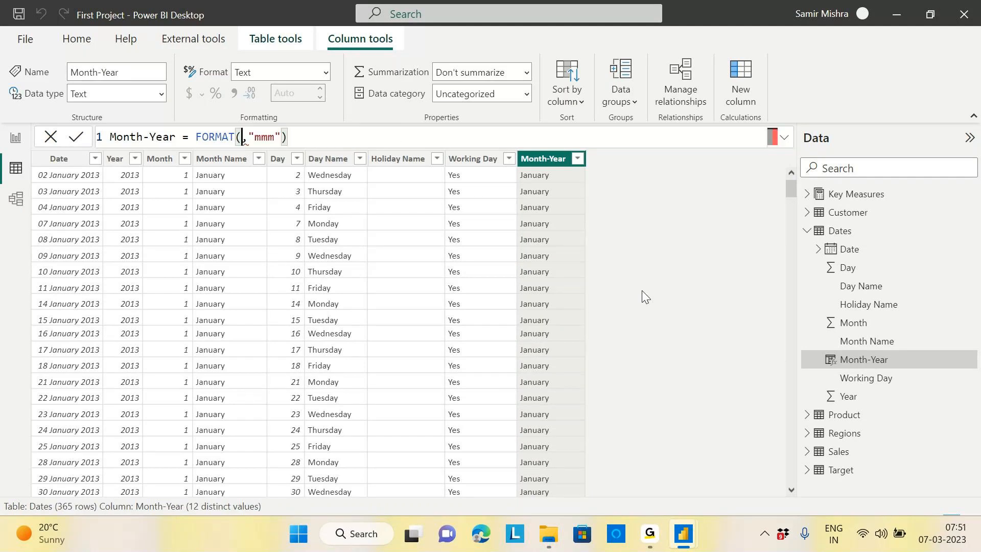
click(335, 245)
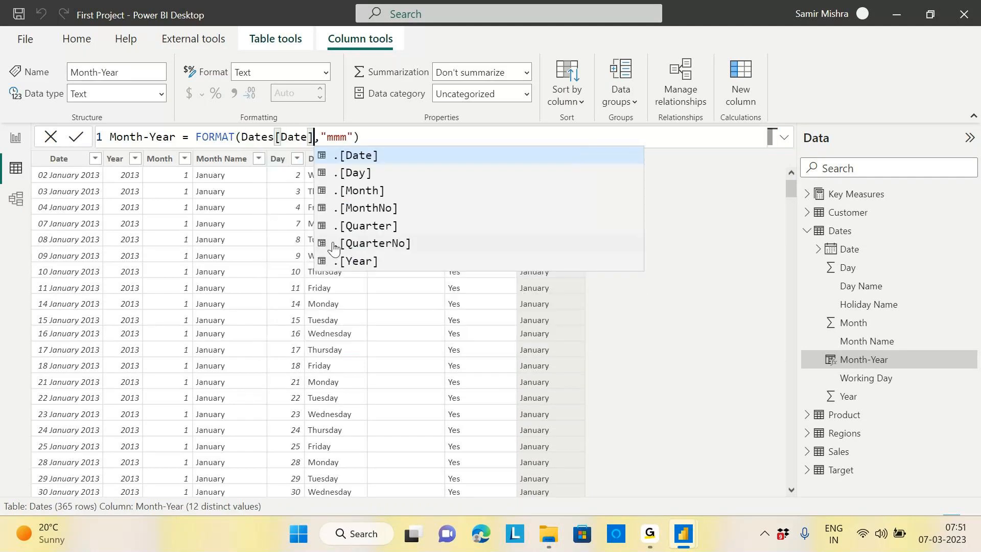
click(369, 136)
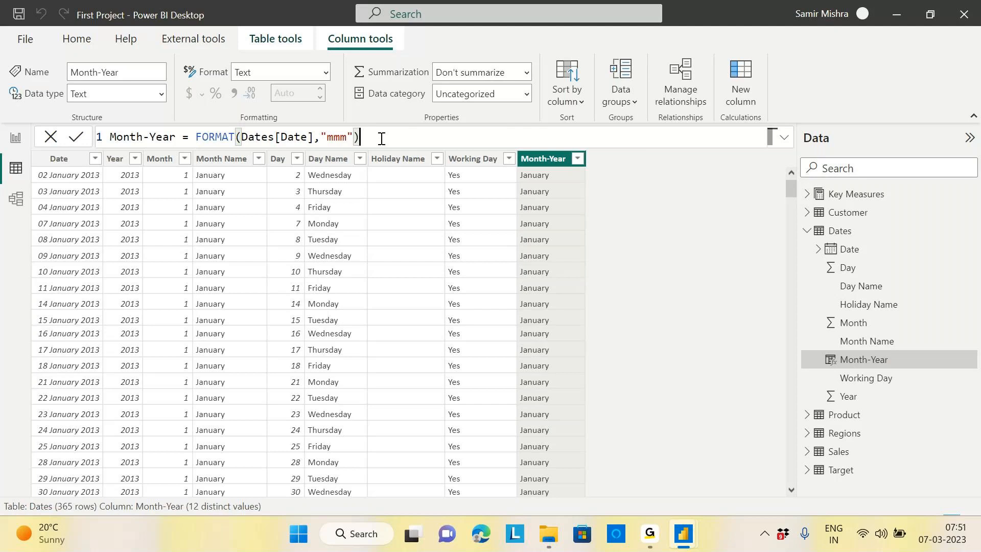
key(Return)
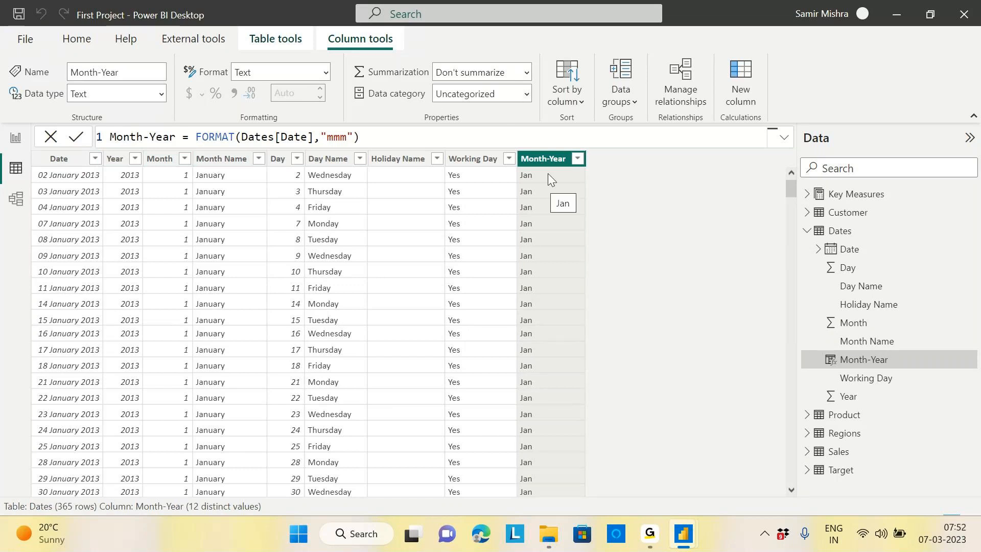
Step: Check the abbreviated month values and append &"-"&YEAR(Dates[Date]) to the Month-Year formula
double_click(329, 137)
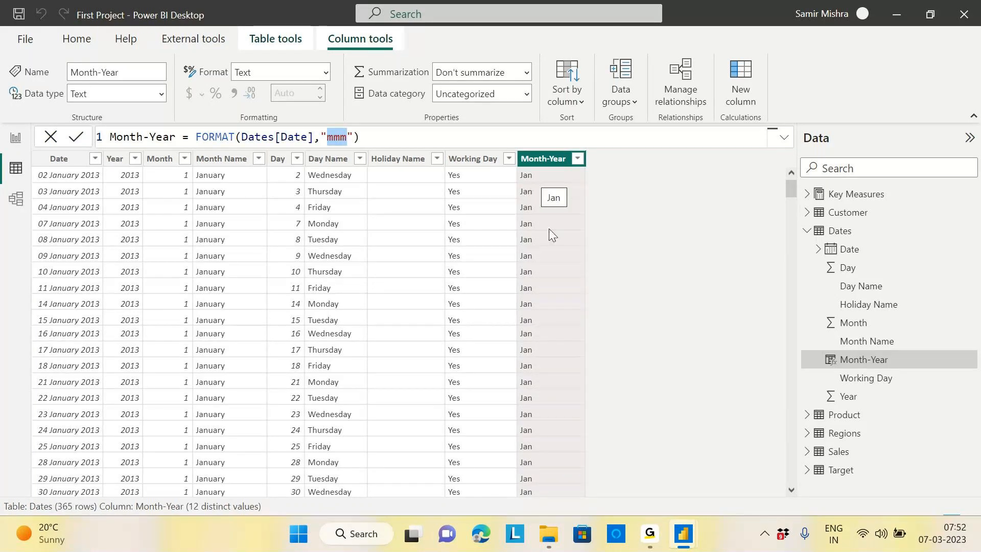
scroll(574, 253, down, 1)
scroll(577, 252, down, 15)
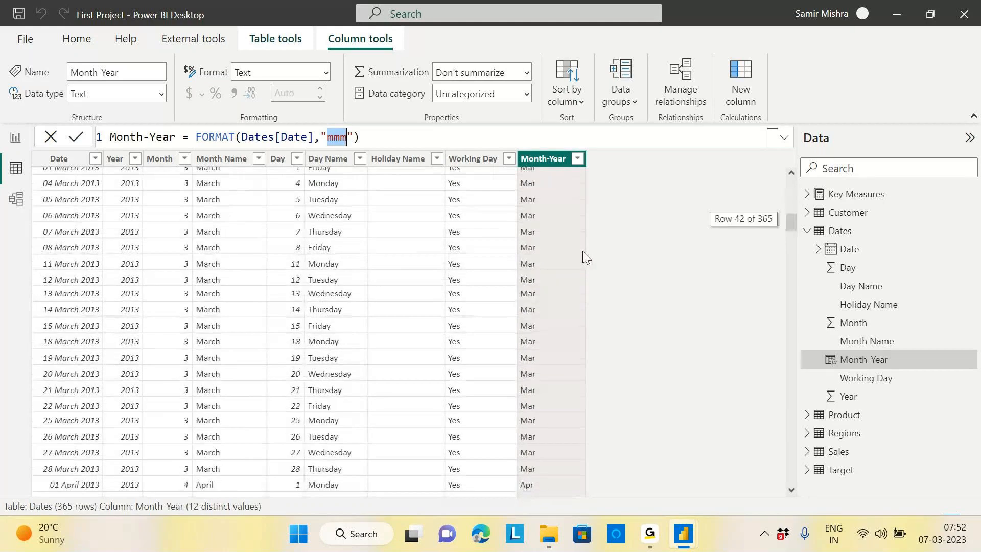
scroll(584, 252, up, 5)
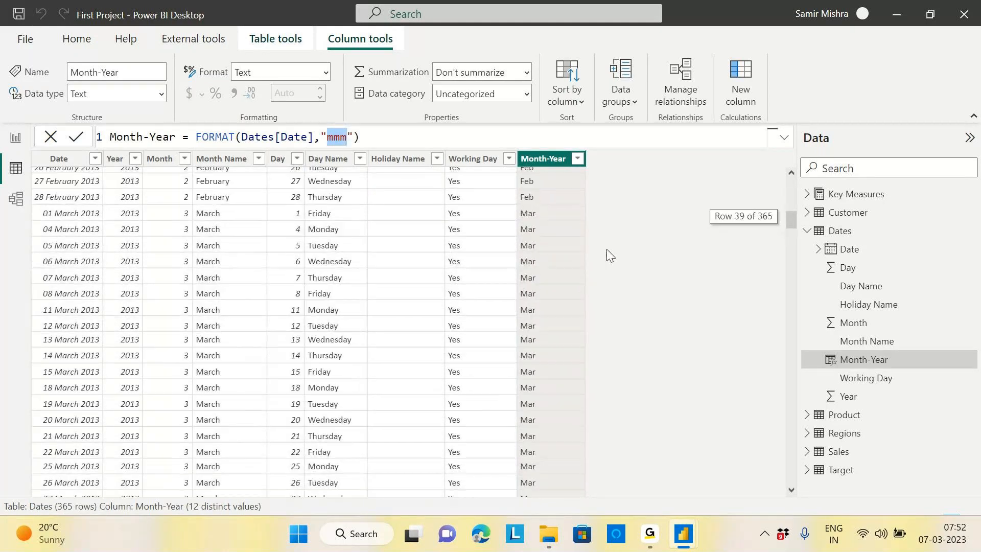
scroll(611, 255, up, 12)
click(372, 133)
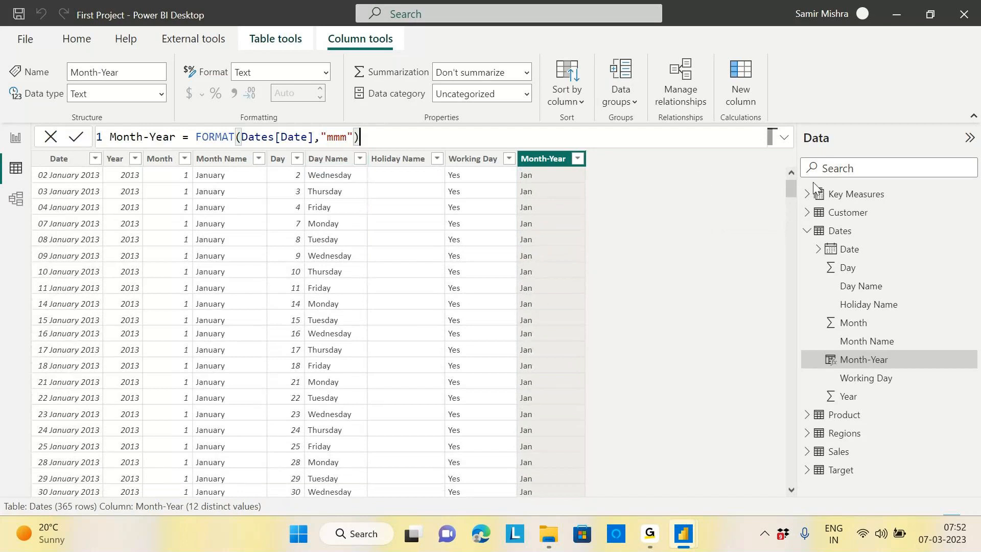
text(&)
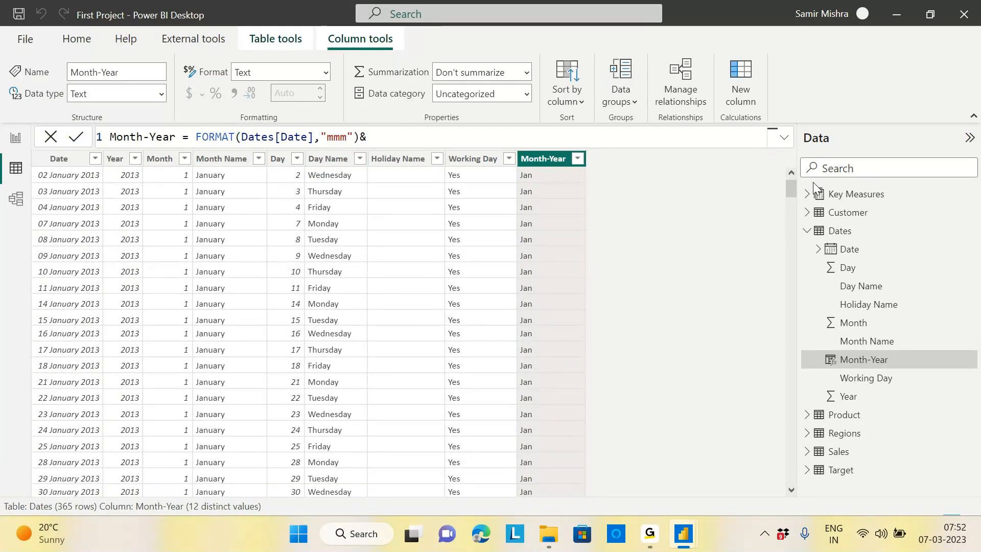
text("-)
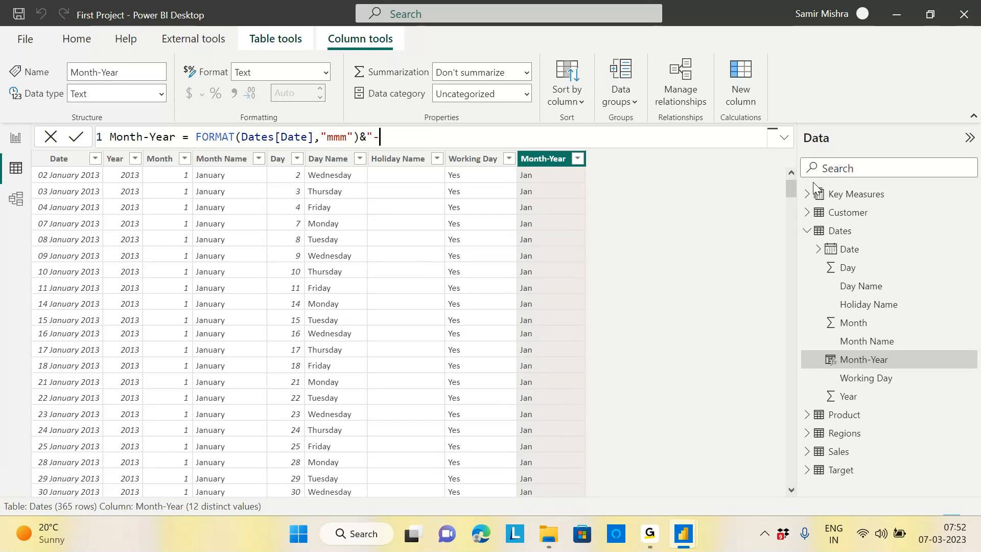
text("&yea)
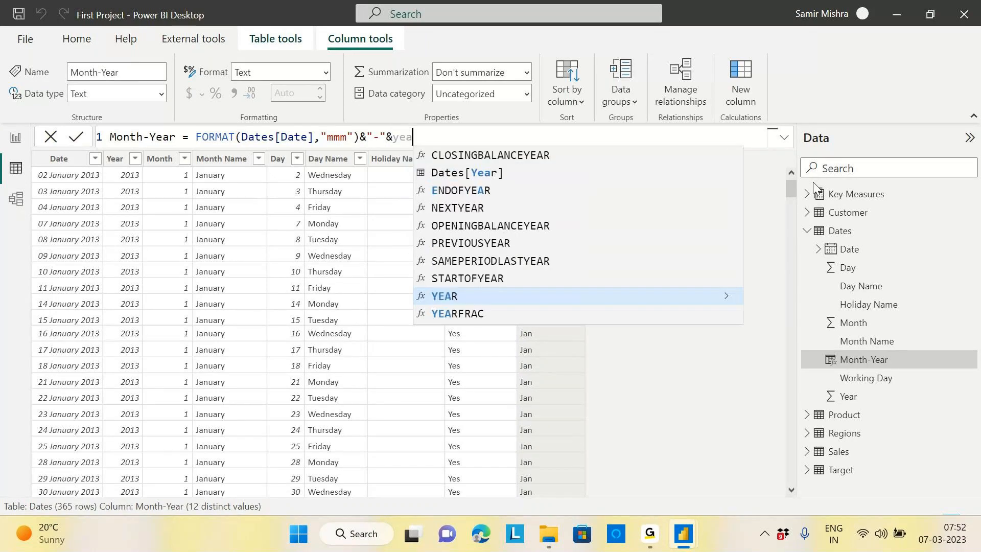
text(r)
key(Tab)
text(date)
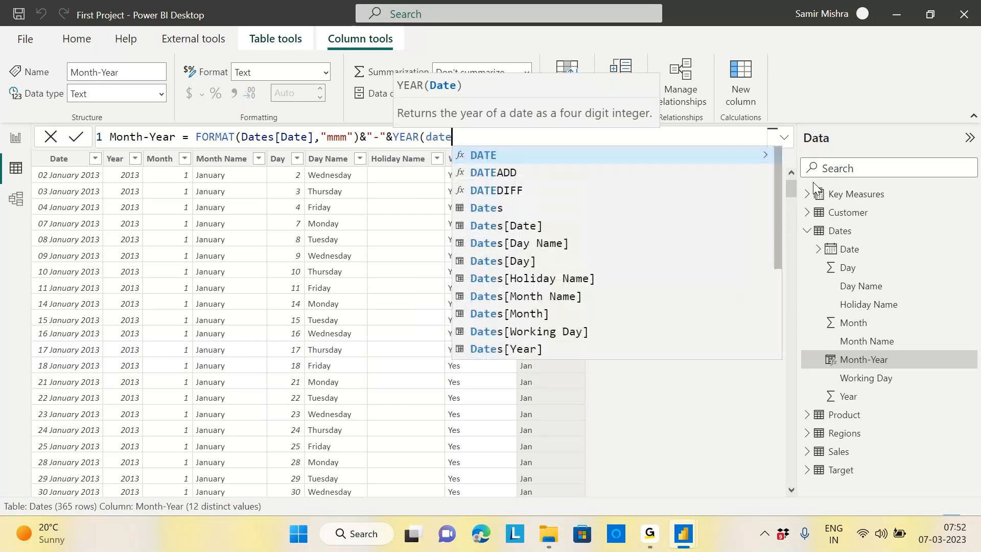
click(504, 226)
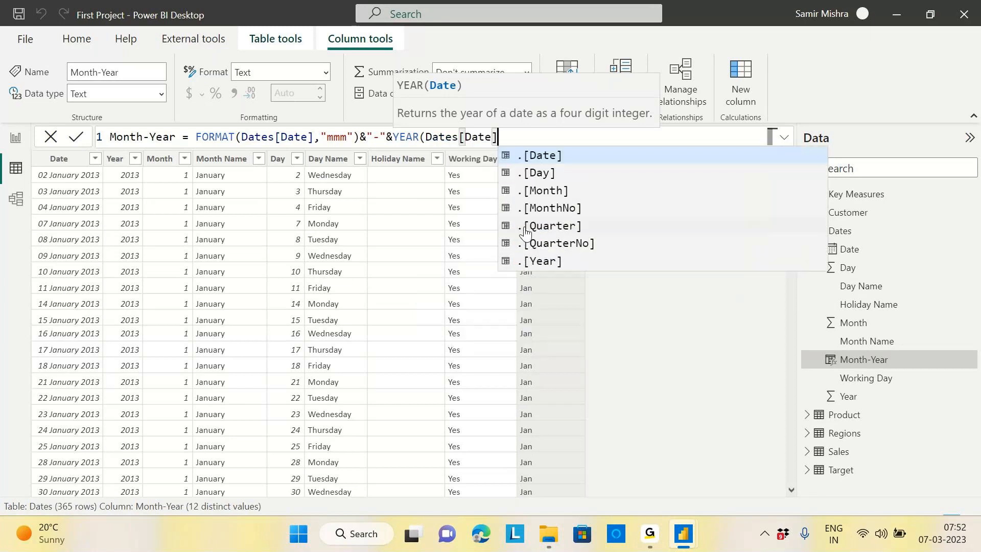
text())
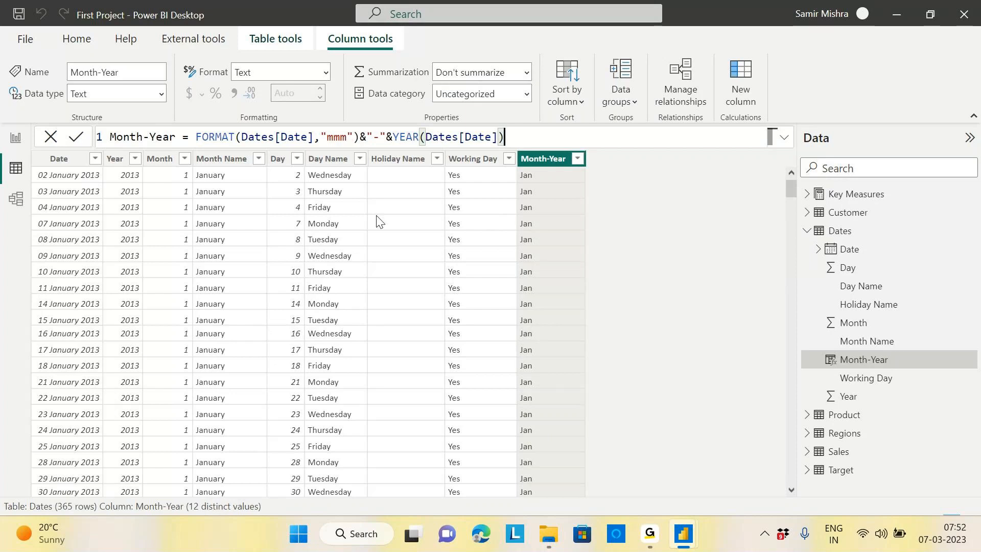
key(Return)
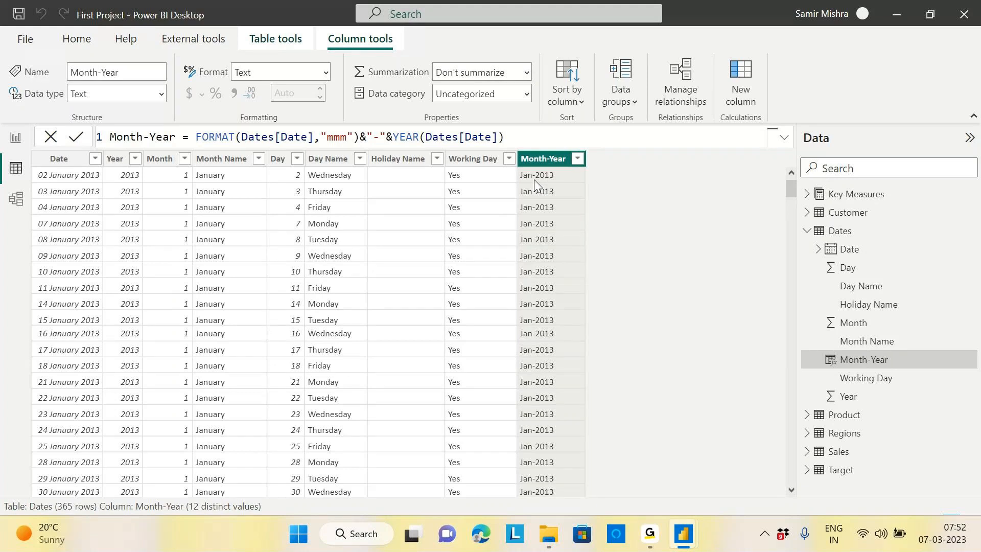
Step: Examine the Month-Year values down the Dates table and compare them with the Year and Date columns
scroll(563, 326, down, 10)
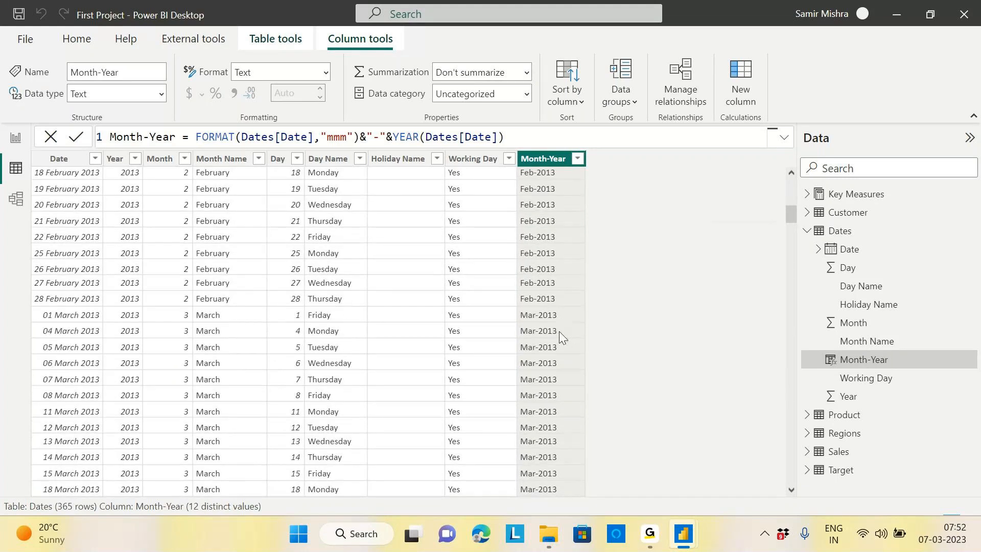
scroll(576, 391, down, 5)
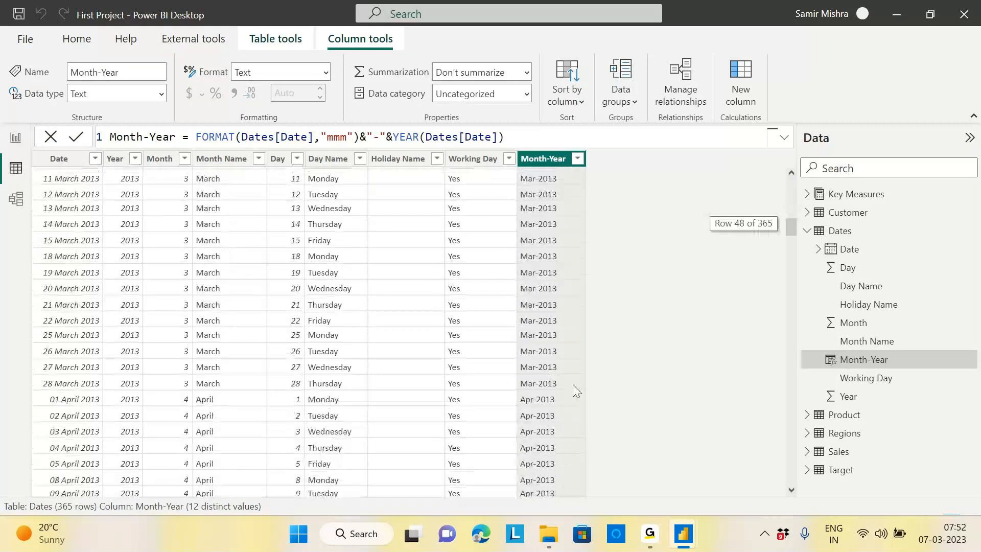
scroll(580, 390, up, 12)
scroll(583, 389, up, 4)
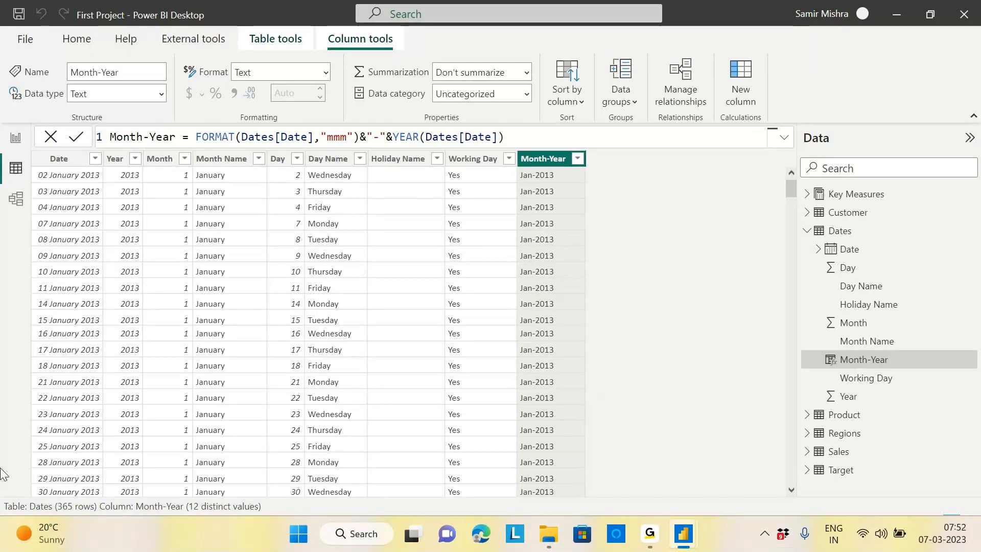
click(119, 164)
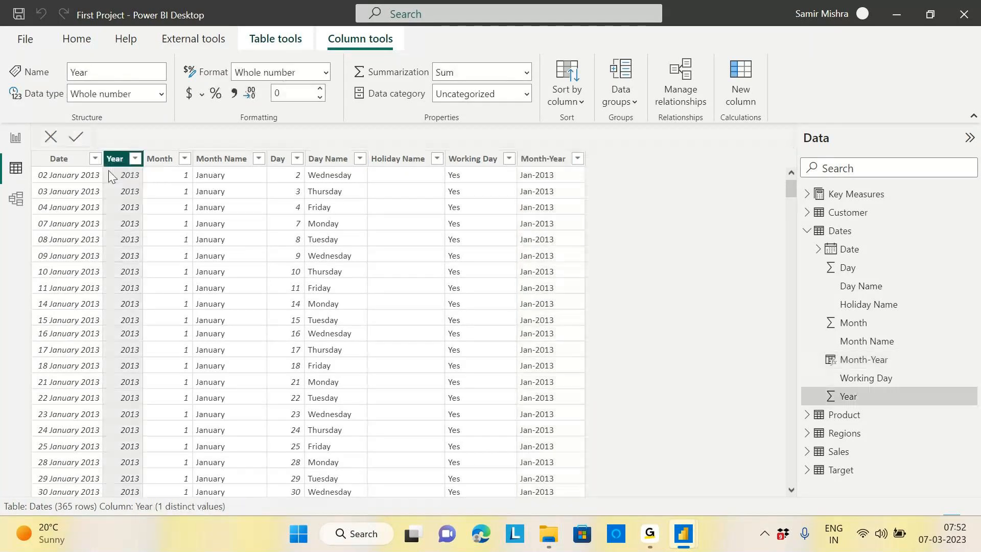
click(59, 163)
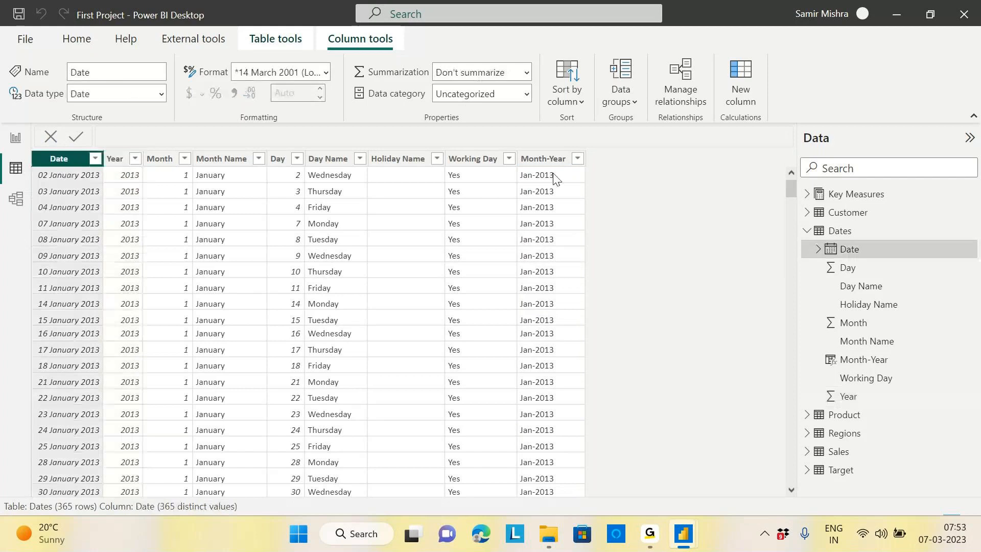
click(540, 163)
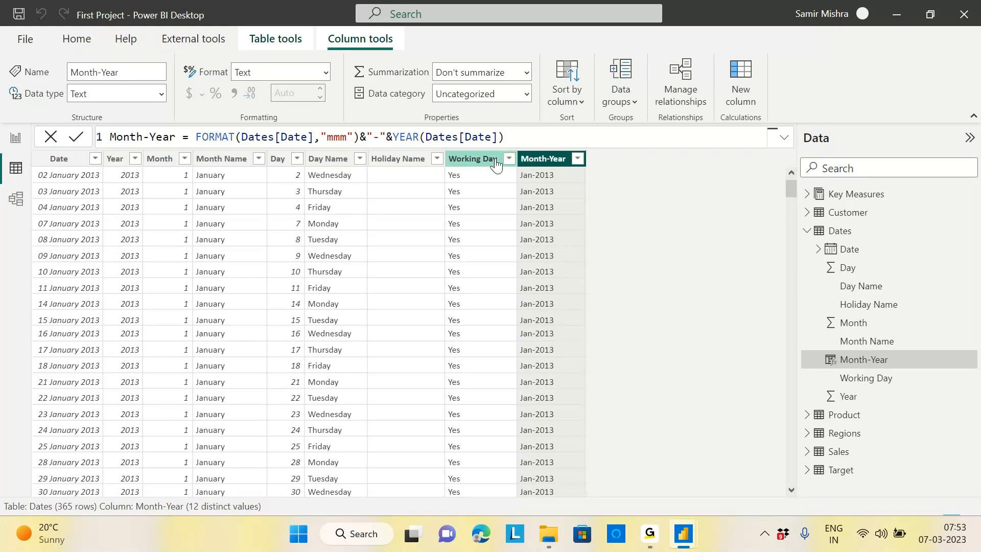
Step: Return to the report page, populate the empty slicer with Month-Year, test it with Dec-2013, and make it taller and narrower to fit all months
click(16, 139)
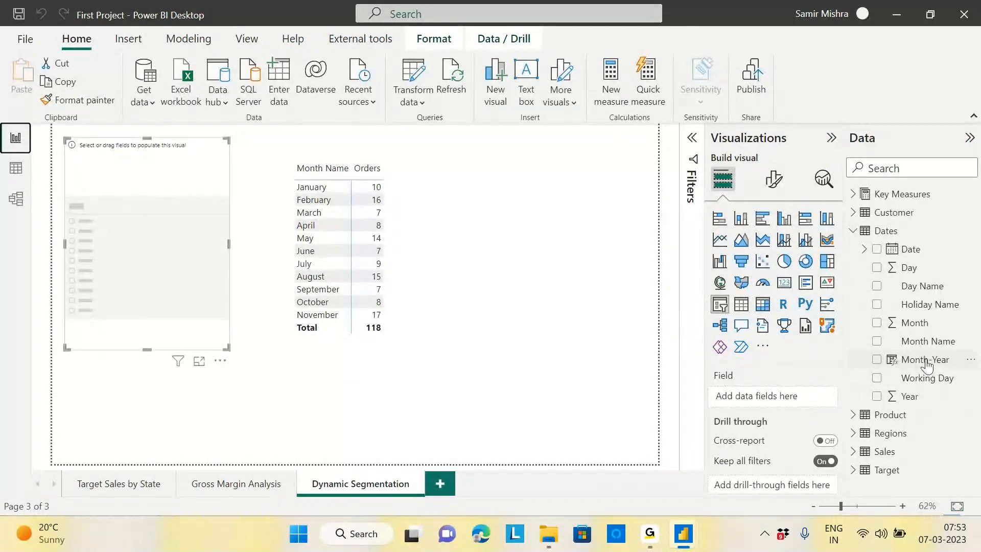
drag(915, 360, 157, 221)
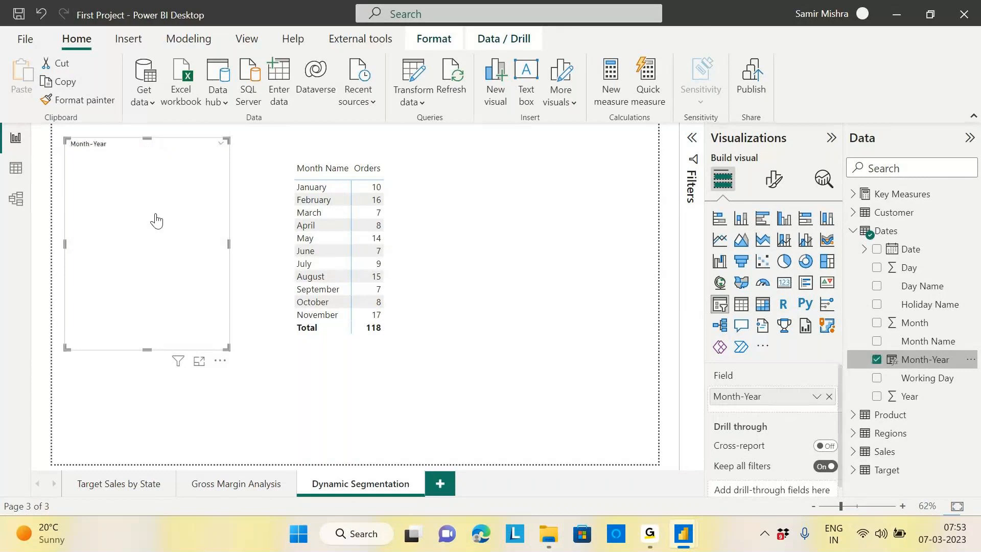
click(188, 194)
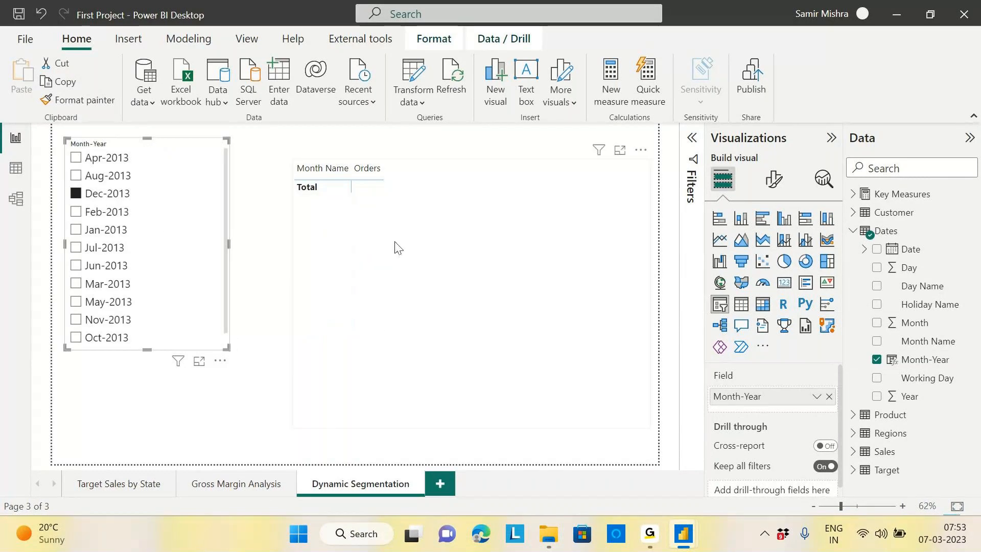
click(188, 194)
drag(226, 348, 214, 417)
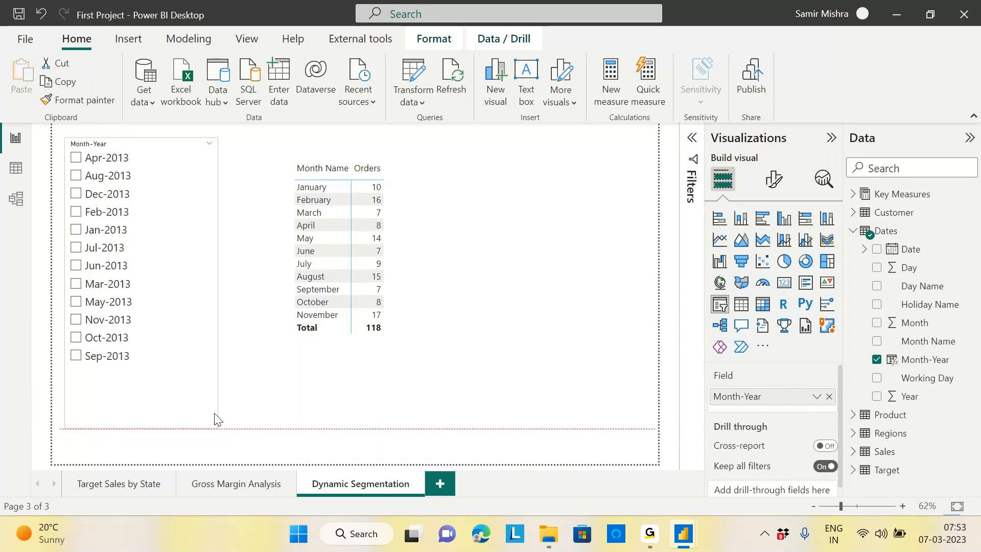
click(119, 376)
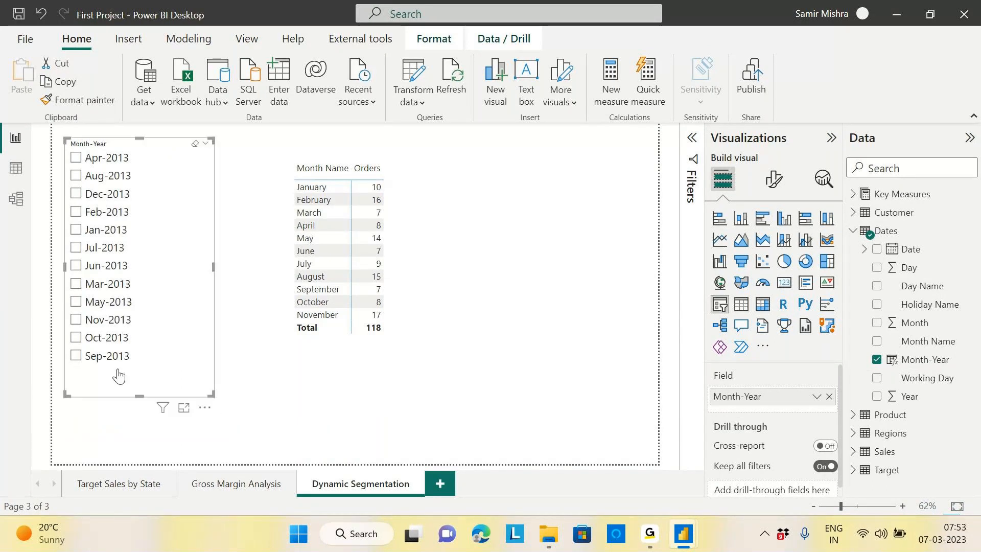
Step: Sort the Month-Year column of the Dates table by the Month column
click(919, 360)
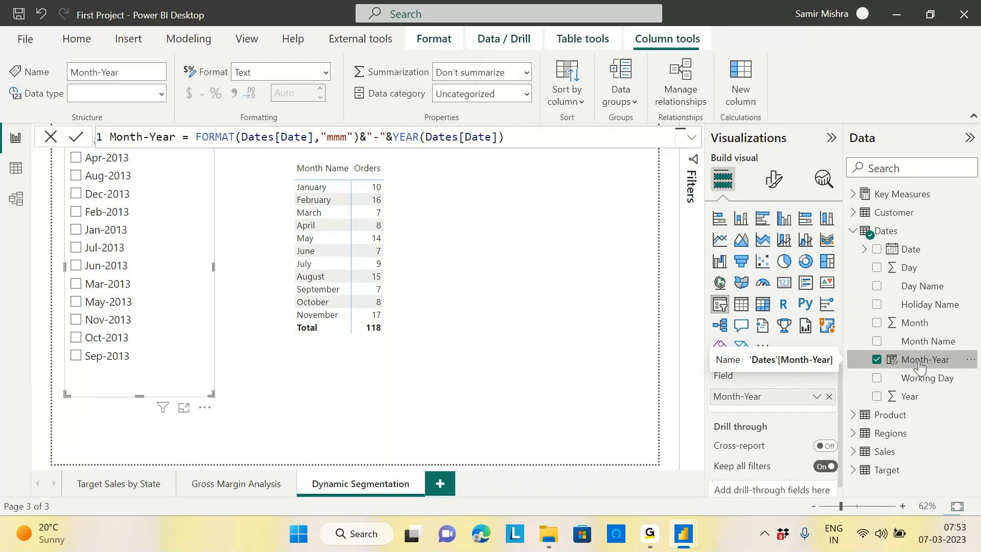
click(583, 106)
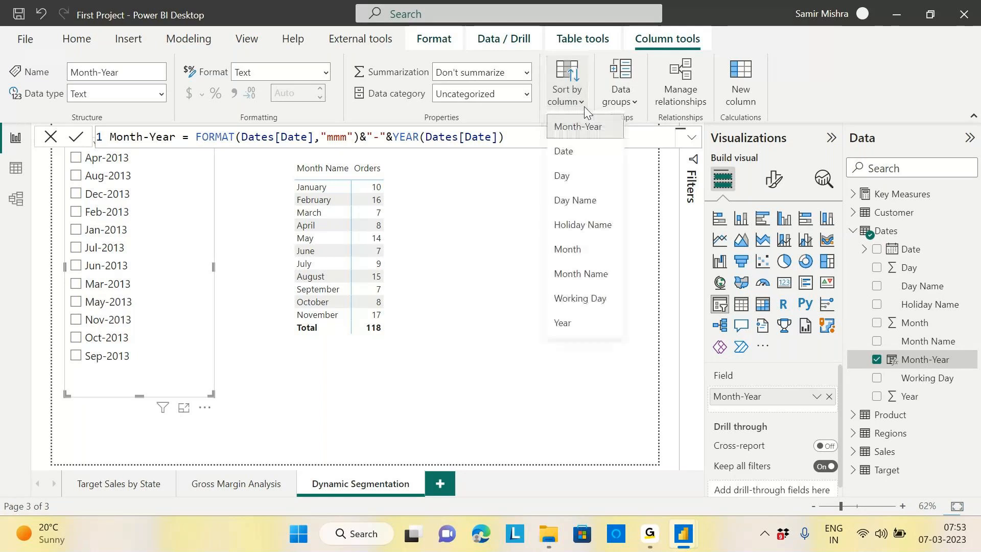
click(572, 256)
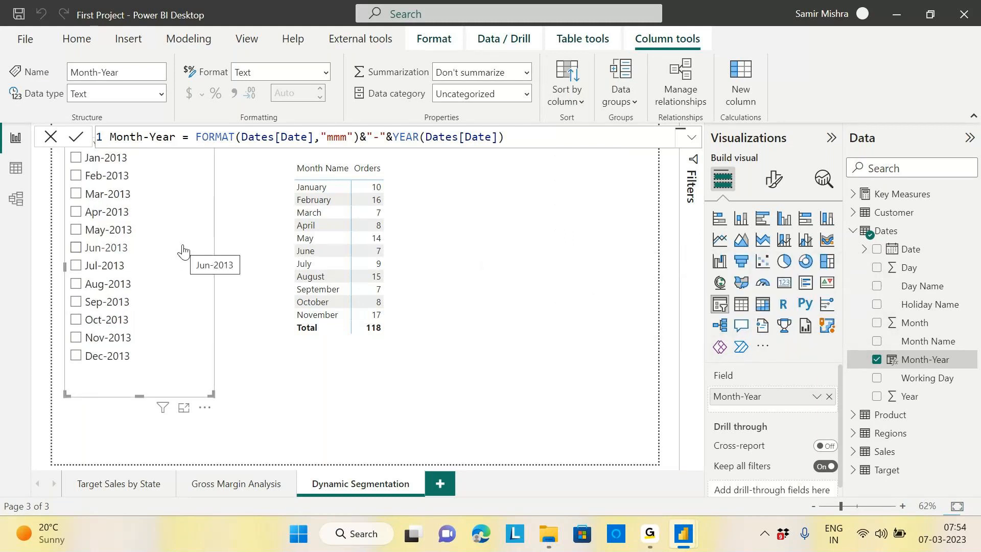
Step: Examine the Month and Month-Year columns in the Dates table, then check Month-Year's sort-by setting from the report page
click(16, 167)
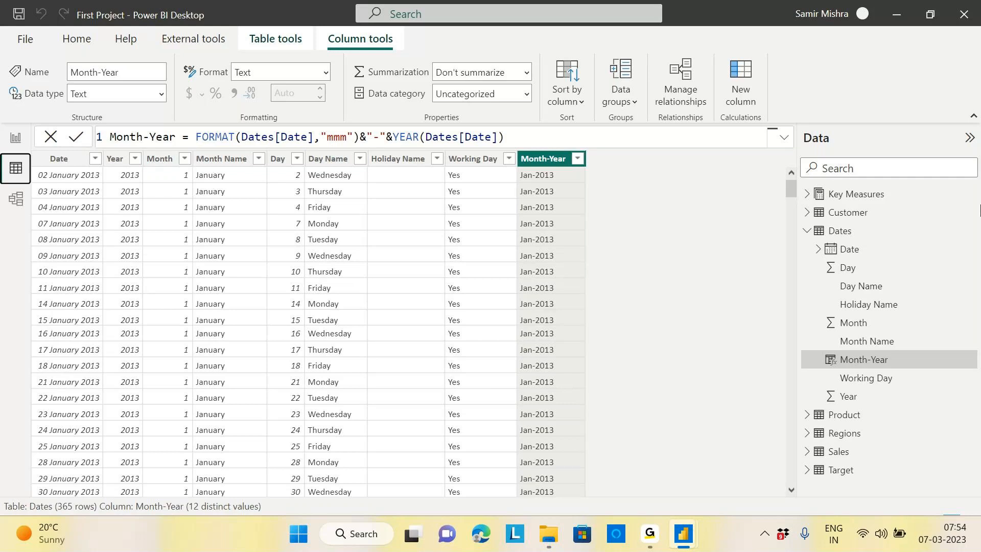
click(16, 137)
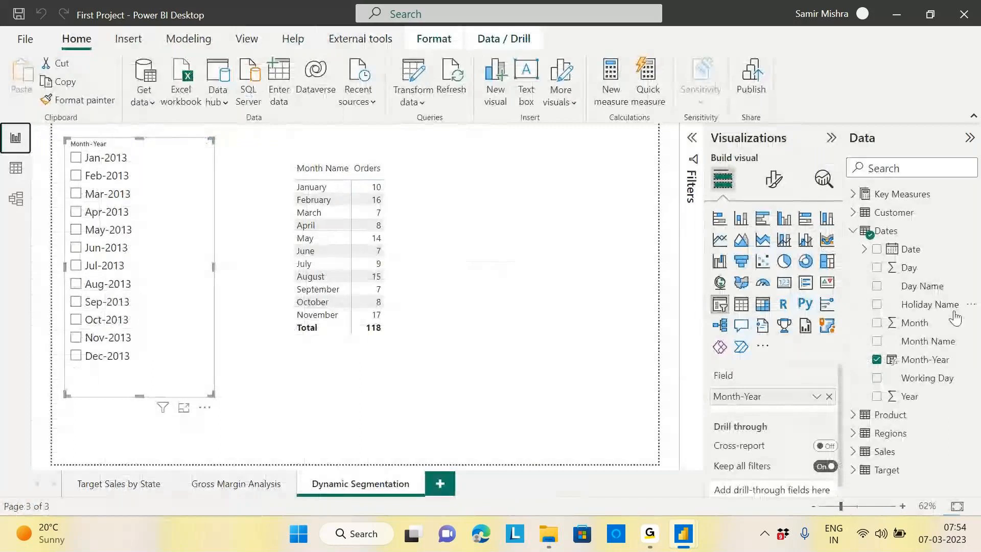
click(925, 364)
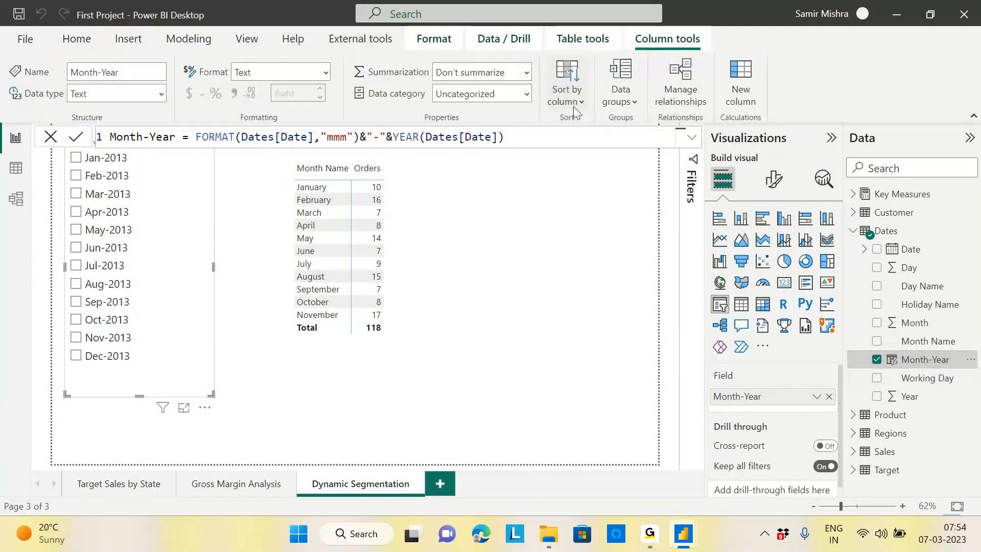
click(574, 107)
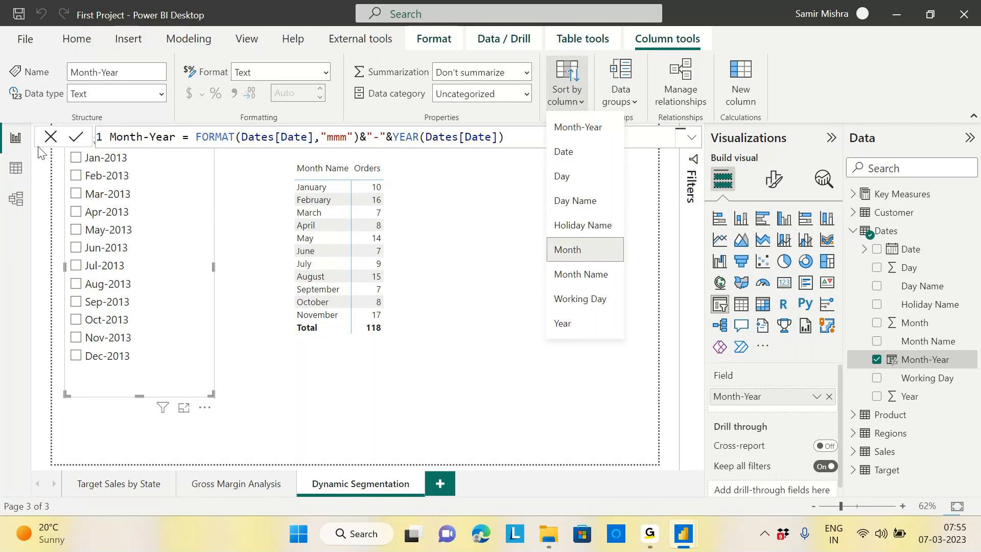
Step: Shift the Month-Year slicer slightly lower on the page and reapply Month as the sort column for Month-Year
click(150, 273)
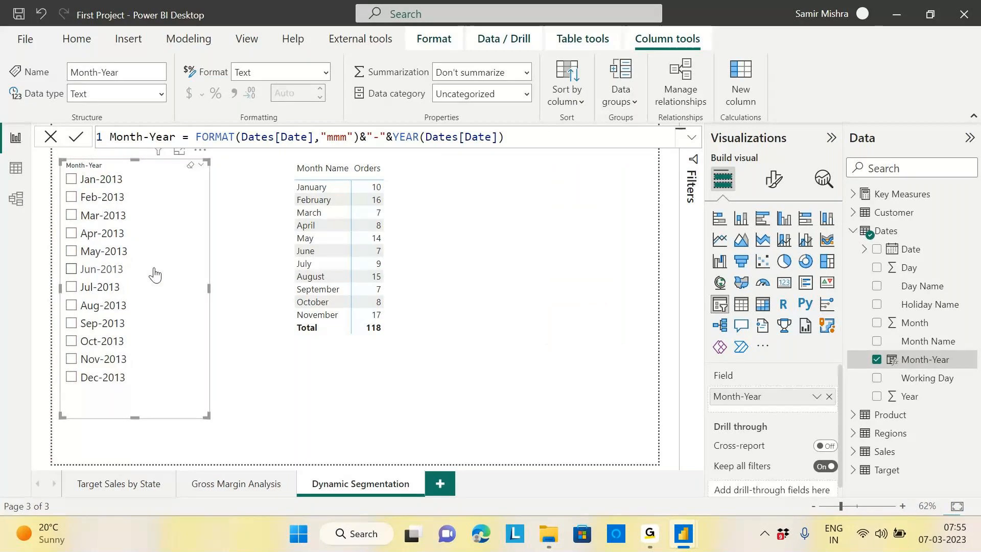
click(582, 102)
click(568, 250)
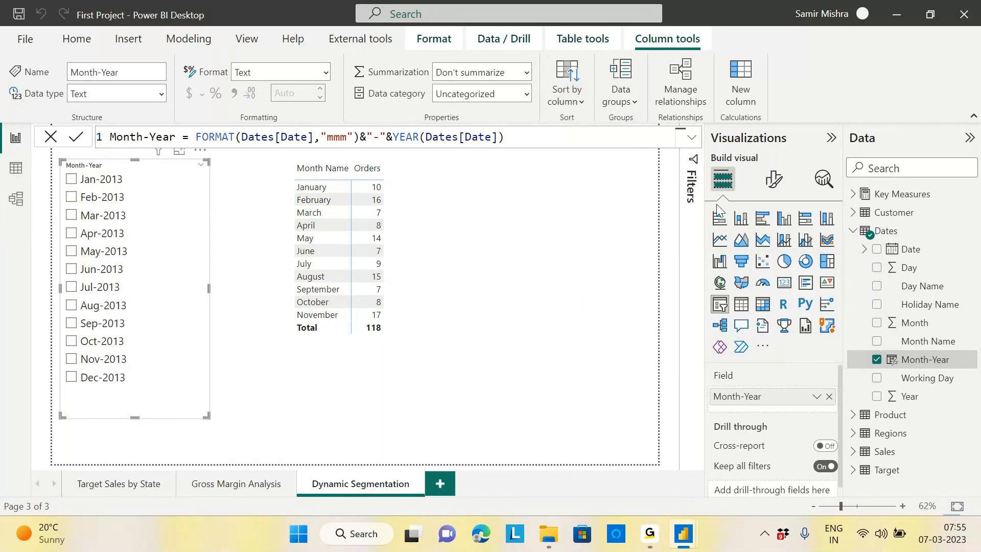
click(581, 102)
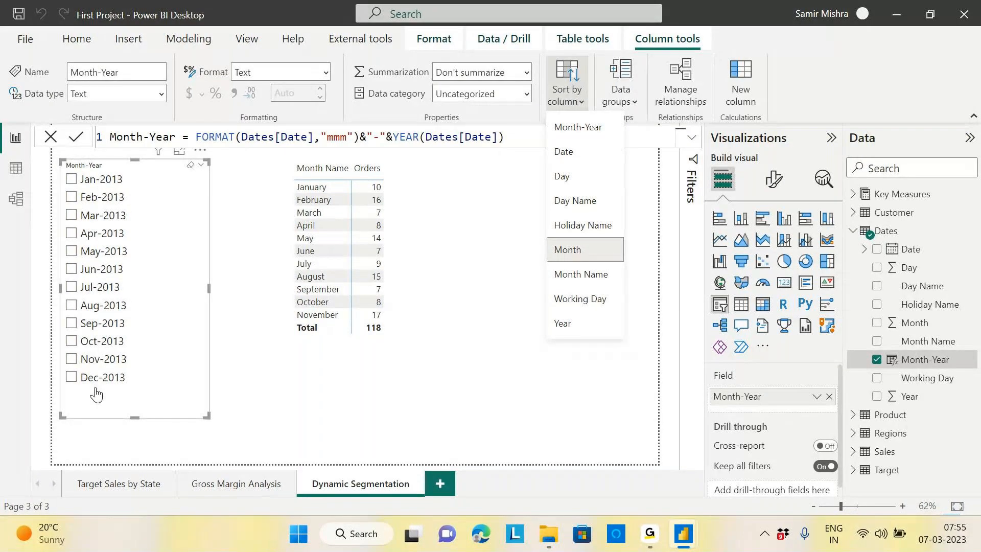
click(20, 152)
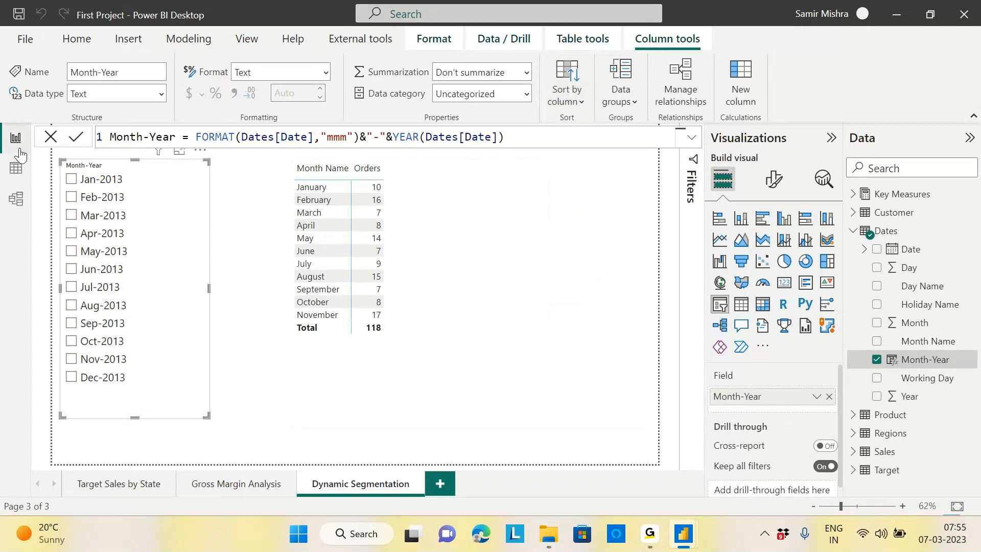
Step: Compare the Month and Month-Year values in the Dates table, and make the Month-Year slicer on the report page narrower
click(16, 168)
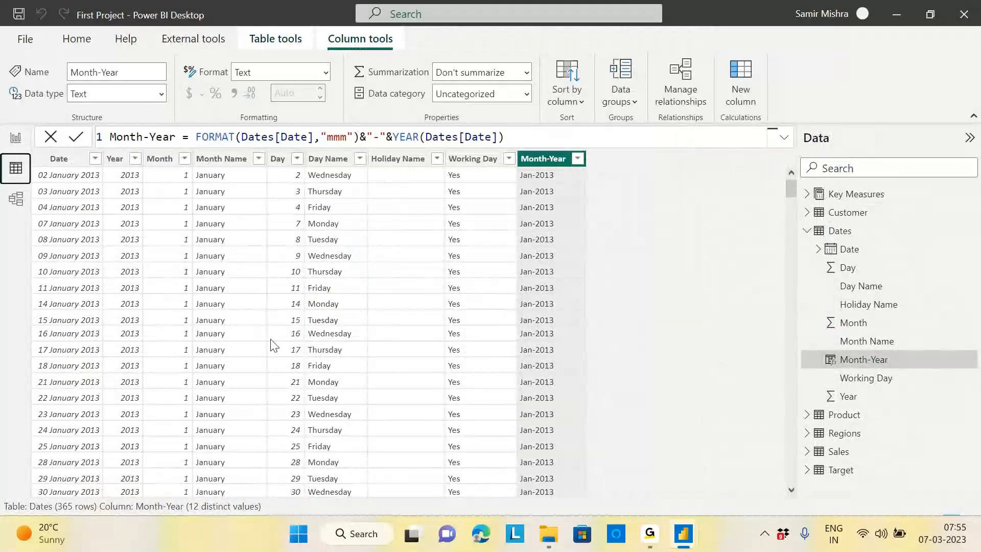
scroll(284, 408, down, 3)
scroll(184, 302, down, 1)
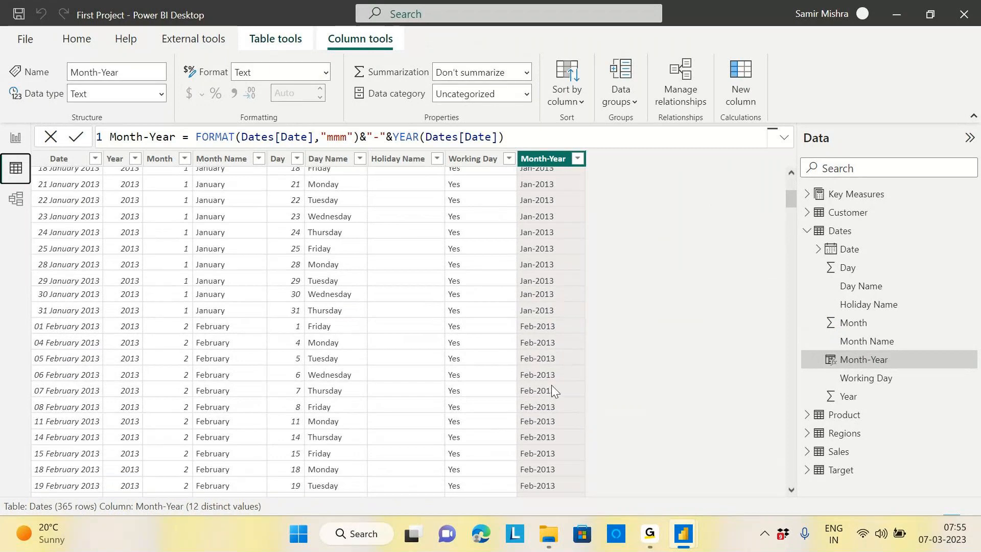
click(18, 138)
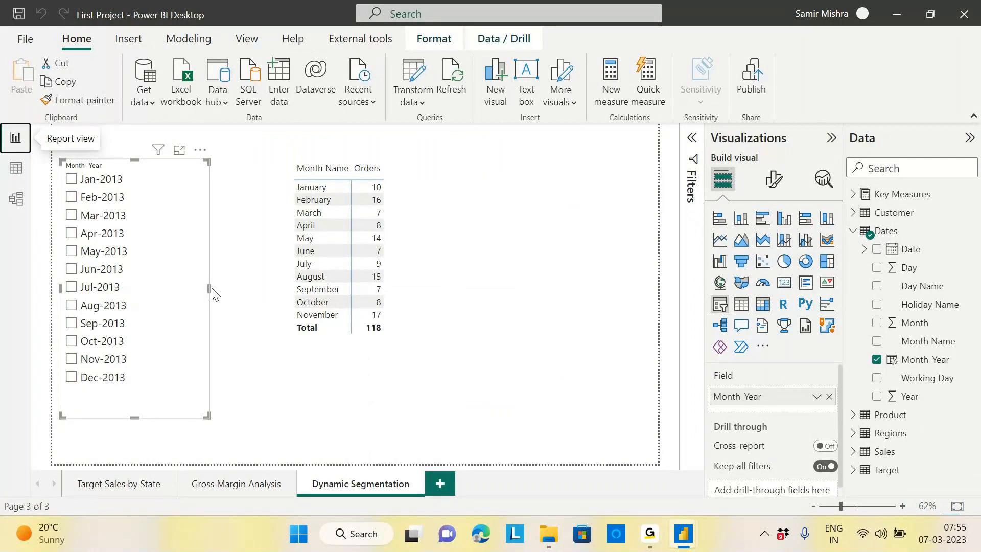
drag(209, 289, 189, 289)
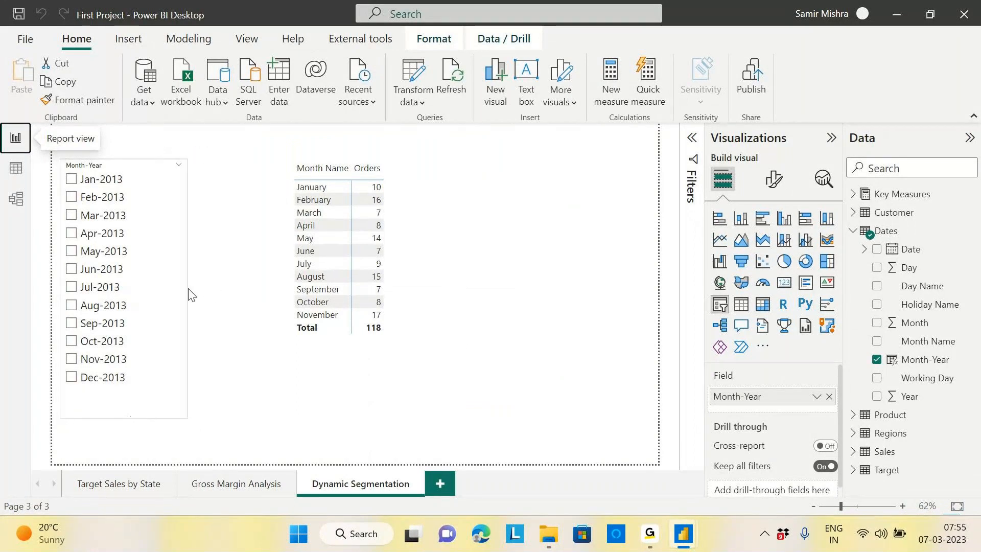
Step: Review the first rows of the Dates table, and move the Month-Year slicer on the report page closer to the page's upper edge
click(20, 171)
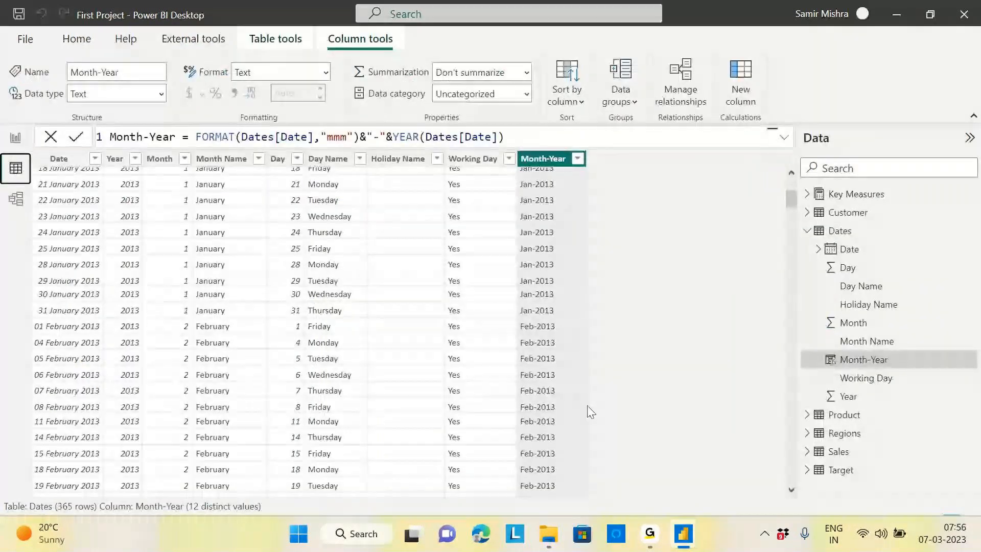
scroll(643, 255, up, 4)
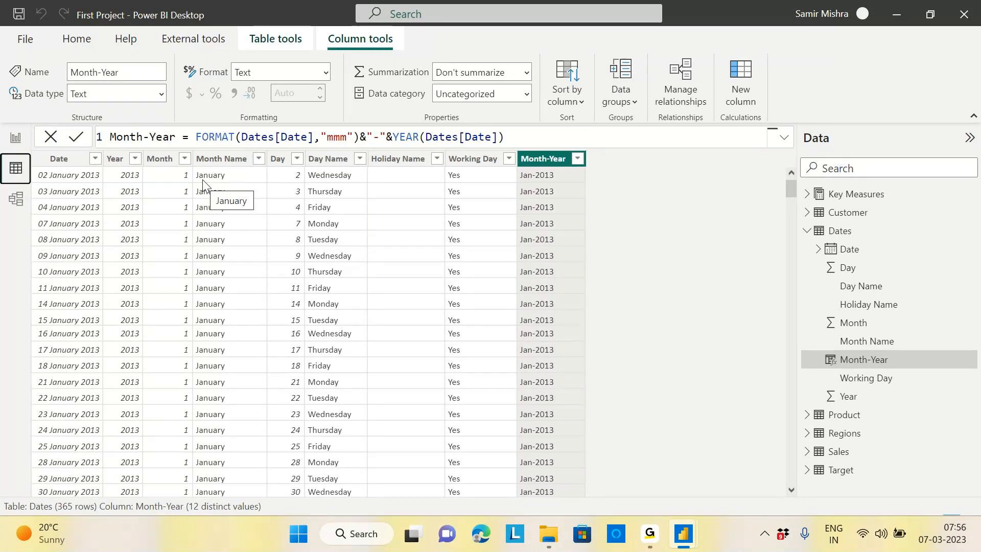
click(17, 139)
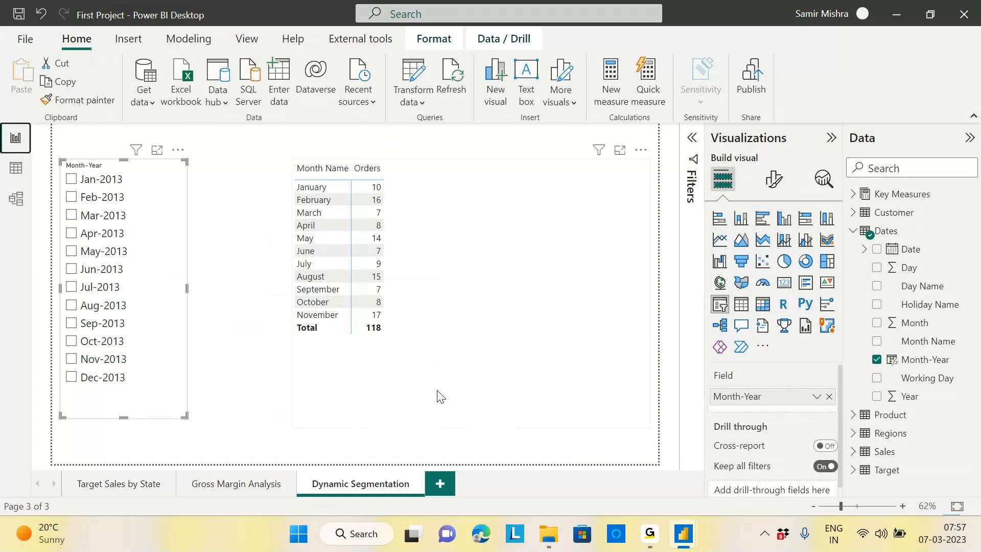
drag(161, 369, 151, 347)
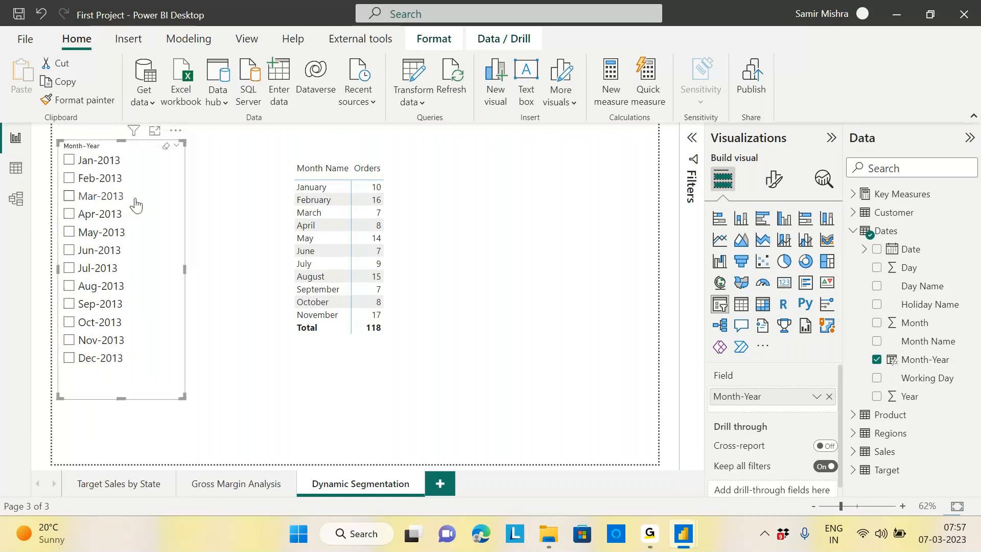
Step: Add a new calculated column to the Dates table and start its formula with the name Month-Year Sort=
click(931, 364)
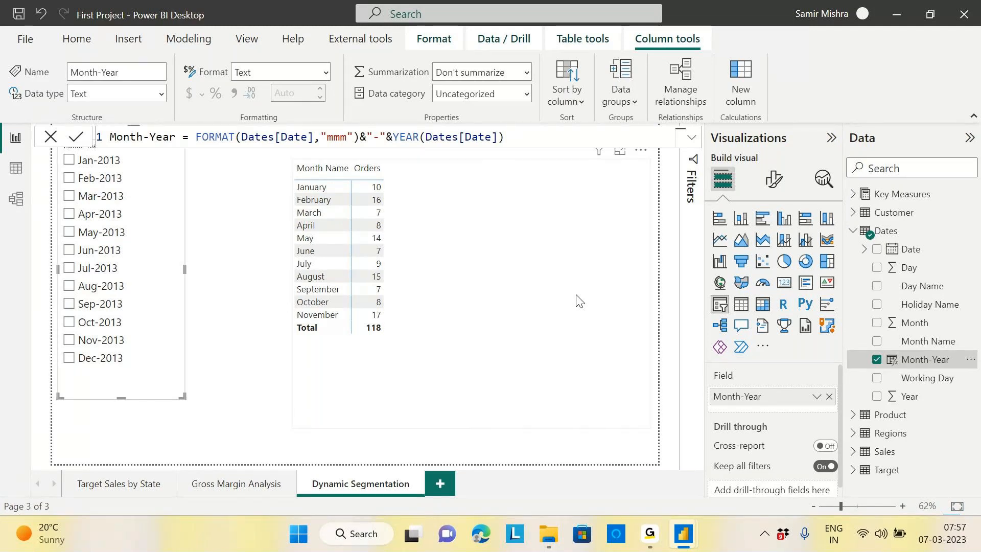
click(18, 170)
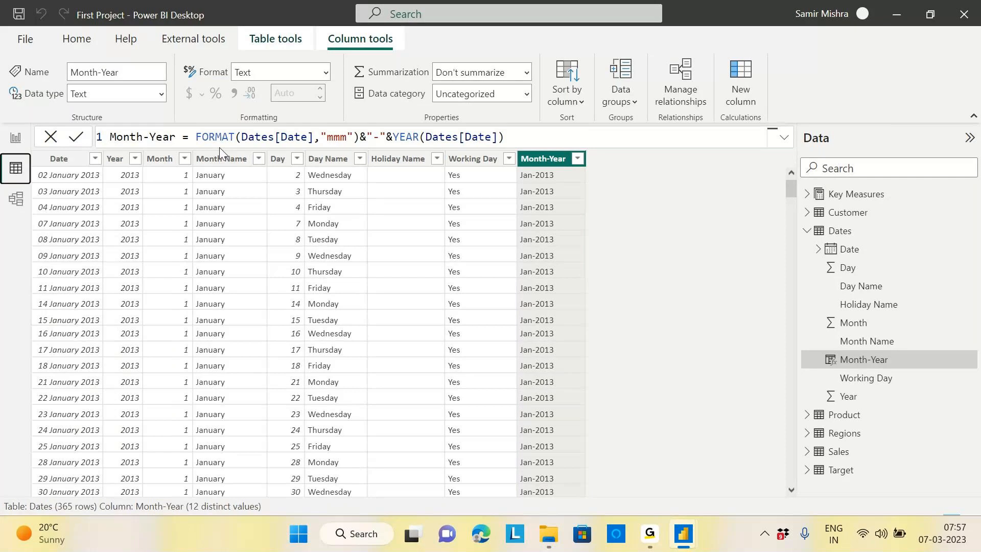
text(MOnth)
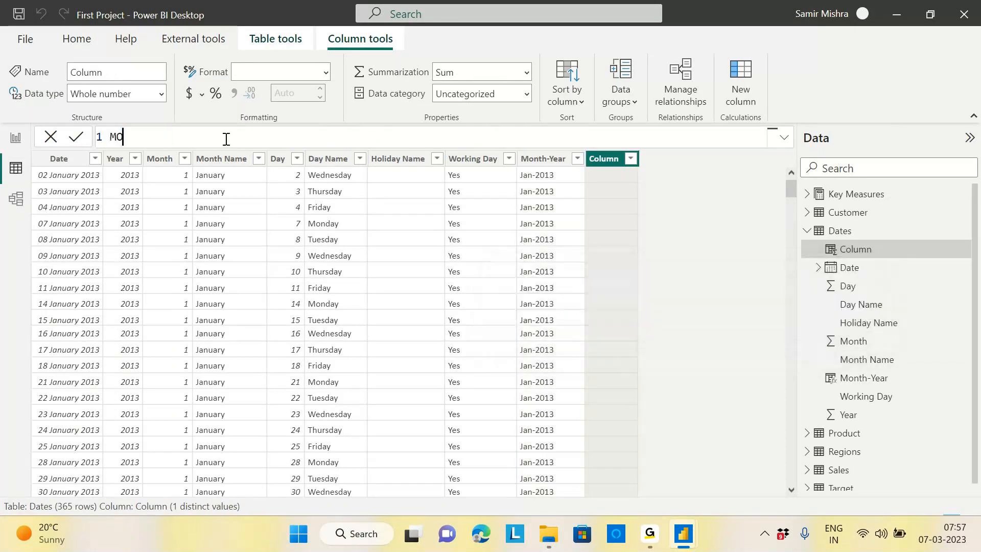
key(BackSpace)
key(BackSpace)
key(BackSpace)
key(BackSpace)
text(onth-)
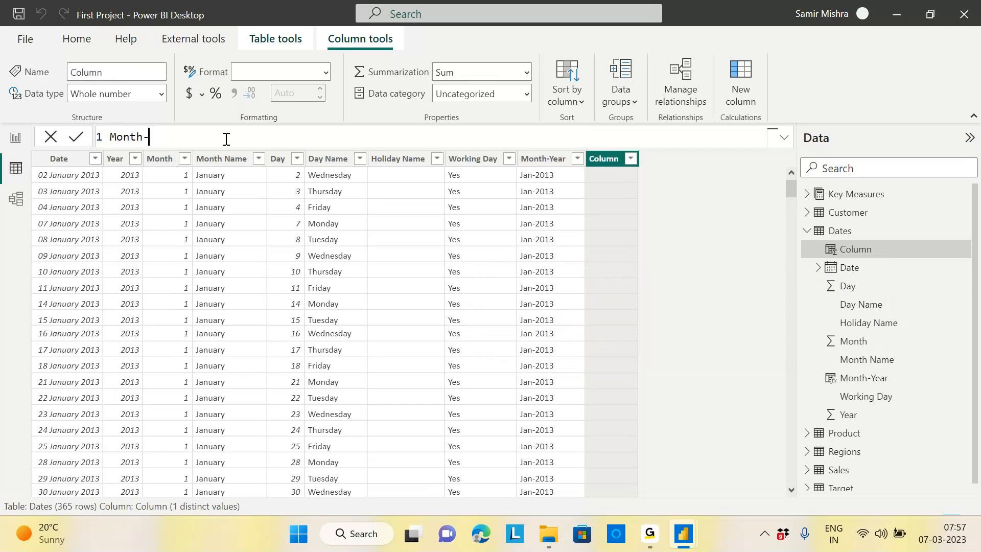
text(YEar)
key(BackSpace)
key(BackSpace)
key(BackSpace)
text(ear Sort= )
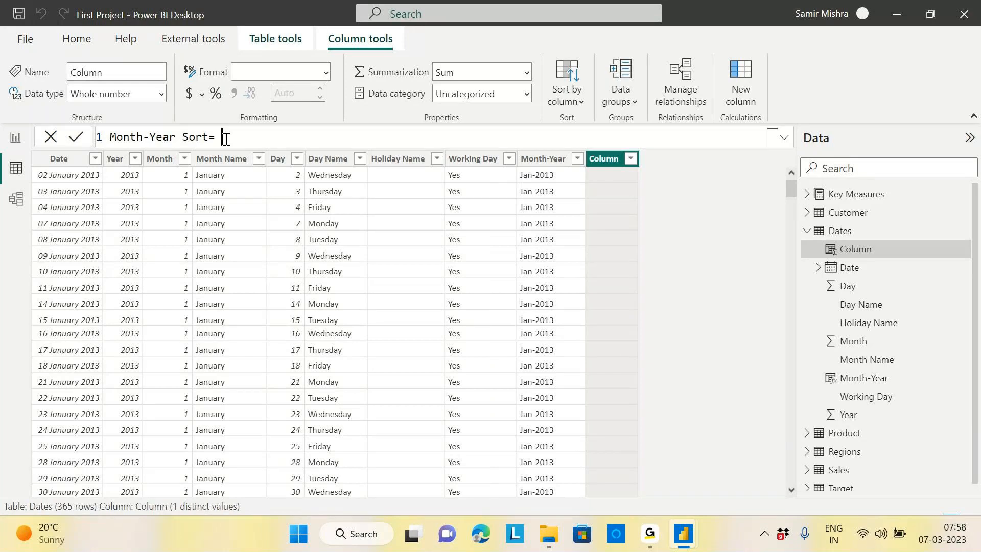
Step: Enter YEAR(Dates[Date]) as the first part of the Month-Year Sort formula
text(Year)
key(Tab)
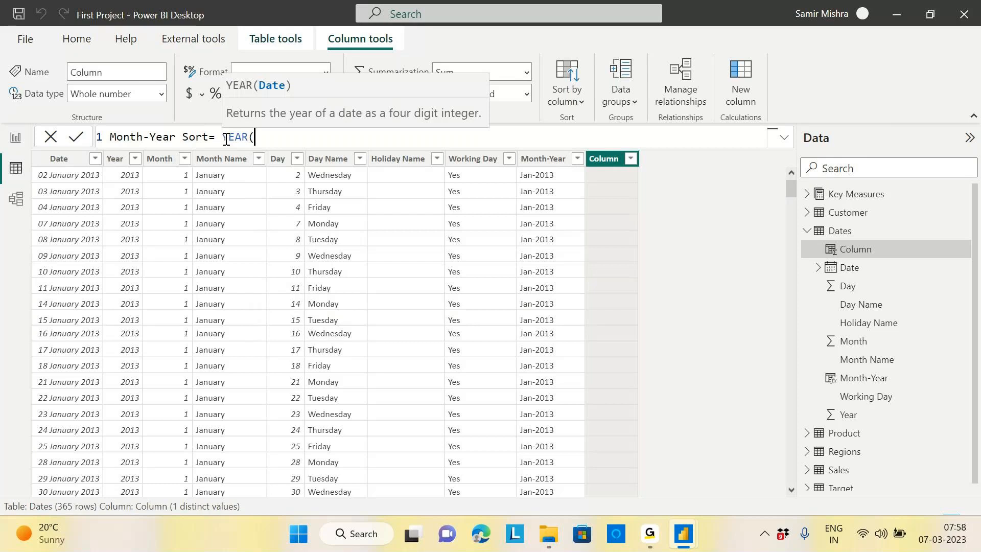
text(dat)
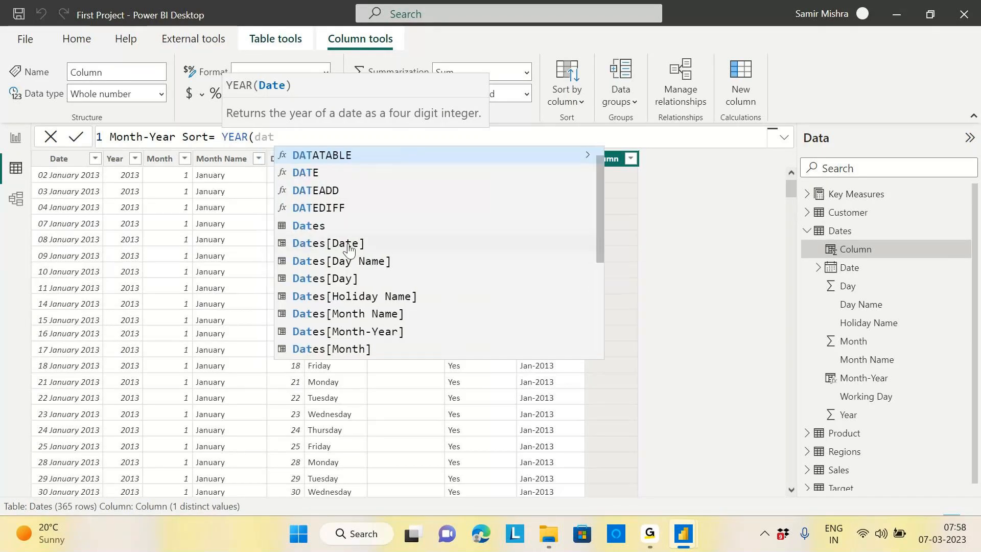
click(349, 244)
text())
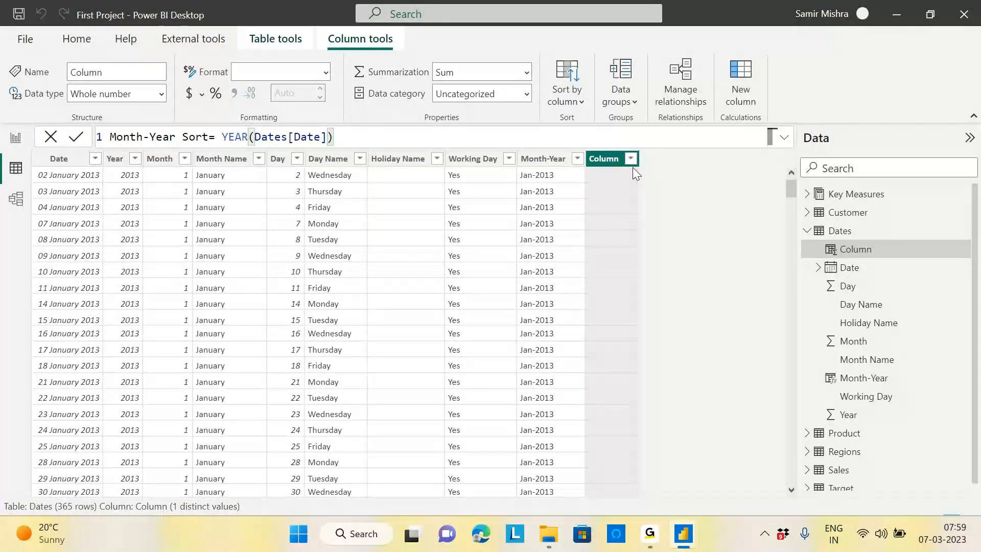
Step: Open Notepad, place its window beside the Dates table's data, and write 201301 as the example sort value
click(357, 533)
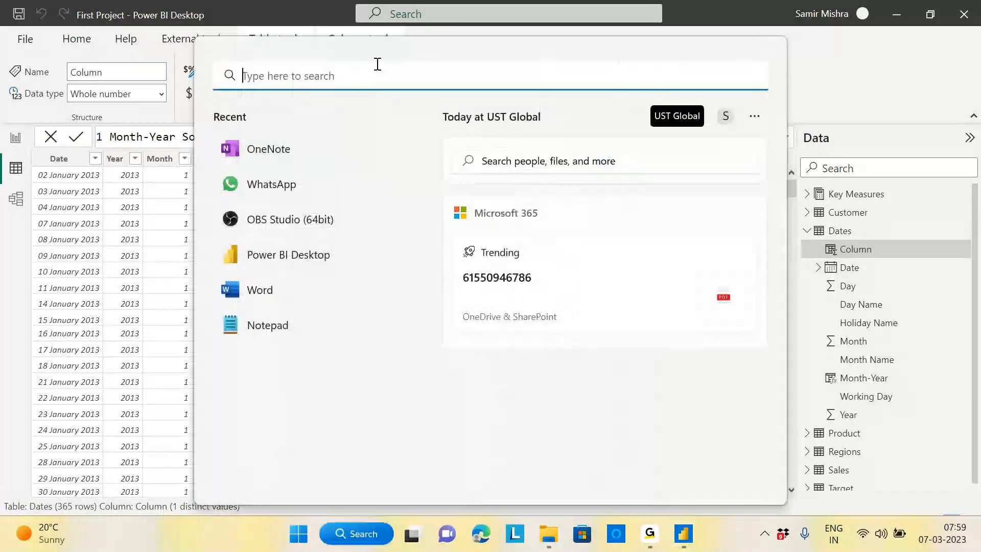
text(not)
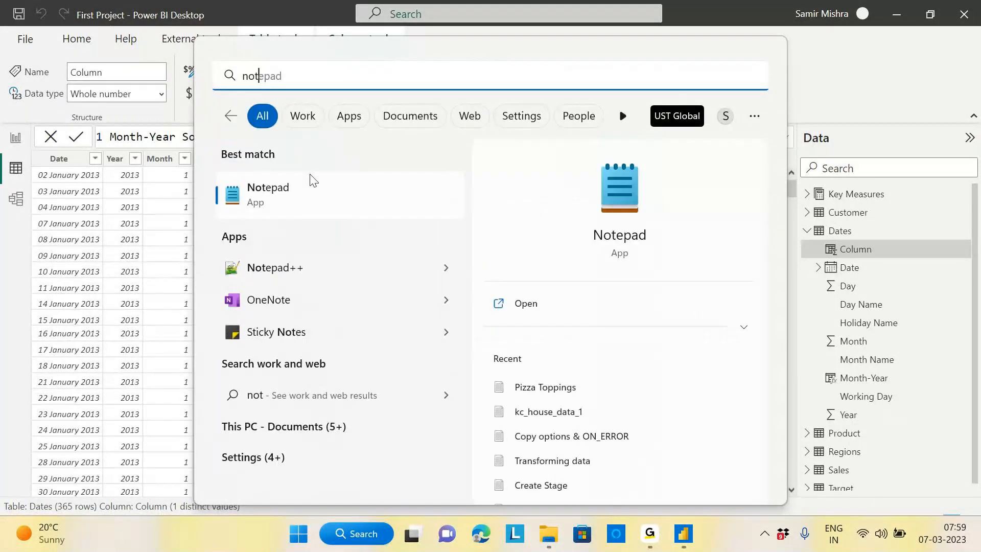
key(Return)
drag(341, 80, 792, 97)
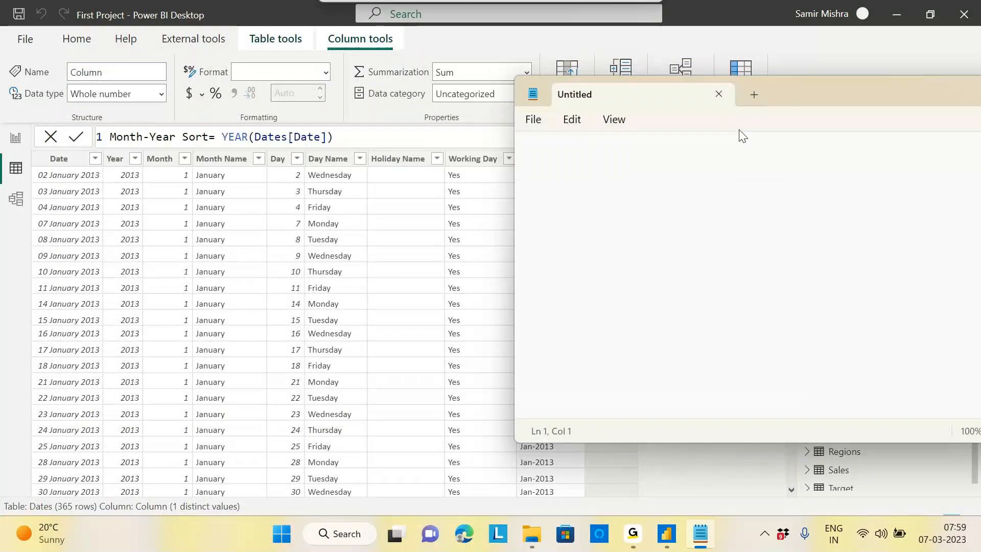
text(201301)
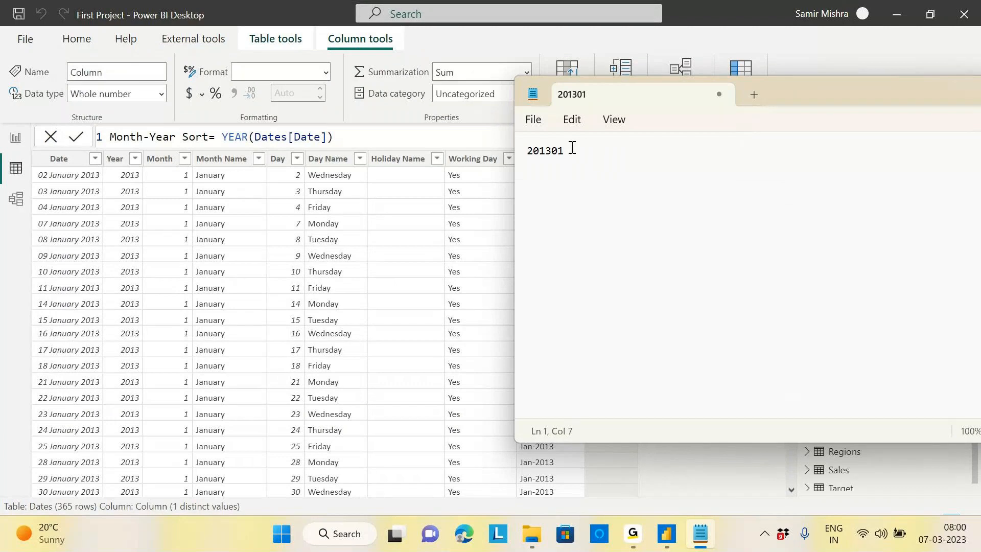
drag(849, 90, 911, 112)
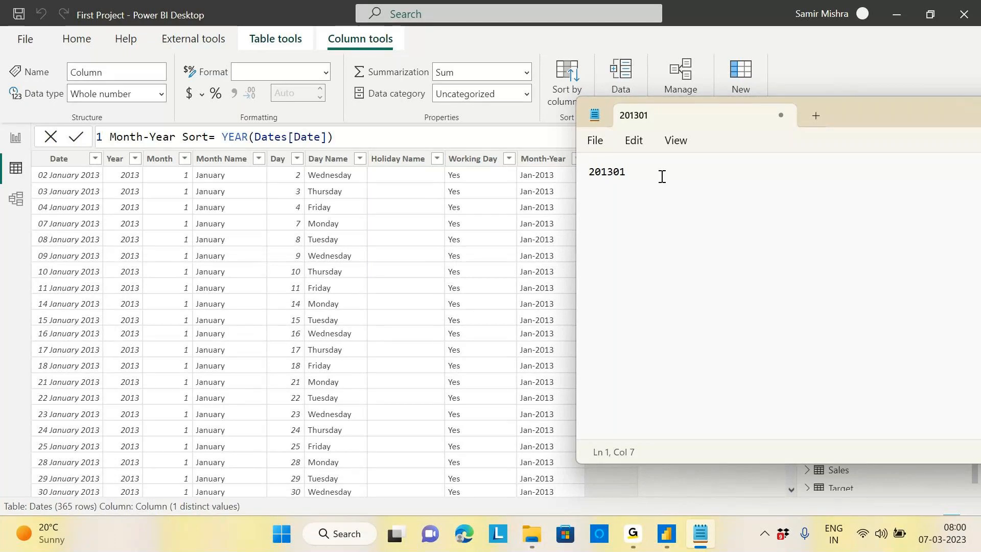
Step: Append &MONTH(Dates[Date]) to the Month-Year Sort formula, commit it, and place the Notepad example beside the column's values for comparison
click(404, 146)
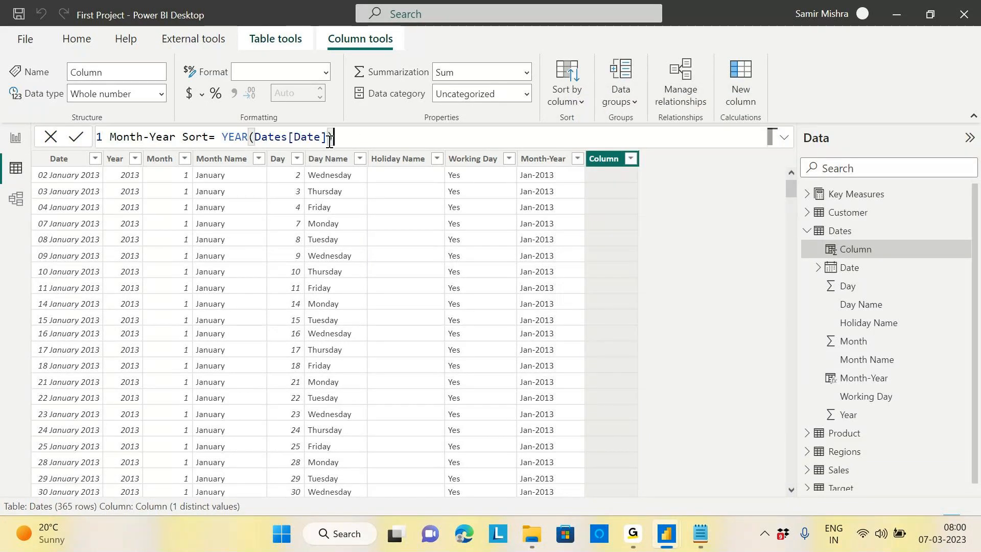
text(&)
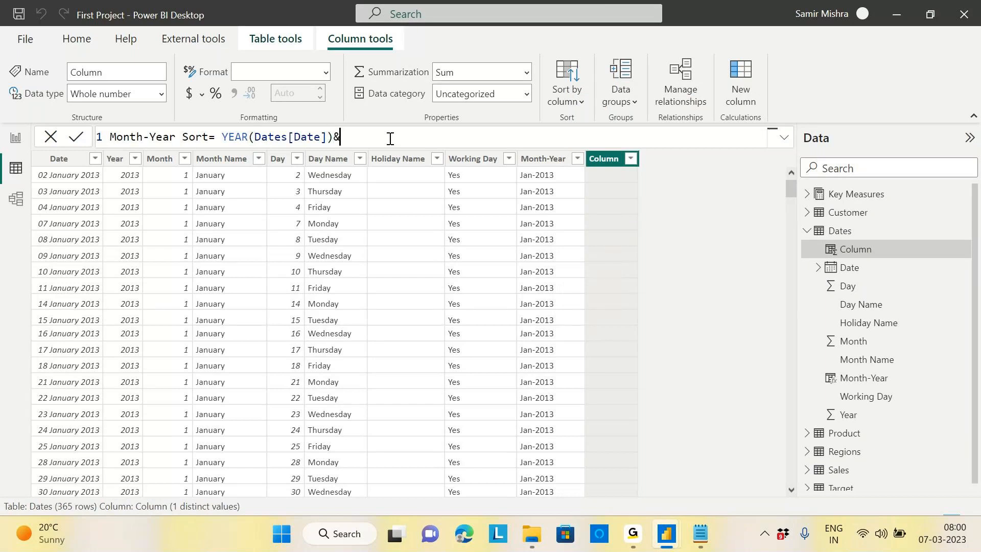
text(mon)
key(Tab)
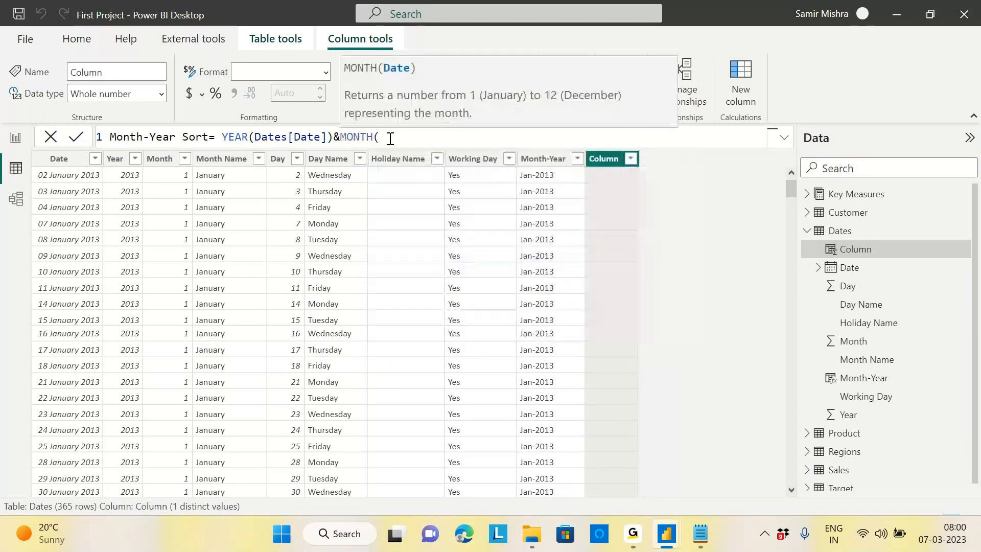
text(dat)
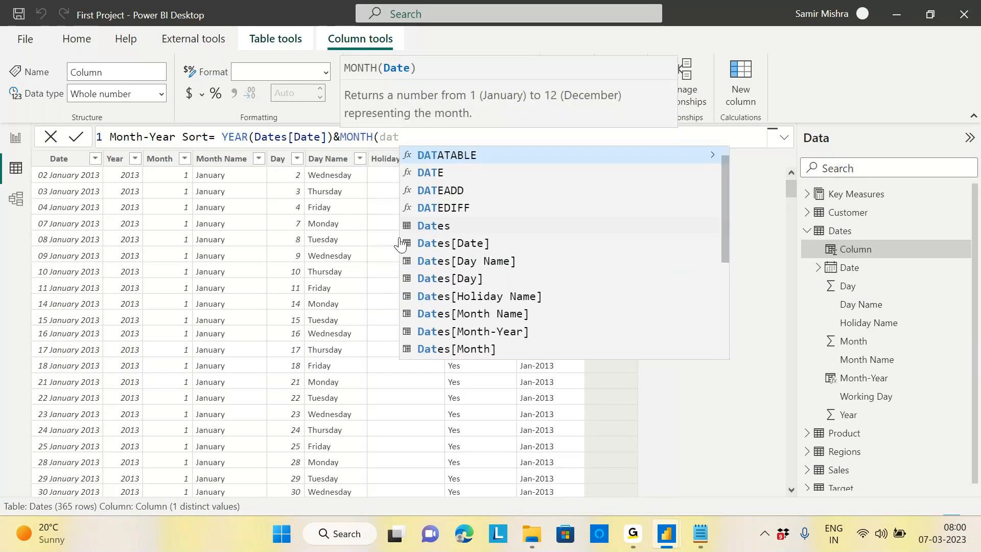
click(451, 246)
text())
key(Return)
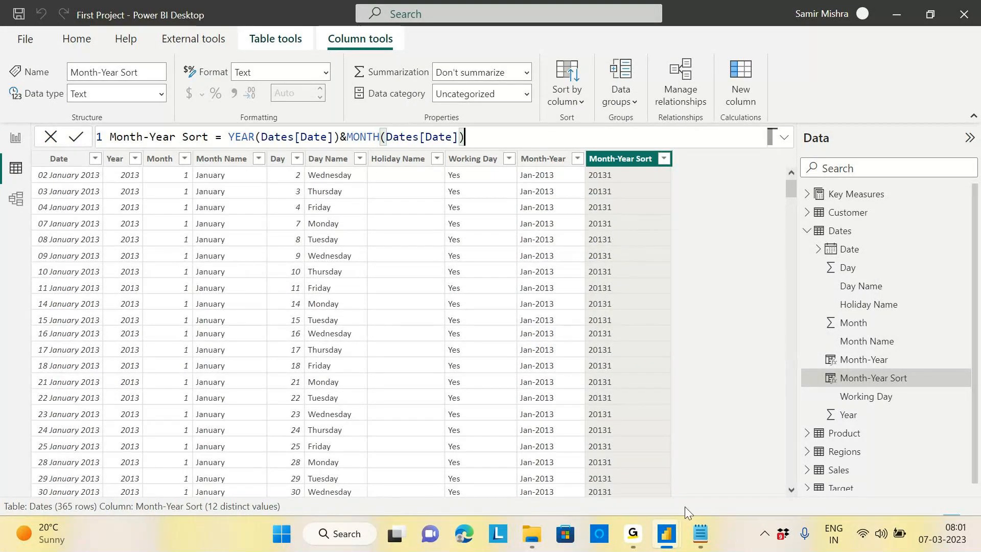
click(700, 533)
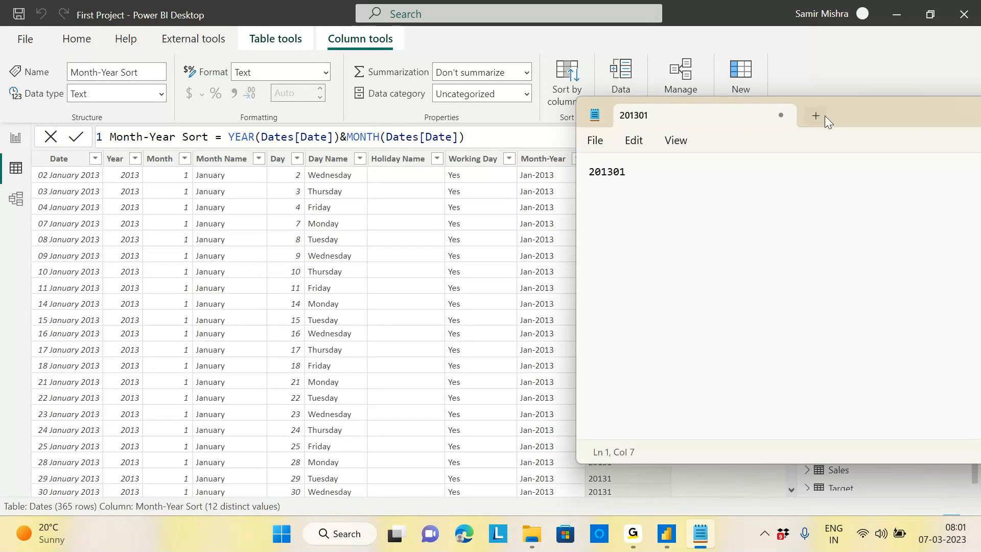
drag(836, 114, 886, 117)
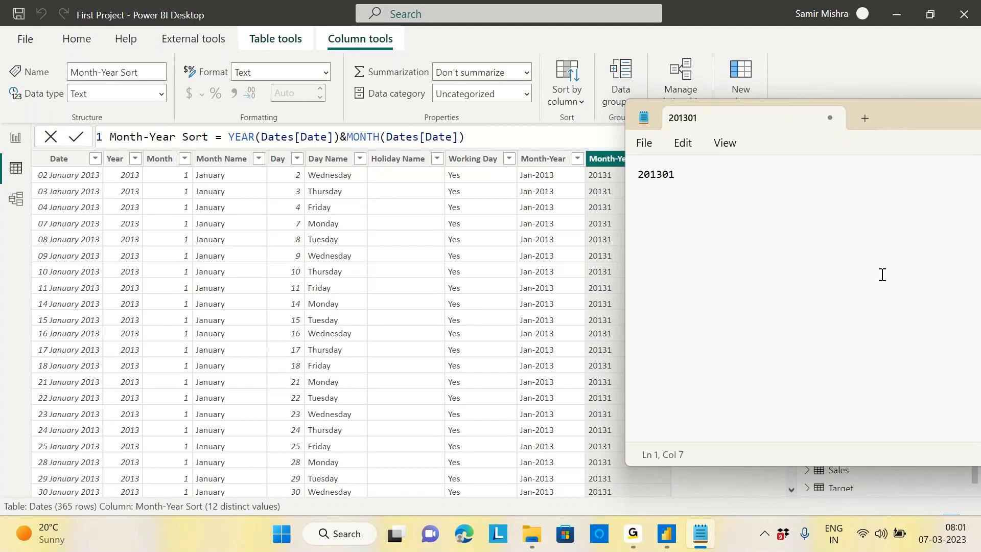
Step: Change the FORMAT pattern in the Month-Year column's formula to "mm" and commit it
click(545, 161)
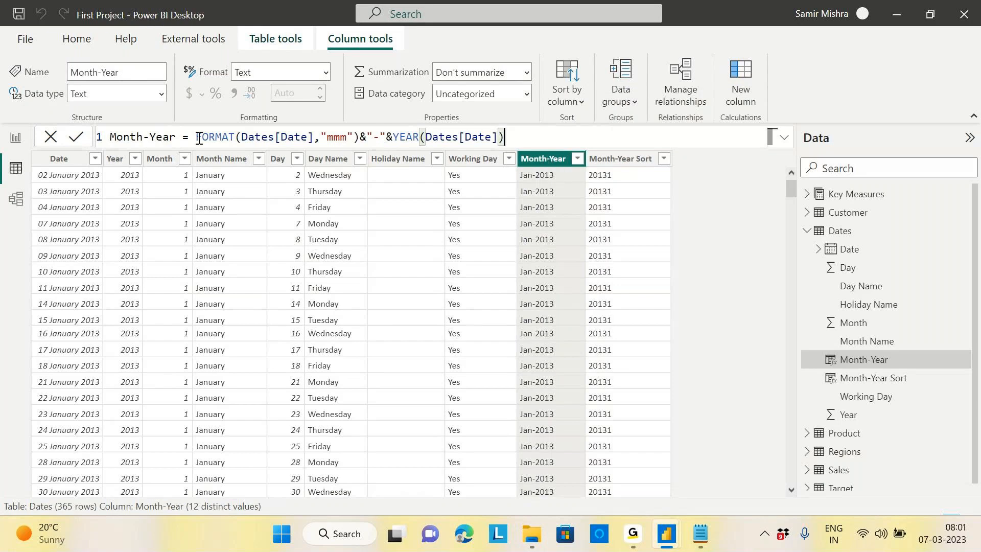
double_click(336, 137)
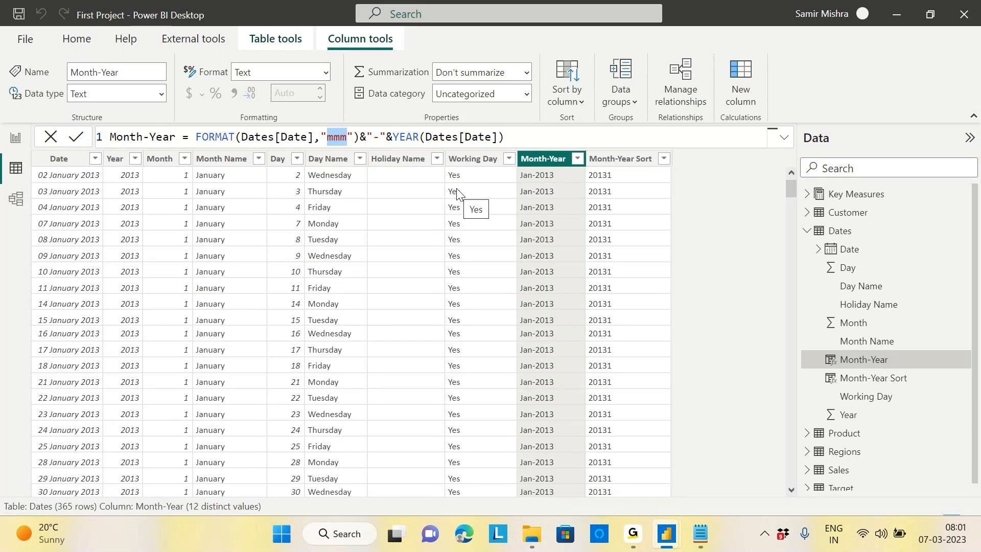
key(BackSpace)
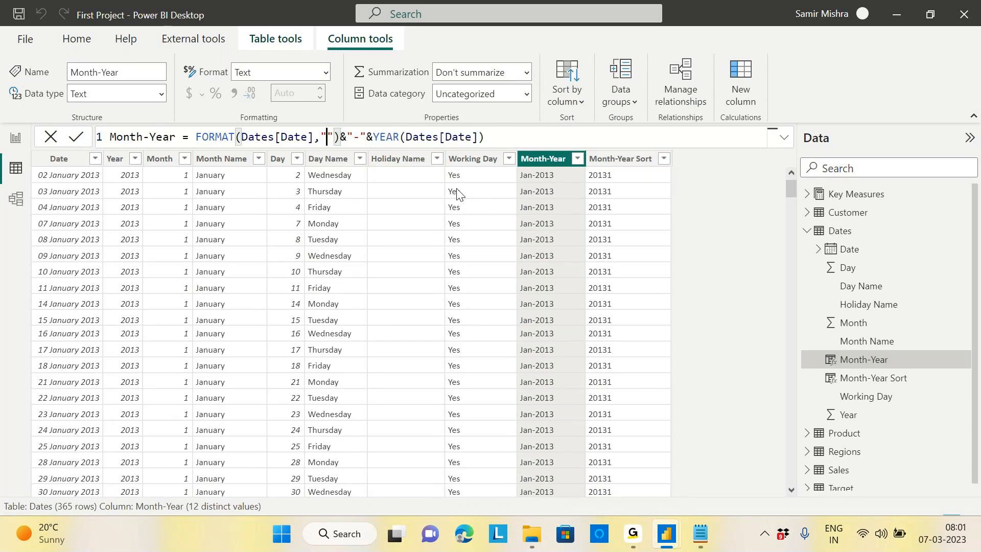
text(mm)
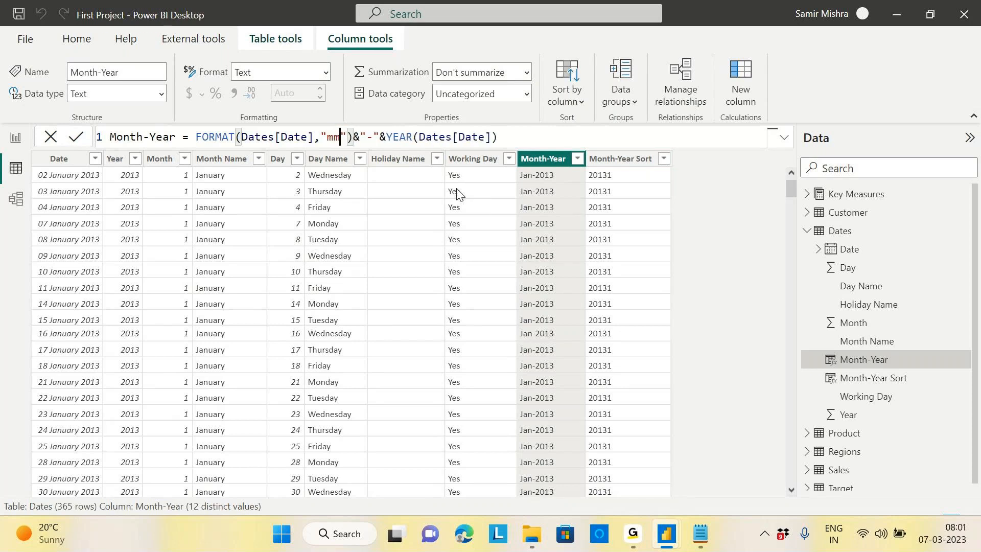
key(Return)
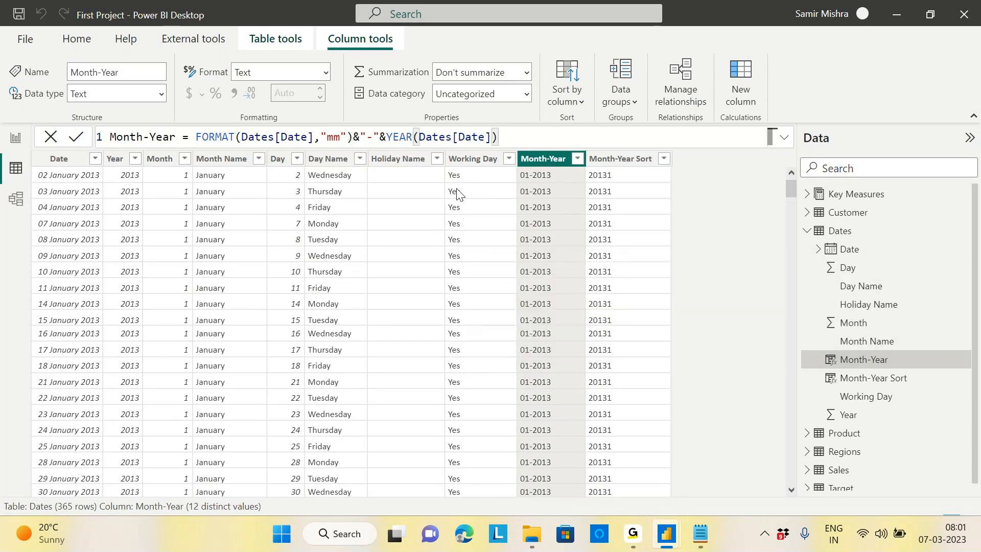
Step: Restore the "mmm" pattern in the Month-Year column's FORMAT function and commit the formula
click(340, 137)
text(m)
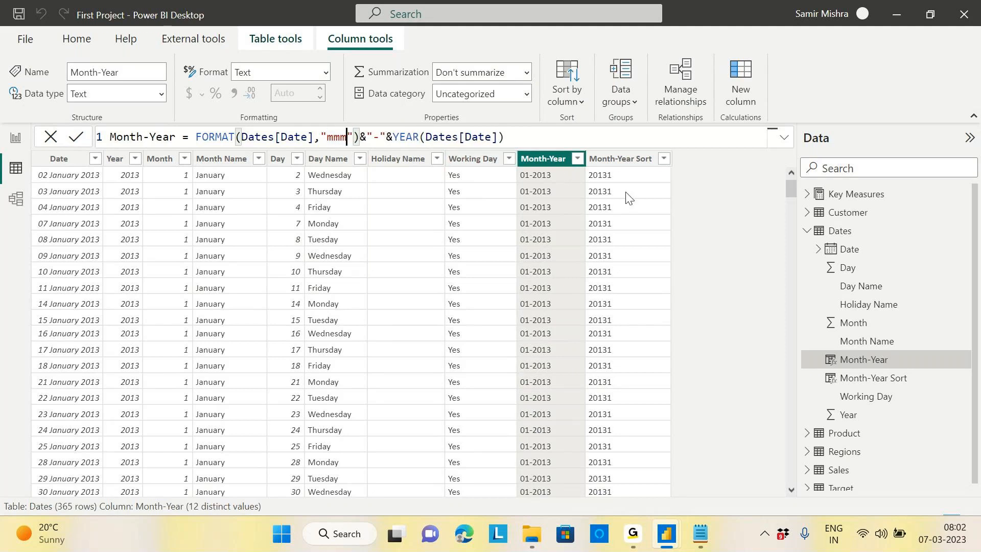
key(Return)
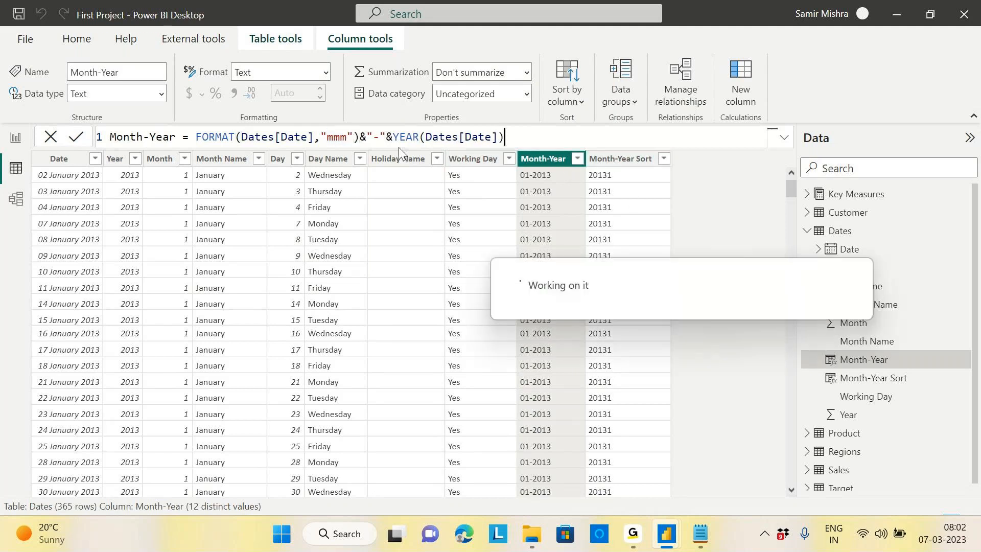
click(521, 141)
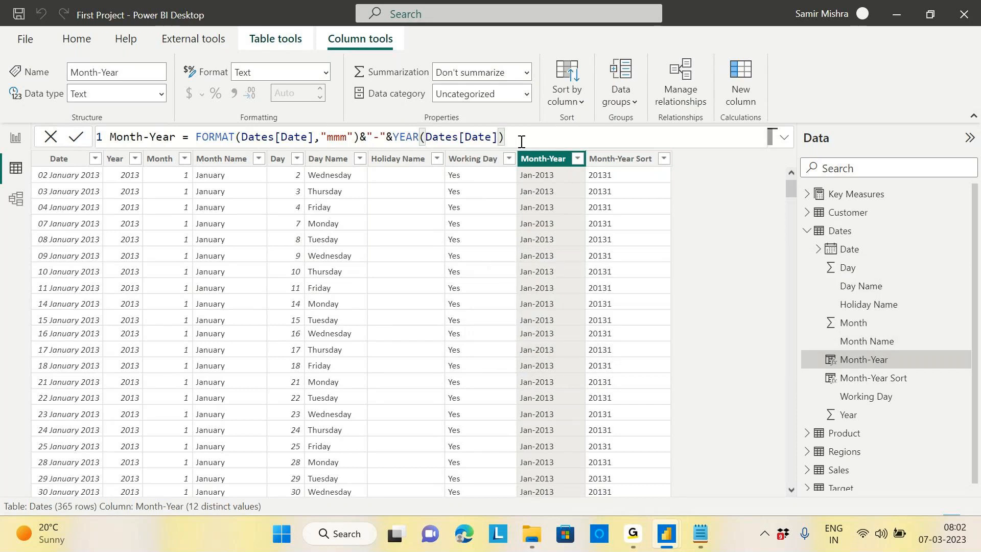
Step: Replace the MONTH part of the Month-Year Sort formula with FORMAT(Dates[Date],"mm"), commit it, and check the values across the first months
click(620, 159)
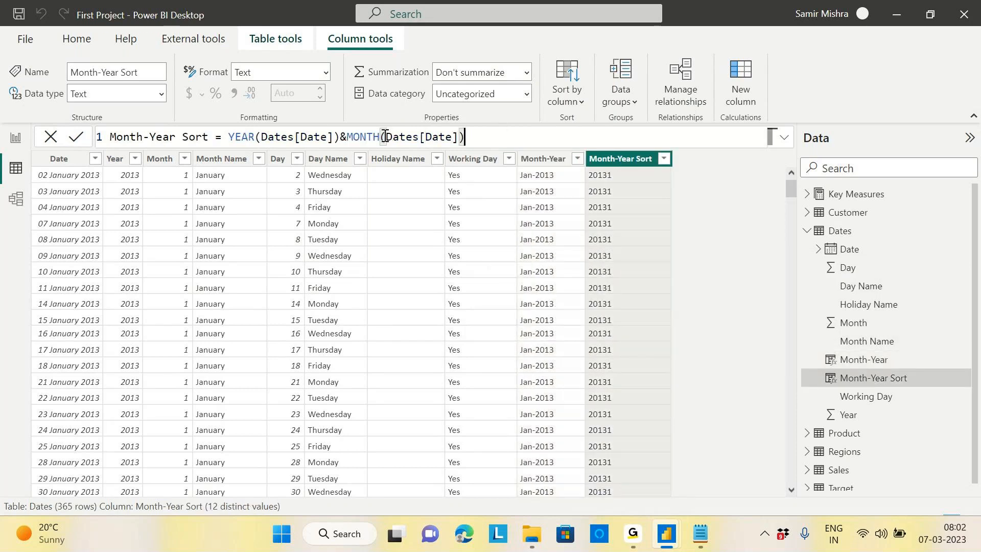
drag(351, 139, 499, 141)
text(f)
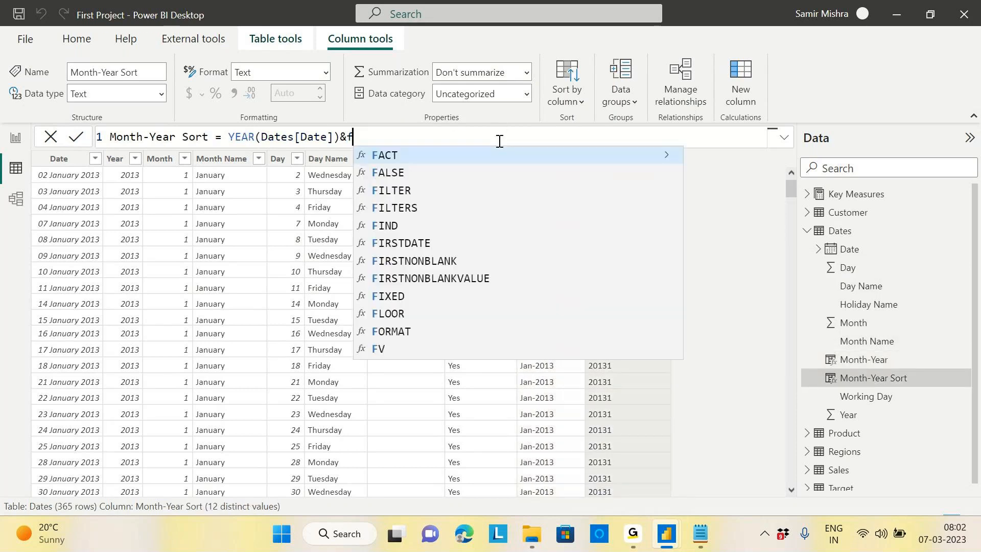
text(ormat(dat)
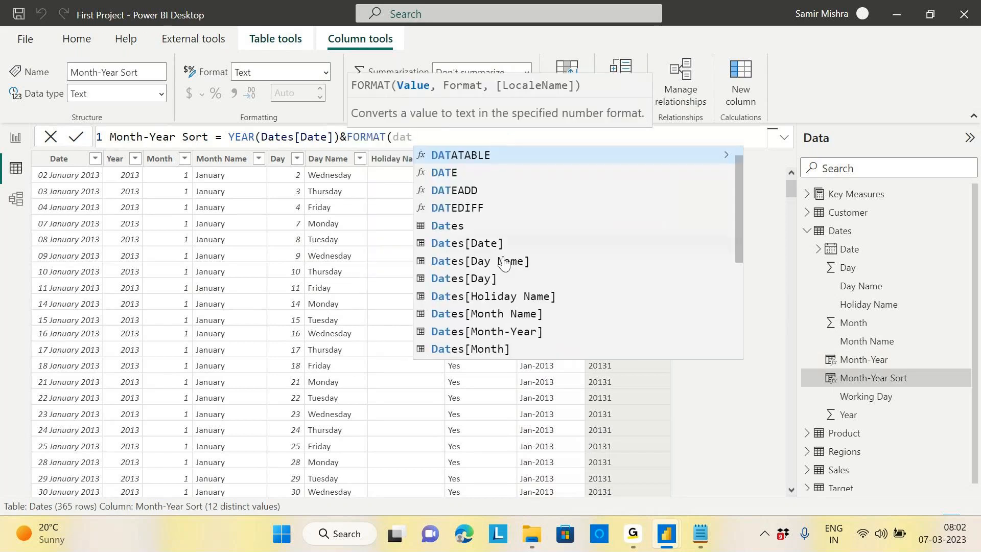
click(488, 244)
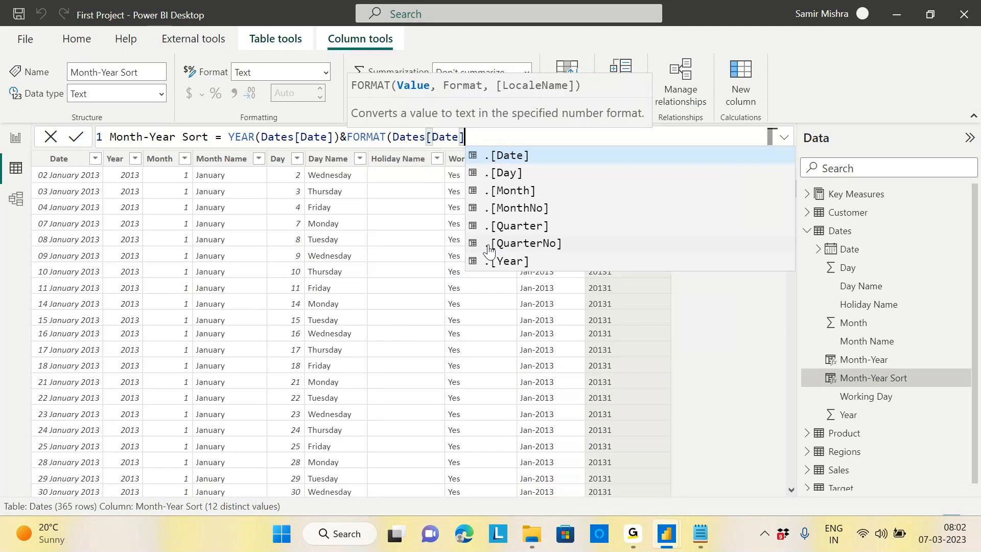
text(,"mm")
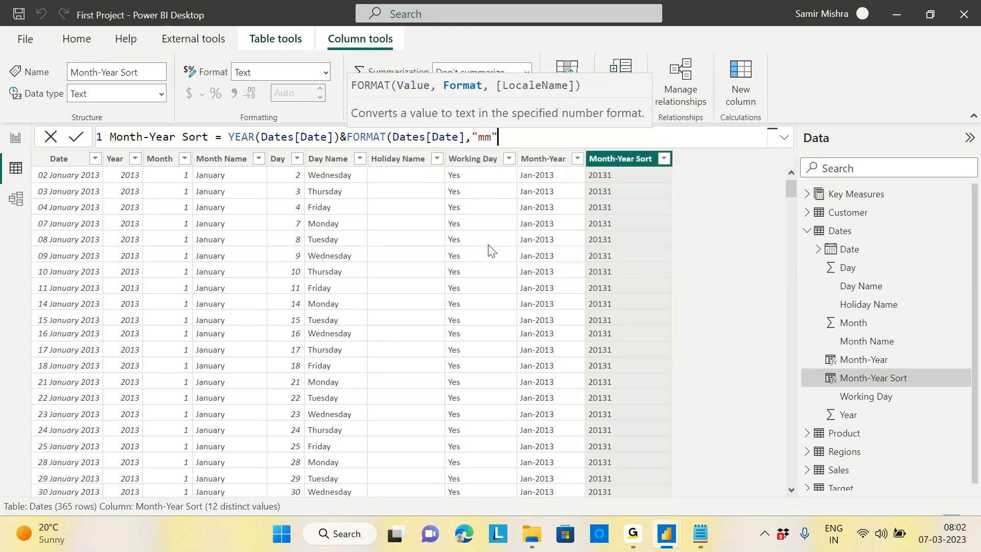
text())
key(Return)
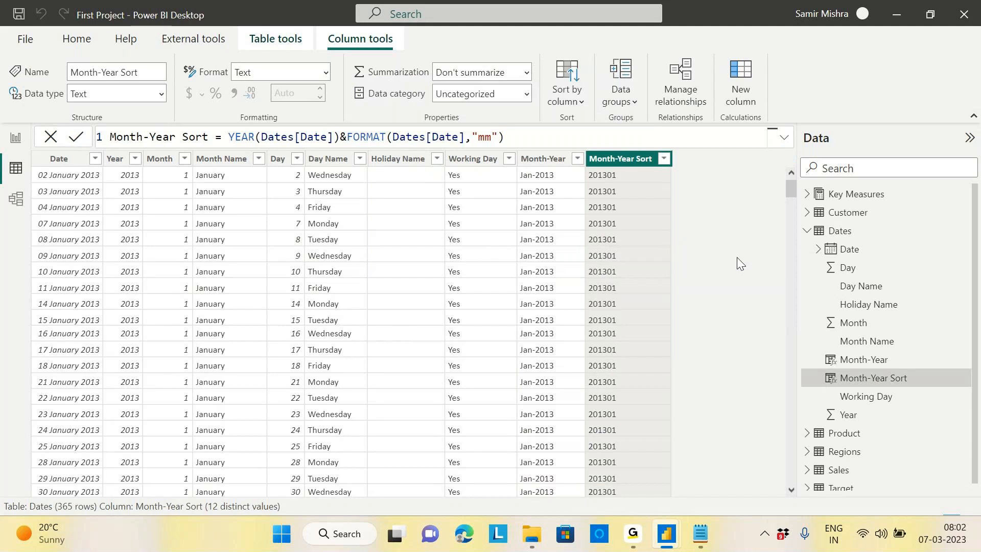
scroll(736, 257, down, 5)
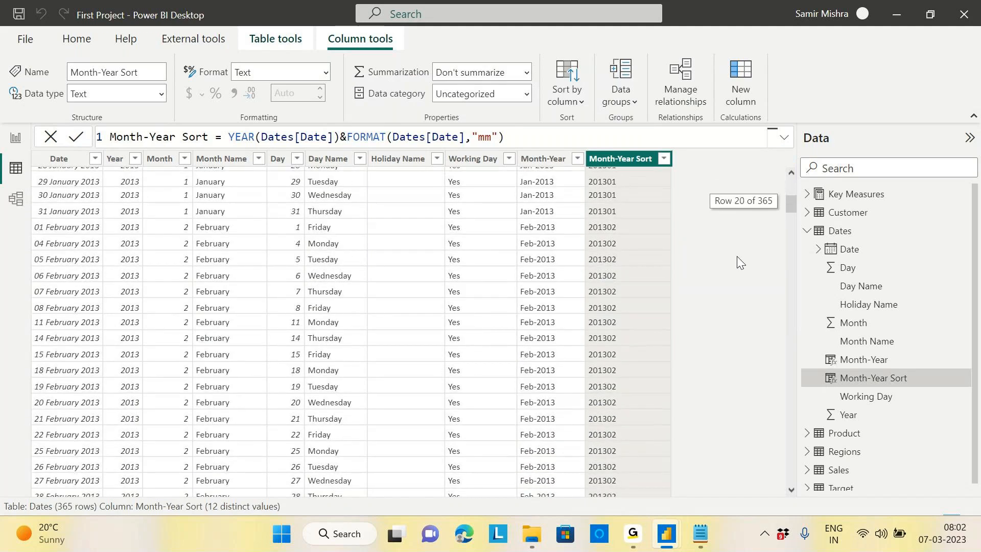
scroll(737, 256, up, 5)
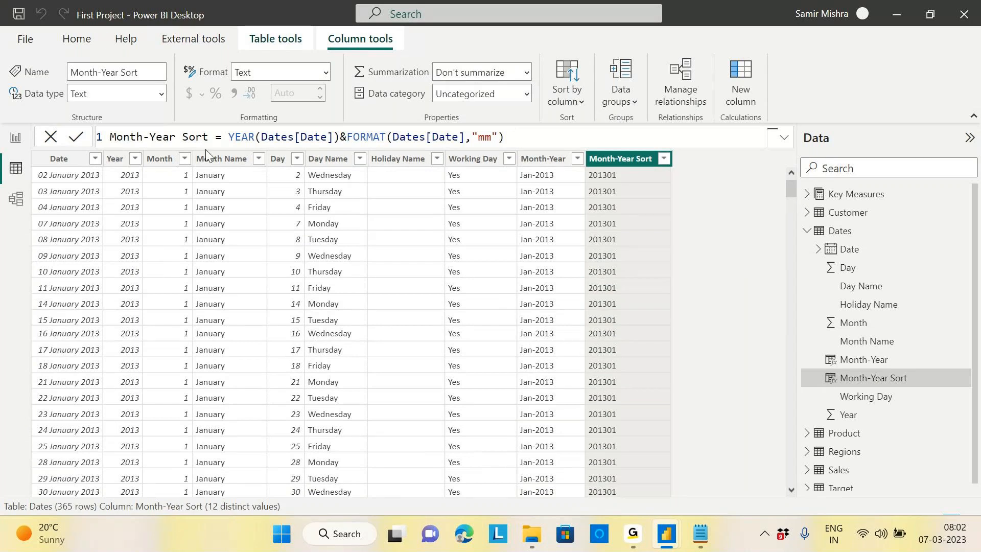
Step: Return to the Dynamic Segmentation report page and sort the Month-Year field by the Month-Year Sort column
click(16, 141)
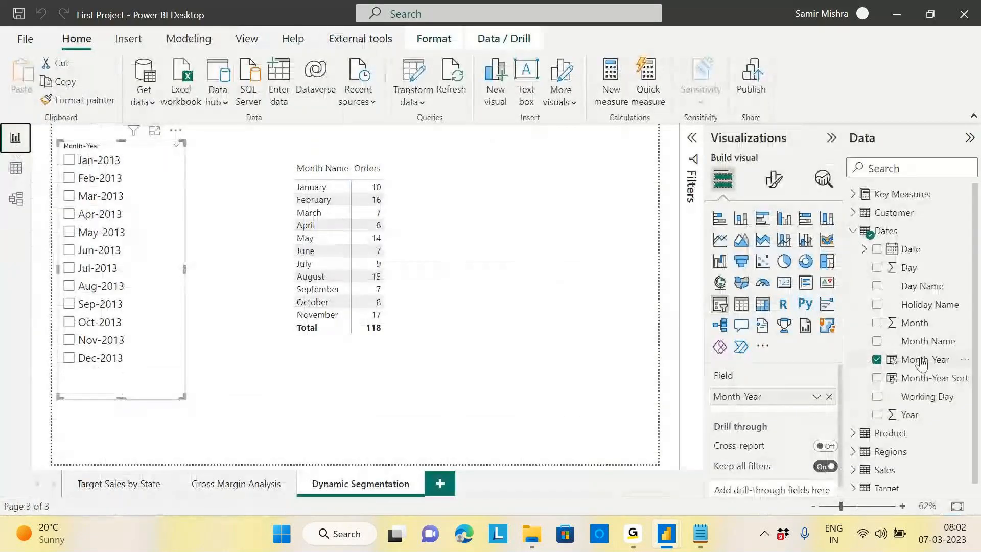
click(921, 361)
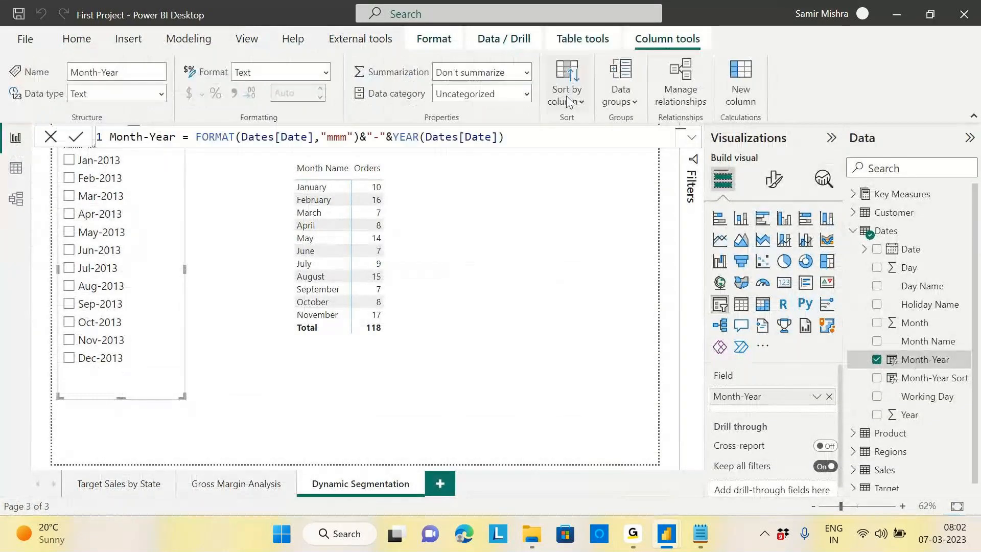
click(583, 100)
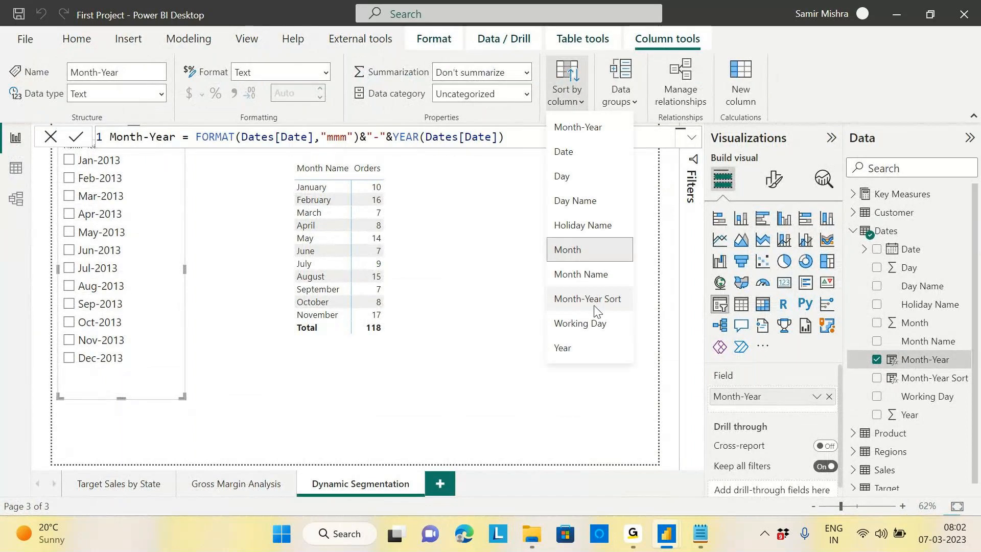
click(599, 304)
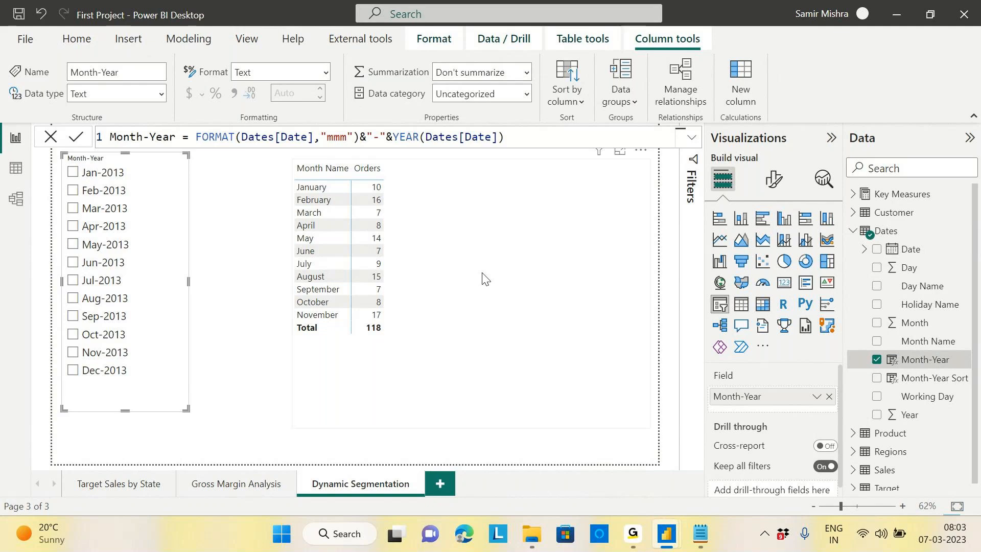
Step: Move the Orders matrix up and closer to the Month-Year slicer, and test the slicer by selecting and clearing Sep-2013
click(462, 286)
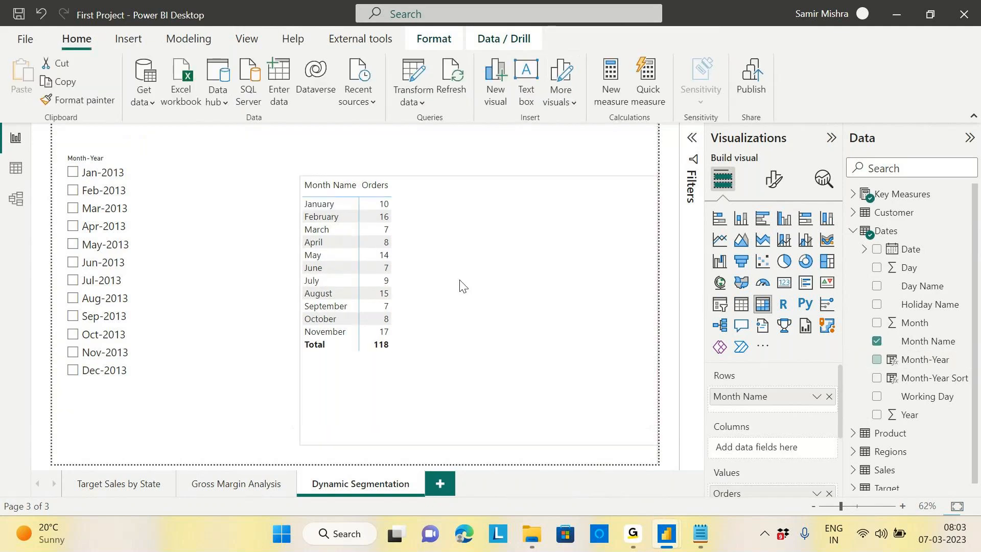
drag(449, 317, 418, 287)
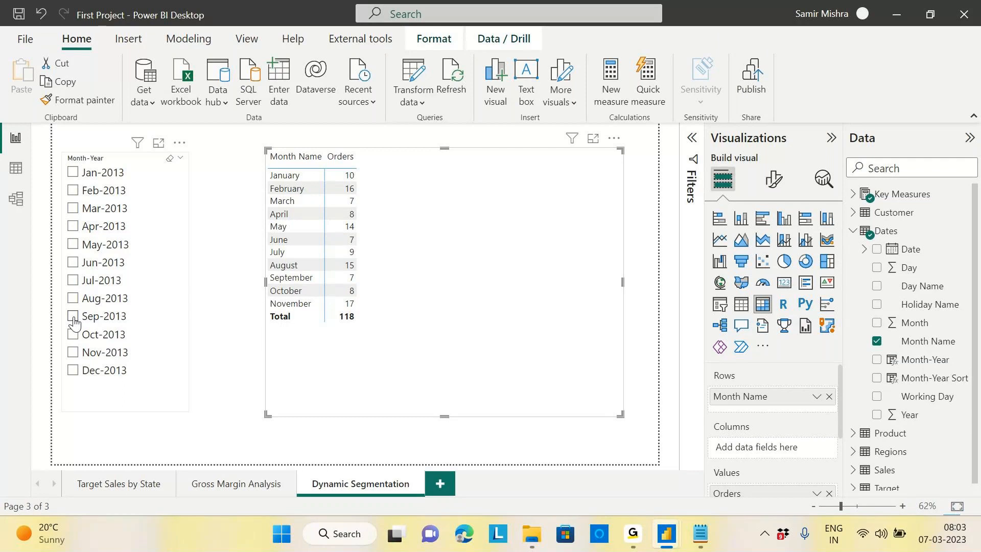
click(73, 317)
click(73, 317)
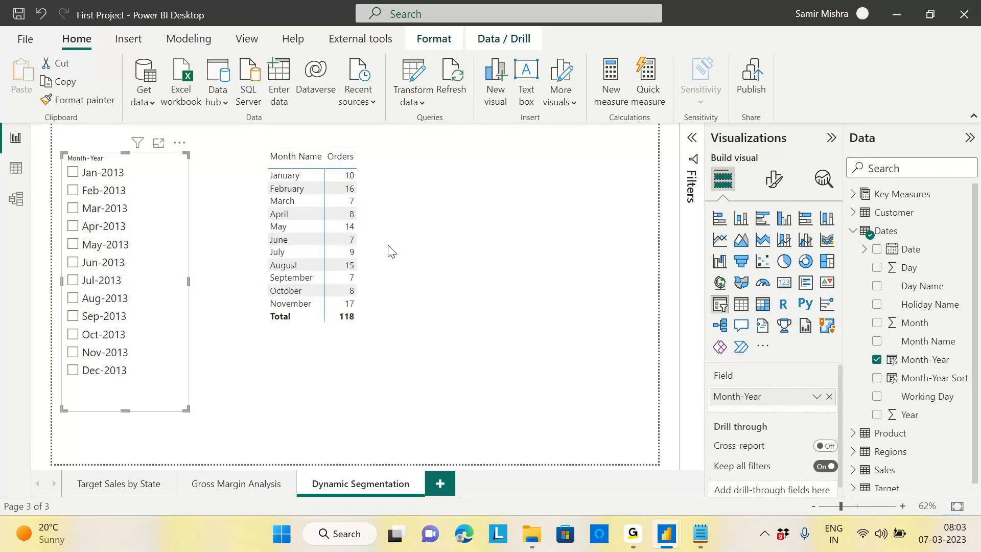
Step: Change the Orders measure in Key Measures to use COUNT, giving COUNT(Sales[SalesOrderNumber]), and commit it
click(853, 231)
click(852, 195)
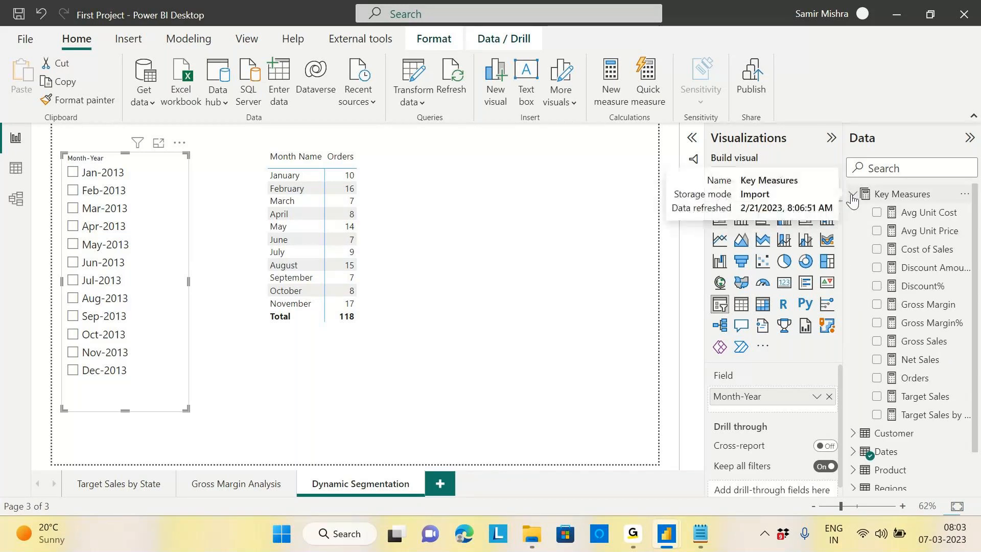
click(914, 378)
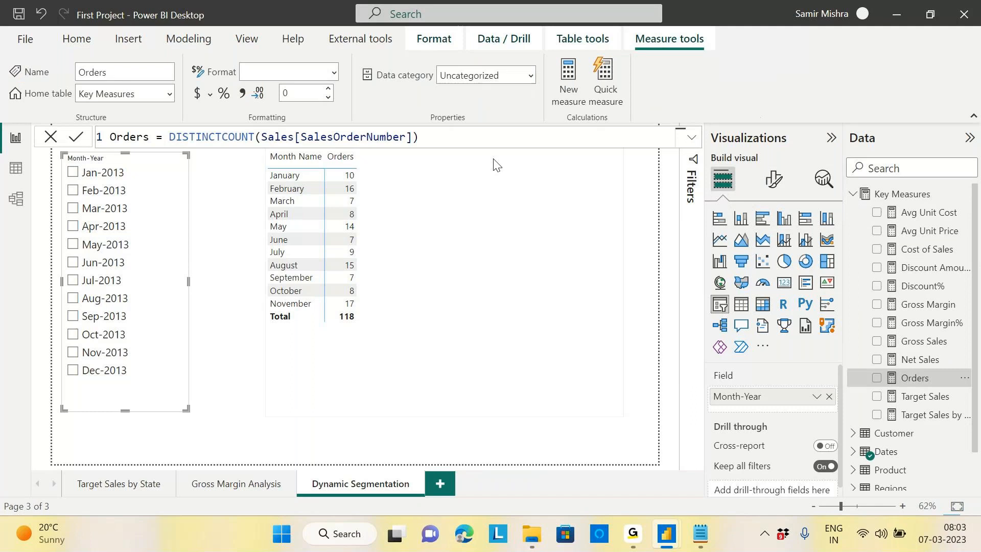
click(223, 137)
key(BackSpace)
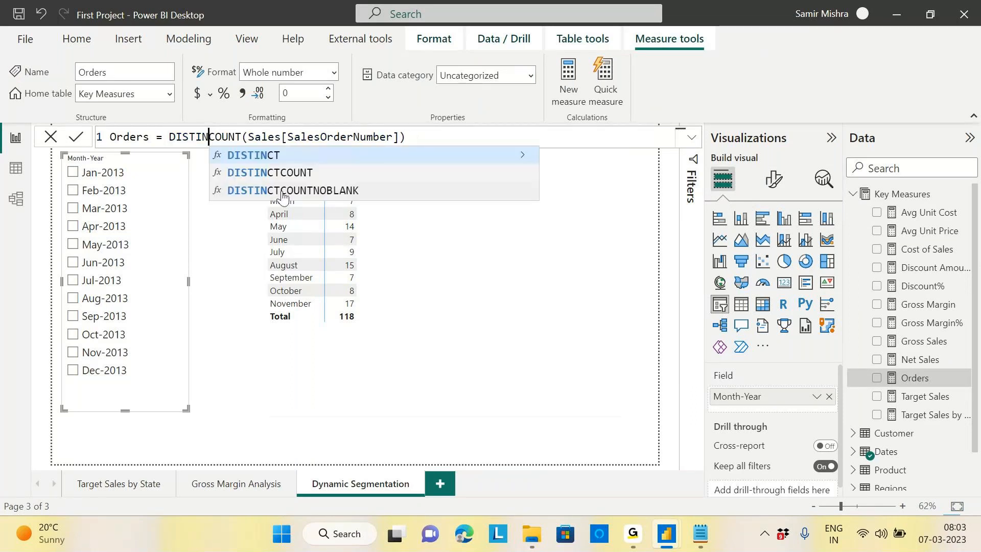
key(BackSpace)
key(BackSpace)
key(BackSpace)
key(BackSpace)
key(BackSpace)
key(BackSpace)
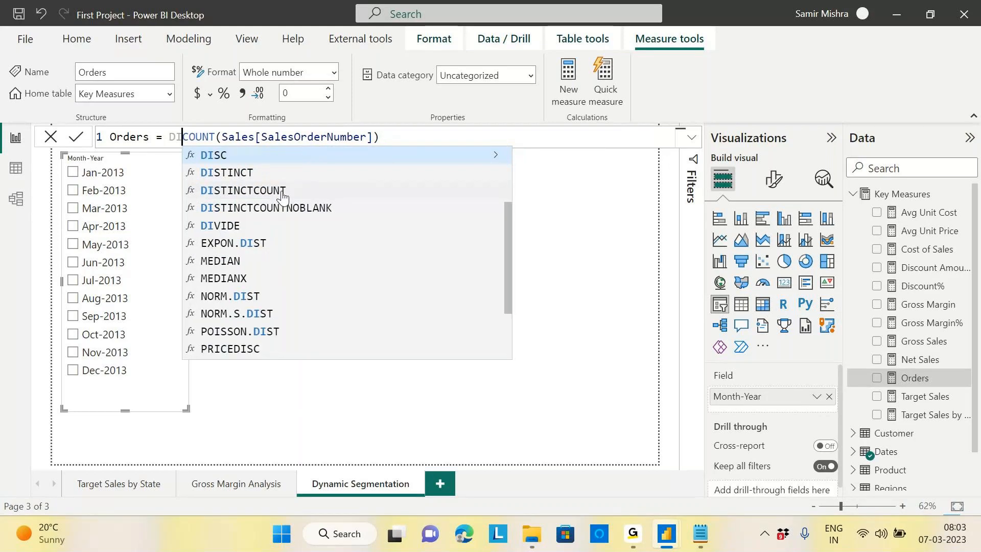
key(Return)
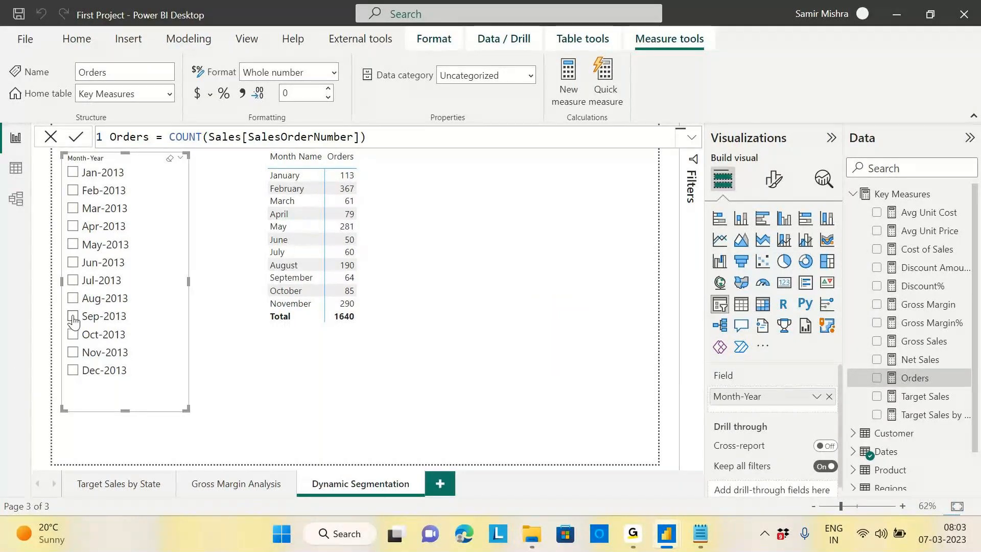
Step: Test the Month-Year slicer on the Orders matrix with Sep-2013, Jul-2013, Aug-2013, Dec-2013 and Nov-2013, clearing the selection at the end
click(72, 317)
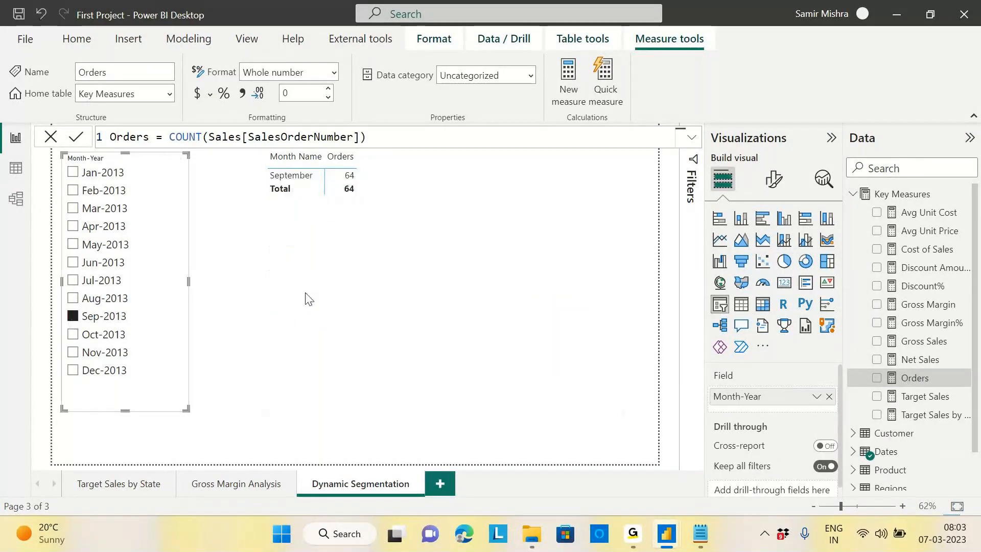
click(74, 319)
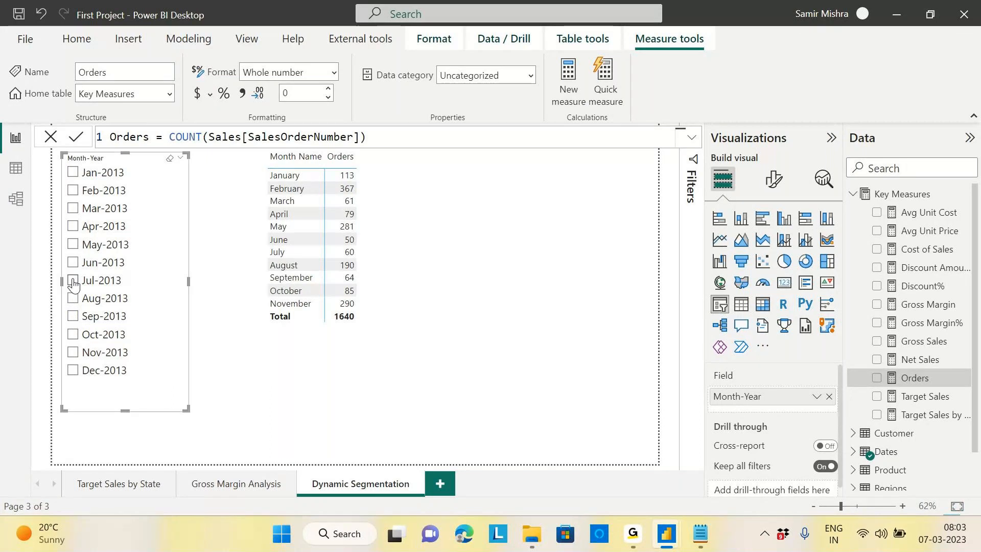
click(72, 280)
click(71, 300)
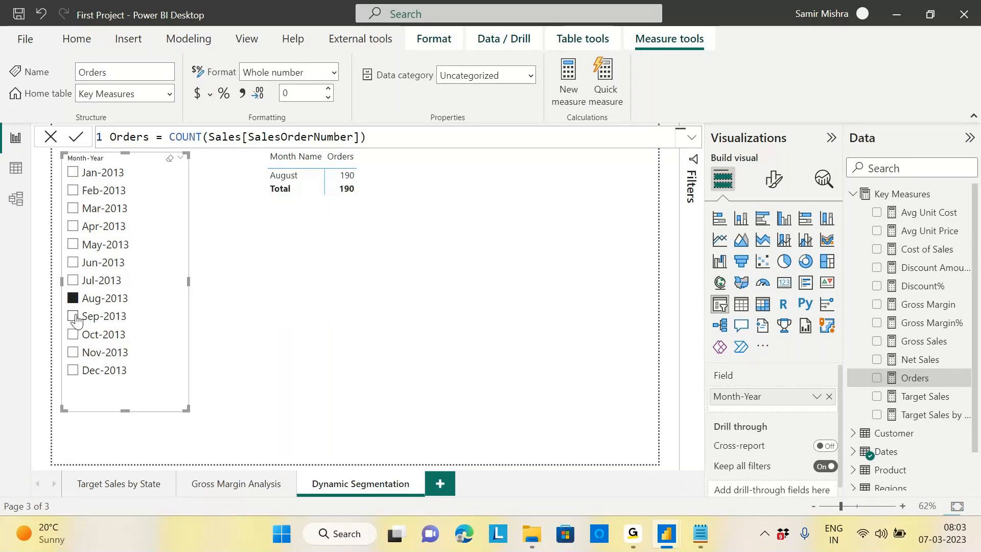
click(74, 318)
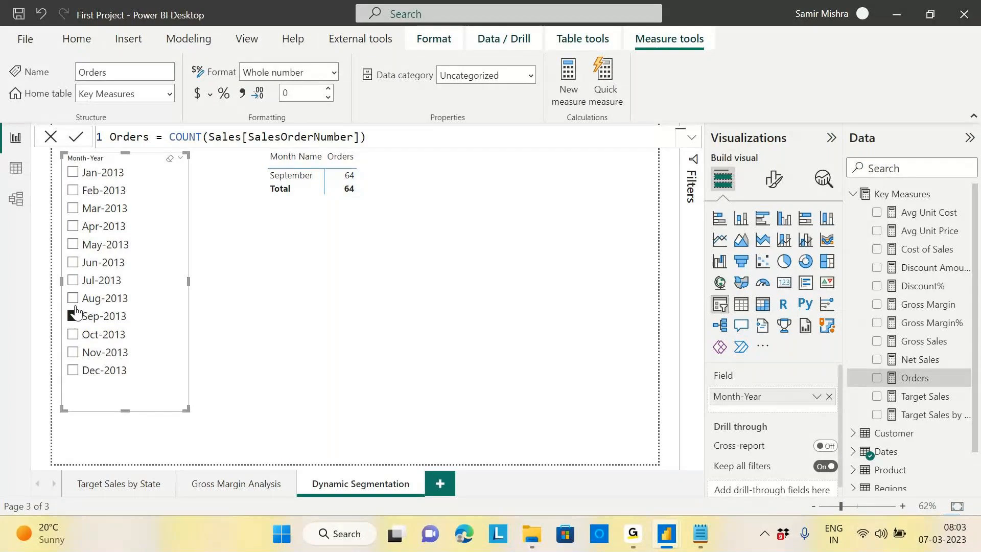
click(73, 322)
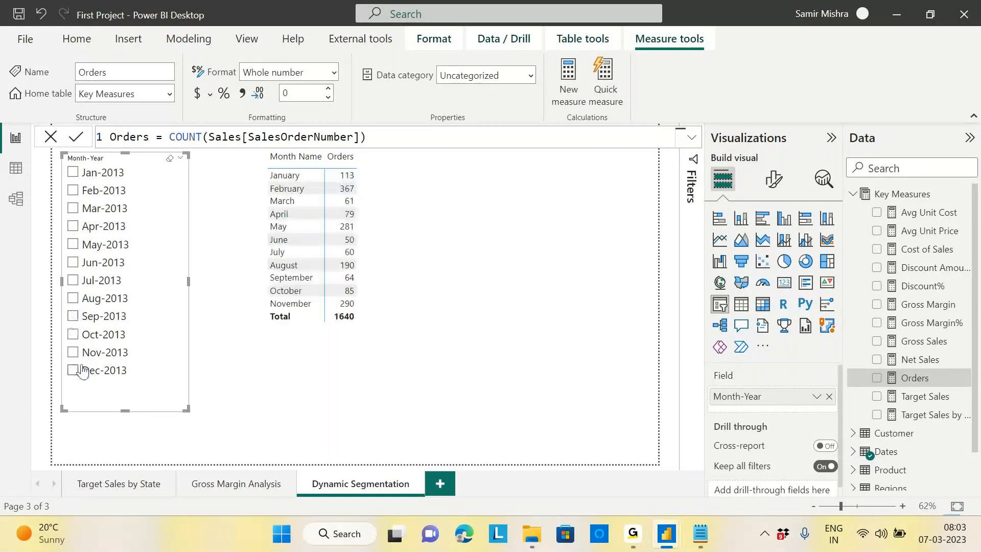
click(74, 371)
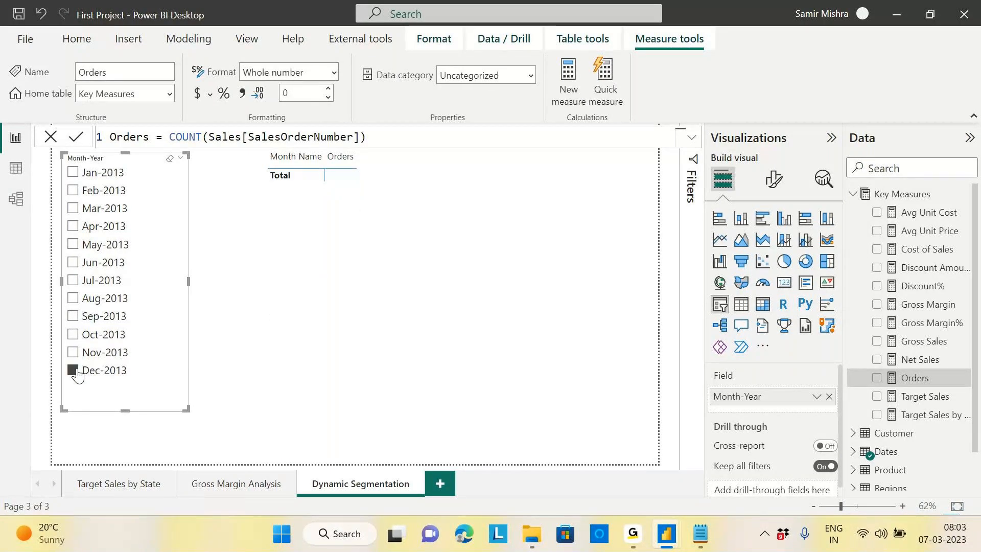
click(73, 353)
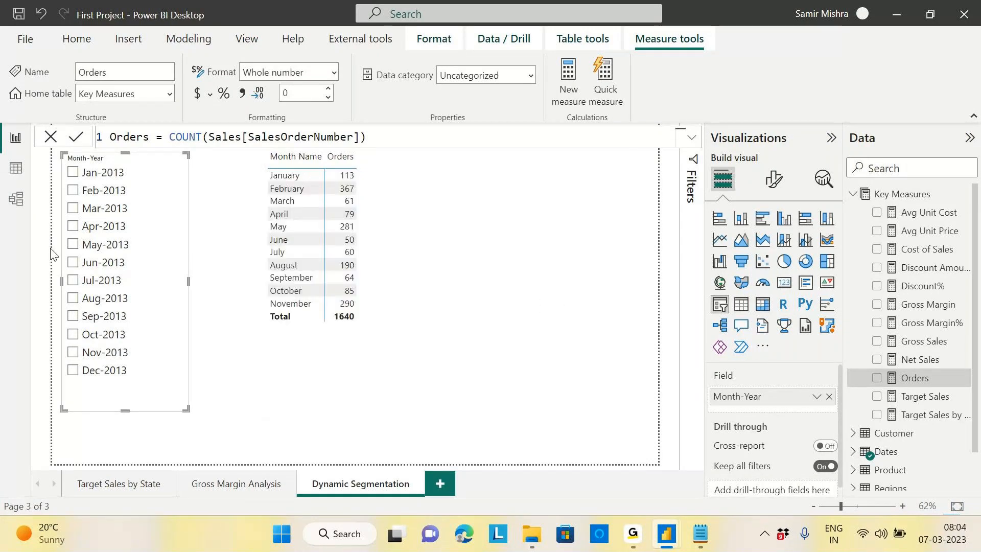
Step: Look at the data model, return to the report page, and filter the Orders matrix by Sep-2013 before clearing it
click(16, 199)
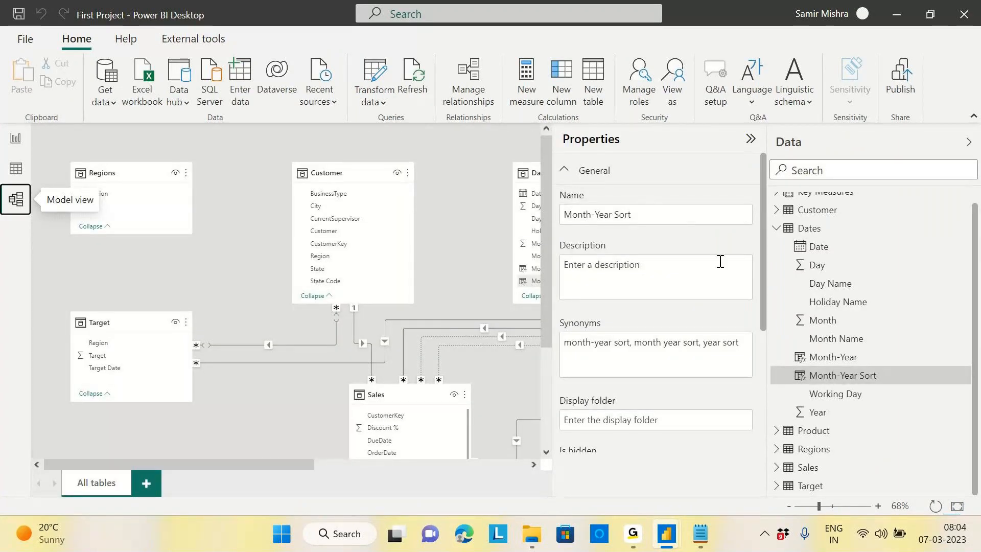
click(15, 140)
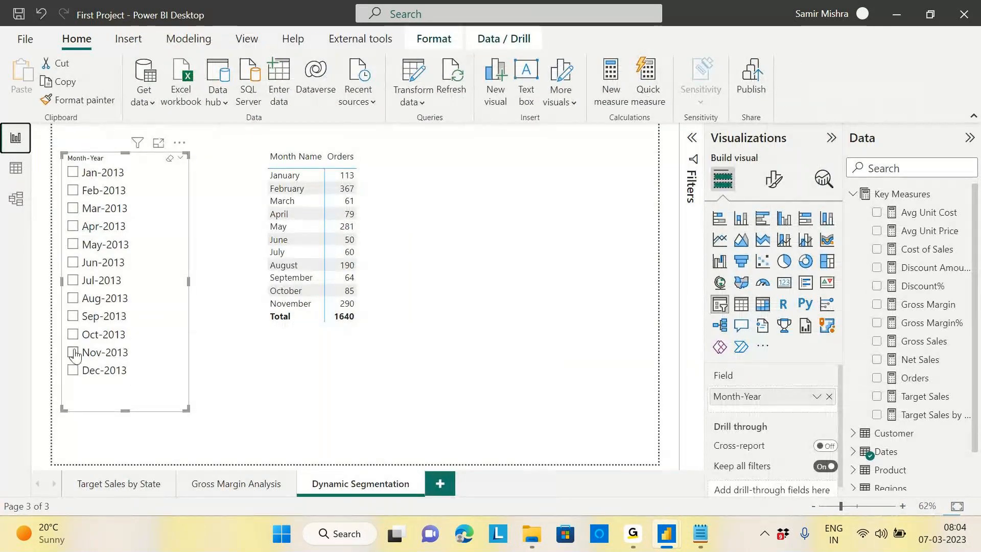
click(73, 316)
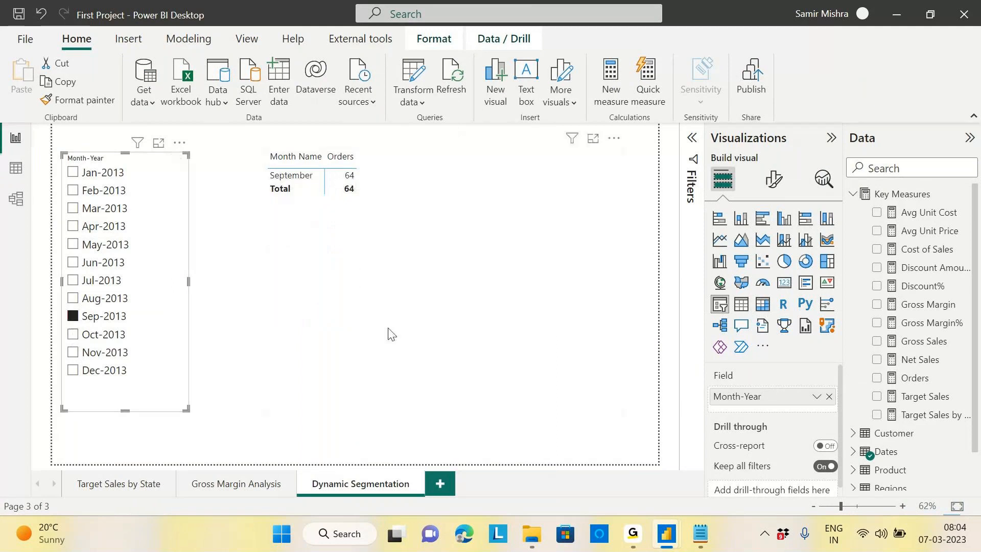
click(393, 289)
click(72, 318)
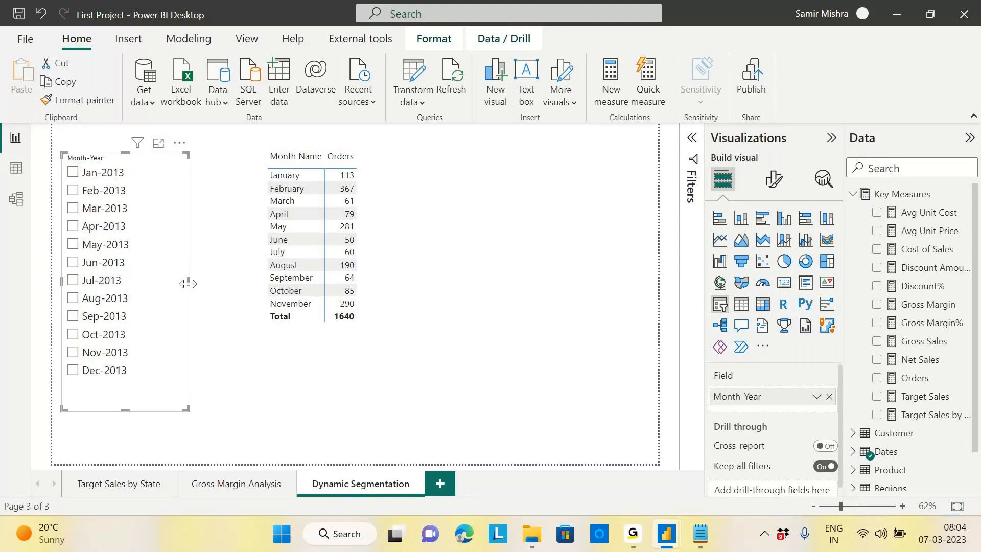
Step: Narrow the Month-Year slicer so that it fits closely around its month labels
drag(188, 284, 163, 283)
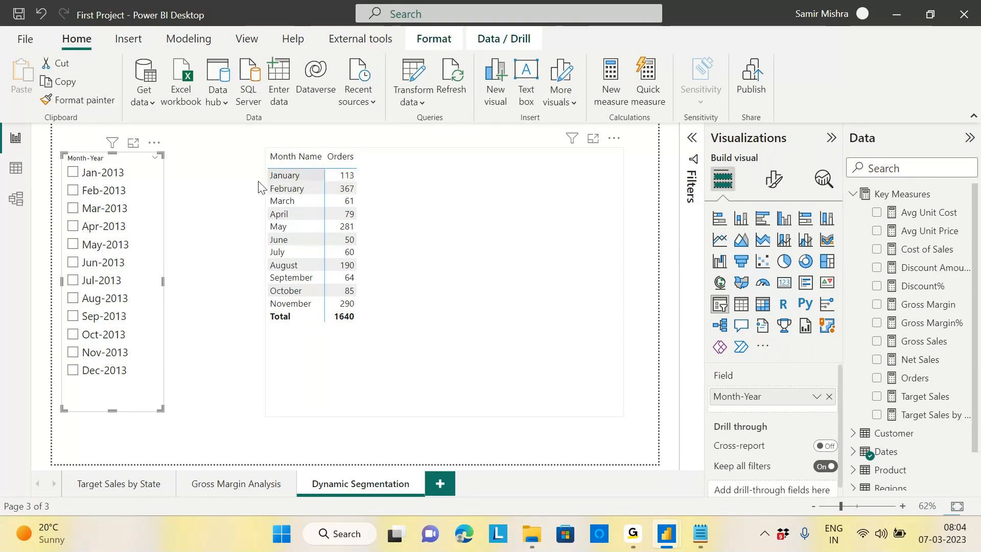
drag(163, 250, 139, 250)
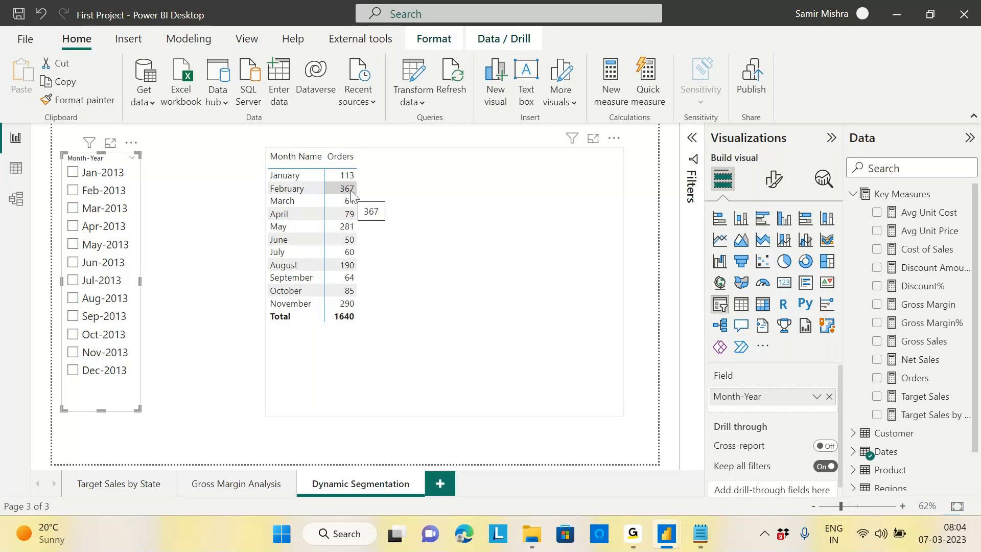
Step: Highlight the August and June rows of the Orders matrix, clear the highlight, and shift and widen the matrix towards the Month-Year slicer
click(296, 266)
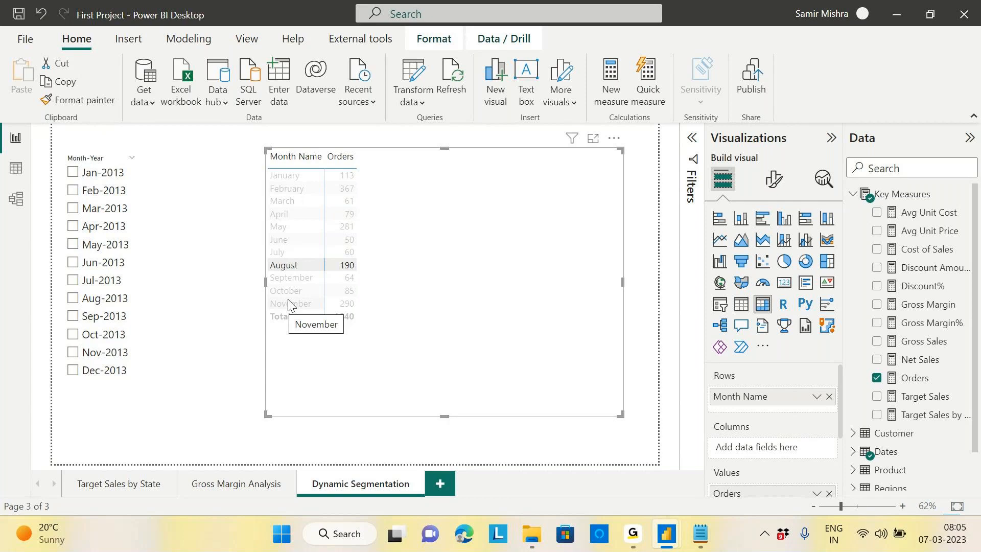
click(280, 244)
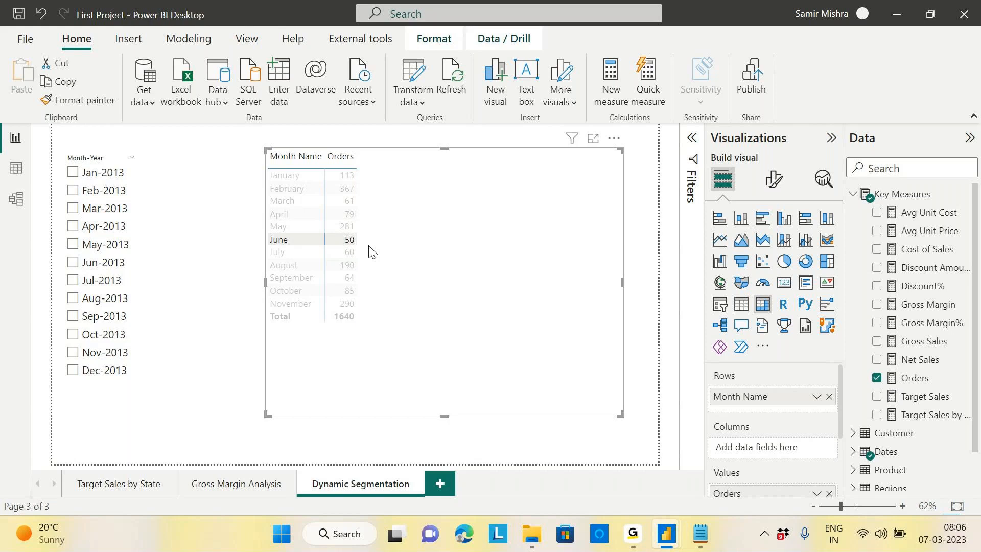
click(417, 249)
drag(467, 256, 450, 258)
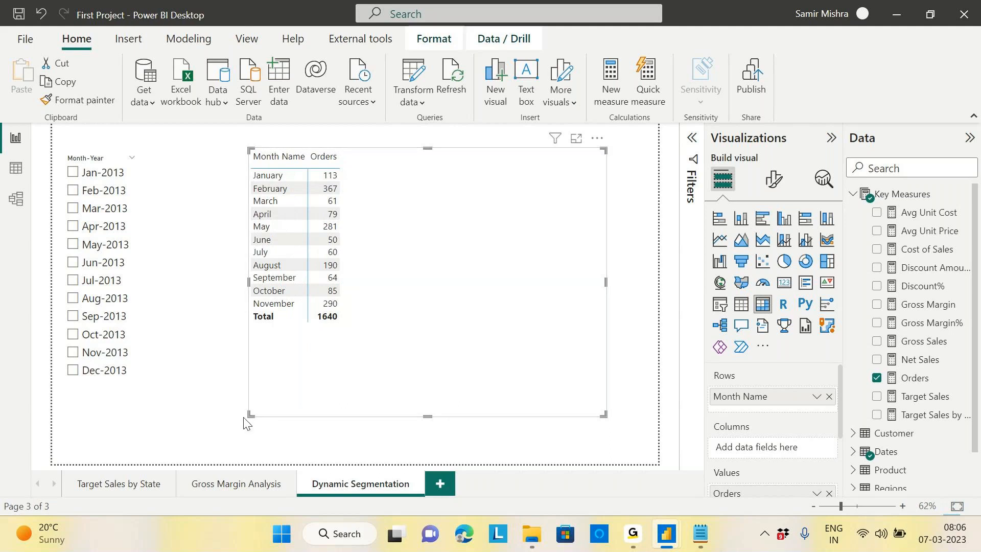
drag(244, 418, 219, 413)
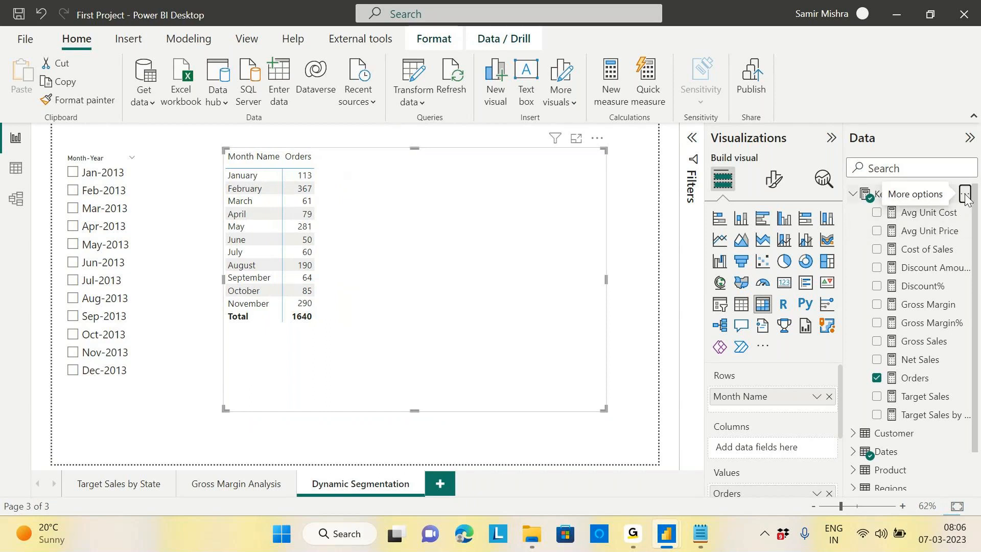
Step: Create a new measure named Order Last 90 Days in the Key Measures table
click(964, 197)
click(650, 194)
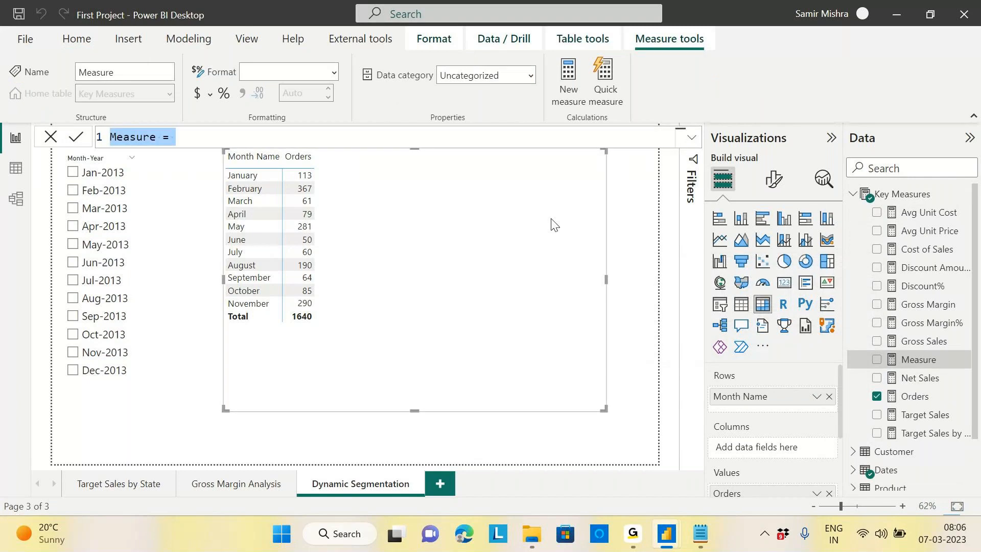
text(Order Ls)
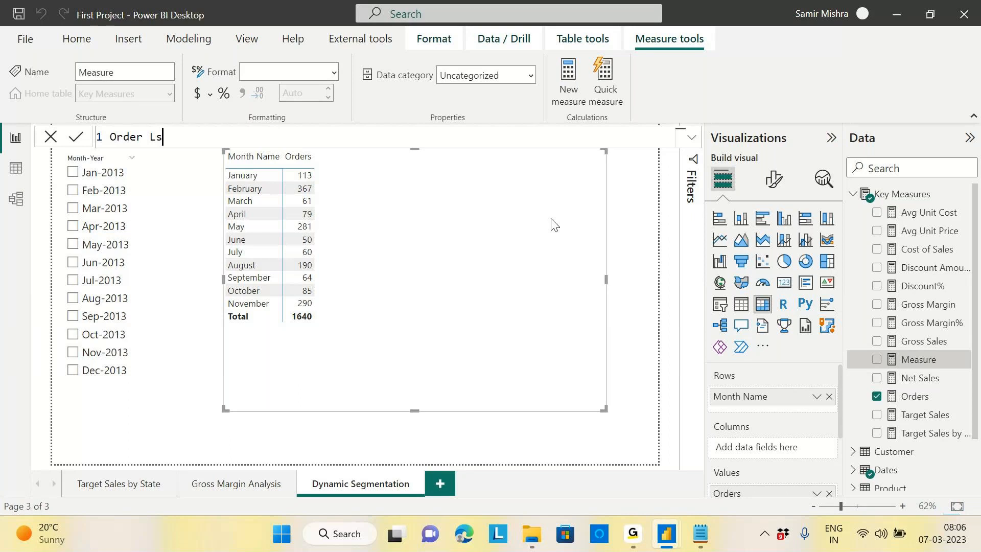
key(BackSpace)
text(ast 90 )
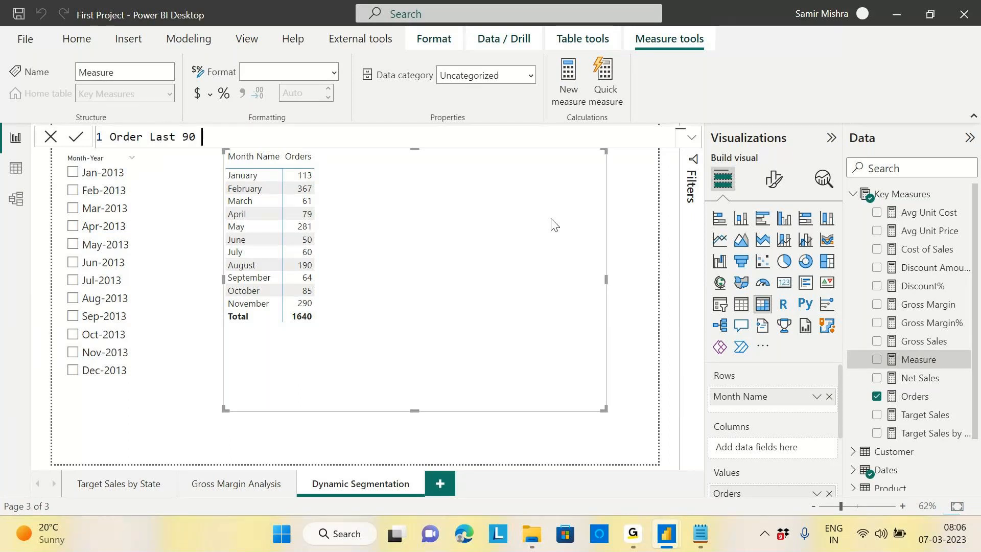
text(Days=)
key(shift+Return)
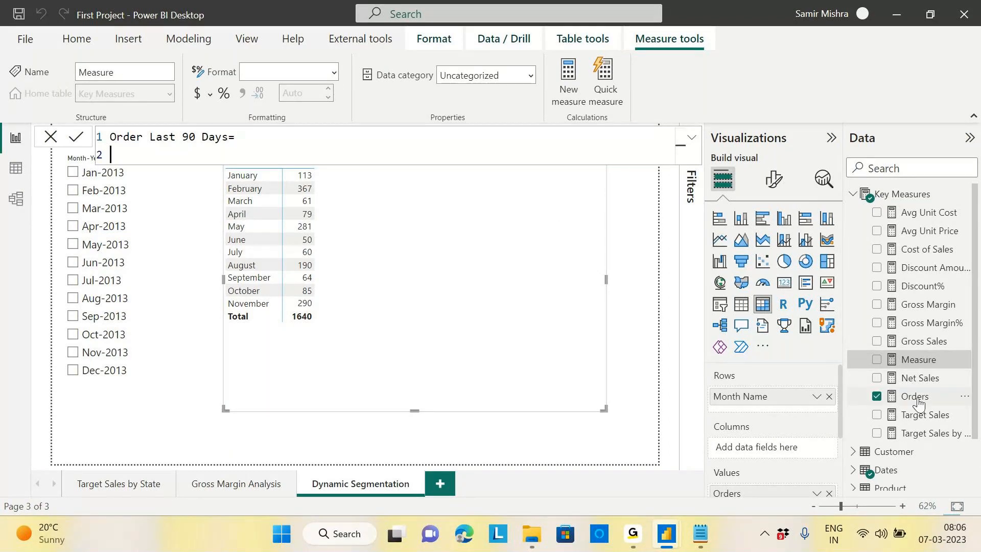
Step: Begin the Order Last 90 Days formula with CALCULATE([Orders], on separate lines, leaving the filter argument empty, and leave the formula editor
text(cal)
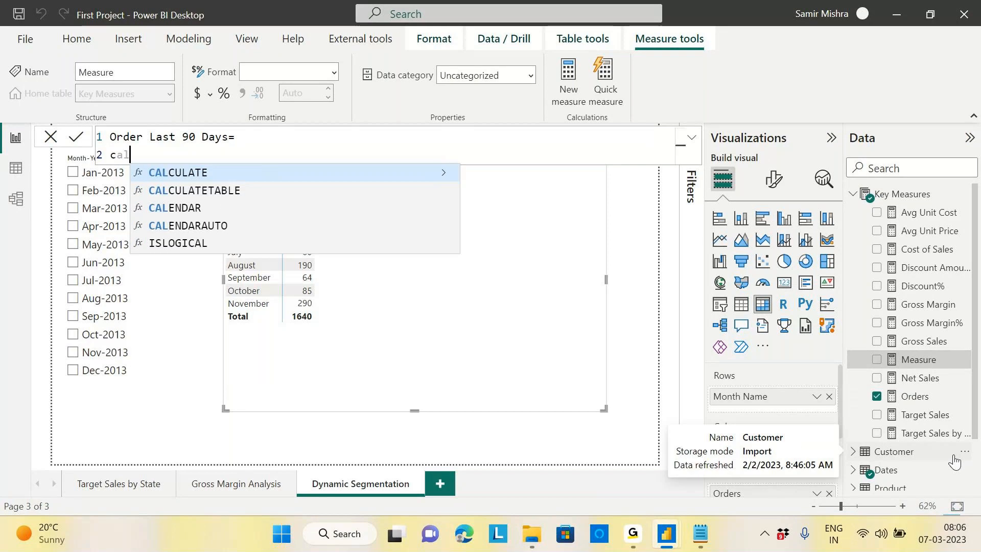
key(Tab)
key(shift+Return)
text([)
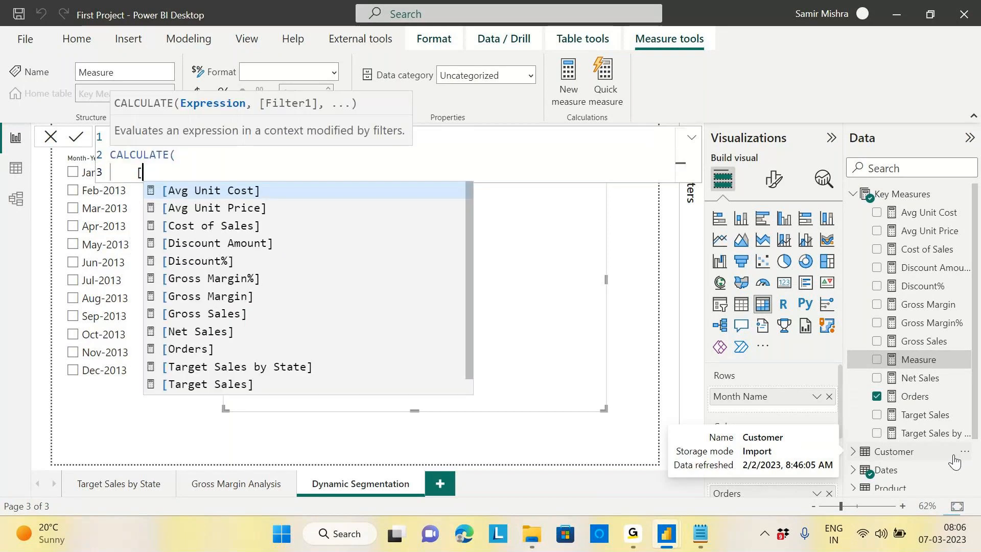
text(or)
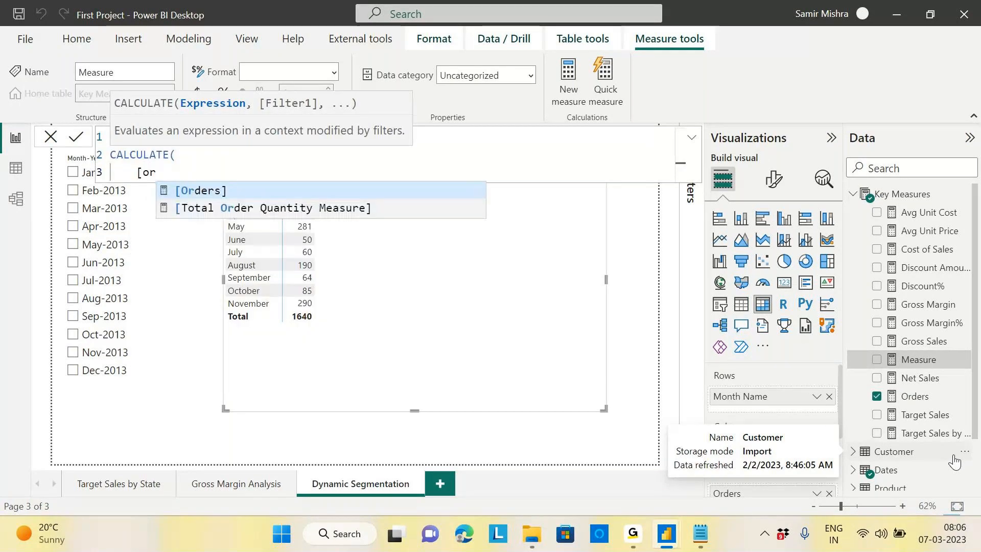
click(206, 192)
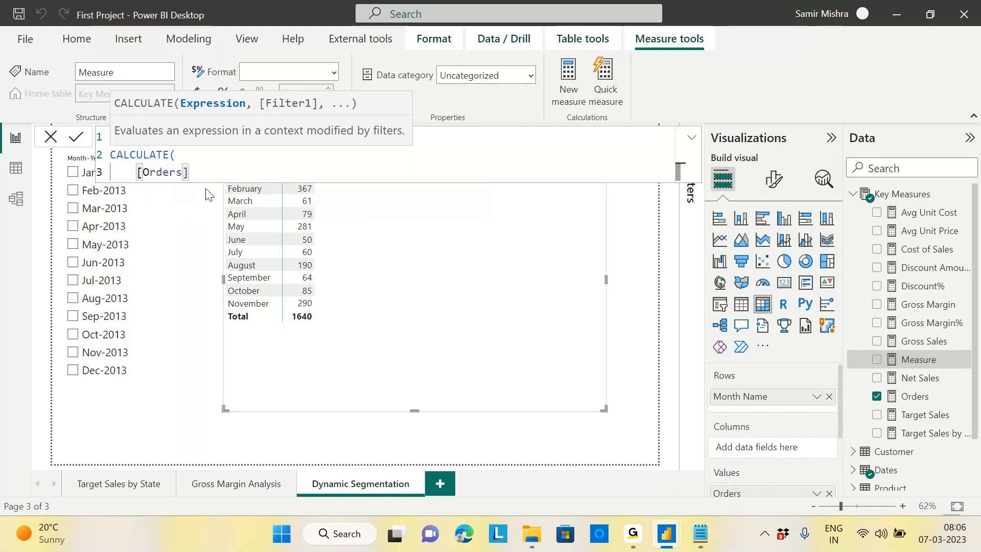
text(,)
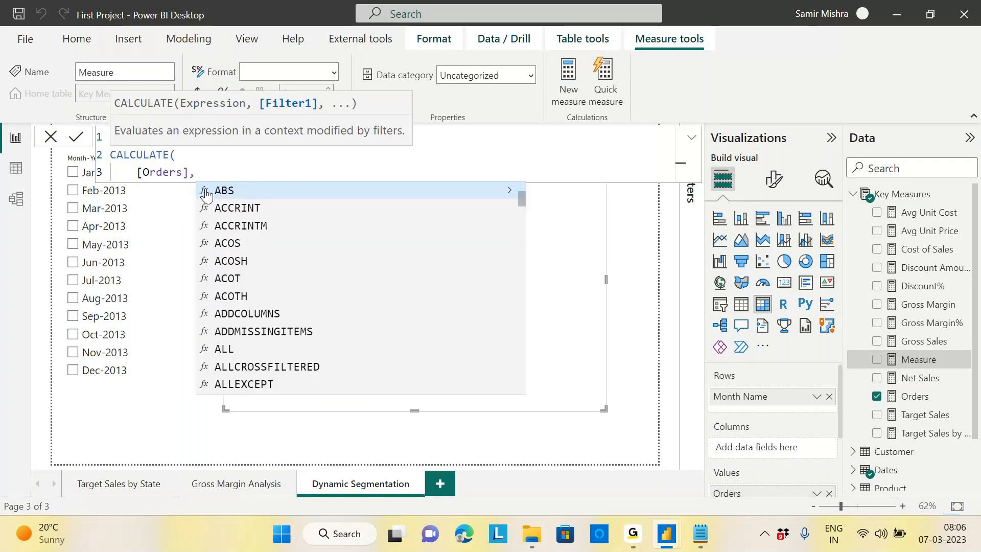
key(shift+Return)
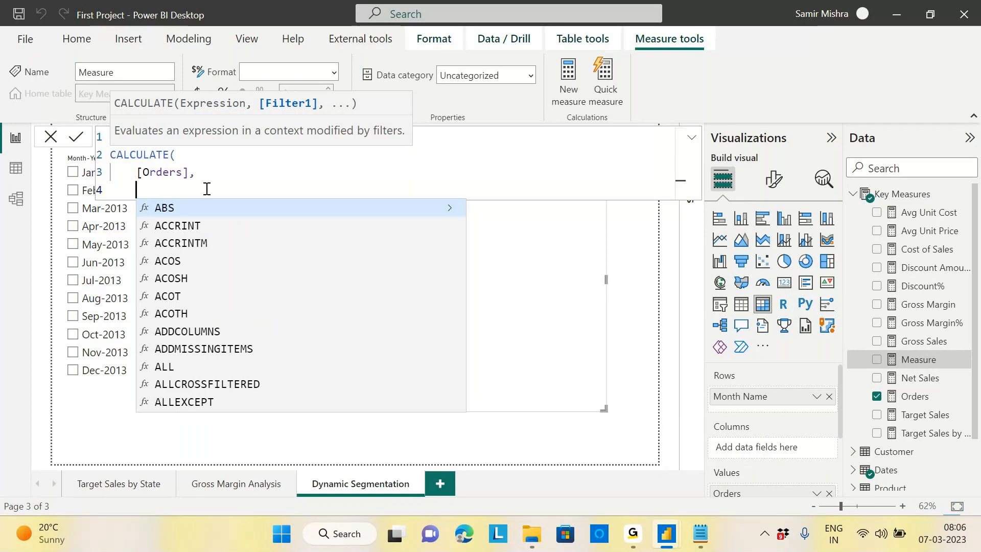
click(556, 242)
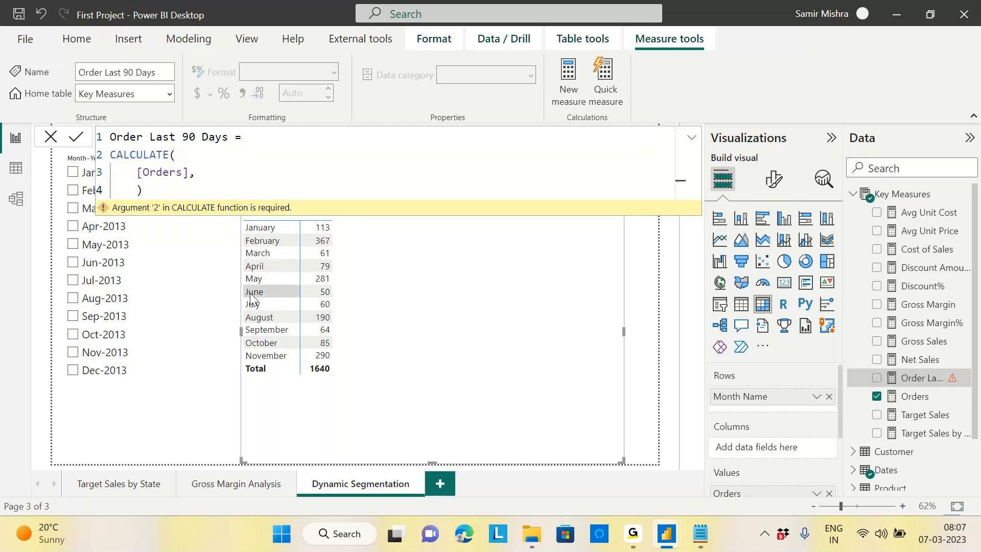
Step: Highlight the June row and then the August row in the Orders matrix to compare their months
click(302, 294)
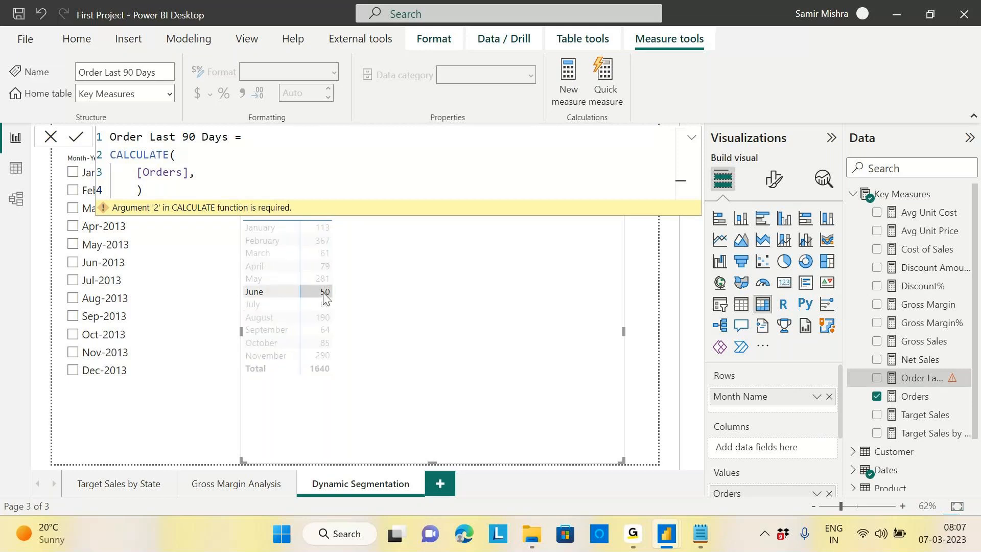
click(259, 318)
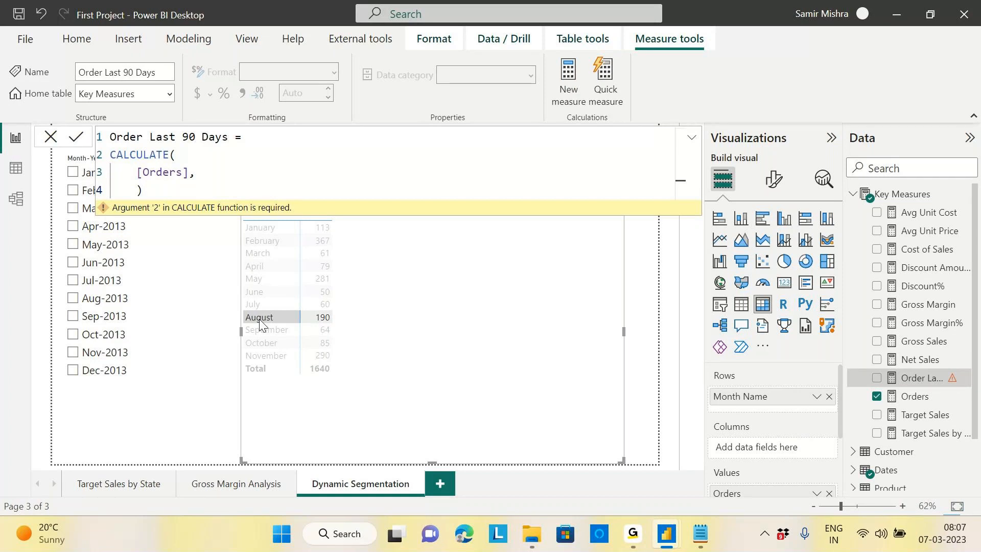
Step: Remove the closing parenthesis from the Order Last 90 Days formula, and bring the First Project window back to the front
click(161, 192)
key(BackSpace)
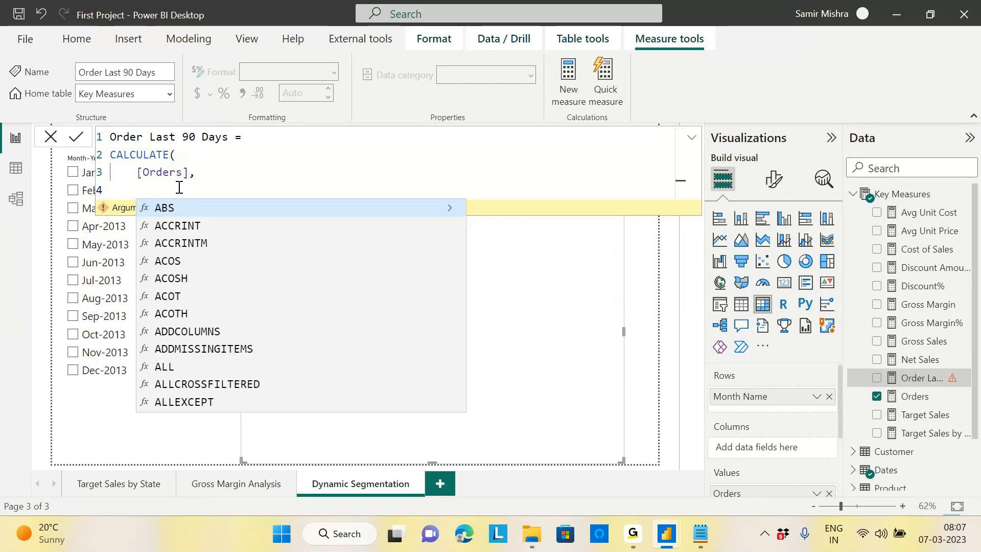
key(Escape)
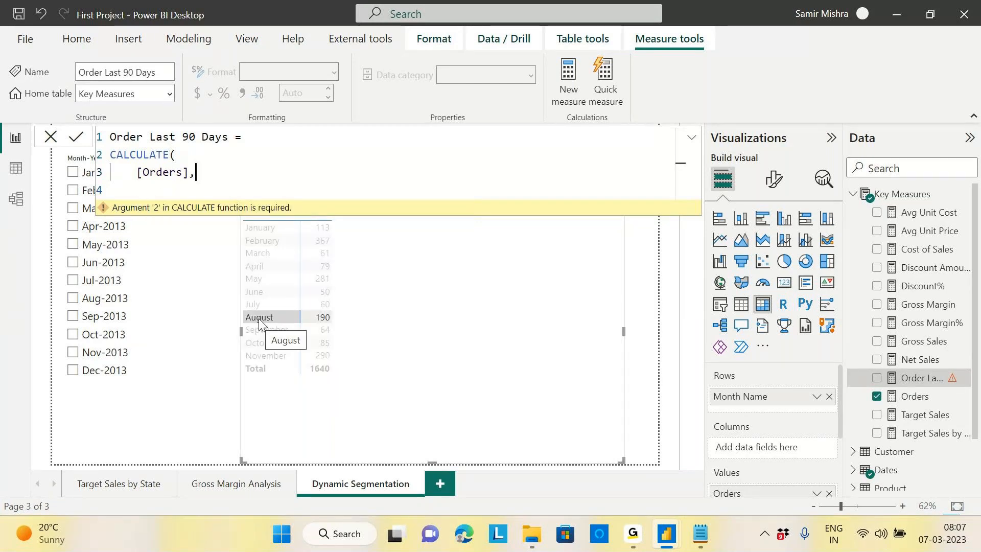
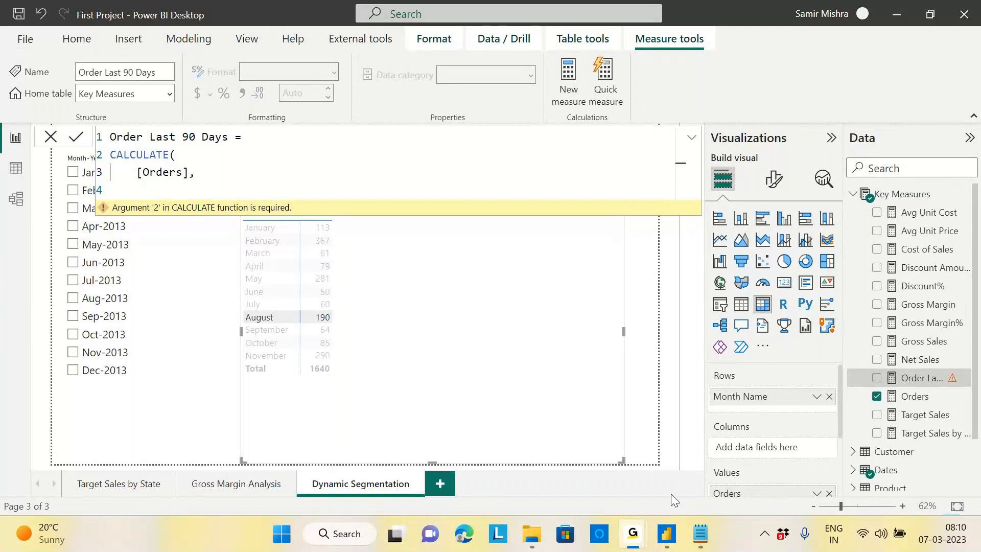
mouse_move(669, 539)
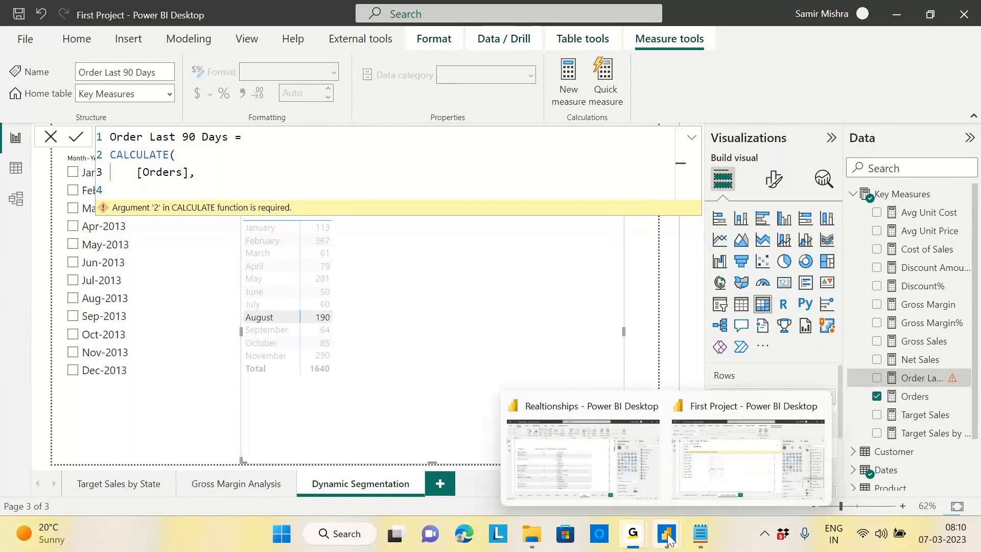
click(735, 471)
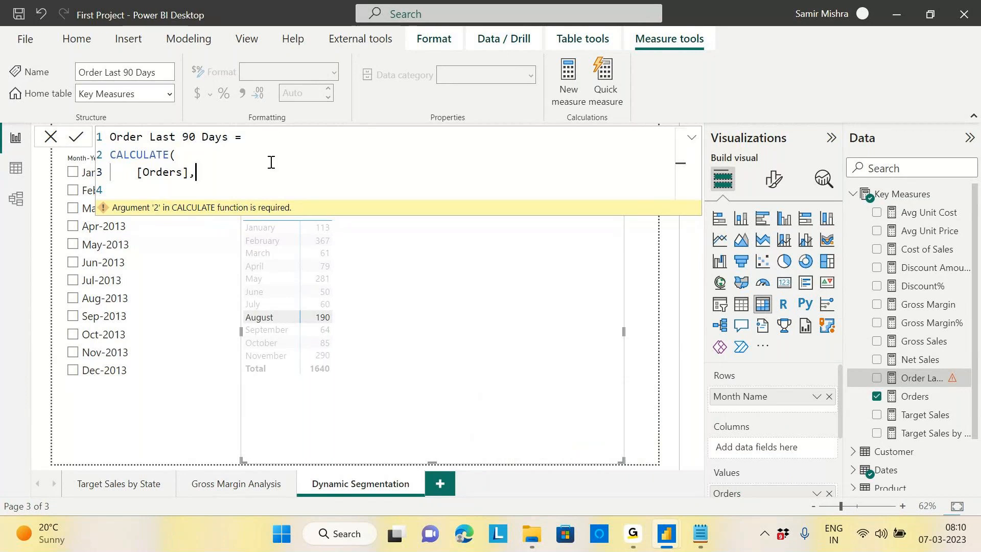
Step: Nudge the Orders matrix slightly to the left and return to the First Project report window
drag(464, 304, 458, 311)
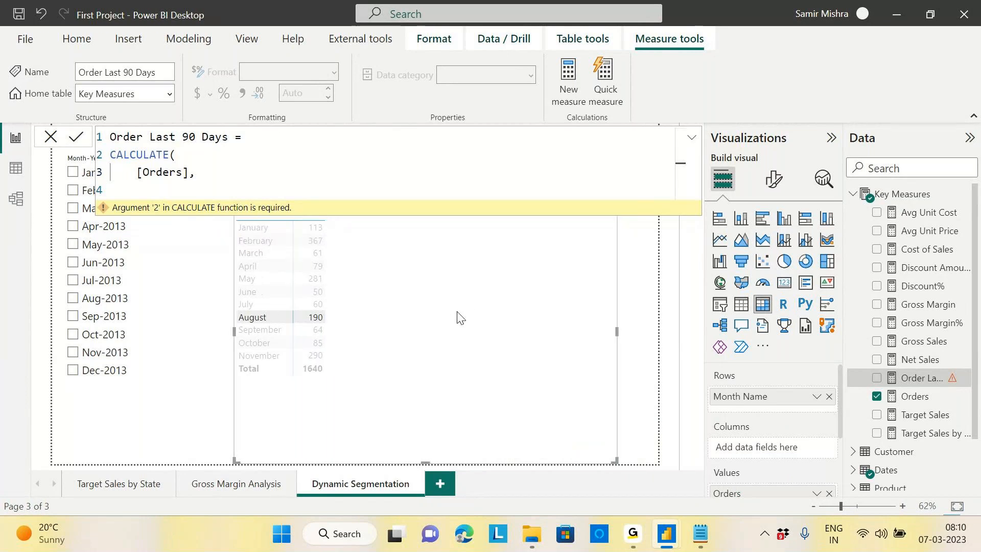
mouse_move(633, 532)
click(722, 459)
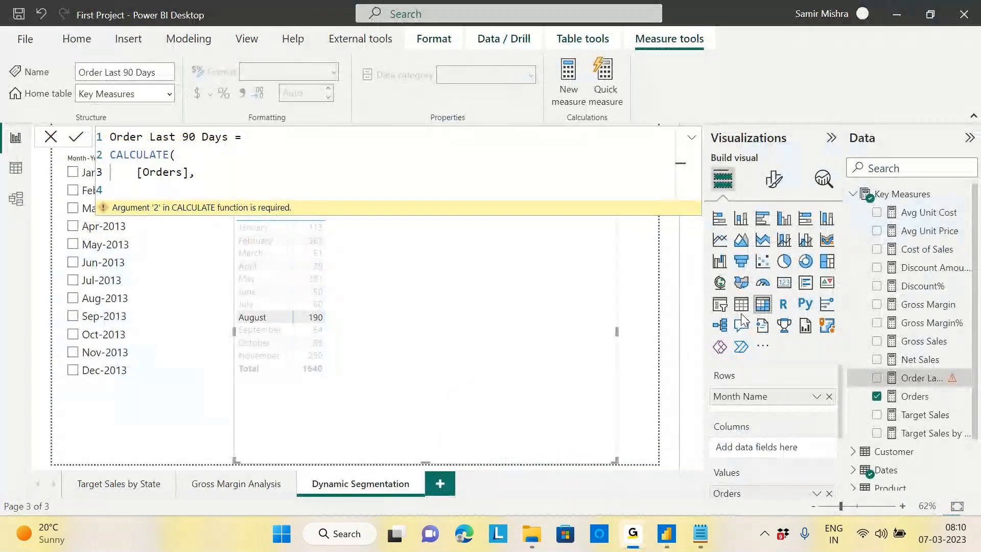
mouse_move(667, 541)
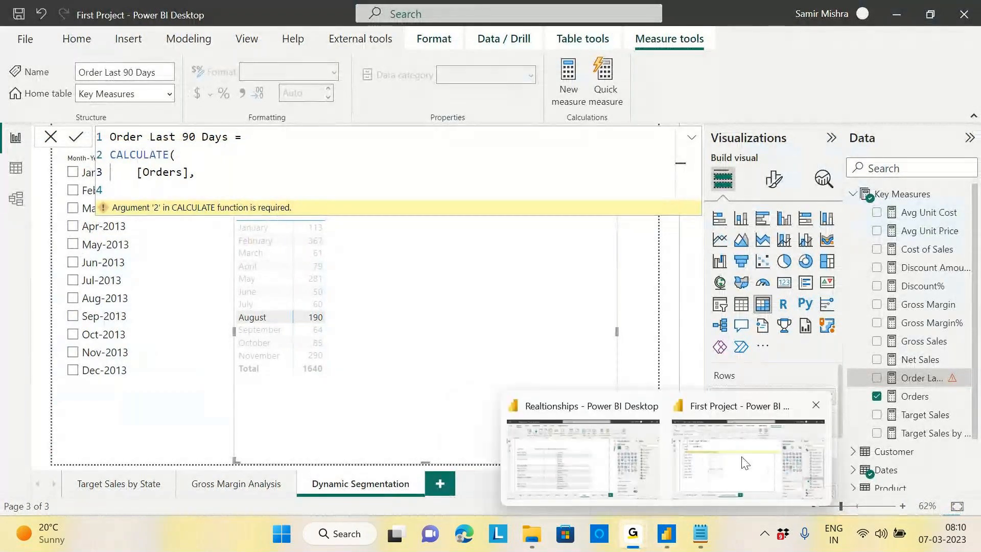
click(744, 462)
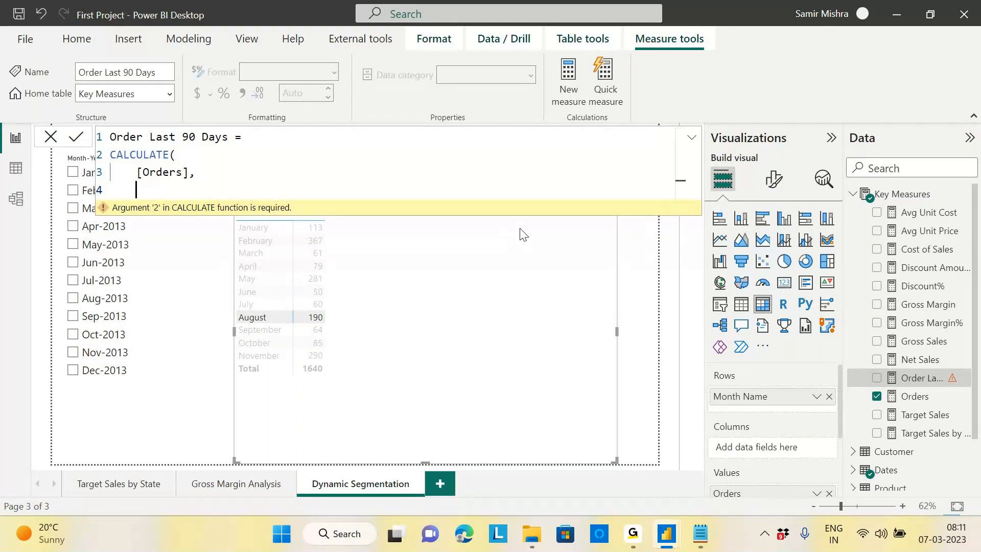
Step: Add DATESINPERIOD( as the filter argument of the CALCULATE formula, with Dates[Date] as its dates argument on a new line
text(da)
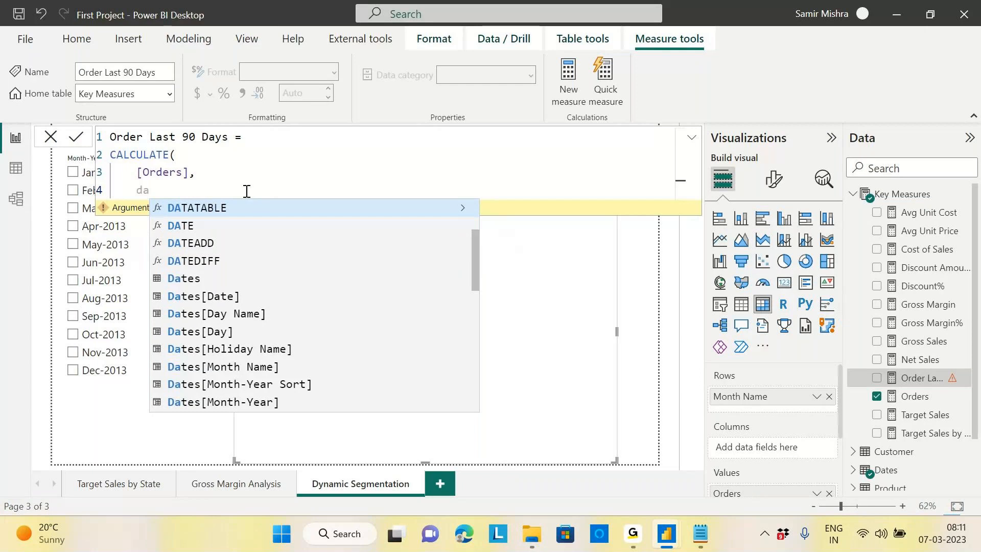
text(tesi)
key(Tab)
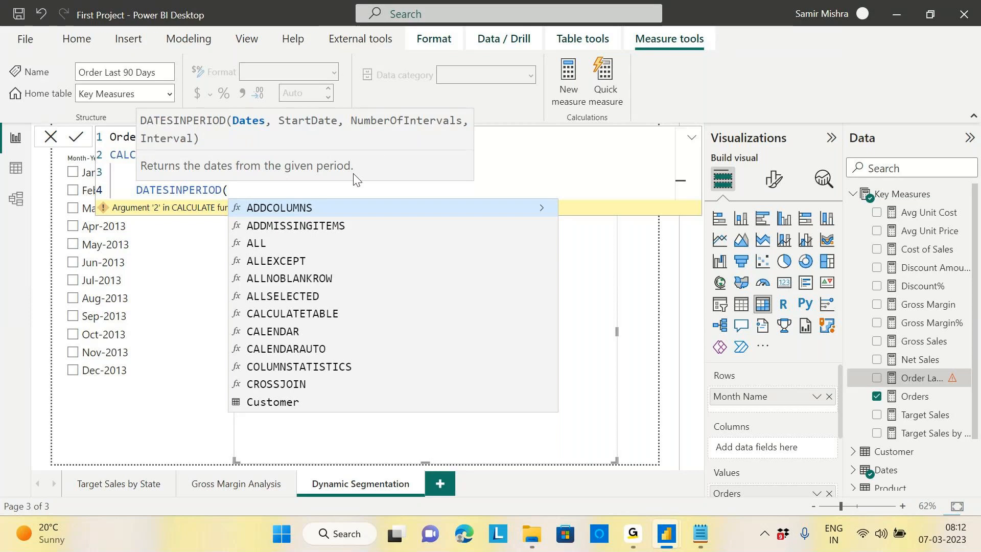
key(shift+Return)
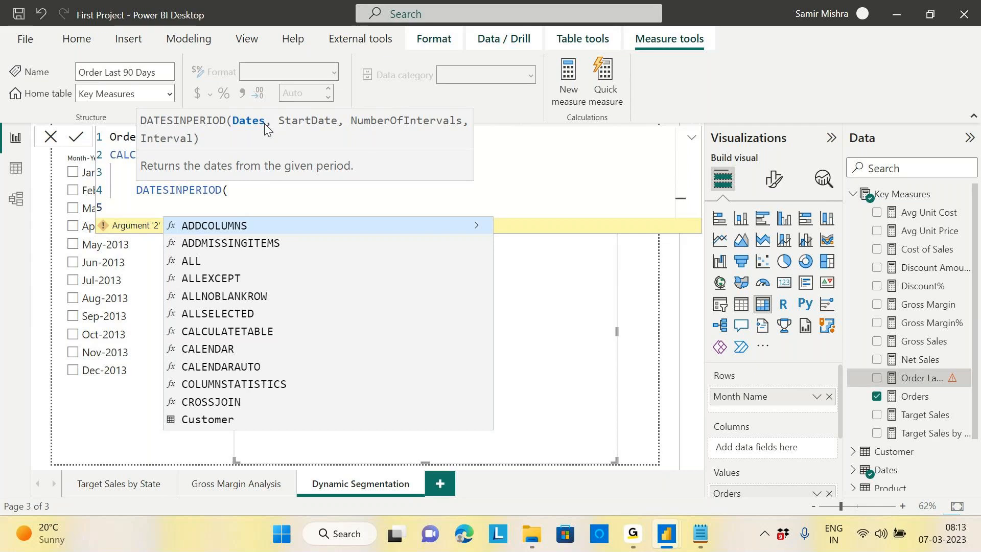
text(date)
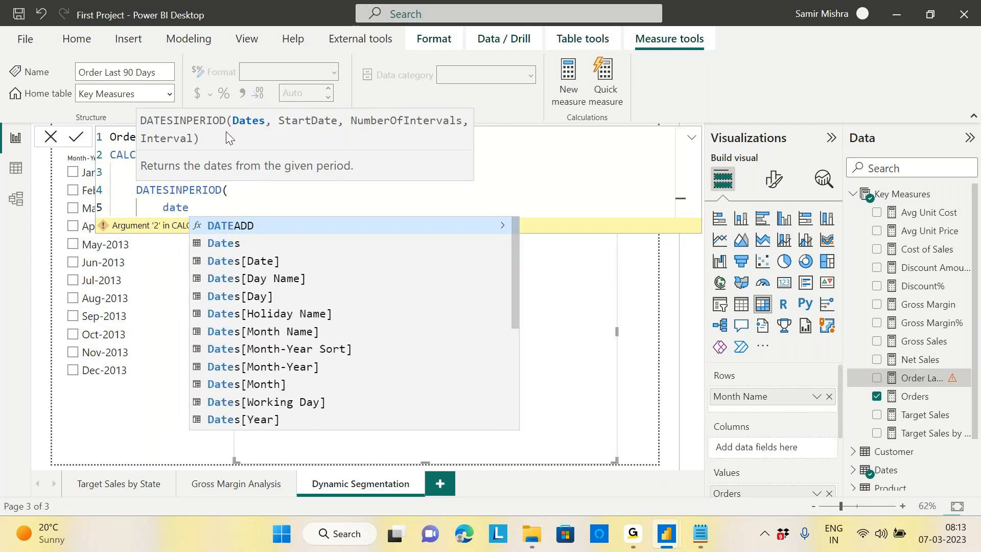
click(245, 260)
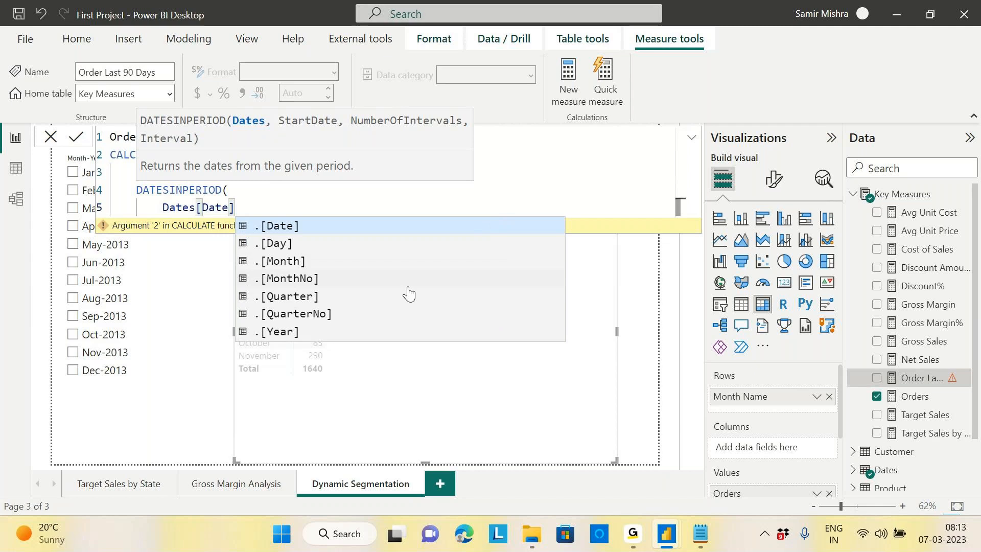
text(,)
key(Return)
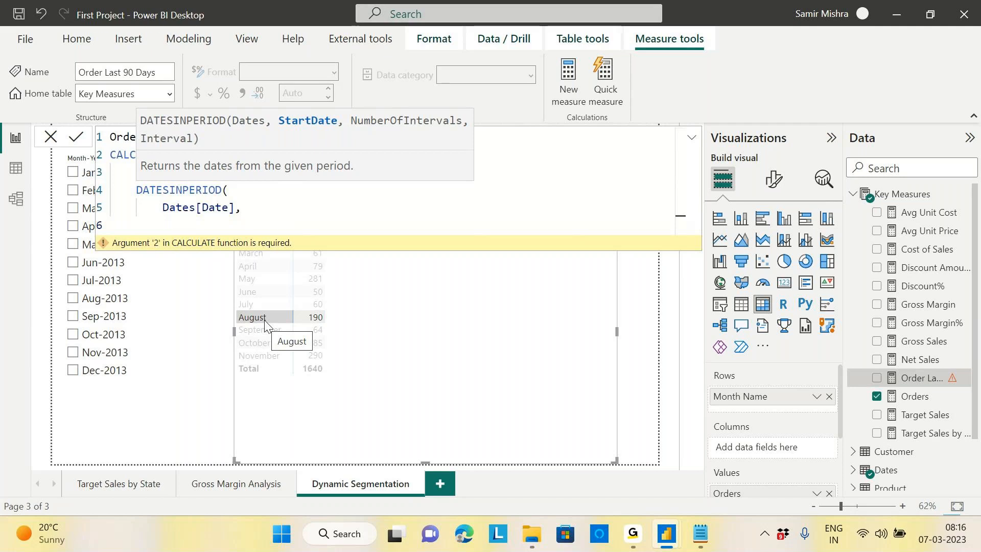
Step: Enter MAX(Dates[Date]) as the start date argument of DATESINPERIOD
text(MAX(d)
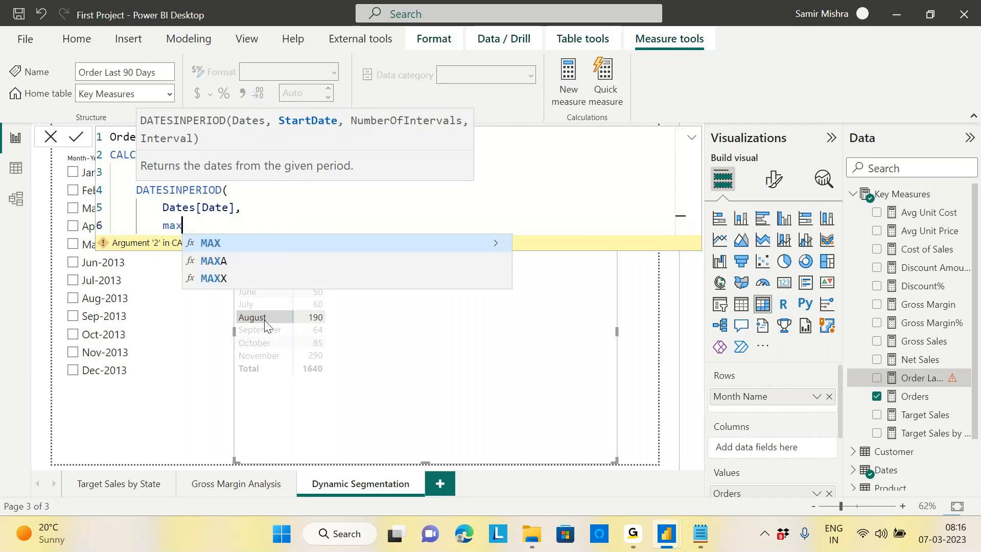
text(ate)
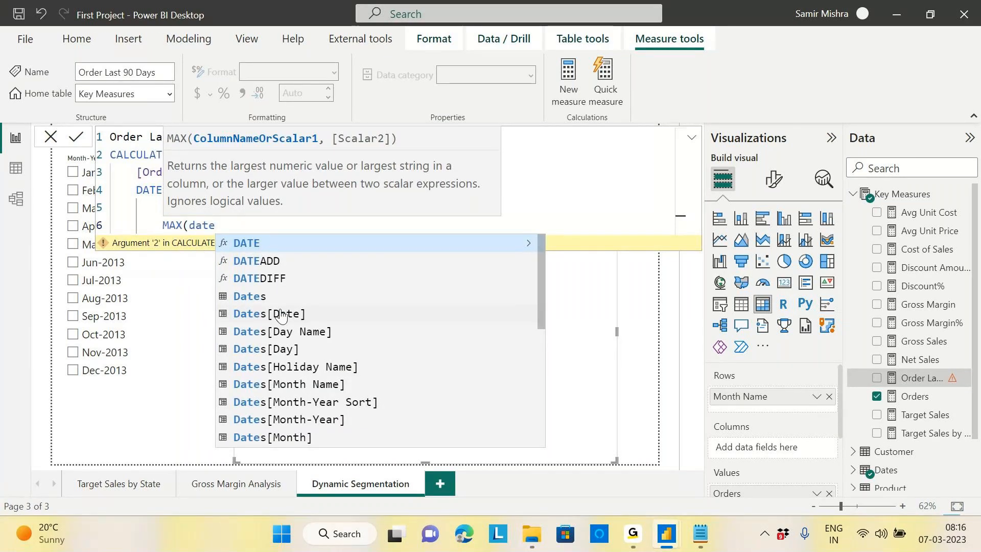
click(281, 315)
text())
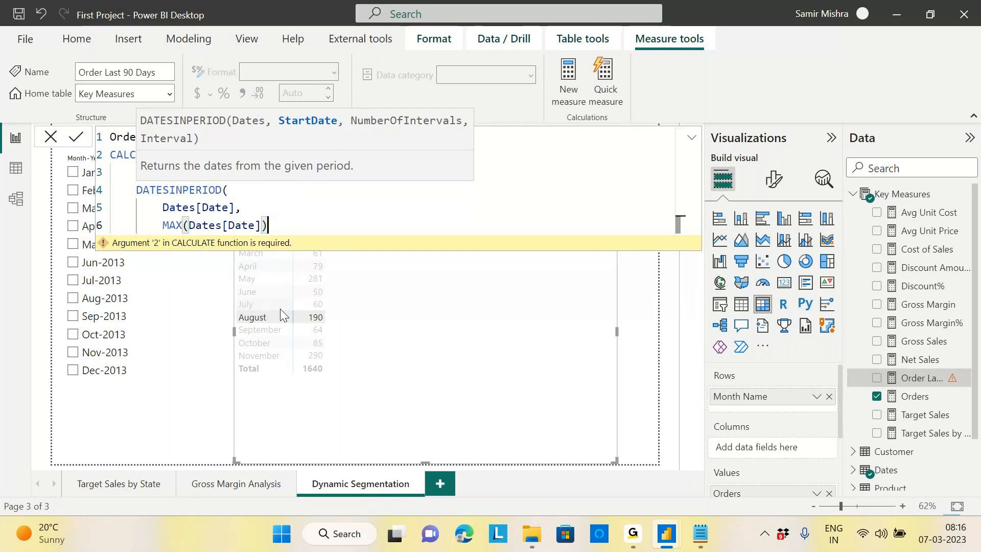
Step: Comment out the whole CALCULATE expression in the Order Last 90 Days formula
click(346, 216)
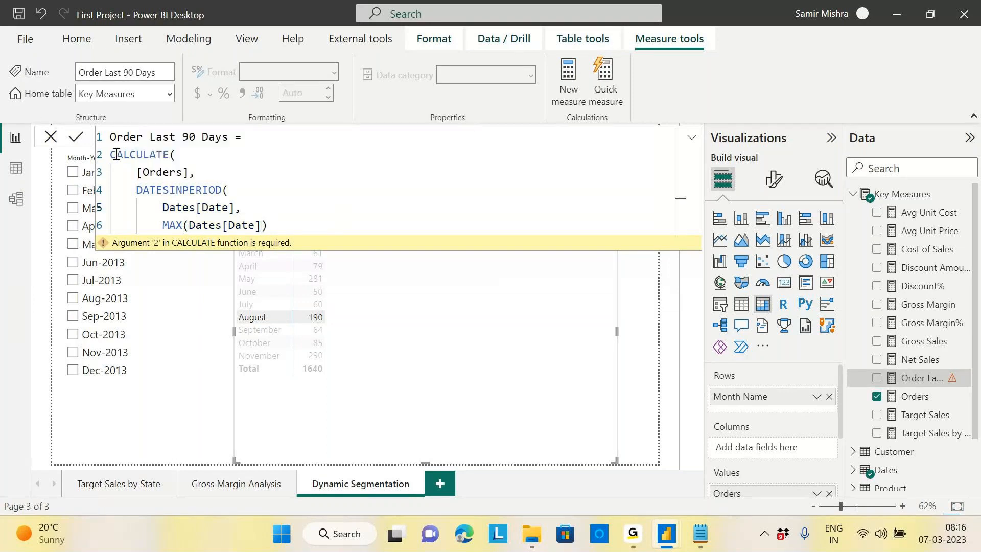
drag(110, 155, 295, 237)
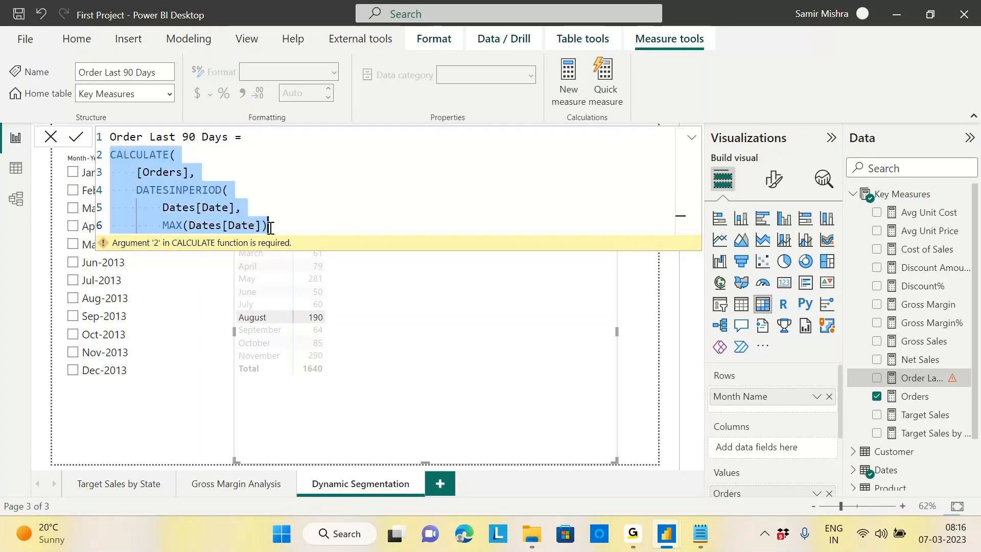
key(ctrl+slash)
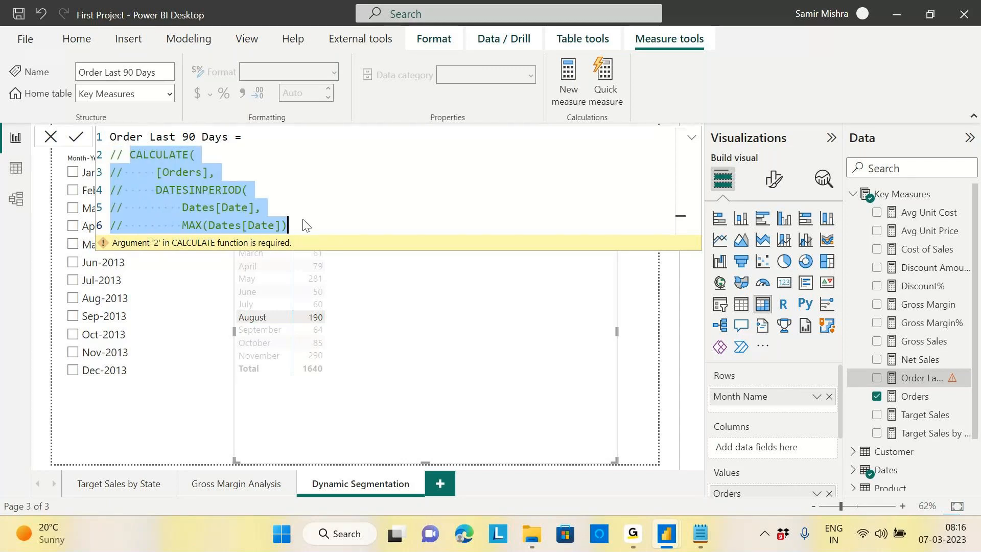
Step: Insert a variable dt=MAX(Dates[Date]) above the commented lines of the Order Last 90 Days formula
click(265, 145)
key(Return)
text(Var)
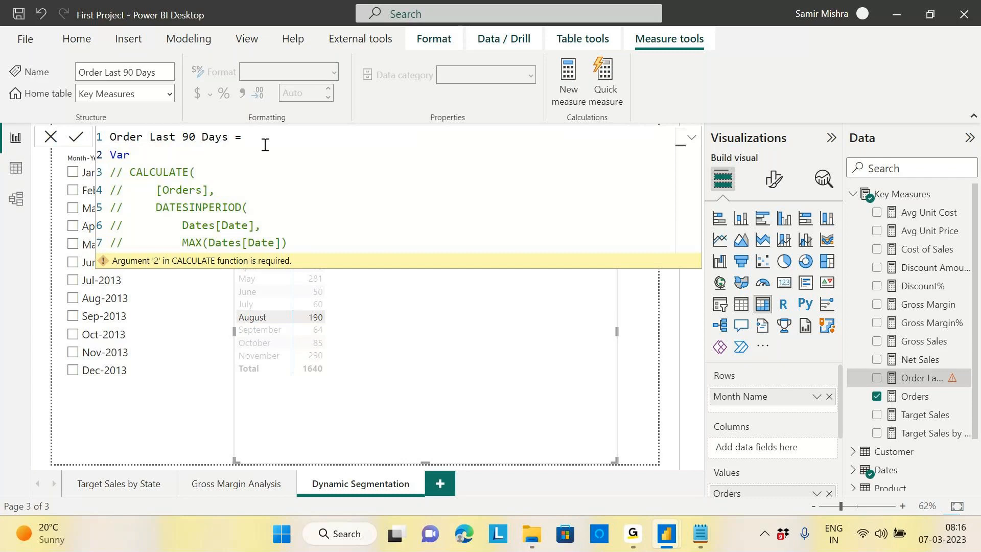
text( dt=max)
key(Tab)
text(dat)
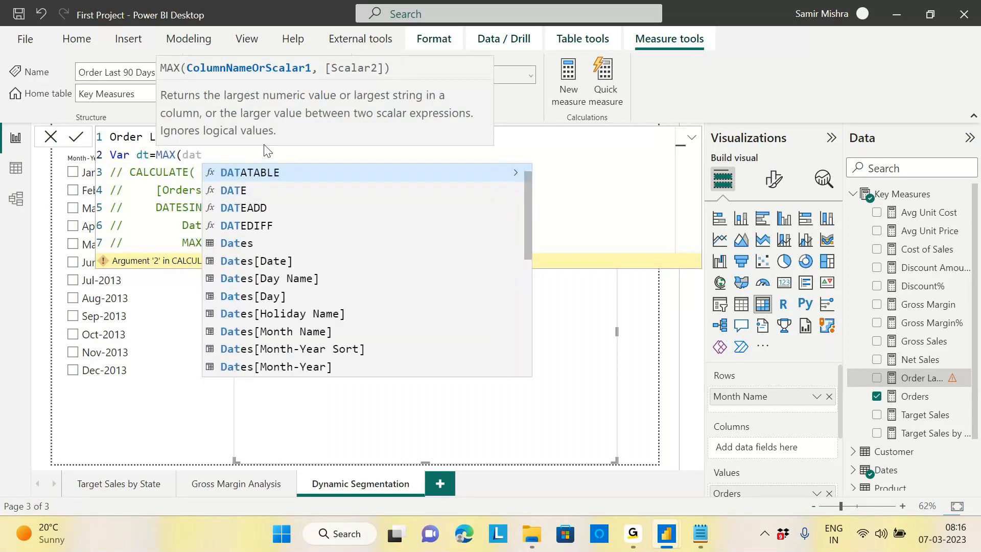
click(283, 262)
Step: Add a Return line that outputs dt below the variable, and commit the measure
text(Re)
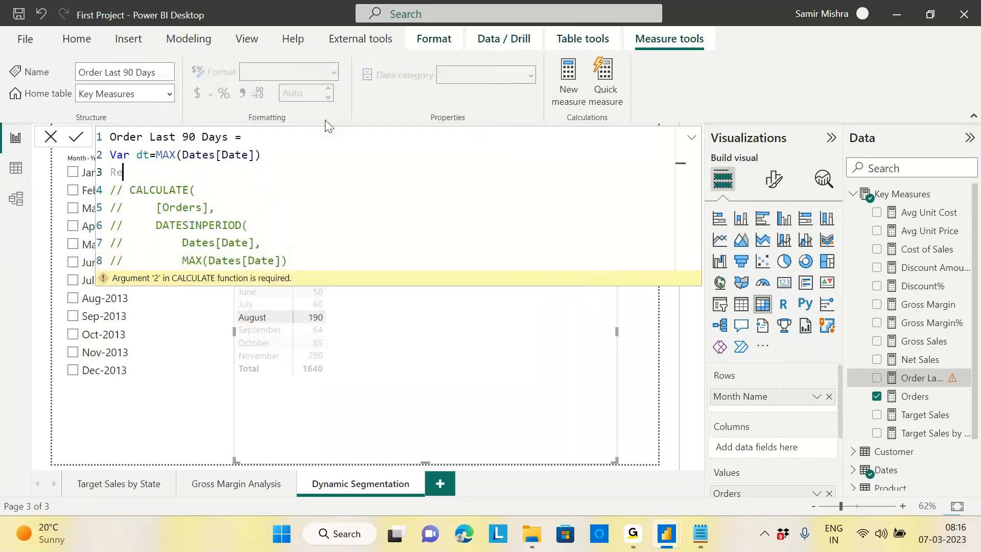
text(turn)
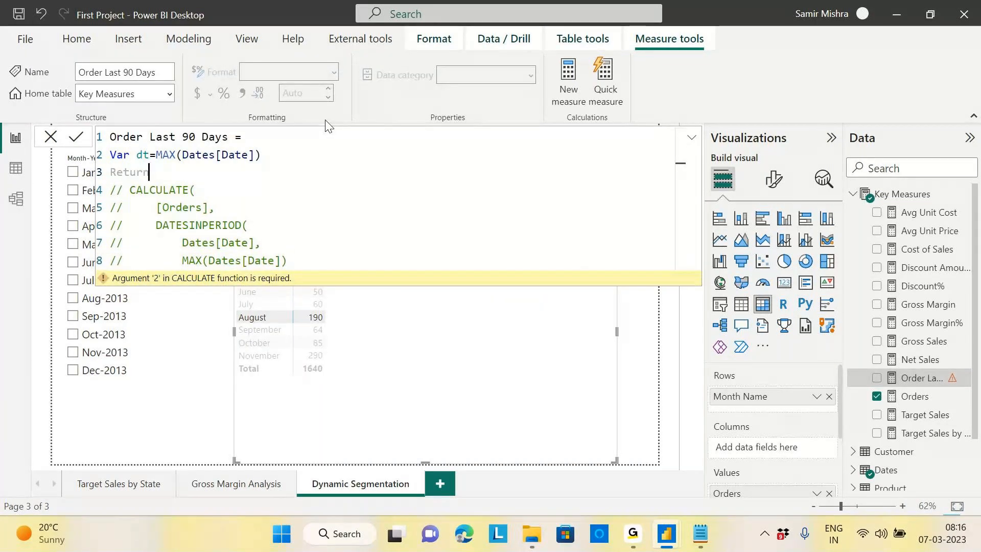
key(Return)
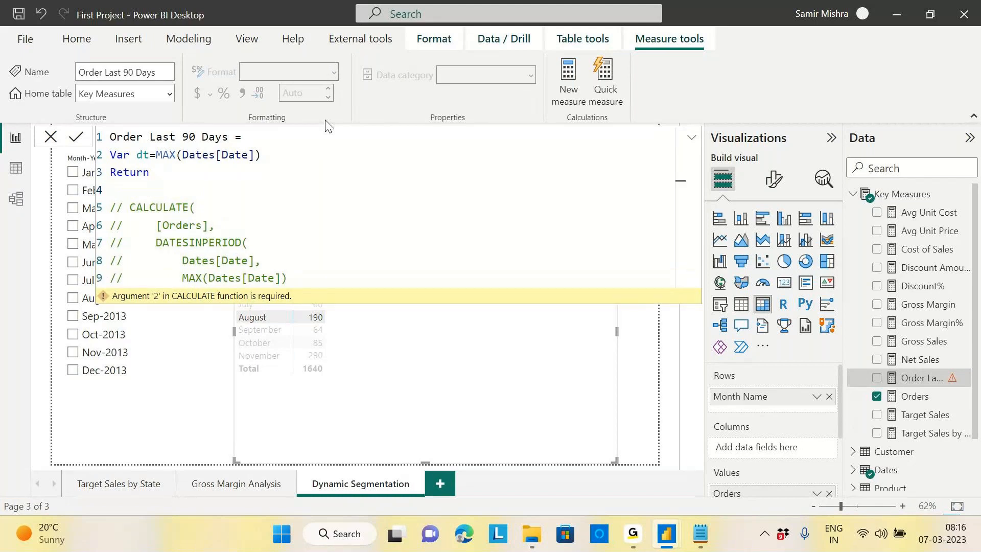
text(dt)
click(326, 262)
click(134, 188)
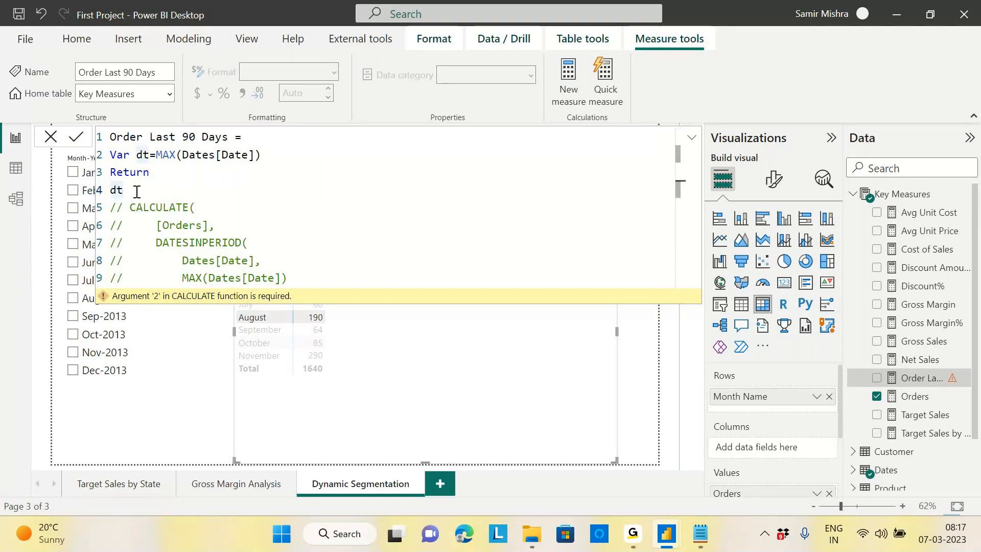
key(Return)
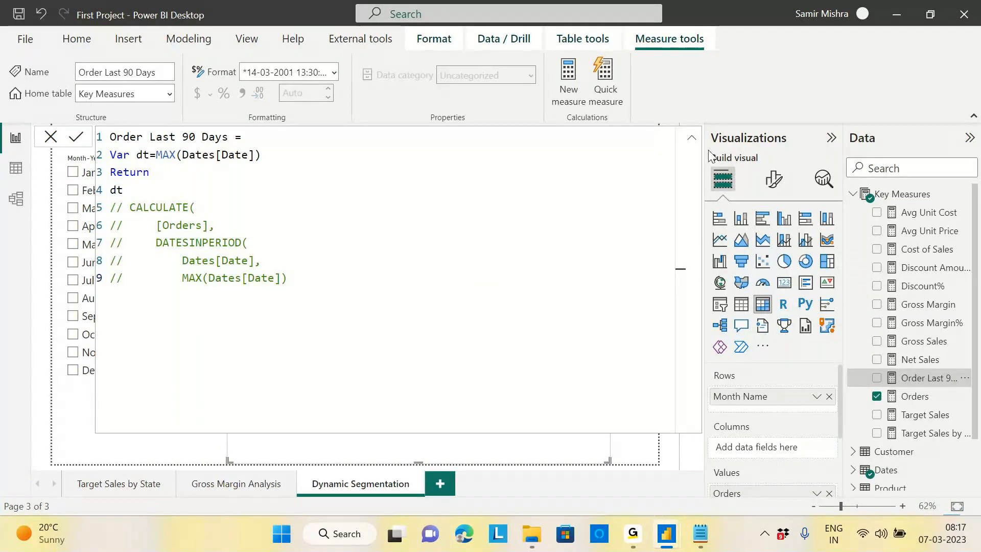
Step: Add the Order Last 90 Days measure to the Orders matrix, and compare the two MAX(Dates[Date]) expressions in its formula
click(691, 137)
drag(922, 378, 488, 320)
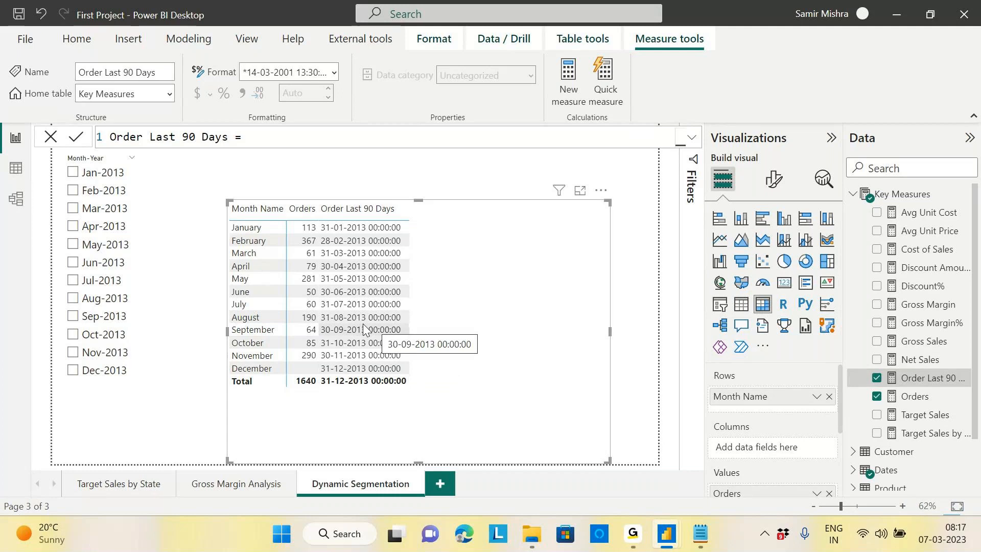
click(692, 139)
drag(156, 154, 264, 153)
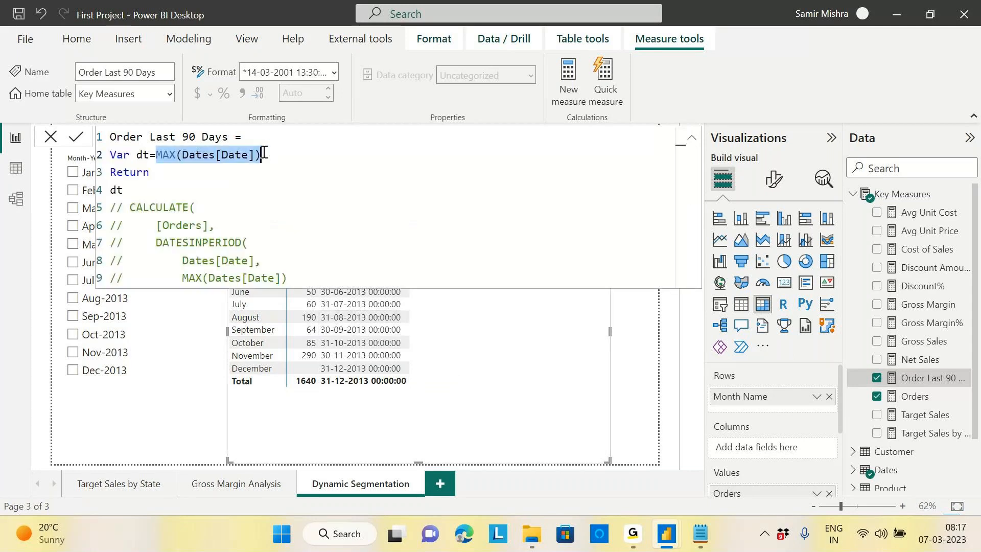
drag(182, 278, 300, 279)
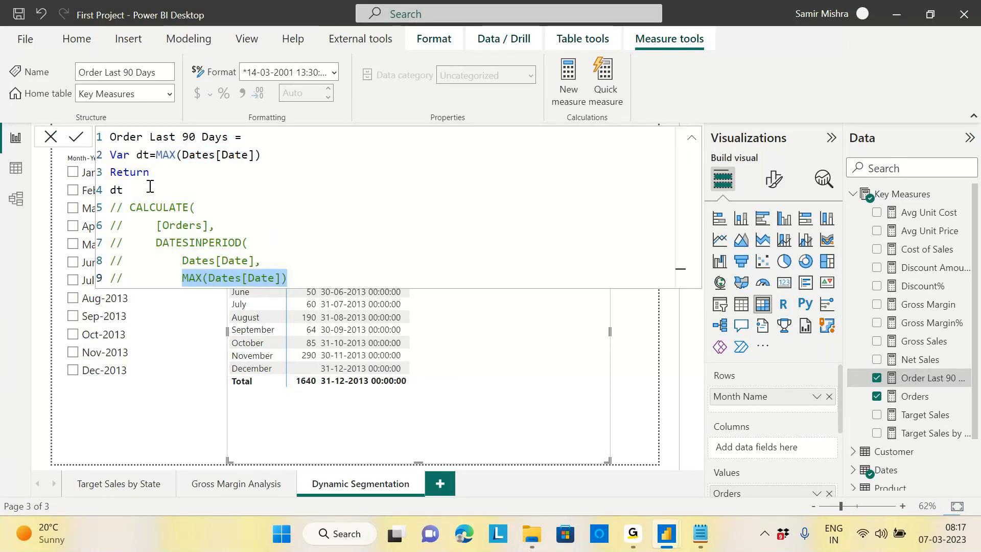
Step: Delete the Var, Return and dt lines from the Order Last 90 Days formula
drag(126, 190, 109, 156)
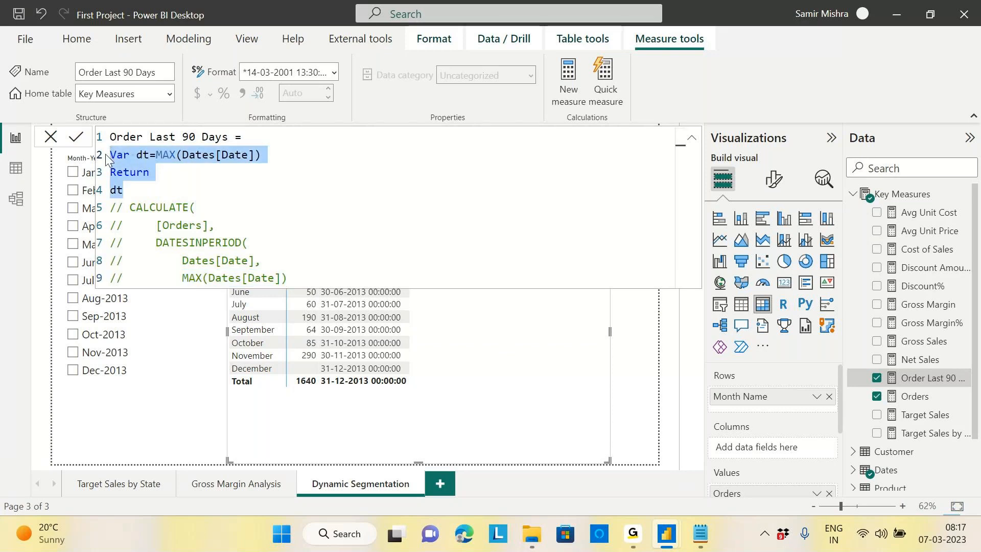
key(Delete)
key(Delete)
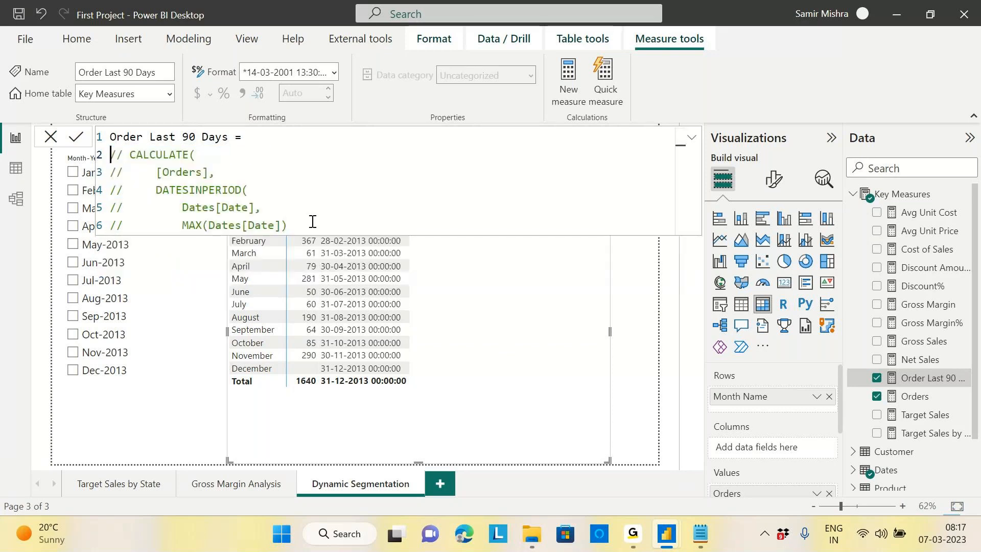
Step: Uncomment all lines of the CALCULATE expression in the Order Last 90 Days formula
key(ctrl+a)
click(313, 223)
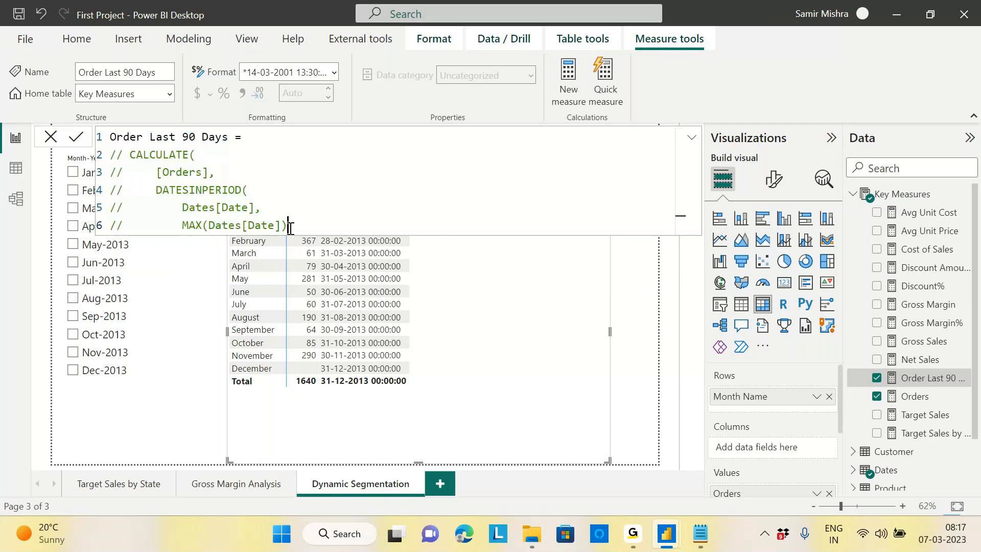
shift+click(109, 189)
shift+click(108, 156)
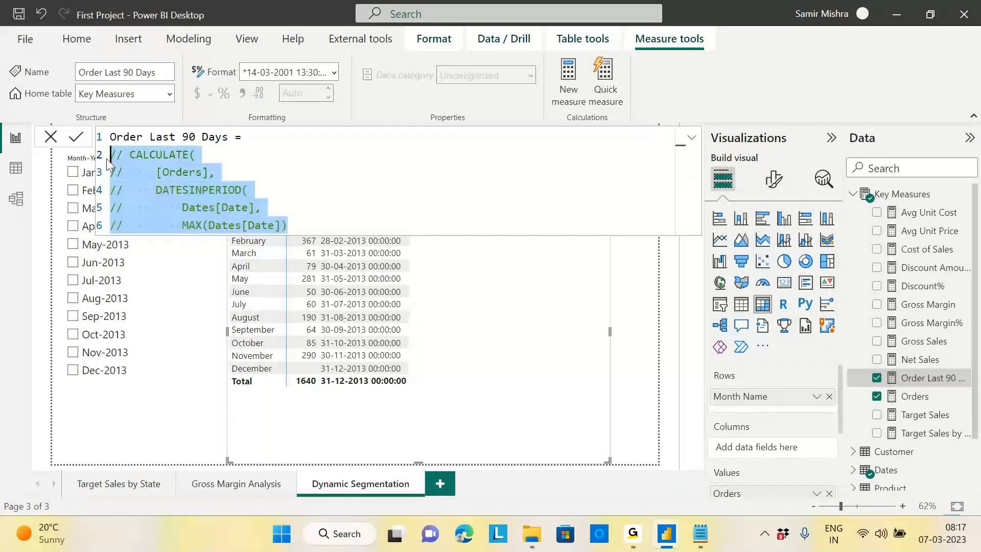
key(ctrl+slash)
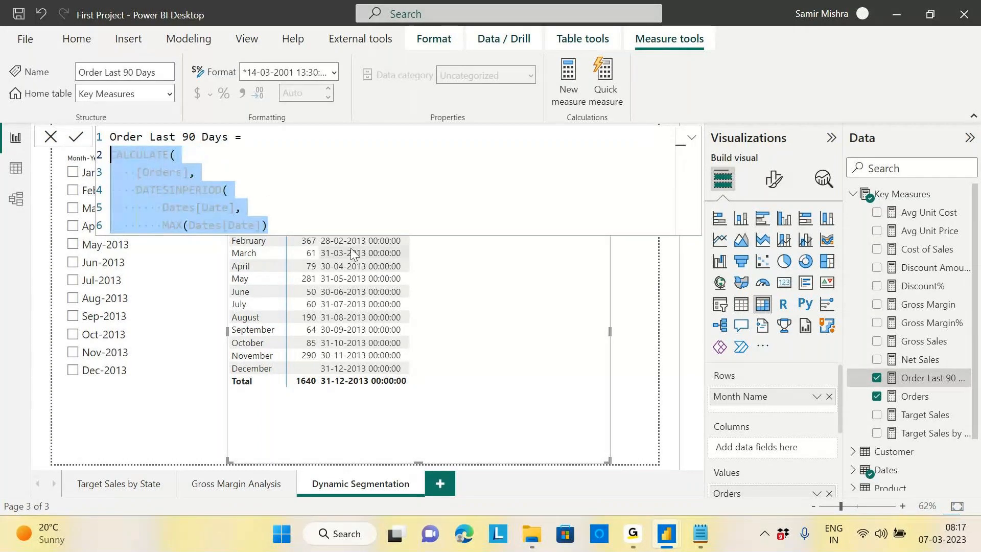
Step: Complete the DATESINPERIOD call with -90 intervals of DAY, and close both the DATESINPERIOD and CALCULATE functions
click(346, 225)
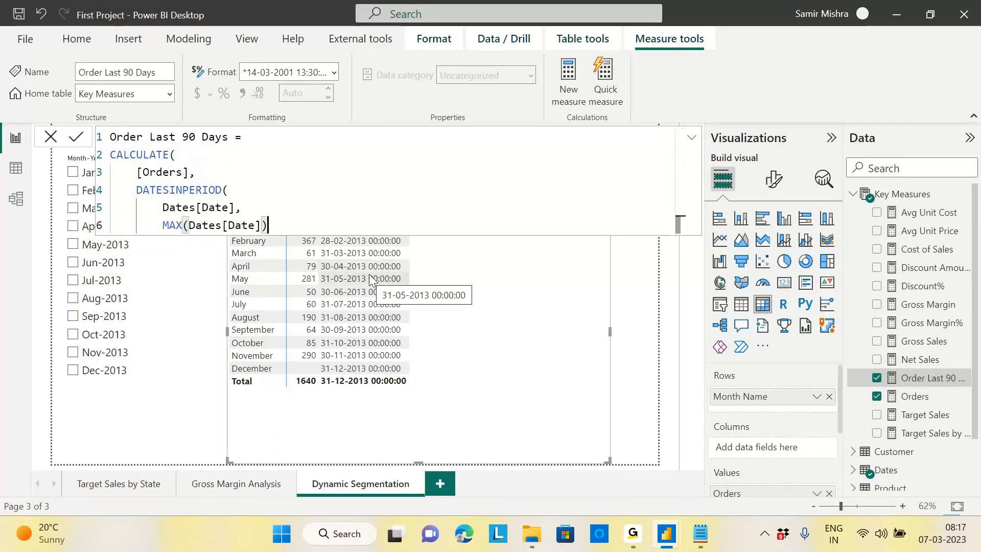
text(,)
key(Return)
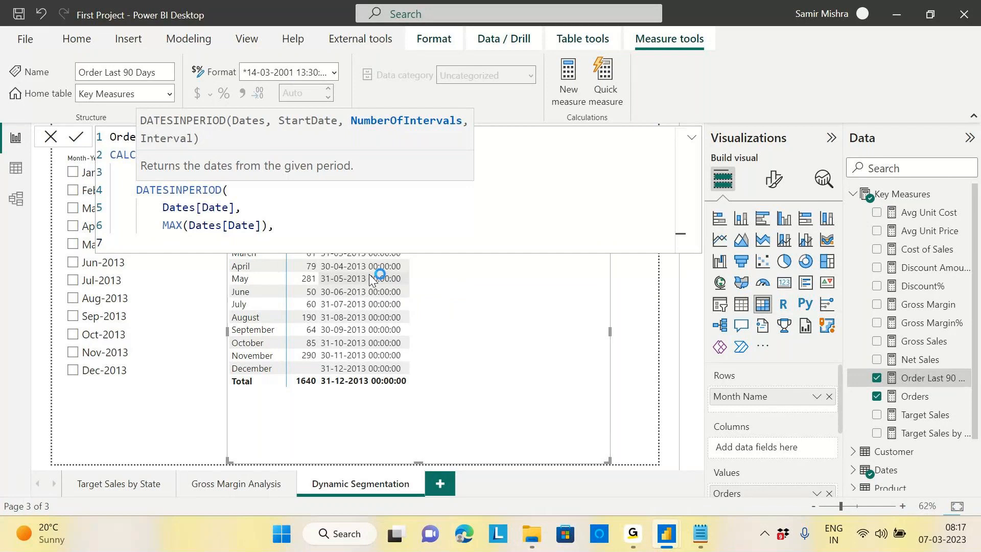
text(-90)
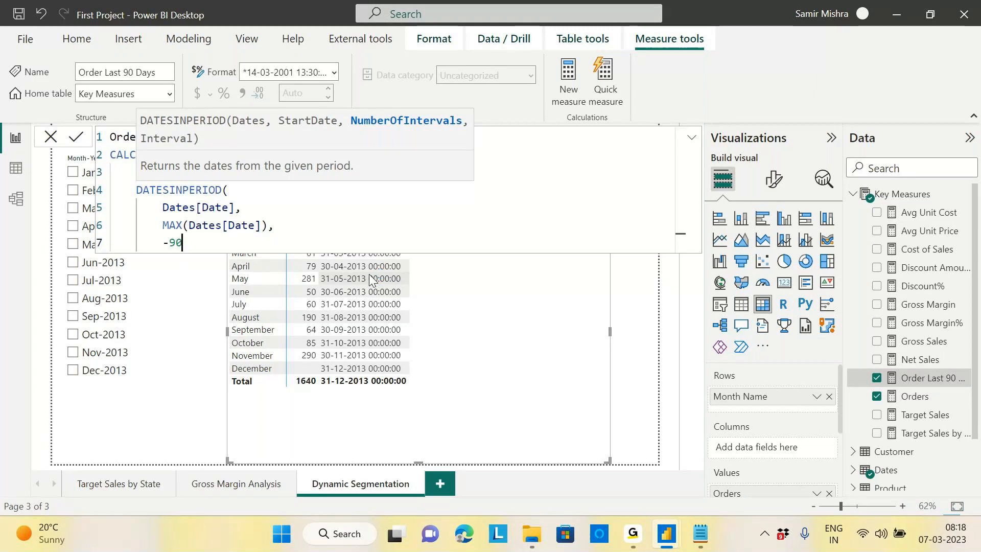
text(,)
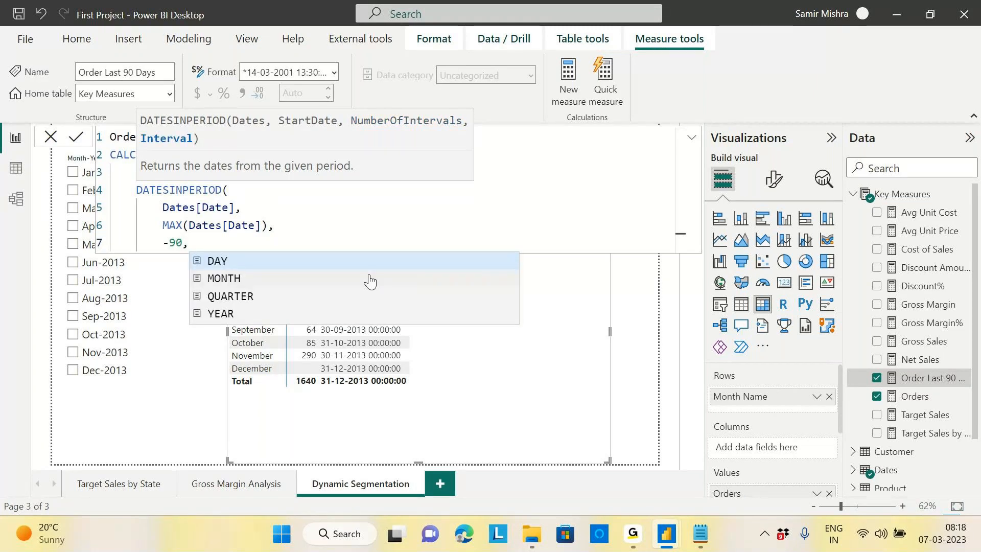
key(shift+Return)
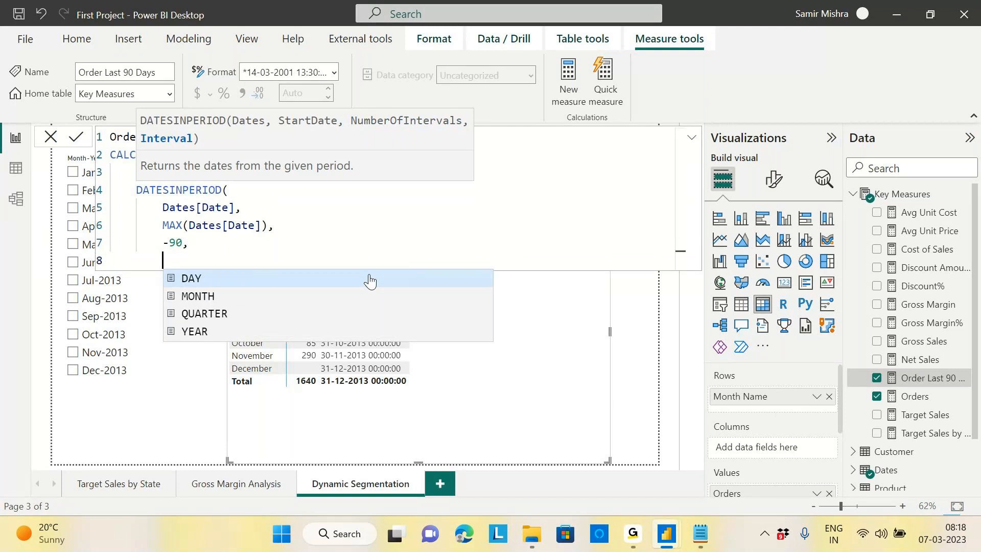
click(197, 281)
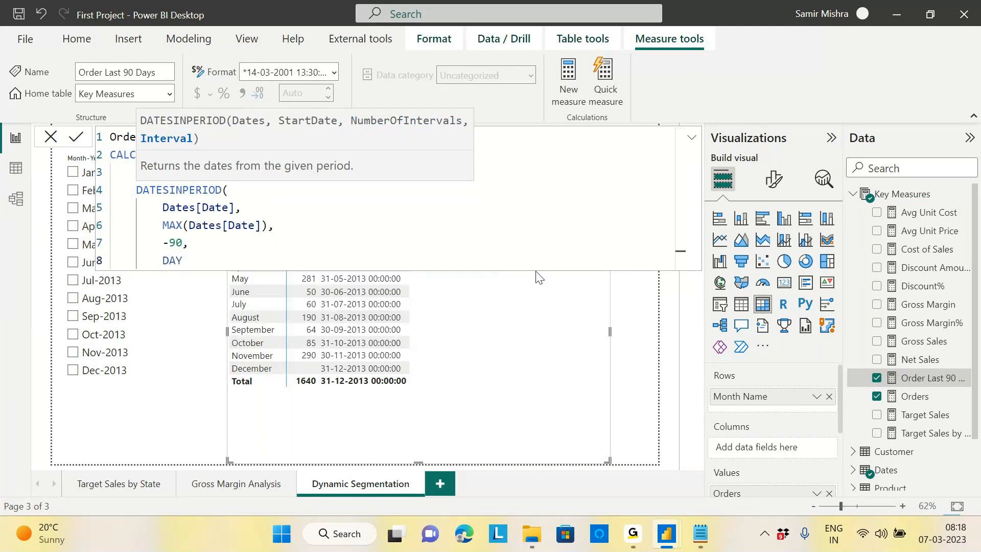
key(shift+Return)
text())
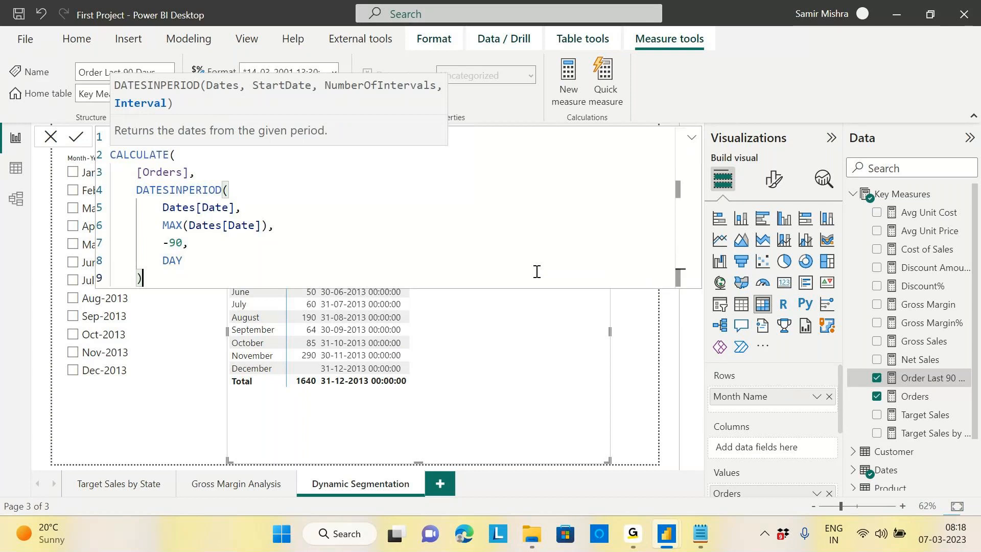
key(shift+Return)
text())
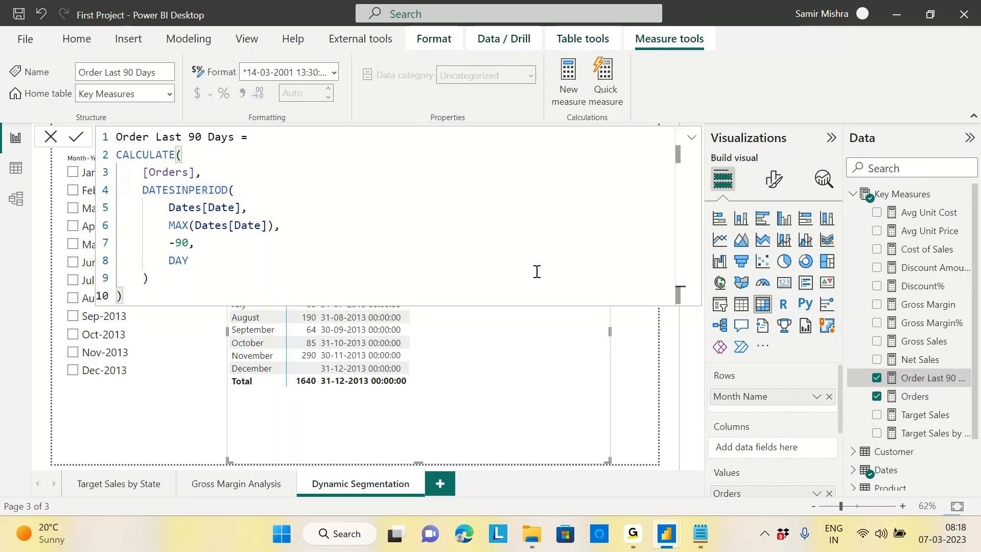
Step: Check the DATESINPERIOD arguments in the Order Last 90 Days formula, commit the measure and collapse the formula
drag(170, 211, 240, 208)
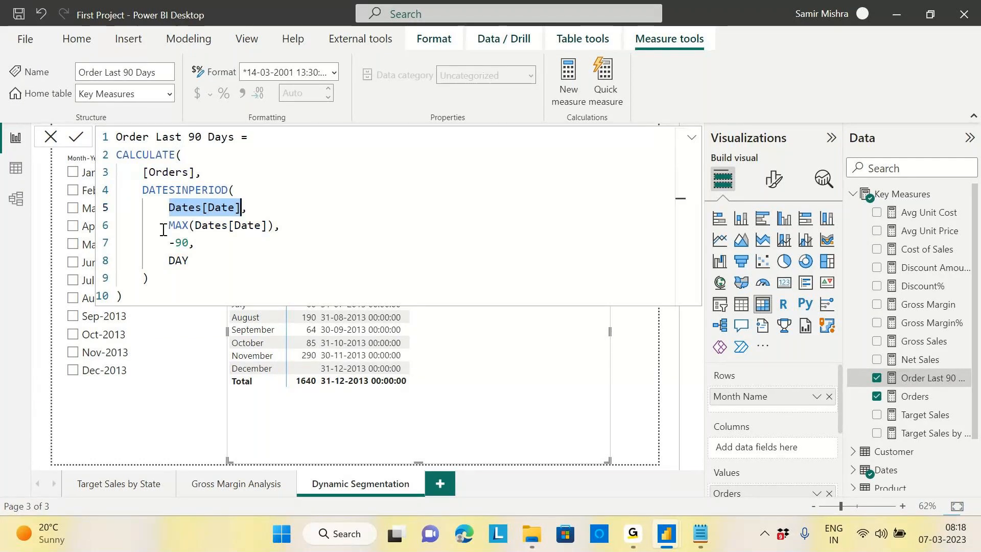
drag(169, 225, 274, 225)
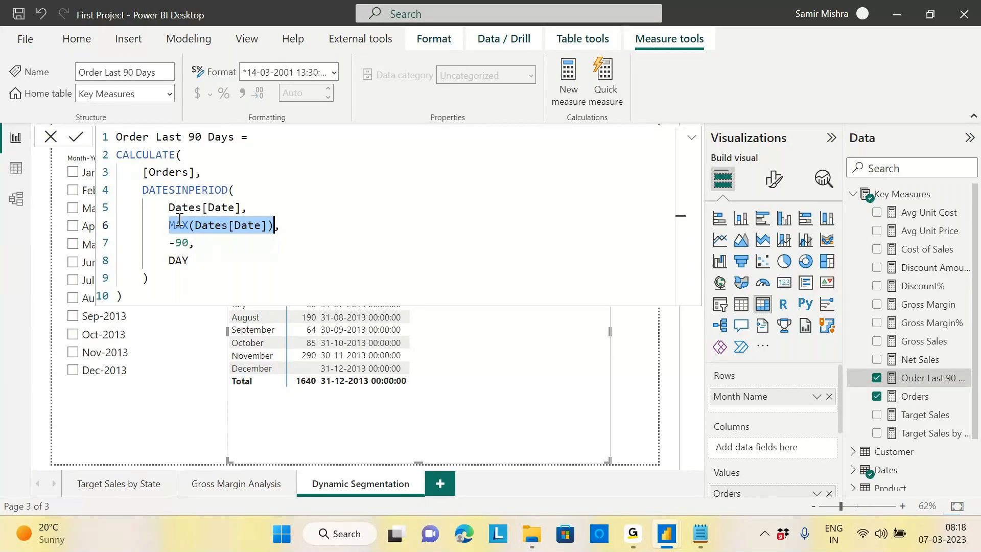
drag(169, 261, 199, 263)
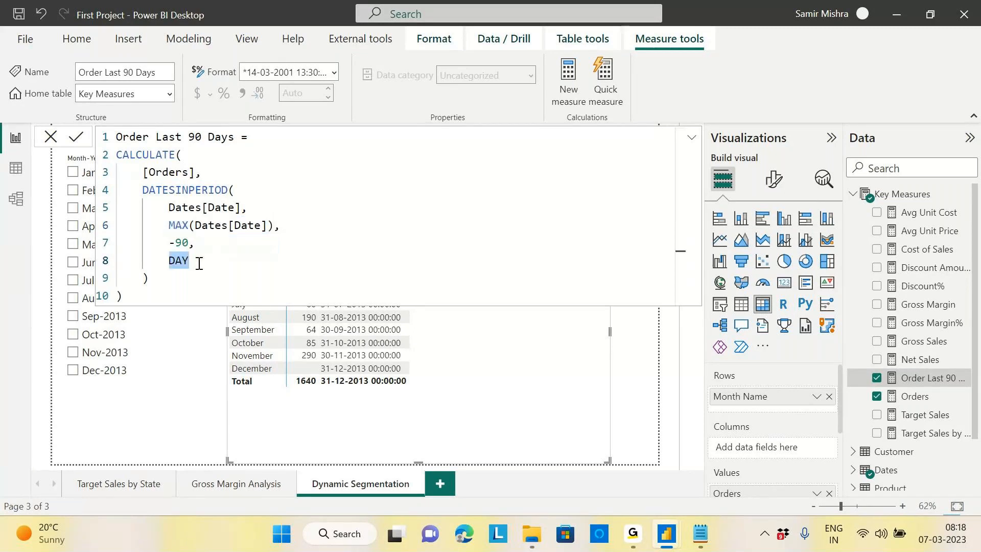
click(154, 297)
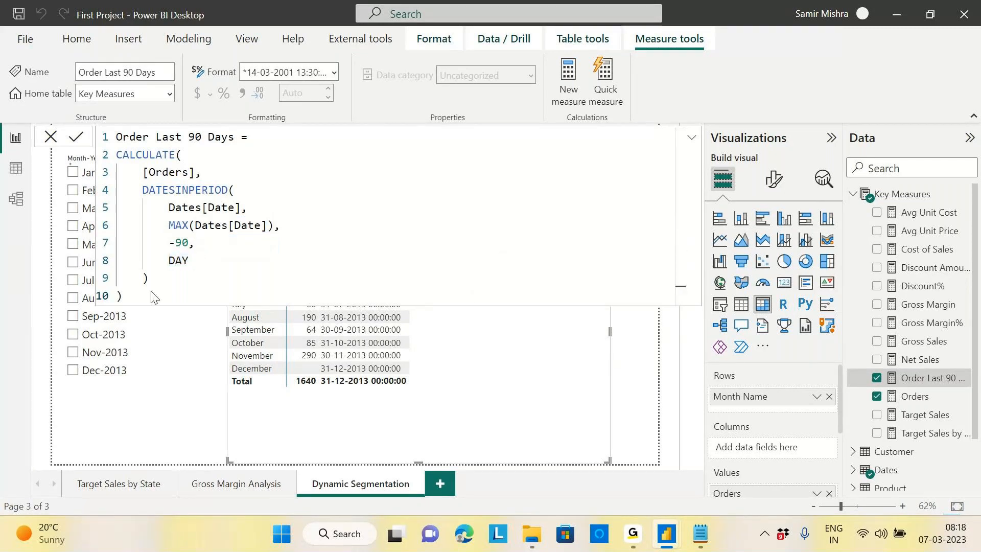
key(Return)
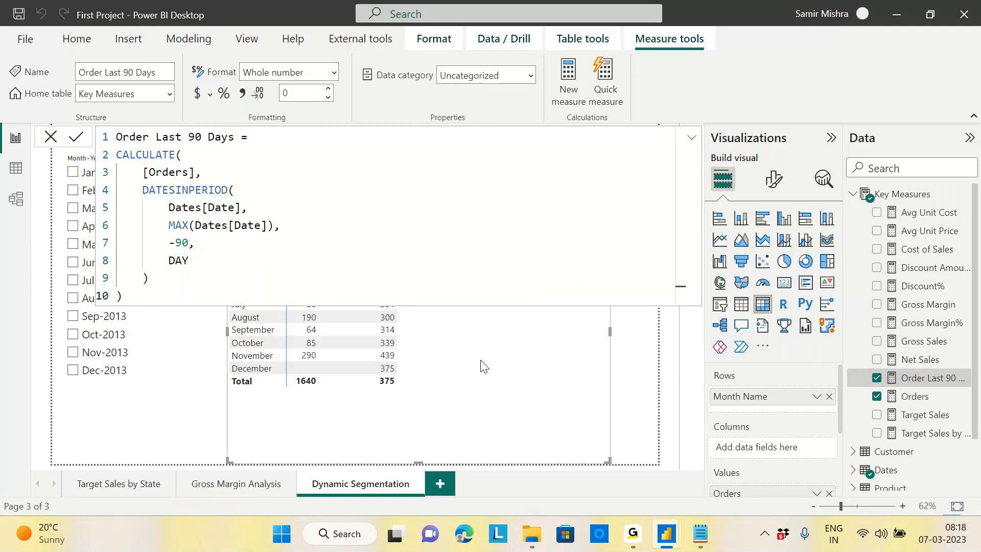
click(691, 138)
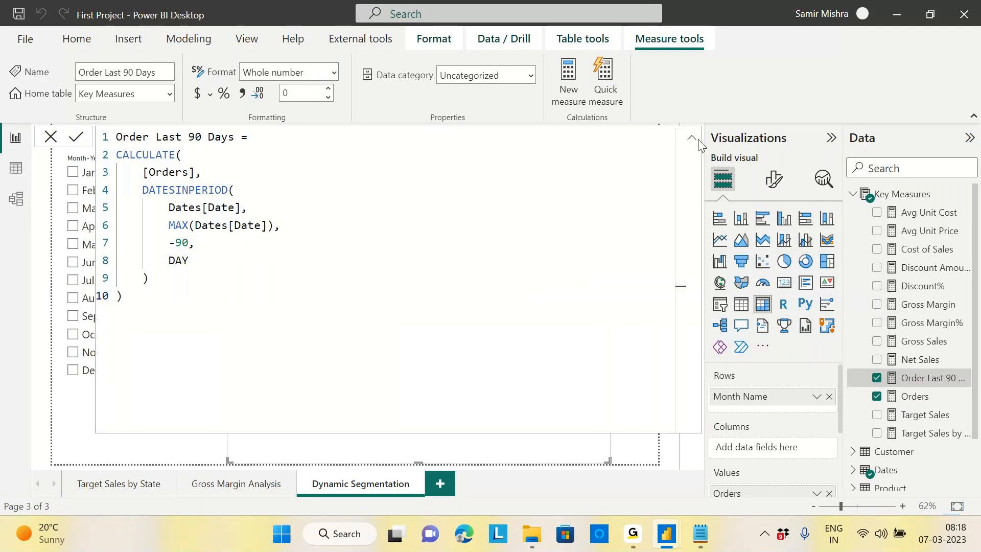
click(692, 138)
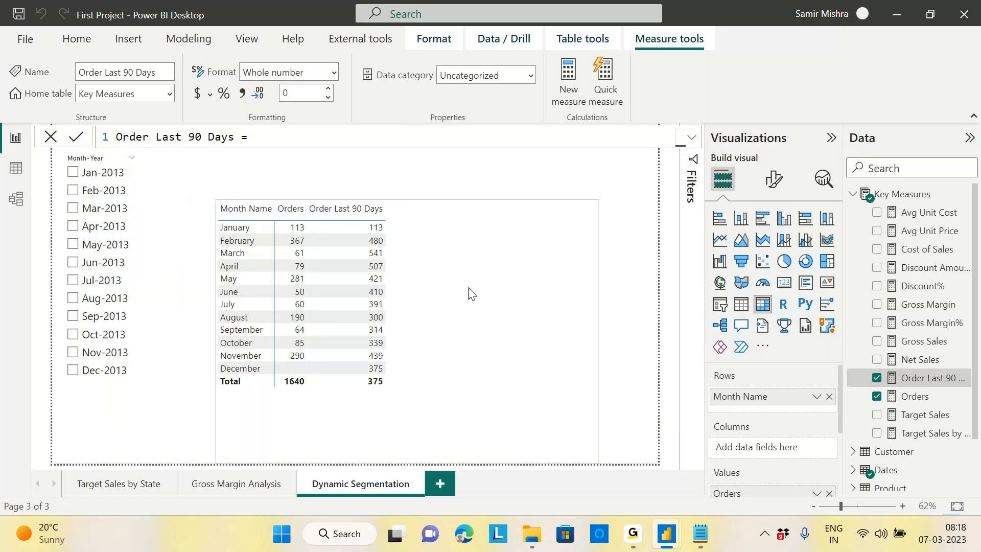
Step: Compare Orders with Order Last 90 Days in the May and April rows, and move the matrix higher on the page
click(365, 284)
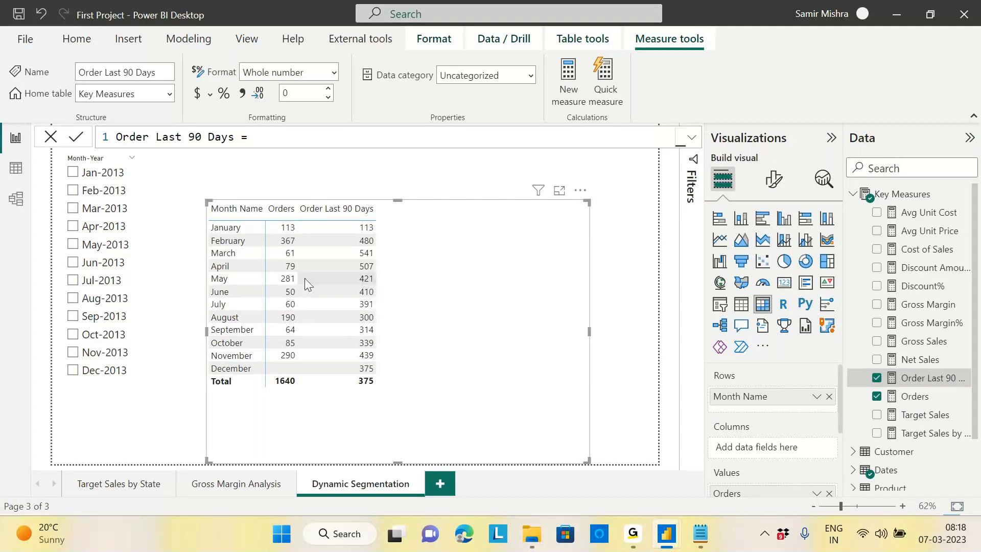
click(273, 280)
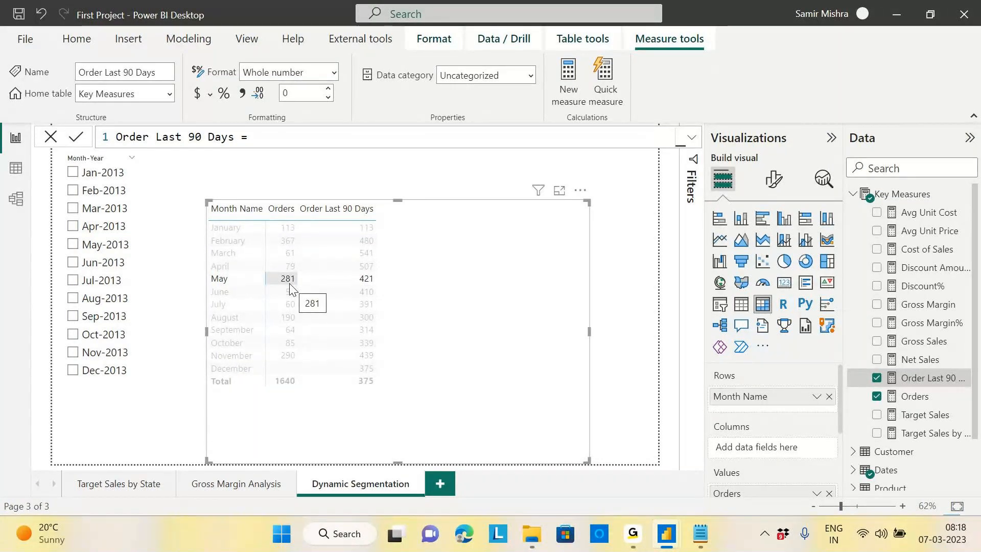
click(365, 282)
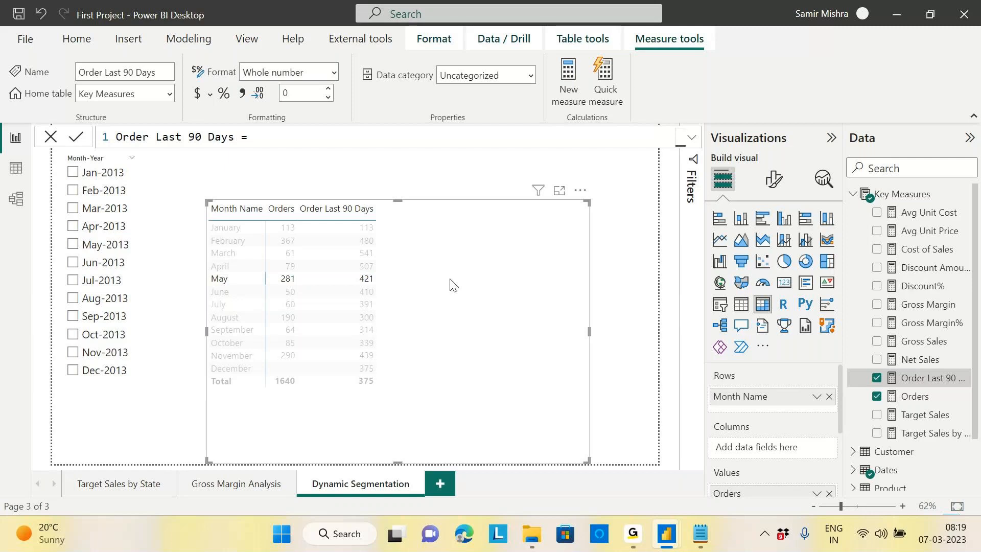
click(361, 280)
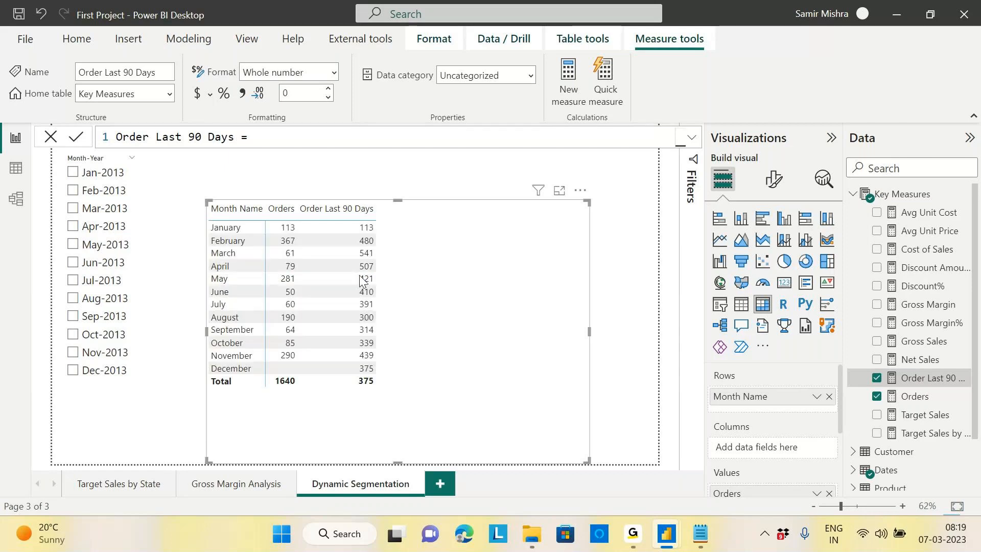
click(284, 270)
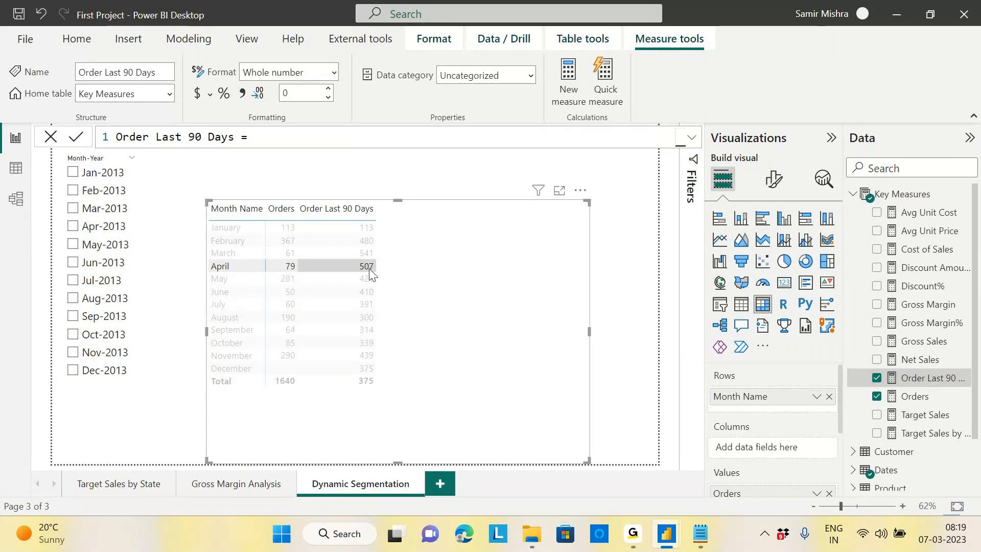
drag(356, 269, 487, 240)
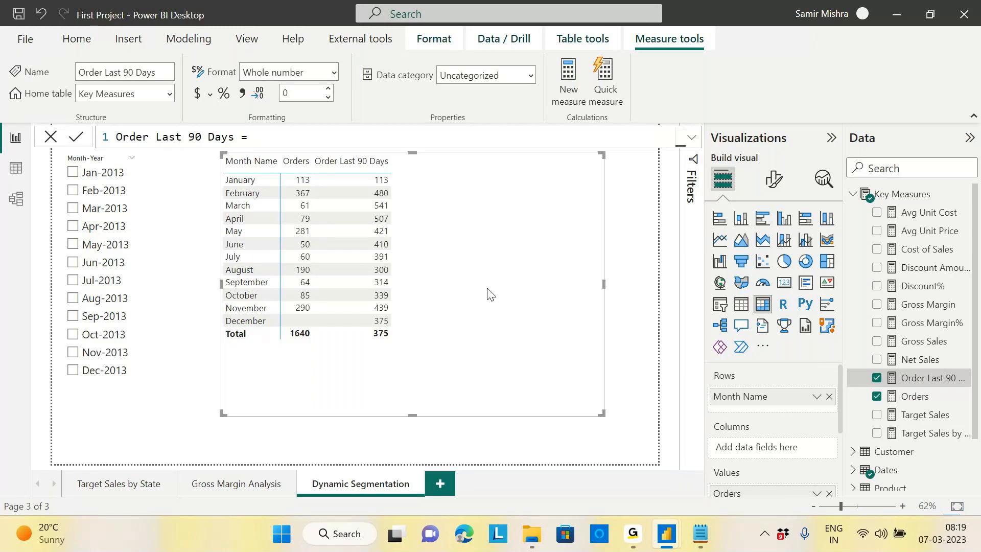
Step: Review the full Order Last 90 Days formula, including its number-of-intervals argument
click(693, 140)
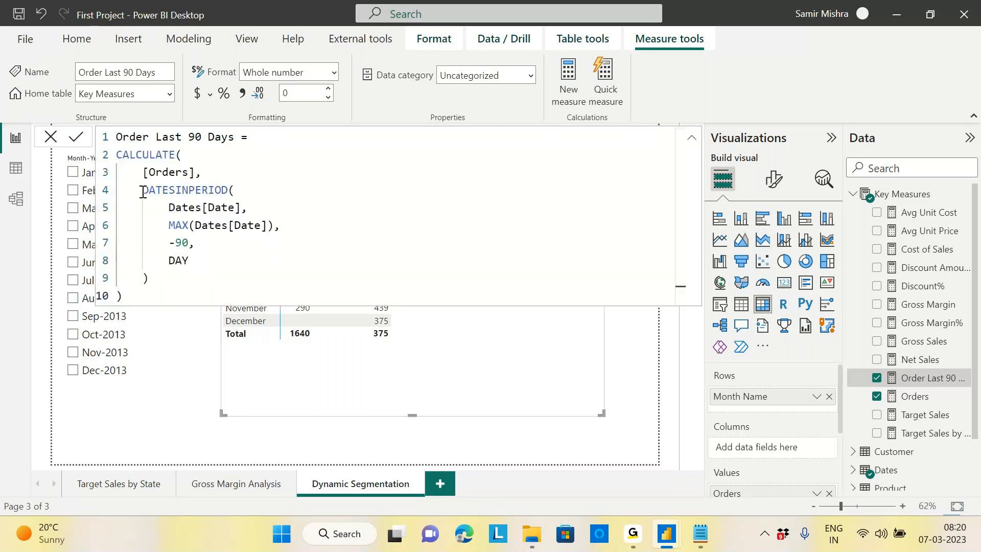
click(190, 244)
text(,)
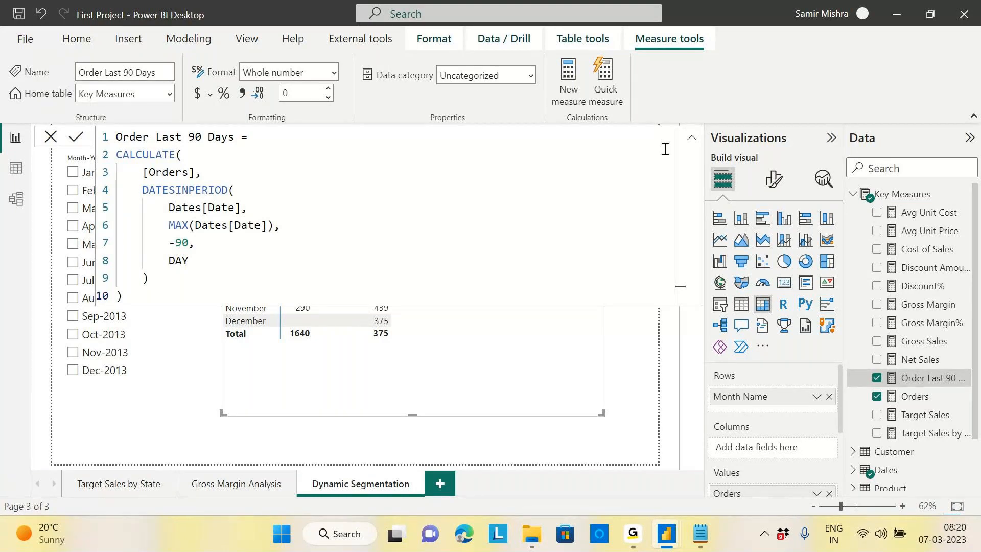
click(693, 139)
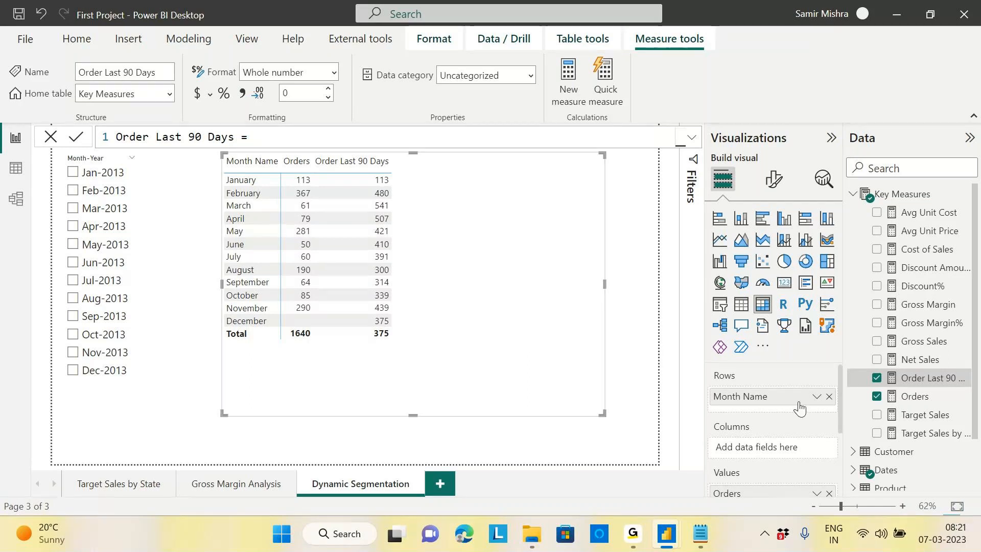
Step: Replace Month Name with the Product table's ProductName in the matrix rows, and look through the product list
click(828, 396)
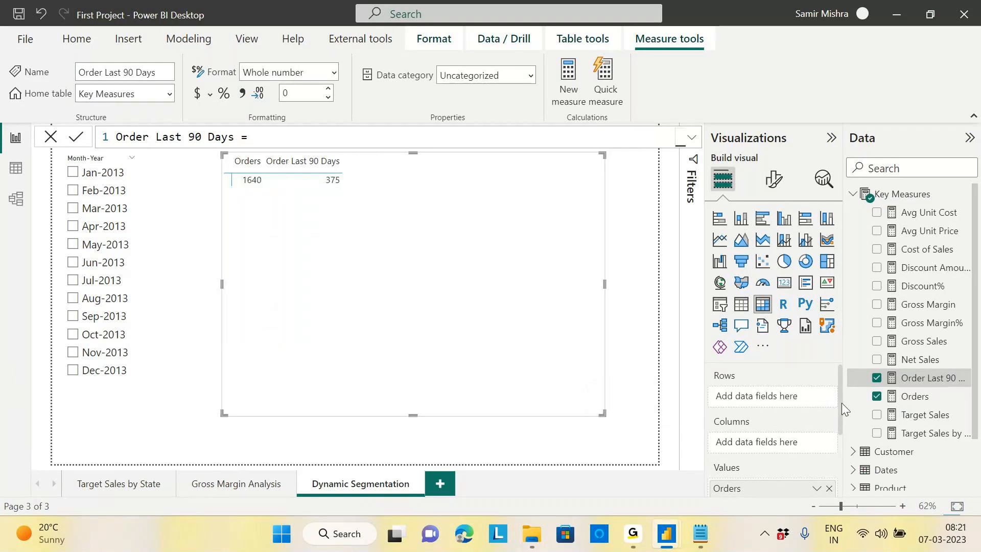
click(860, 198)
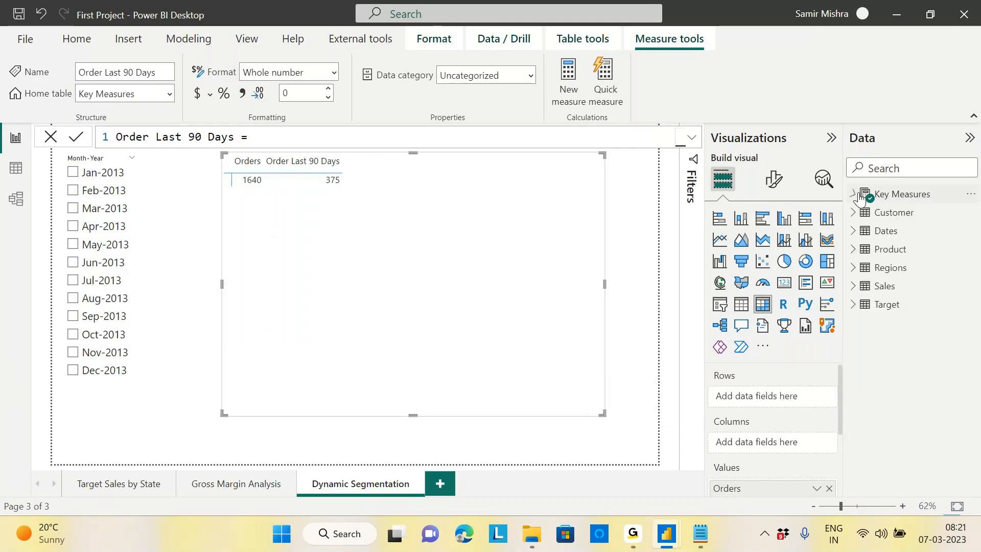
click(859, 251)
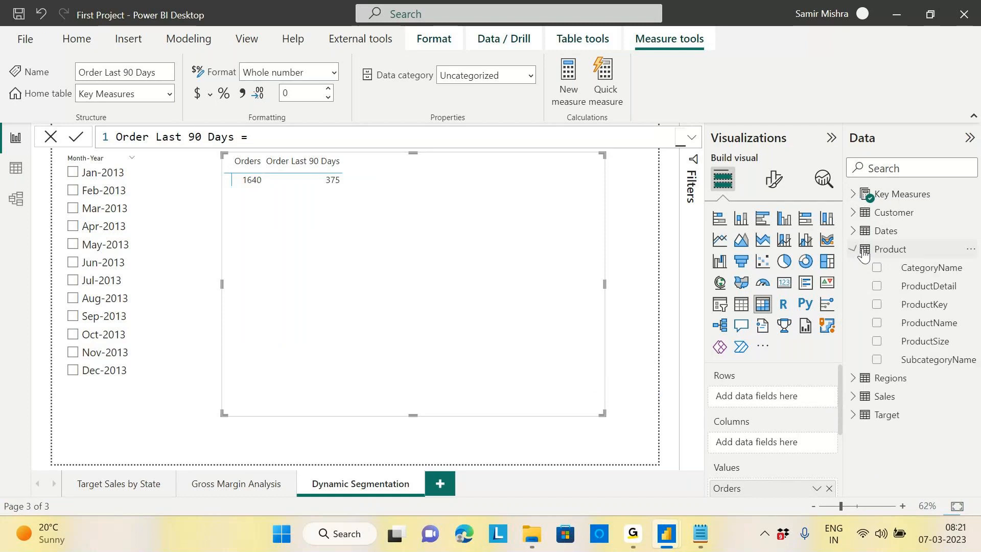
drag(930, 327, 761, 396)
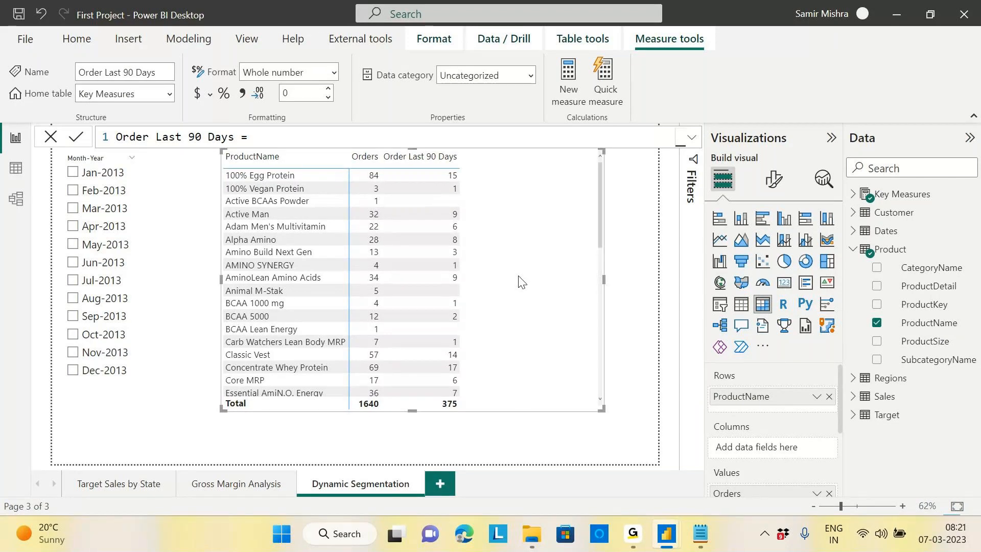
scroll(521, 273, down, 5)
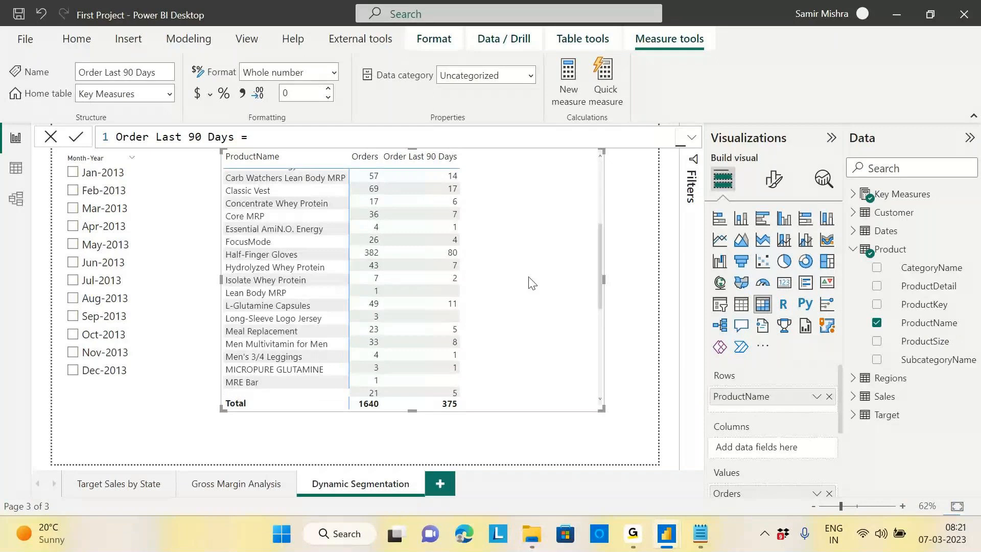
scroll(532, 283, up, 5)
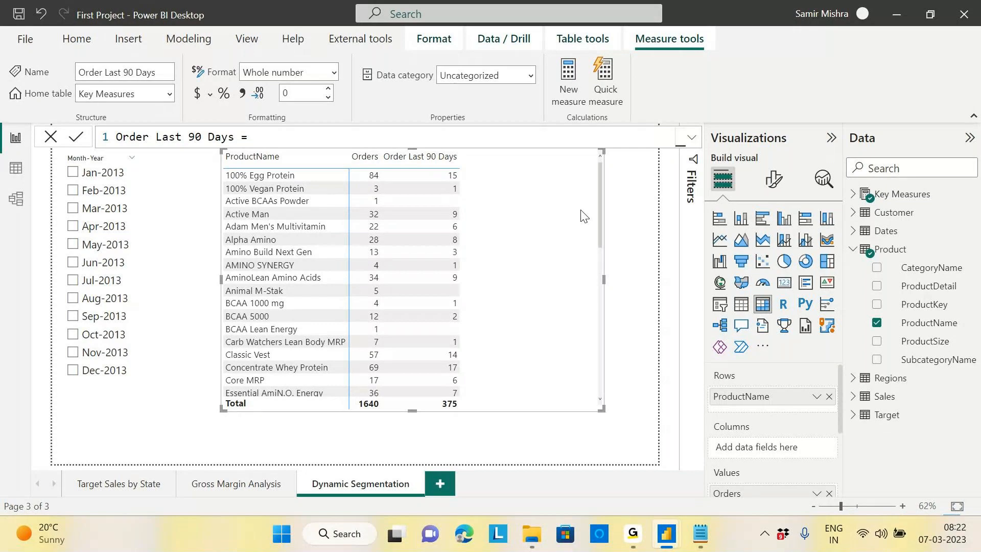
Step: Replace ProductName with the Dates table's Month Name in the matrix rows
click(828, 398)
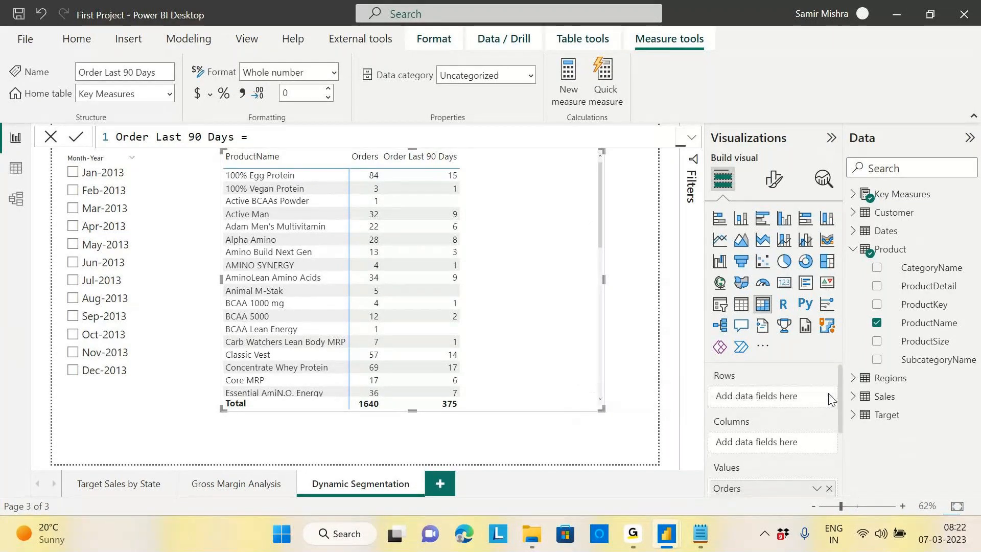
click(863, 231)
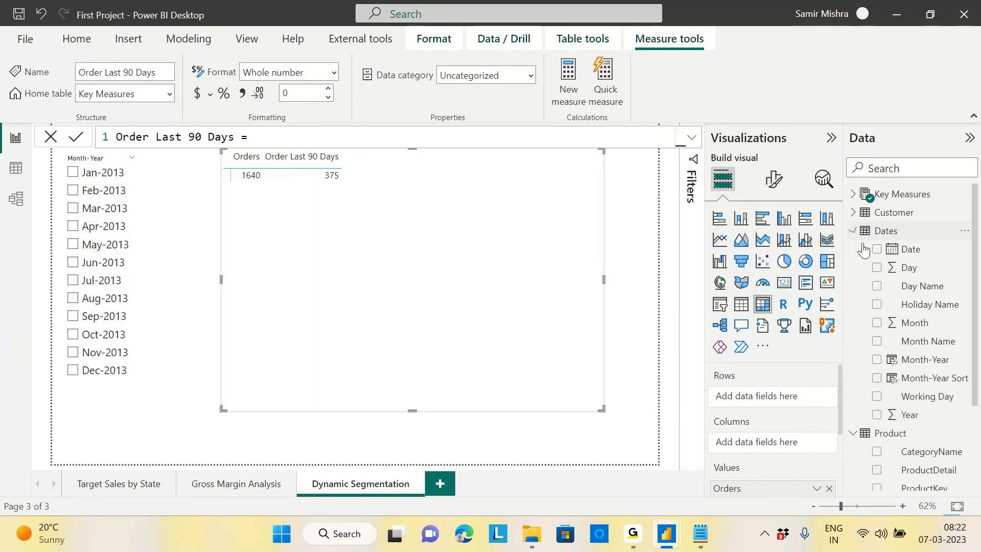
drag(928, 341, 787, 398)
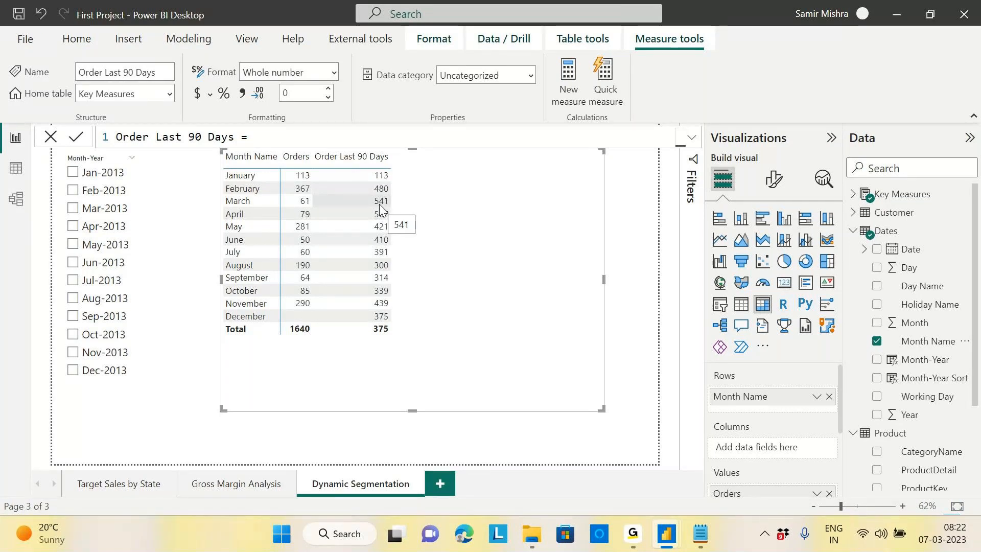
Step: Remove Month Name from the matrix rows
click(828, 397)
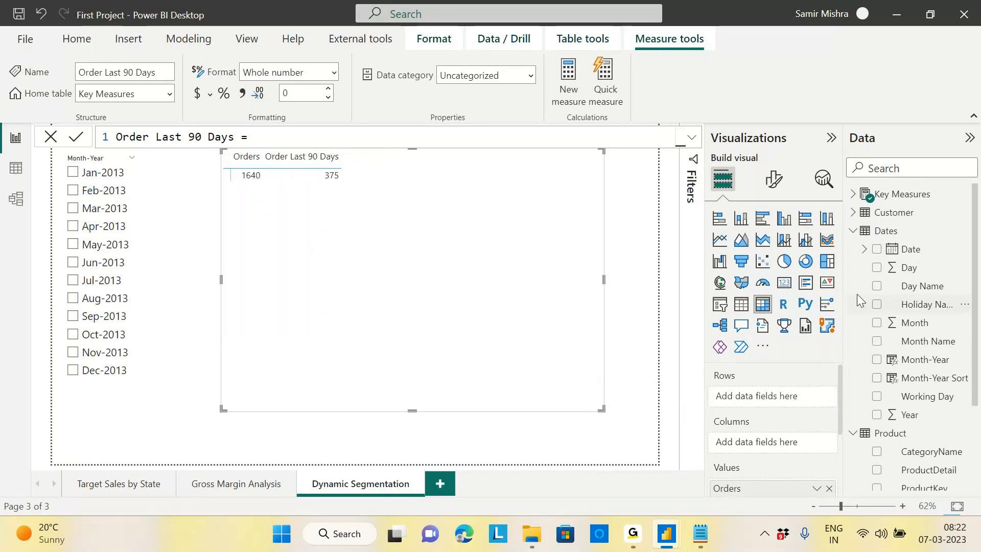
Step: Add ProductName from the Product table to the matrix rows
click(853, 230)
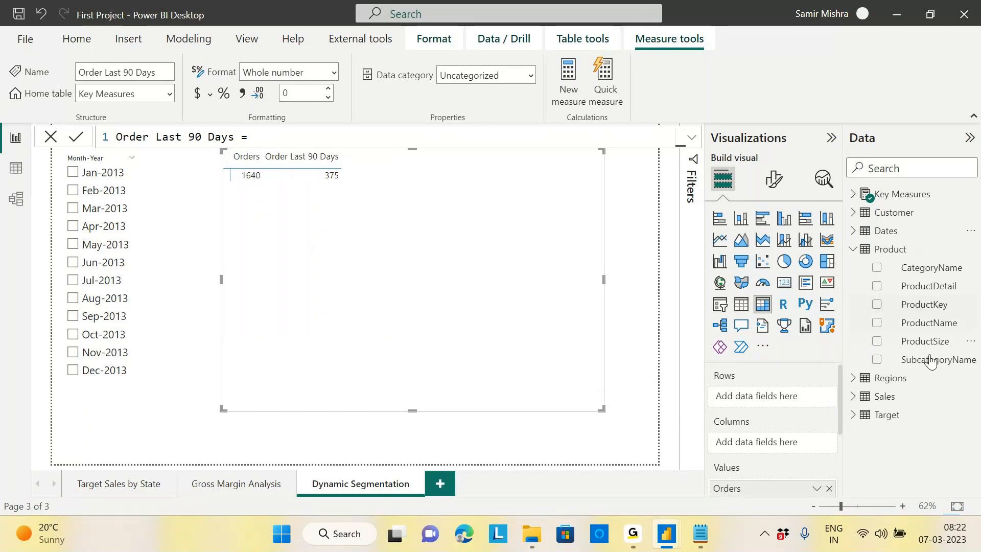
drag(929, 322, 795, 399)
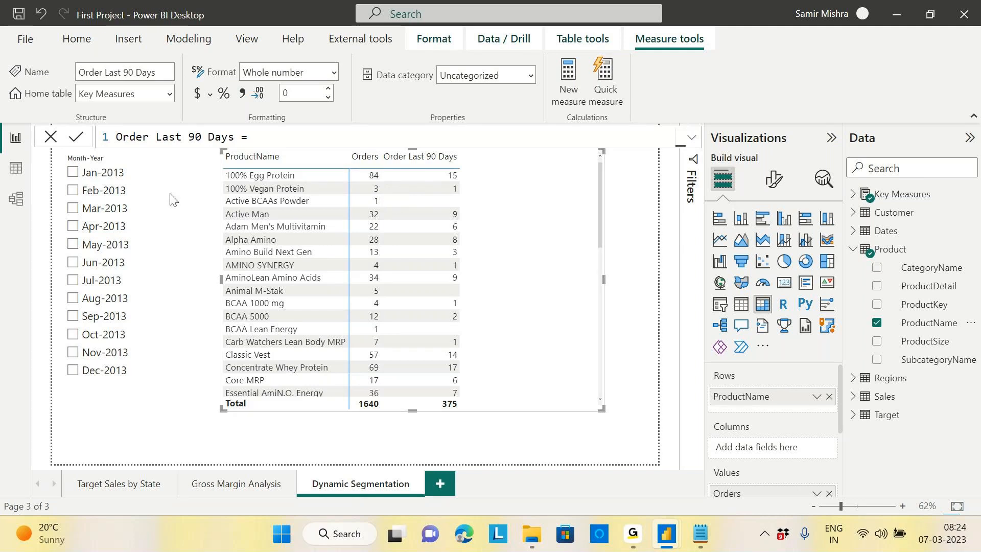
Step: Widen the Month-Year slicer slightly and filter the page to Sep-2013
click(138, 280)
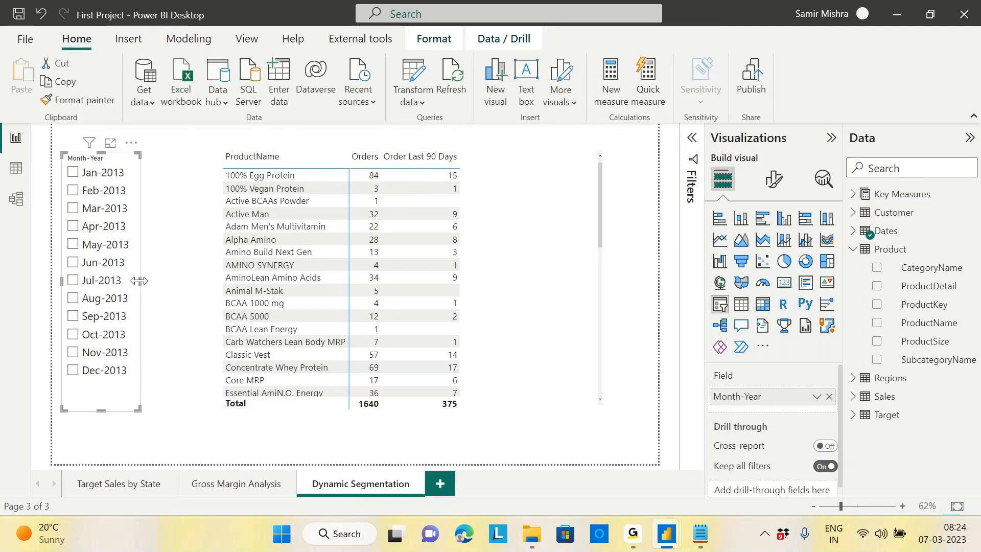
drag(139, 282, 174, 281)
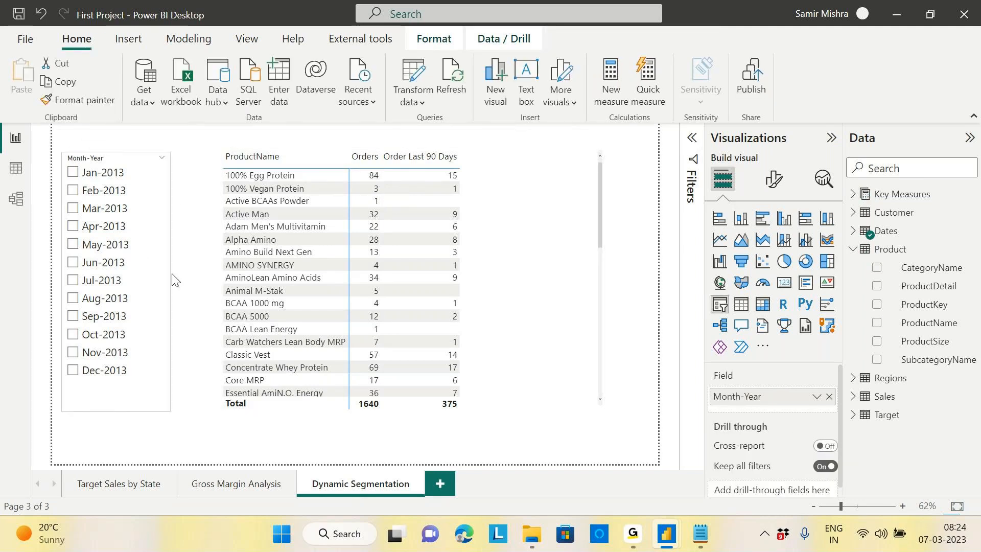
click(73, 317)
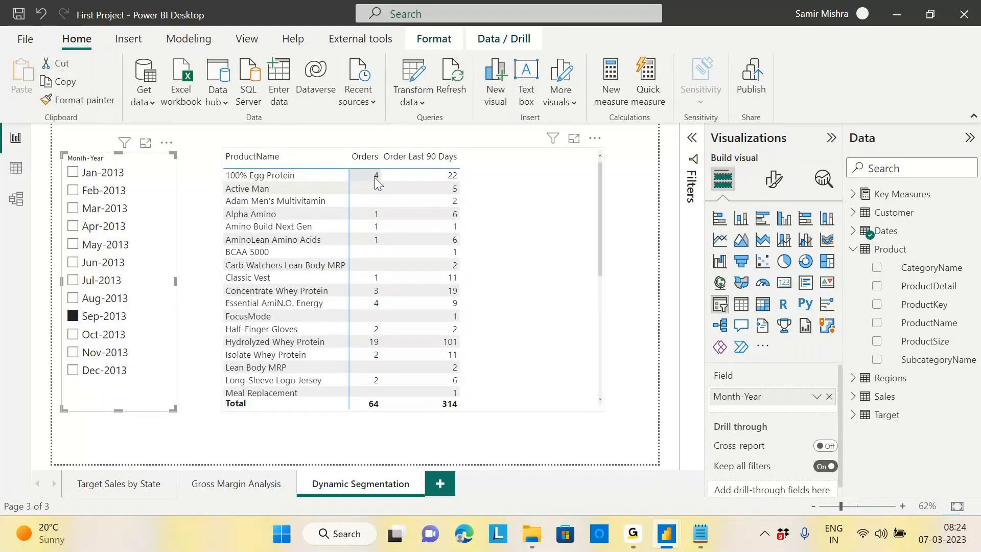
mouse_move(375, 178)
Step: Move the Month-Year slicer up and toward the page's edge, and shorten it to just below Dec-2013
drag(144, 333, 136, 288)
drag(163, 380, 165, 355)
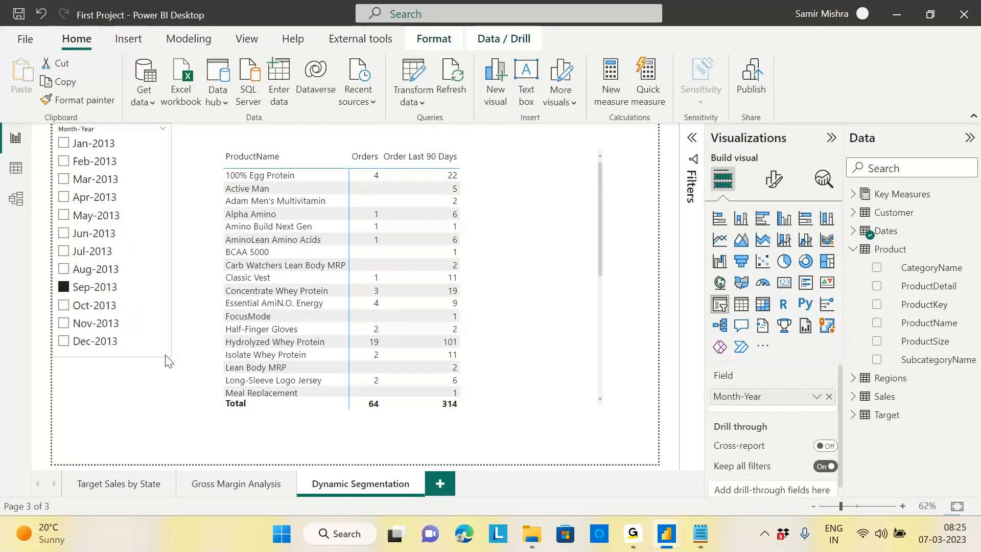
Step: Remove the Orders measure from the matrix values
click(515, 186)
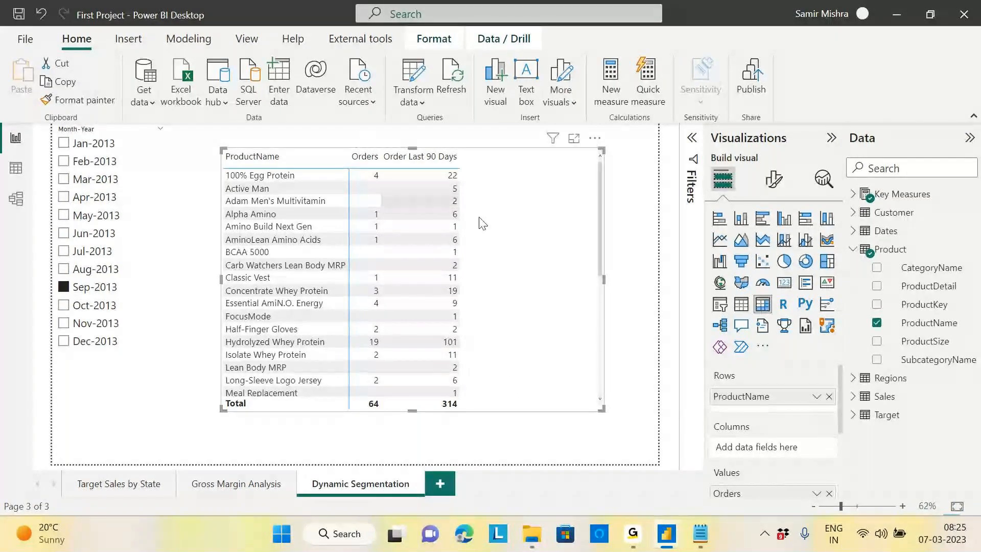
scroll(827, 444, down, 1)
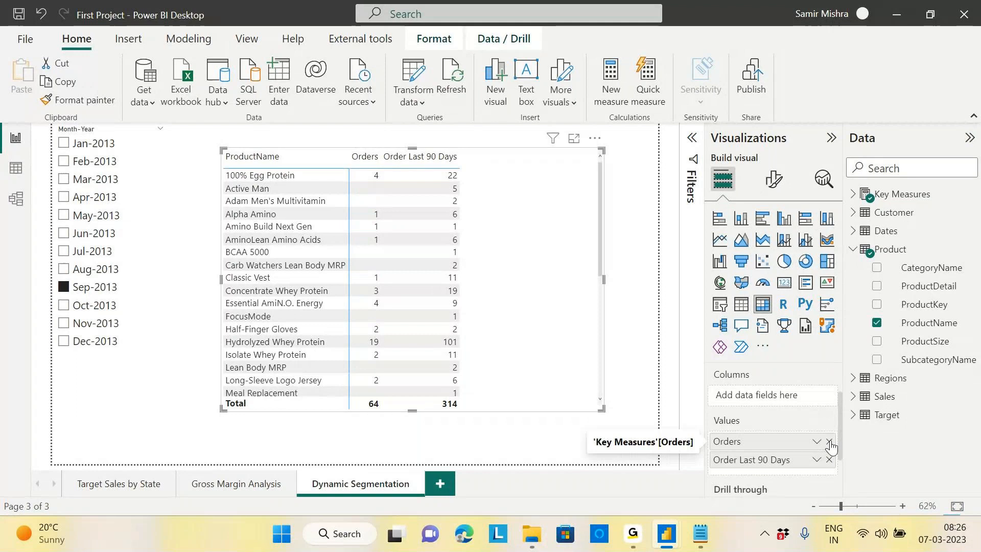
click(829, 442)
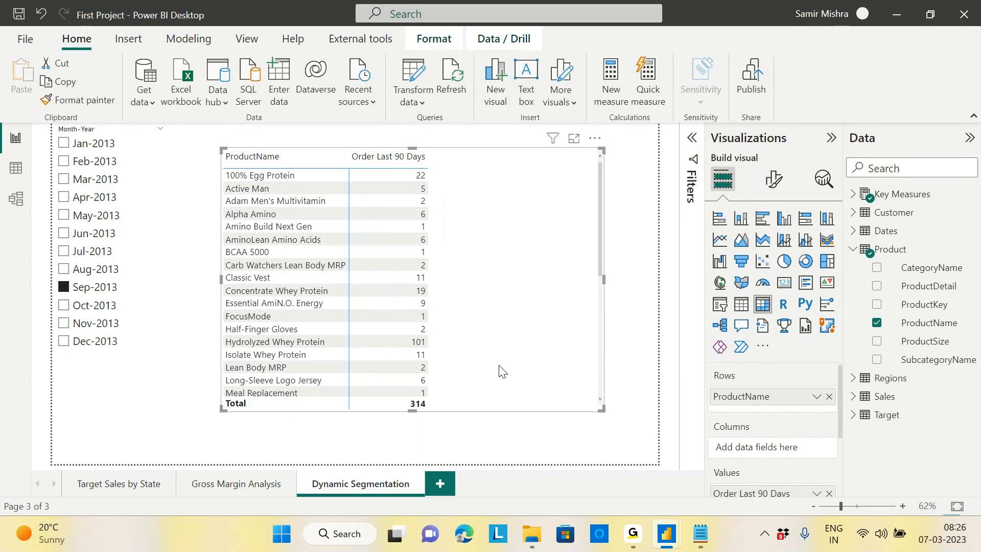
Step: Switch to Notepad and add the rule ">=10 and <--- infiinty high" below 201301
click(700, 534)
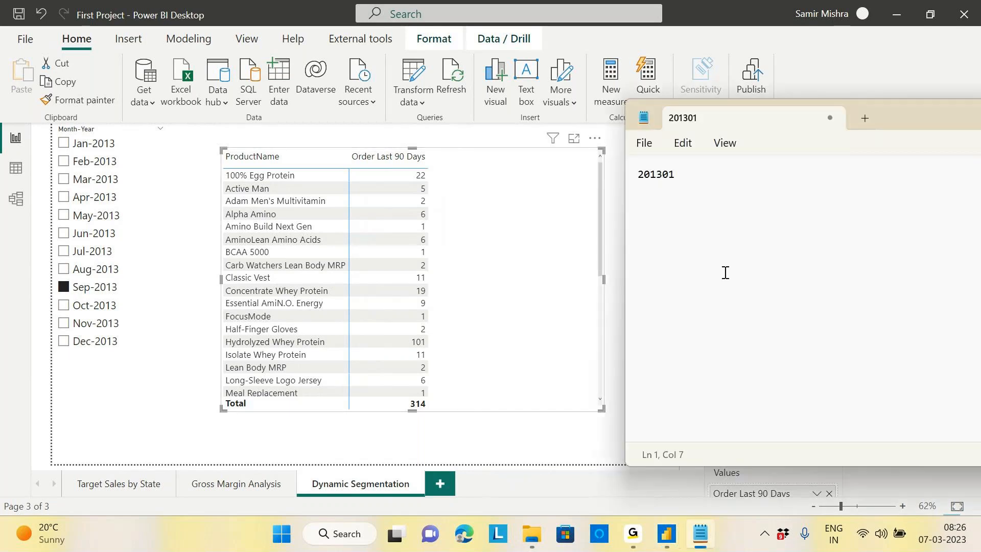
click(706, 180)
key(Return)
key(Return)
text(>=10 and <--- infiinit)
key(BackSpace)
key(BackSpace)
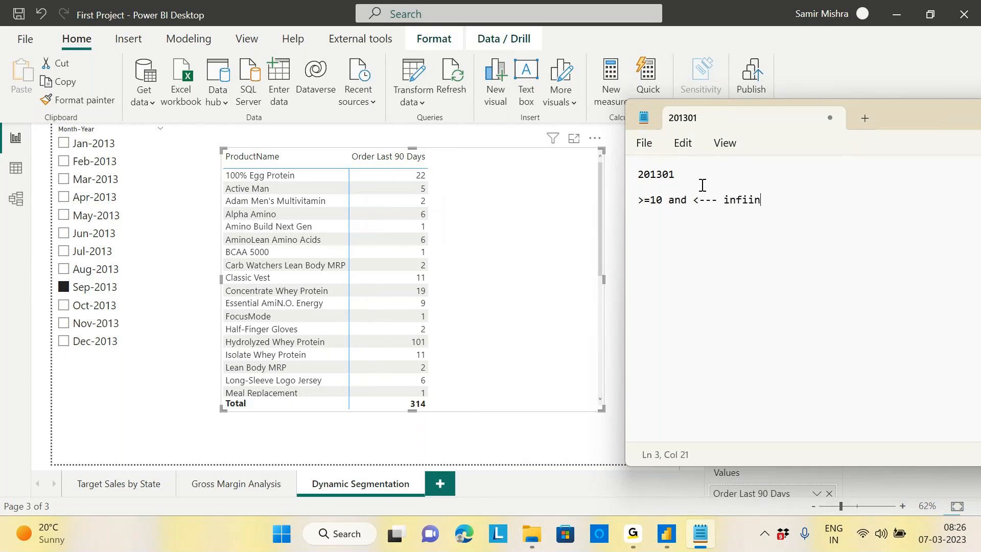
text(ty  hig)
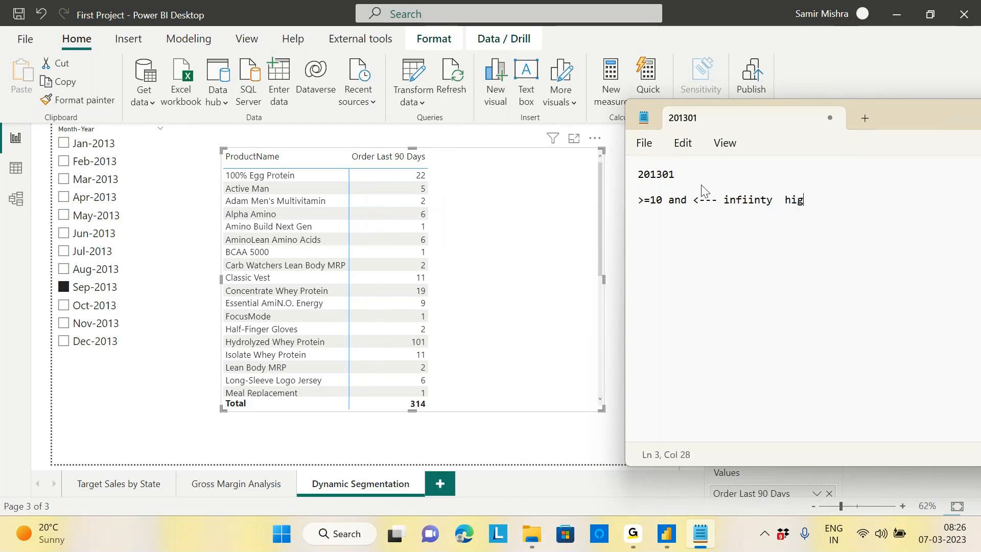
text(h)
Step: Add the rules ">=5 and <=9 Medium" and ">=1 and <=4 low" below the high rule
key(Return)
key(Return)
text(>=5 a)
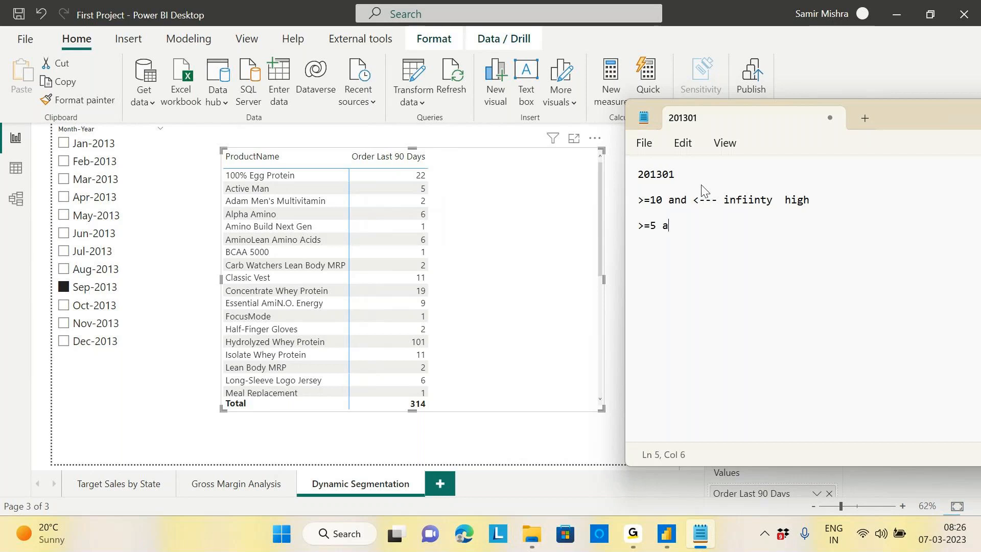
text(nd <=9 meium)
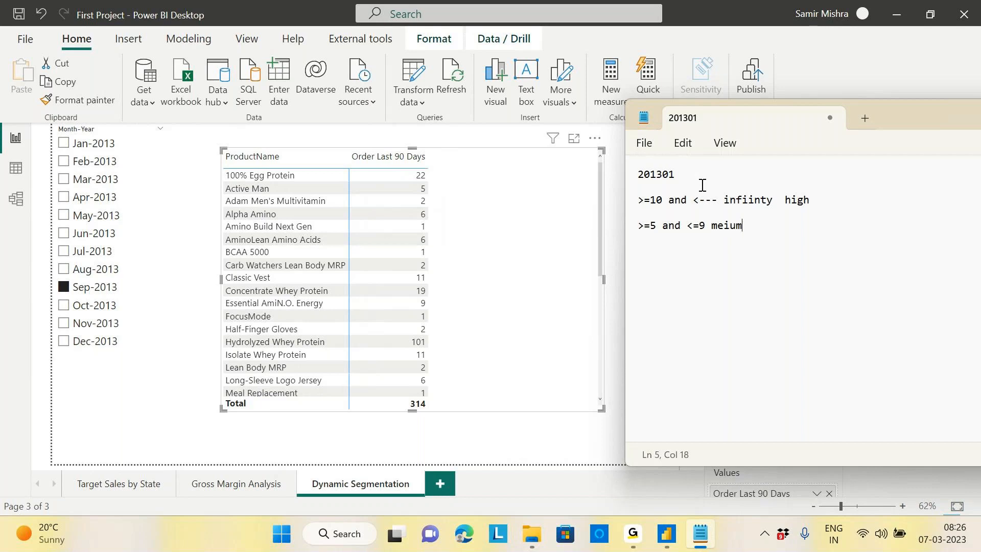
key(BackSpace)
key(BackSpace)
key(BackSpace)
key(BackSpace)
key(BackSpace)
text(Medium)
text(>)
text(=1 and <=)
text(4 low)
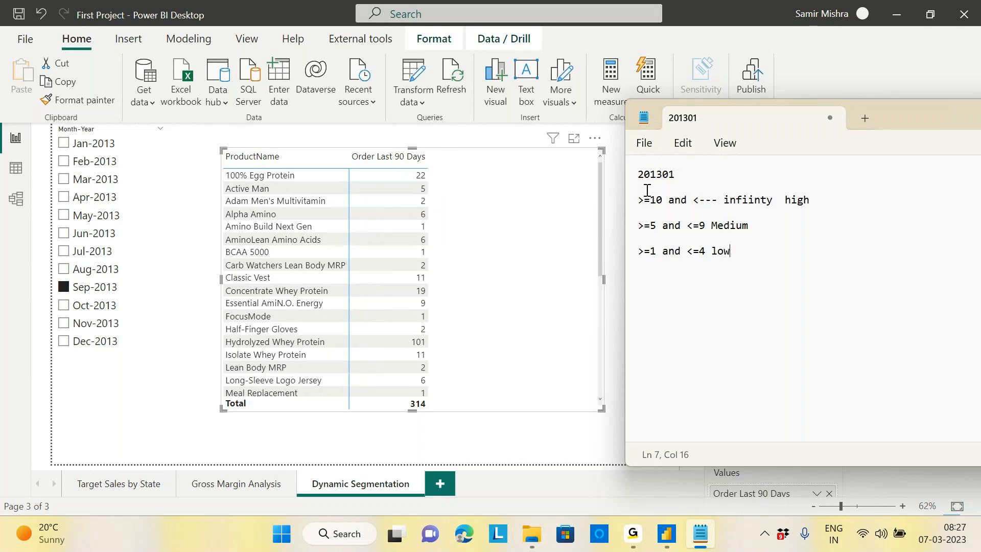
drag(638, 198, 753, 265)
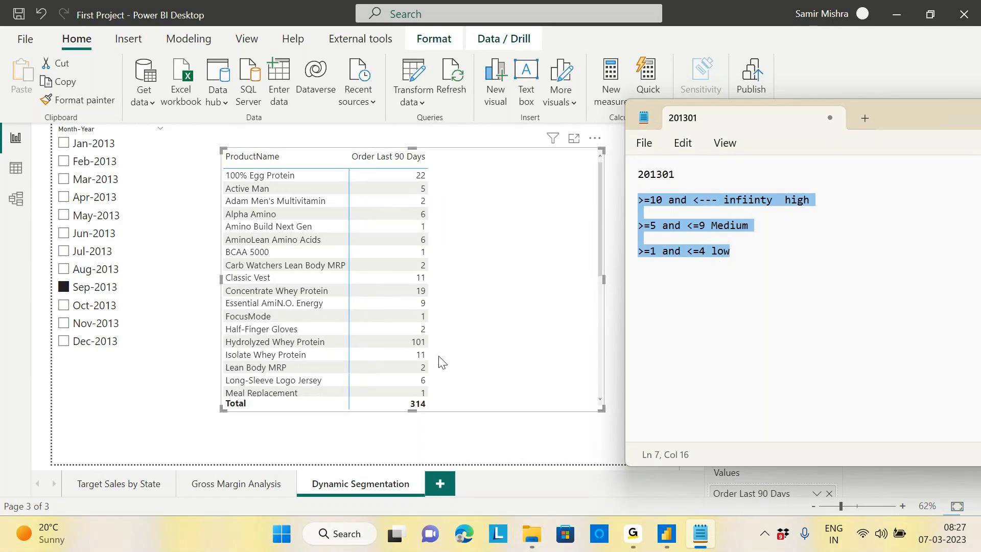
Step: Below the rules, add the heading "slicer:-" with the first label HIGH FREQUENCY in capitals
click(741, 252)
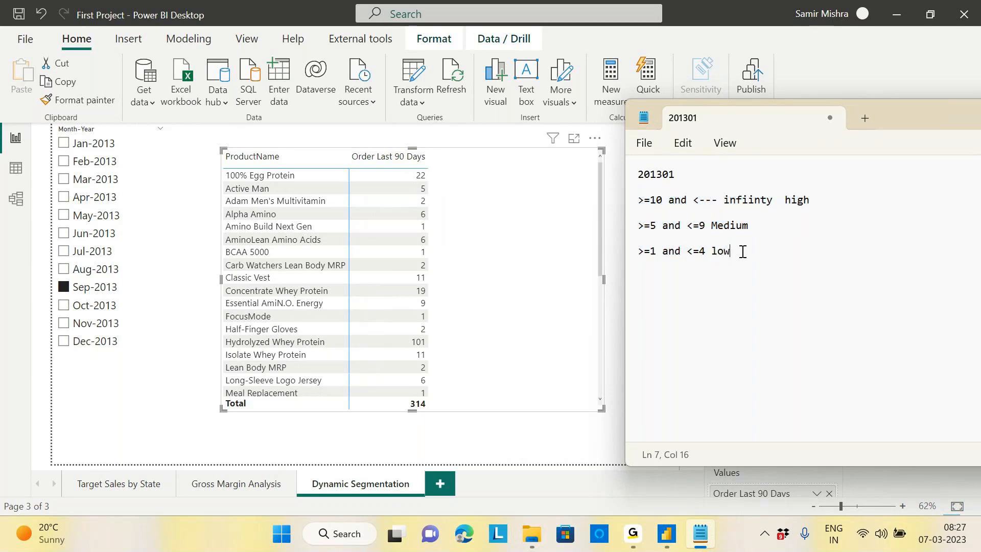
key(Return)
key(Return)
text(slicer:-)
key(Return)
key(Return)
text(high)
key(BackSpace)
key(BackSpace)
key(BackSpace)
key(BackSpace)
key(Caps_Lock)
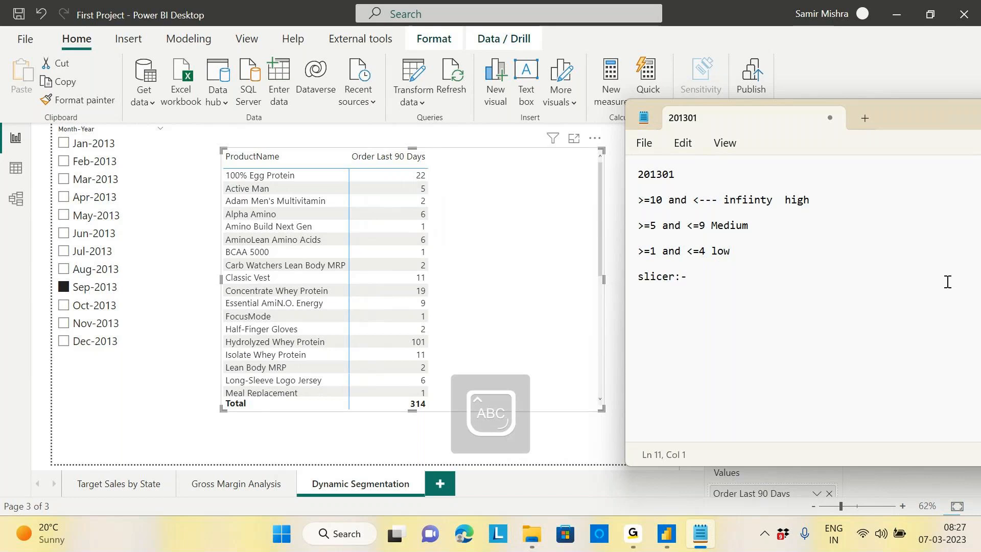
text(HIGH FREQUENCY)
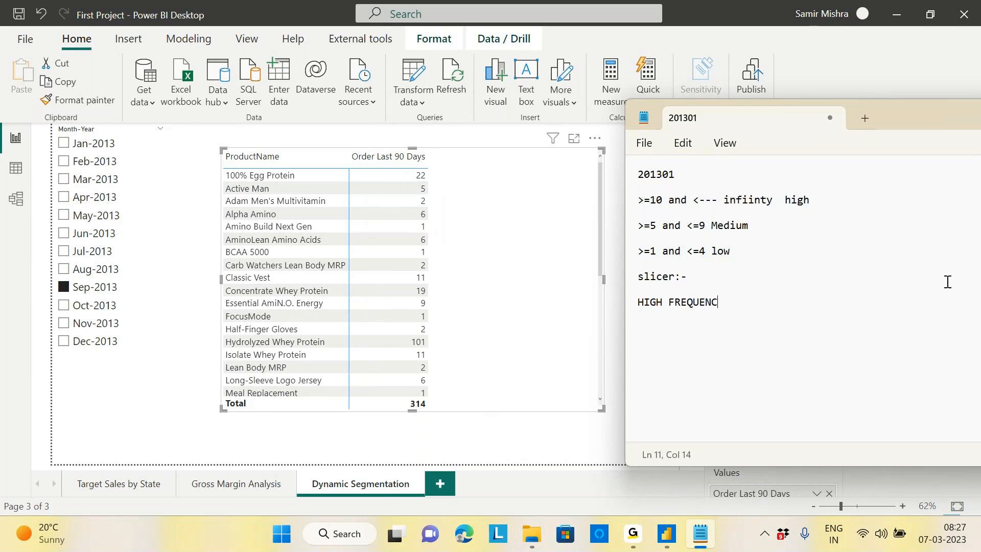
Step: Add the labels MEDIUM FREQUENCY and LOW FREQUENCY on separate lines under HIGH FREQUENCY
key(Return)
key(Return)
text(MEDIUM FREQUENCY)
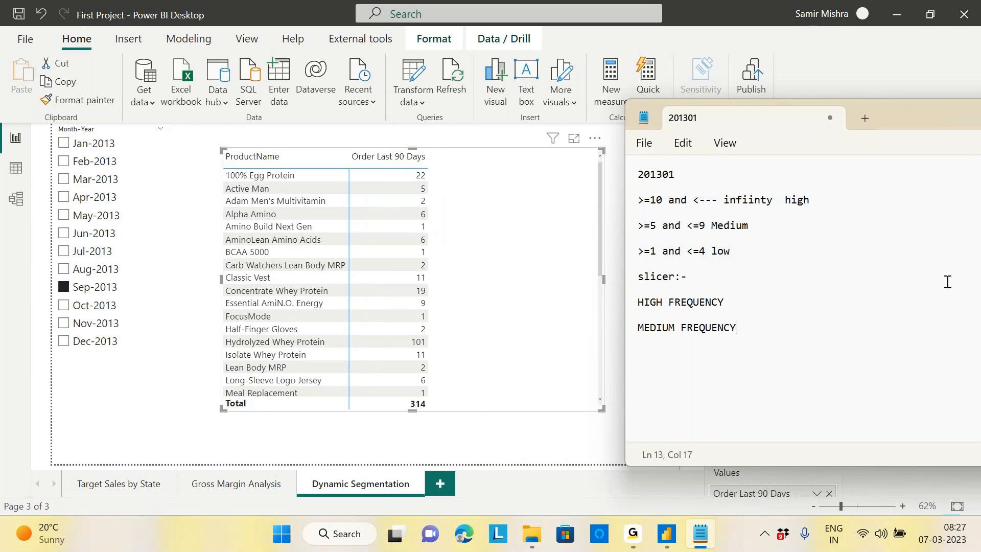
text( LOW)
key(BackSpace)
key(BackSpace)
key(BackSpace)
key(Return)
text(LOW FREQUENCY)
Step: Review the order ranges and the three slicer frequency labels in the notes, and return to Power BI Desktop
drag(639, 198, 753, 256)
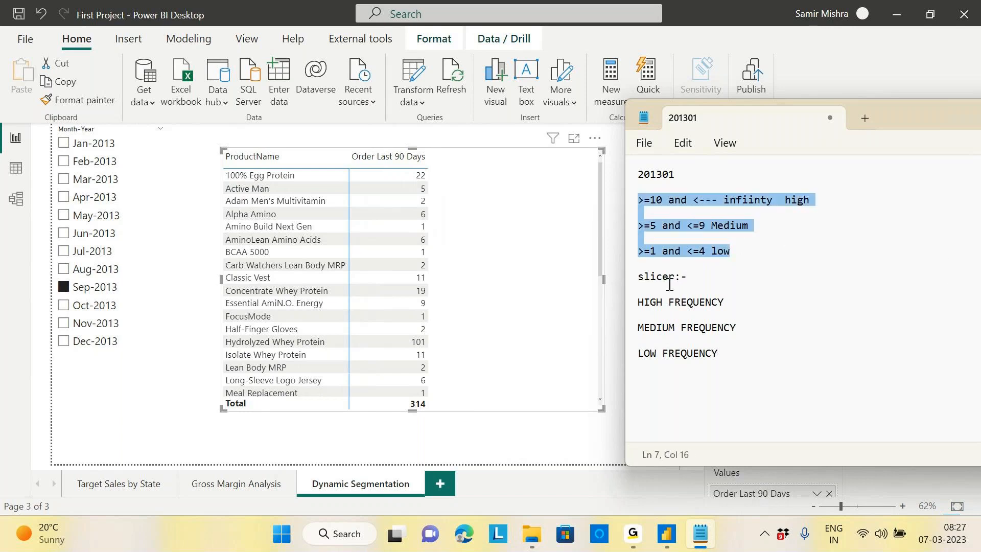
drag(639, 279, 723, 355)
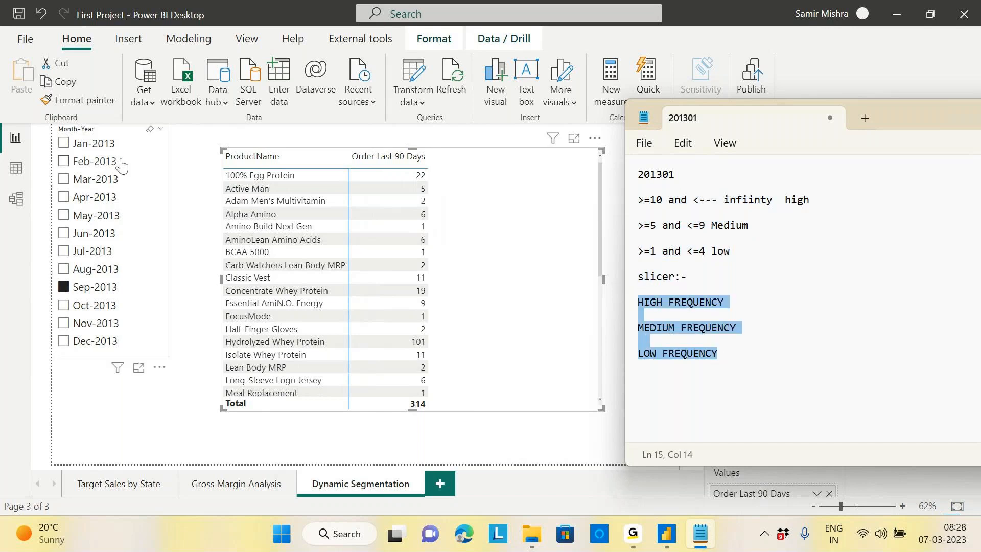
click(639, 313)
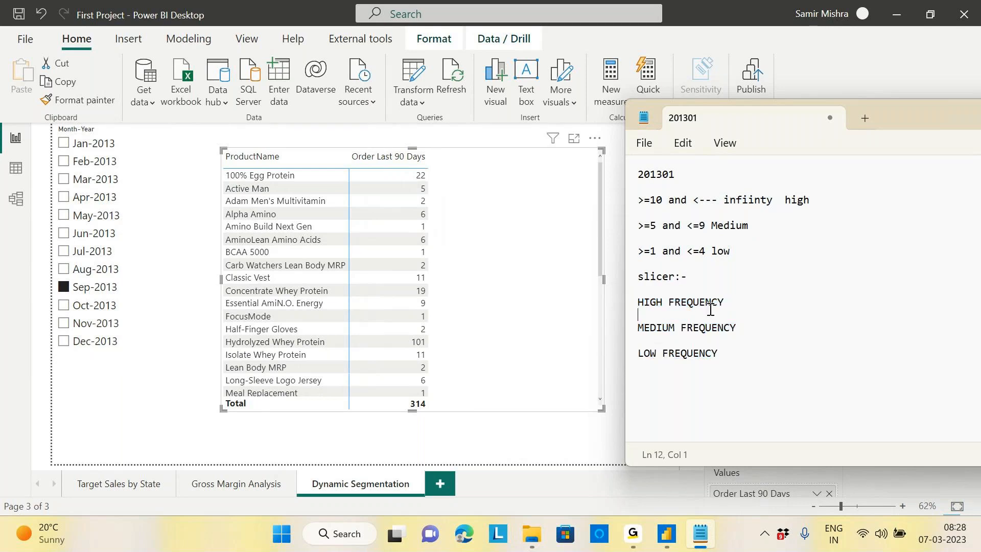
drag(639, 302, 724, 307)
drag(639, 327, 736, 329)
drag(639, 353, 719, 360)
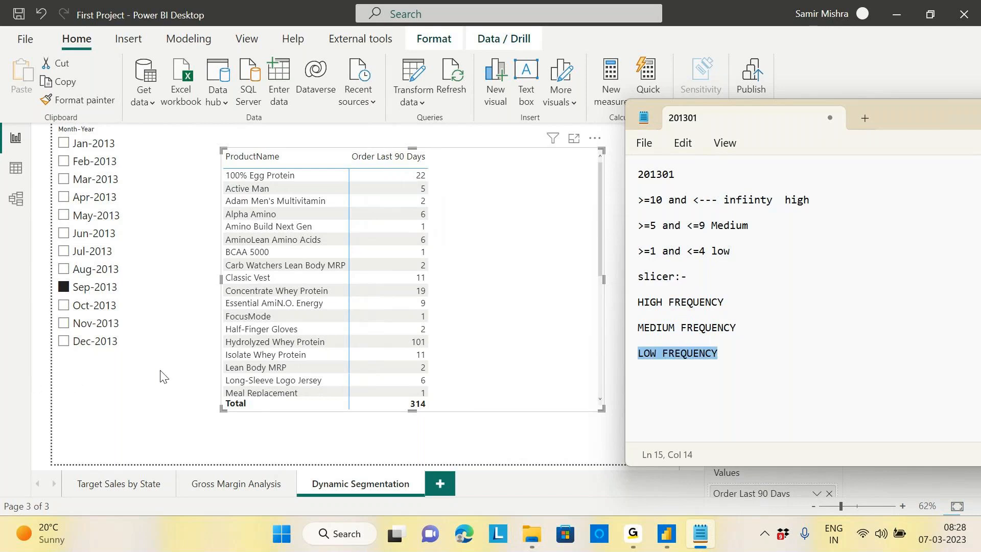
drag(903, 116, 586, 112)
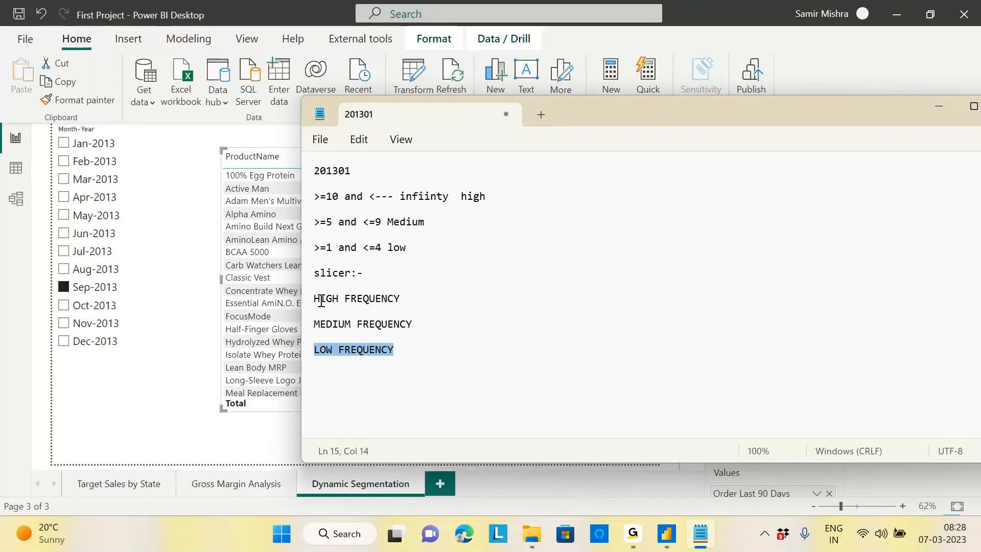
drag(313, 300, 399, 350)
drag(689, 115, 639, 130)
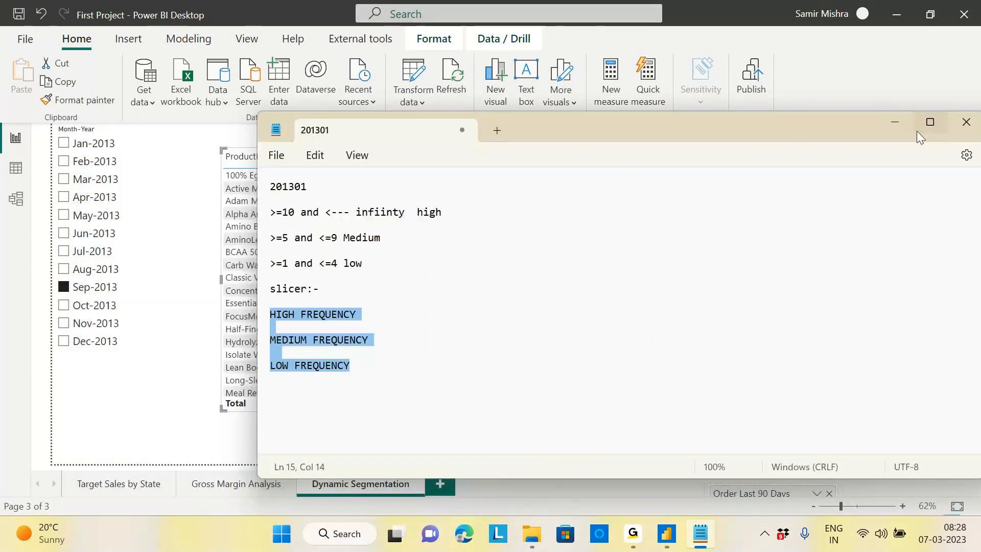
click(894, 123)
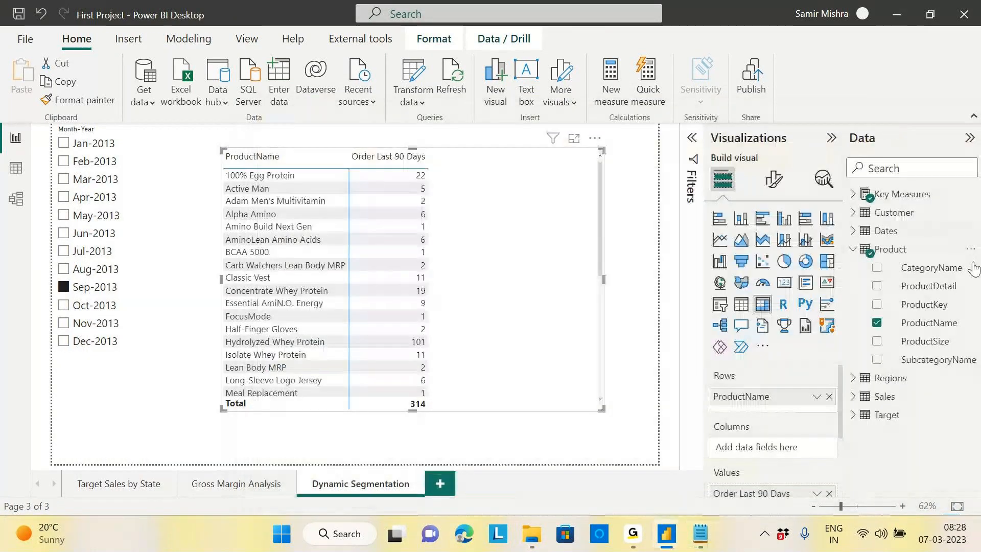
Step: Collapse the Product table's fields and recheck the high rule and frequency labels in Notepad against the report page
click(853, 249)
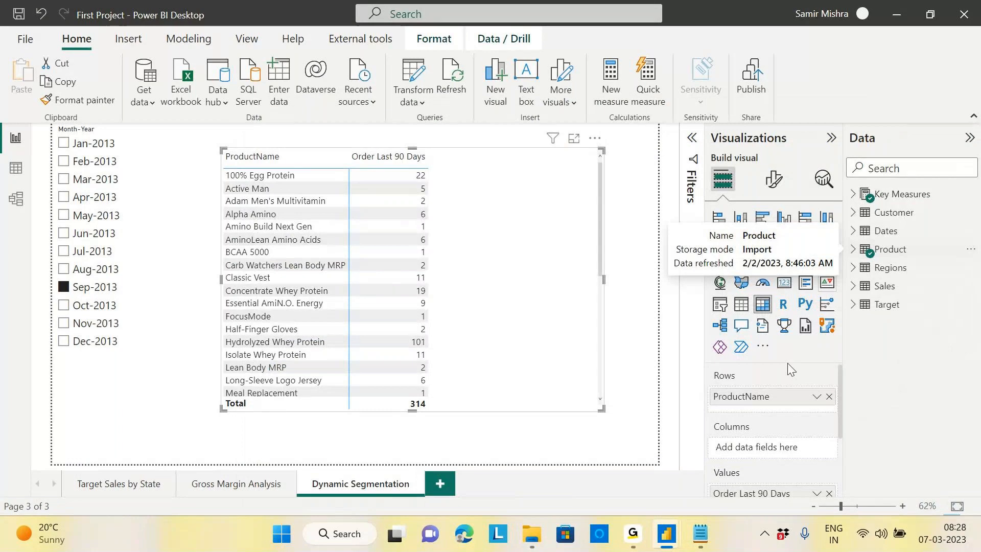
click(697, 546)
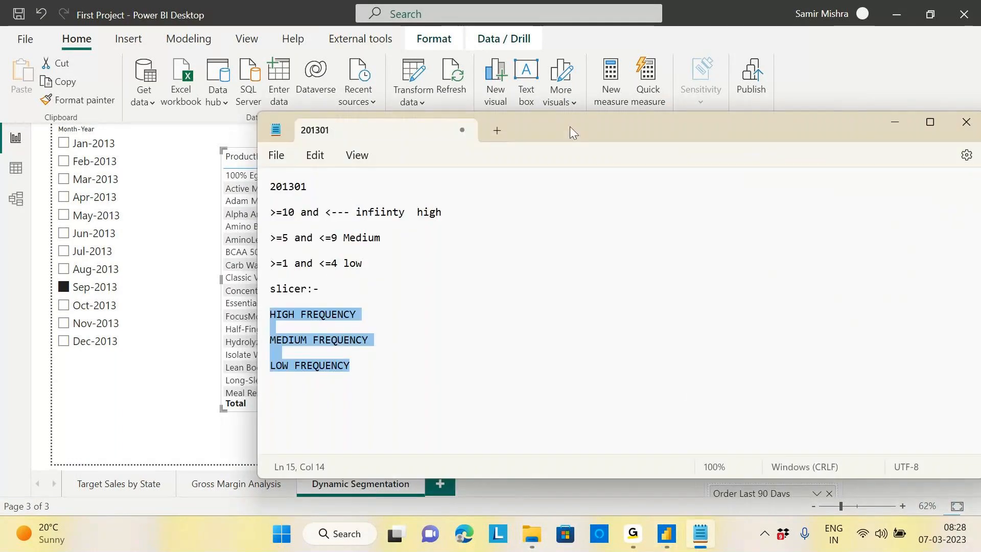
drag(569, 126, 778, 117)
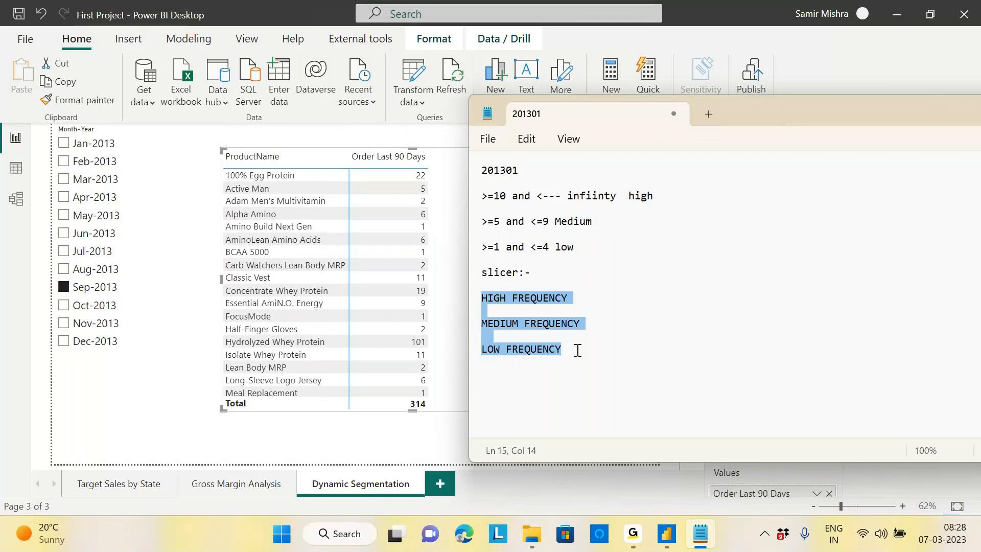
drag(843, 121, 543, 125)
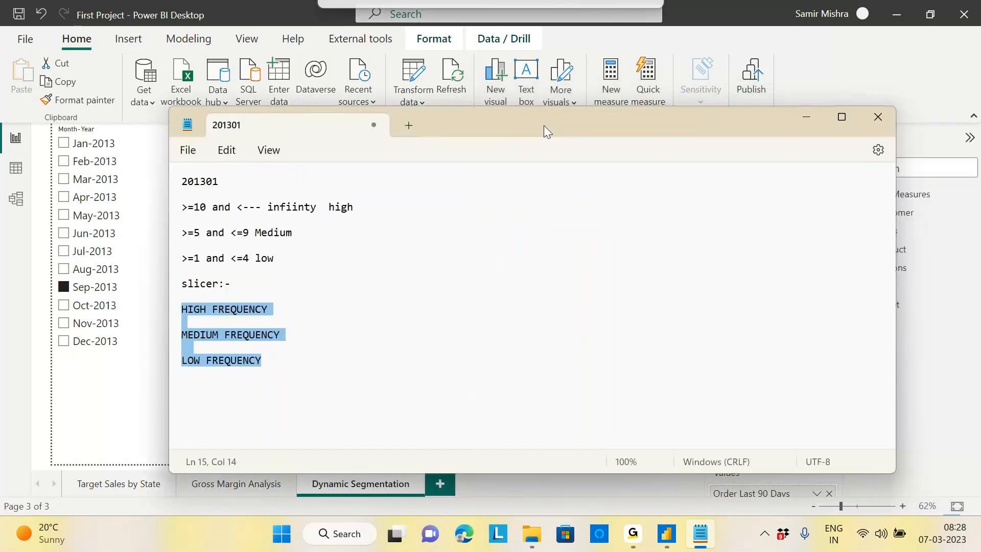
click(834, 118)
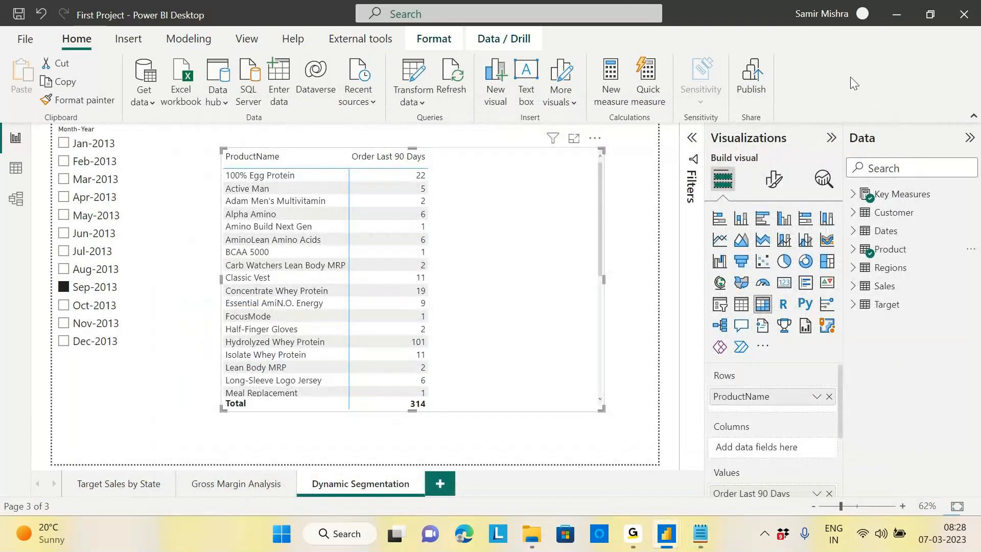
click(700, 533)
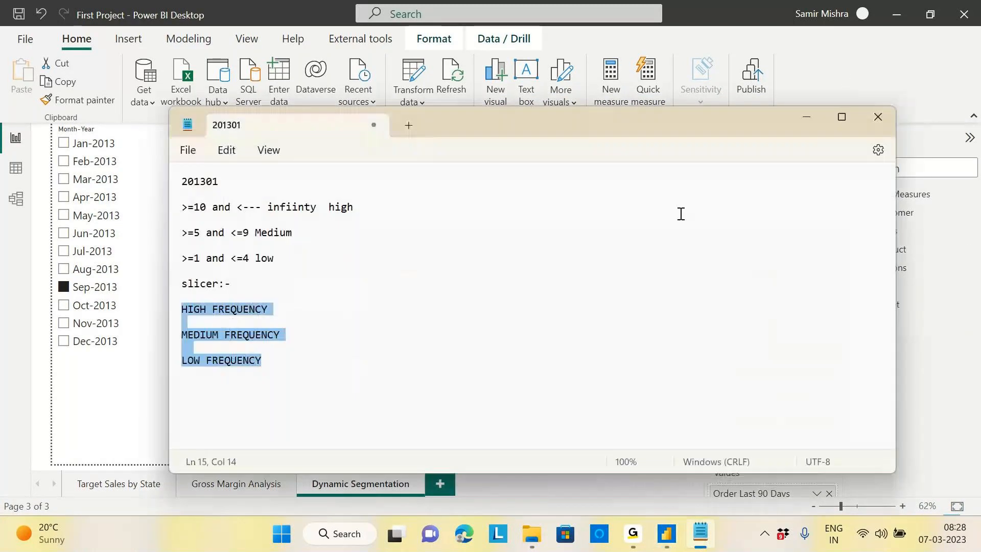
drag(328, 207, 353, 208)
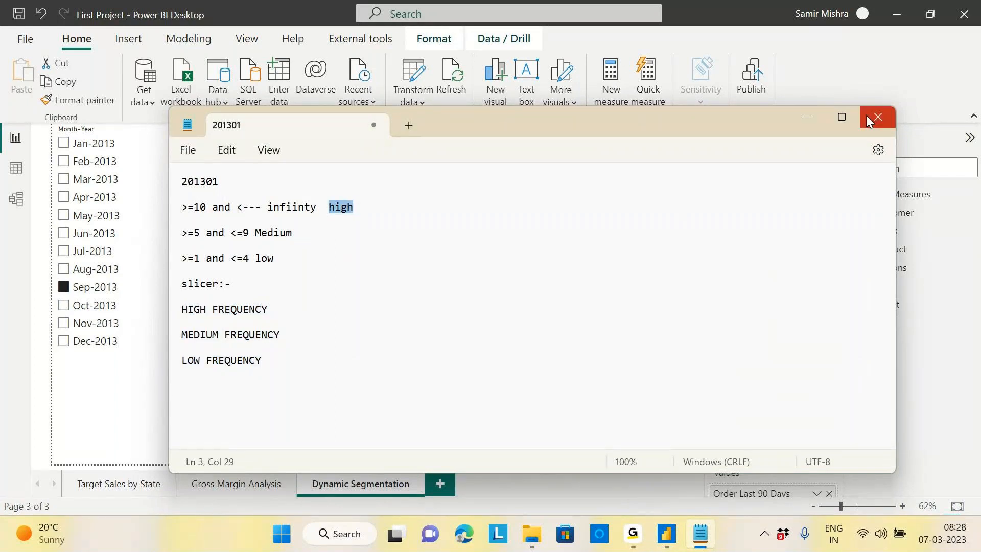
click(810, 120)
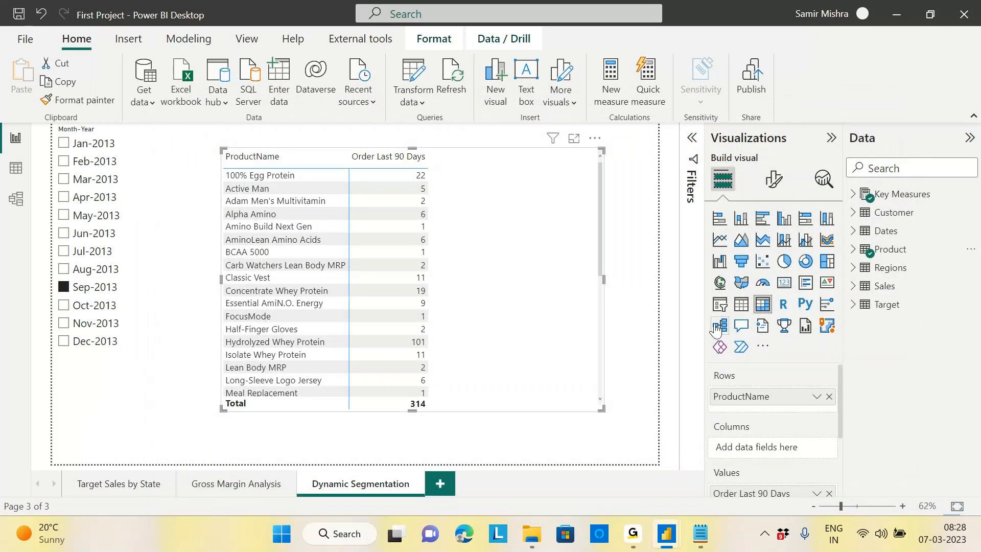
Step: Add an empty slicer below the Month-Year slicer and enlarge it to fill the space near the page's lower edge
click(163, 415)
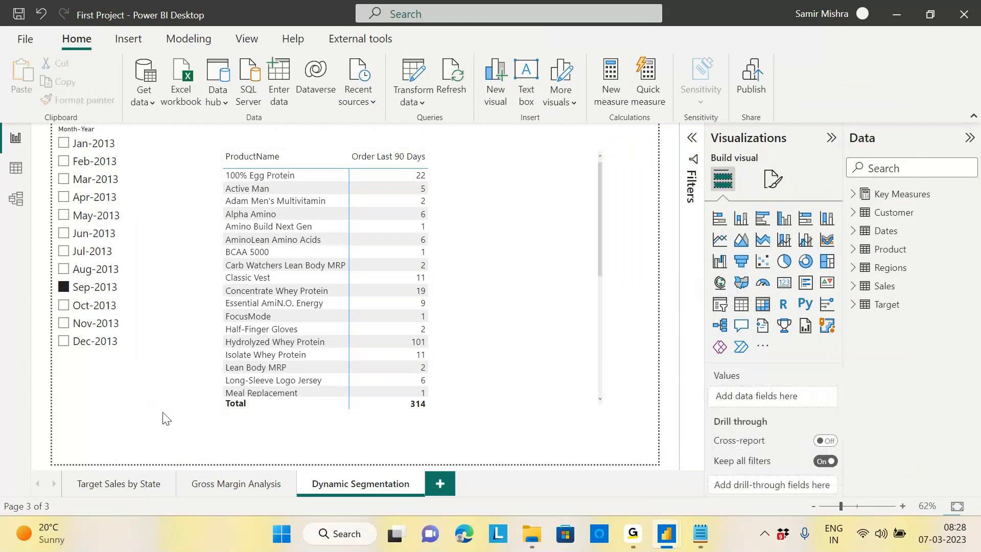
click(720, 307)
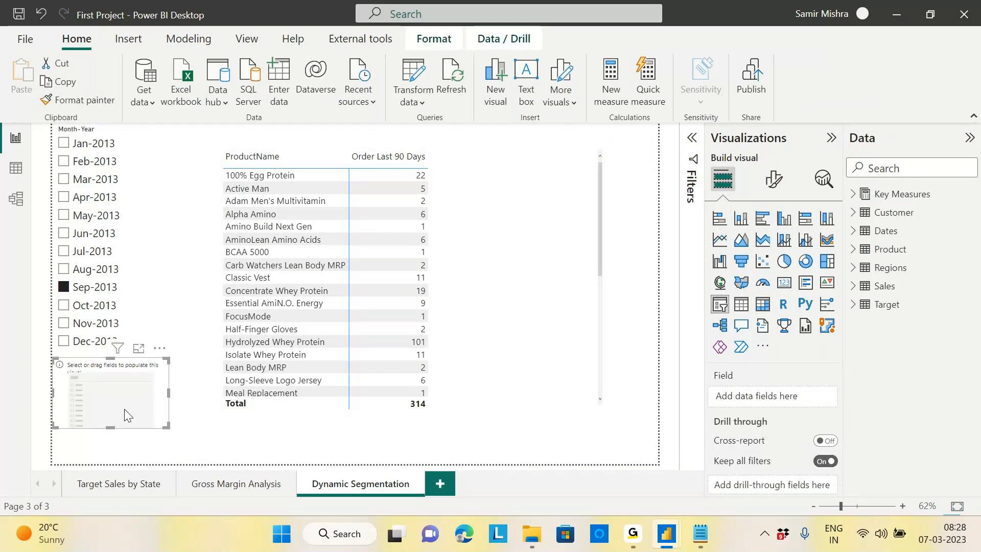
drag(124, 408, 168, 460)
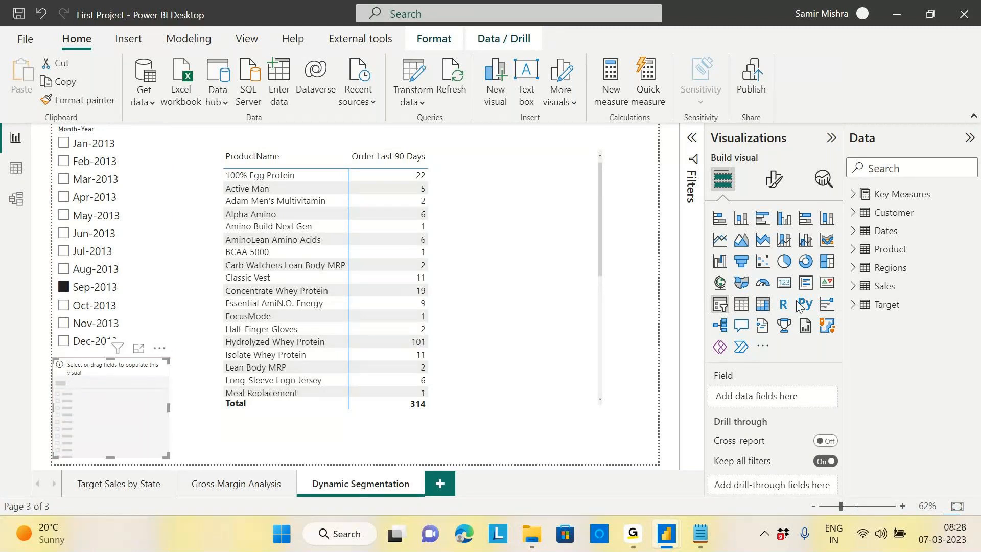
Step: Try to place the Cost of Sales measure in the empty slicer, and make the slicer narrower
click(855, 195)
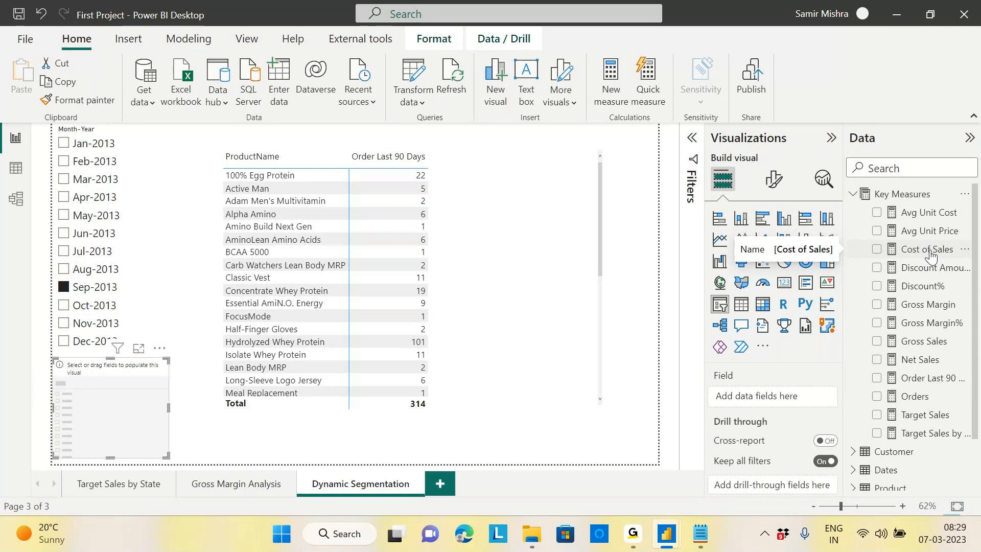
drag(931, 254, 132, 417)
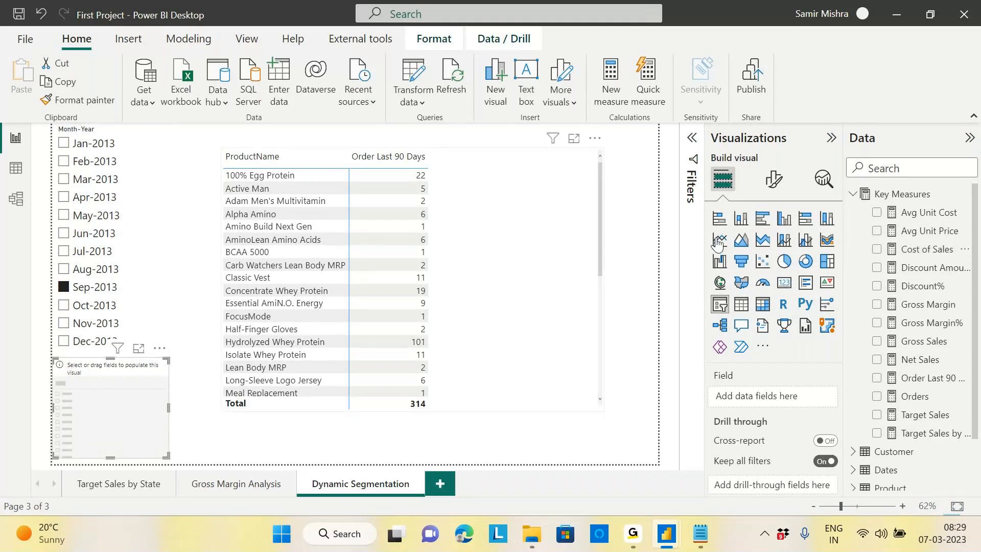
drag(927, 249, 132, 423)
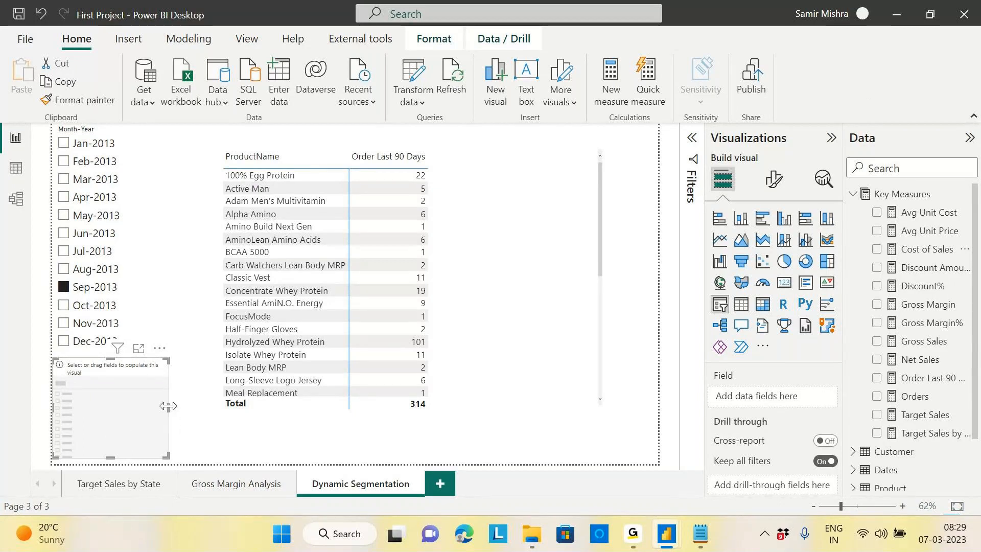
drag(168, 407, 149, 407)
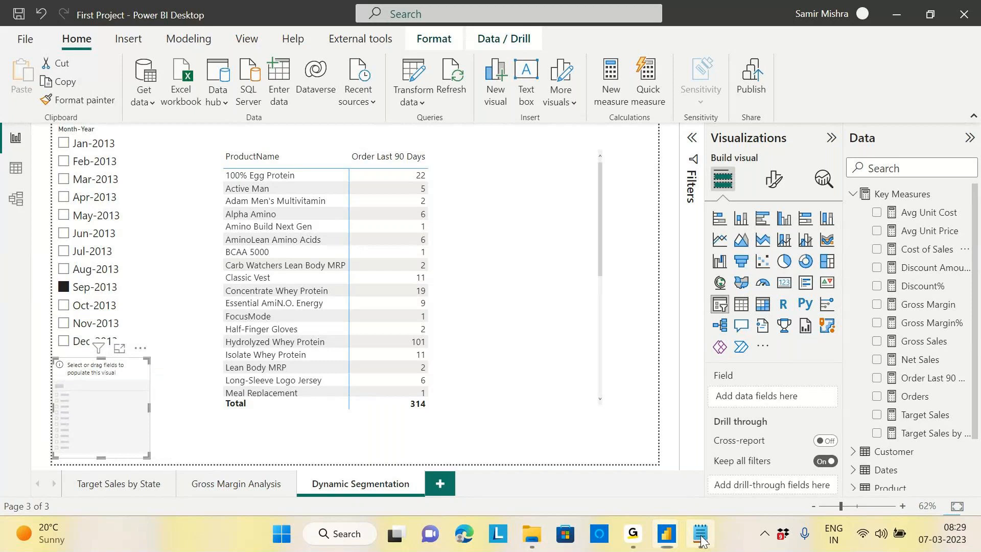
Step: Switch to Notepad to review the three order-range rules and the slicer frequency labels, and return to Power BI Desktop
click(701, 541)
drag(596, 112, 694, 103)
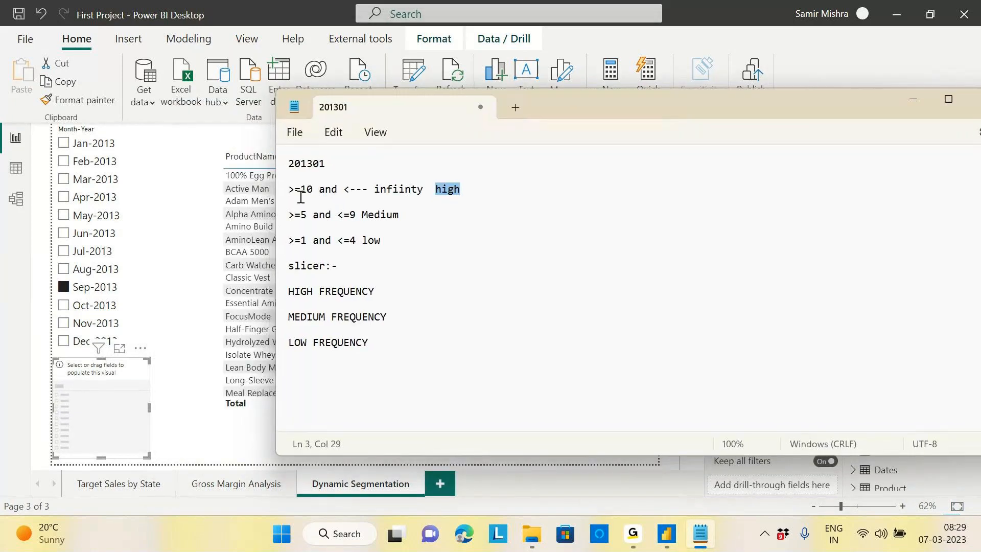
drag(290, 189, 388, 240)
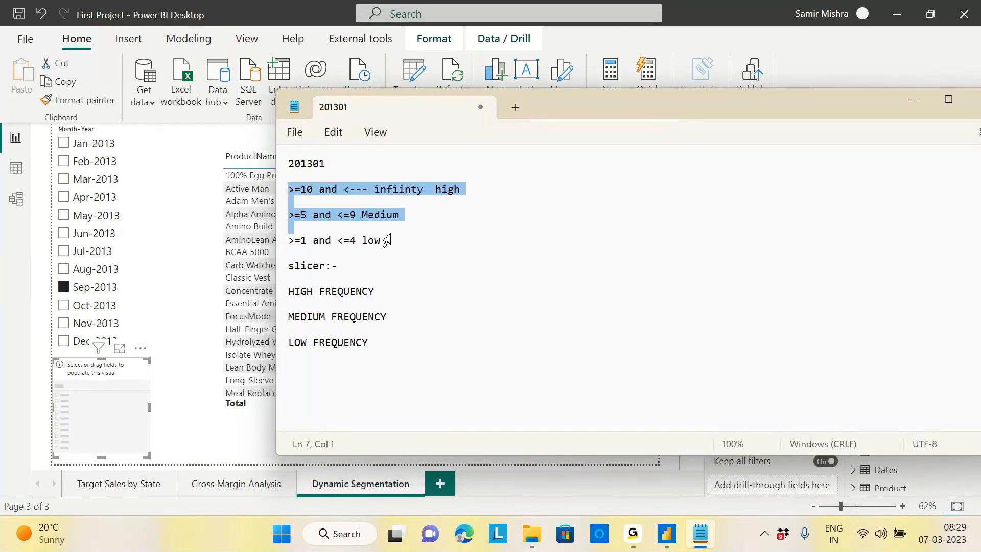
click(416, 311)
drag(288, 291, 372, 344)
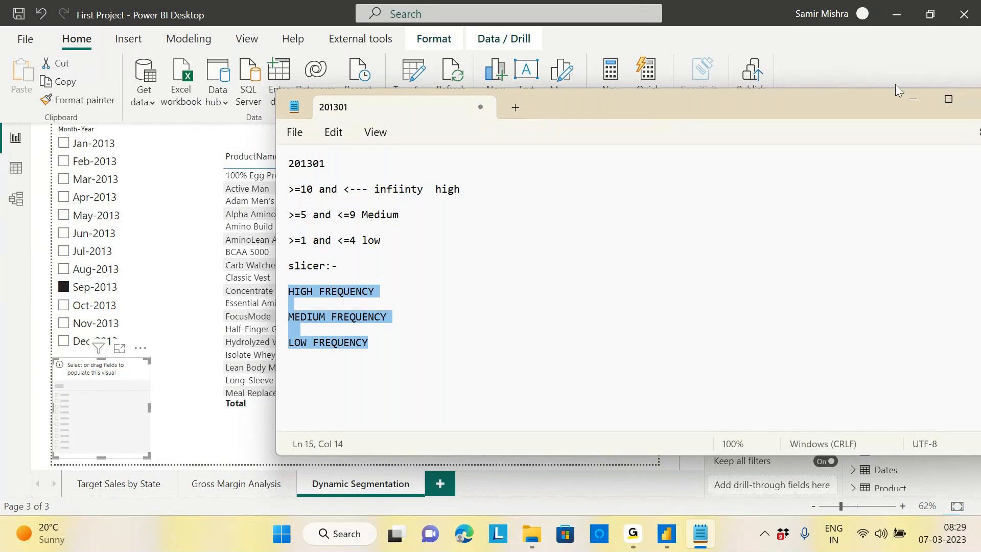
click(912, 104)
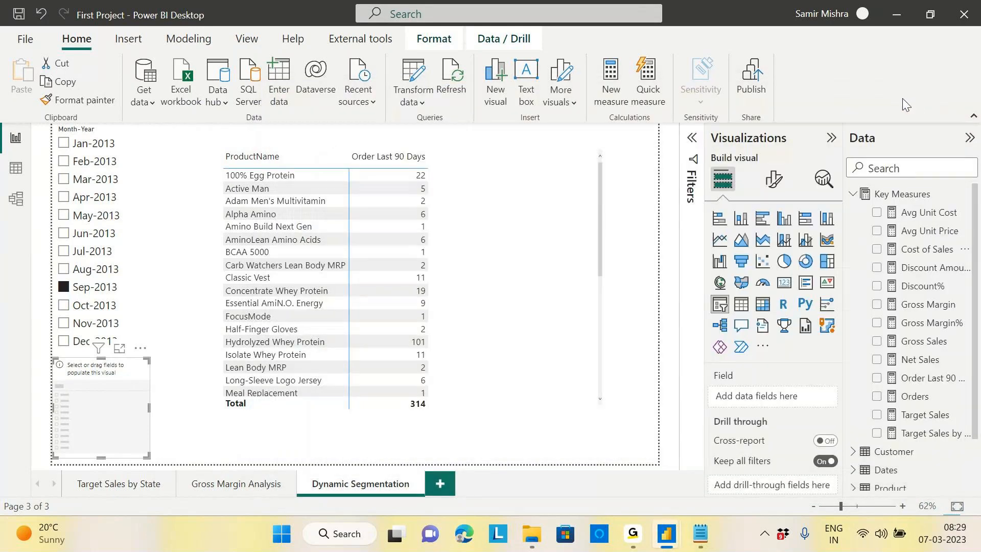
Step: Inspect the Customer, Dates, Product and Sales tables for a frequency field, recheck the Notepad labels and return to the report page
click(884, 196)
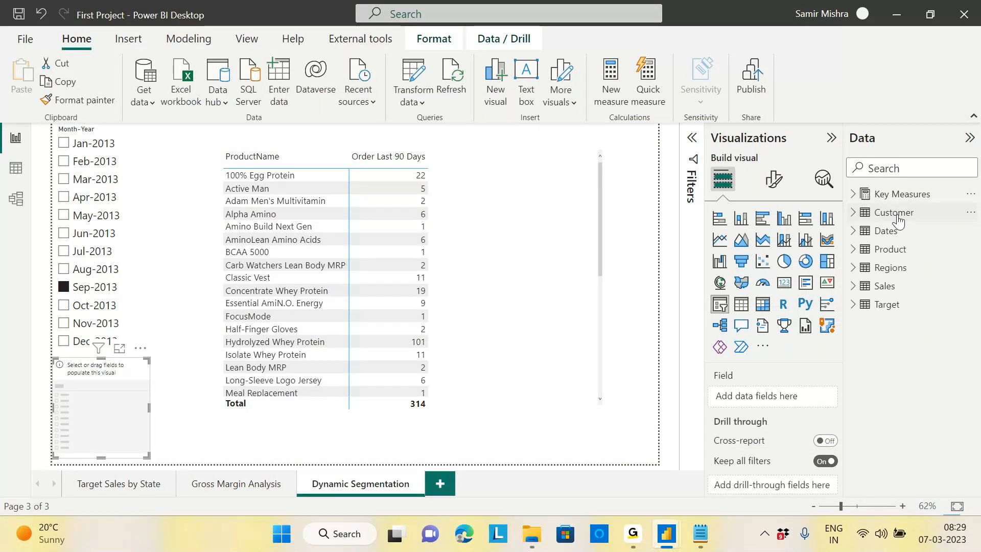
click(16, 168)
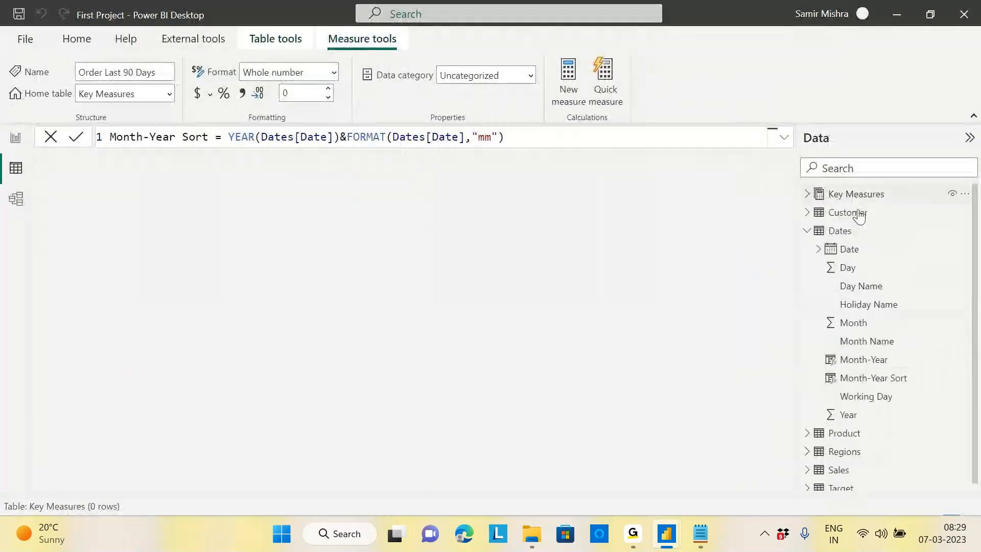
click(863, 231)
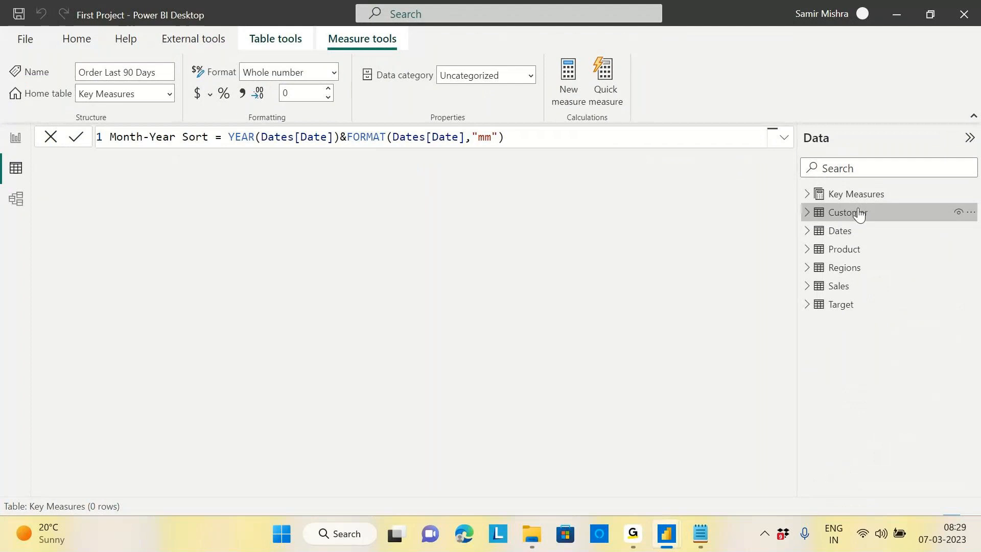
click(859, 213)
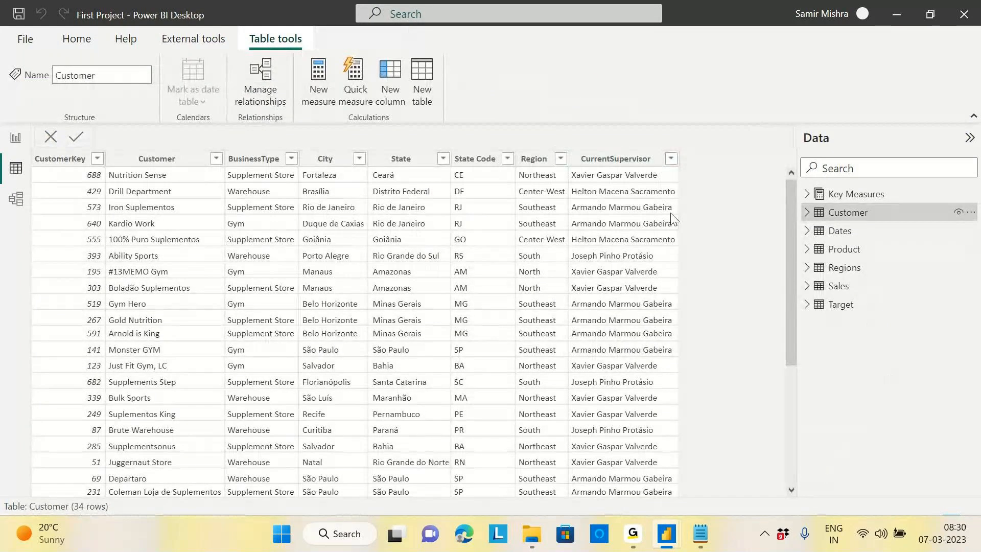
click(817, 231)
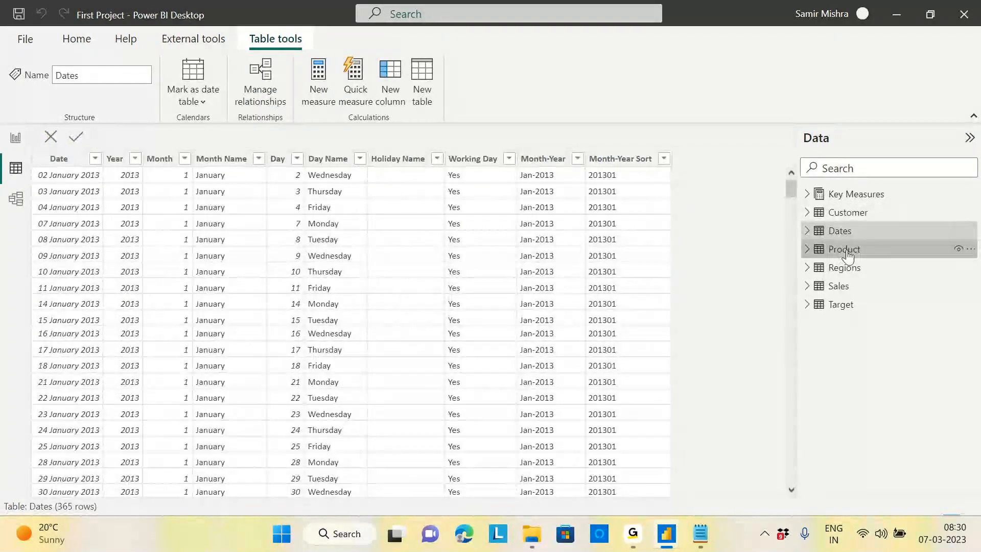
click(845, 251)
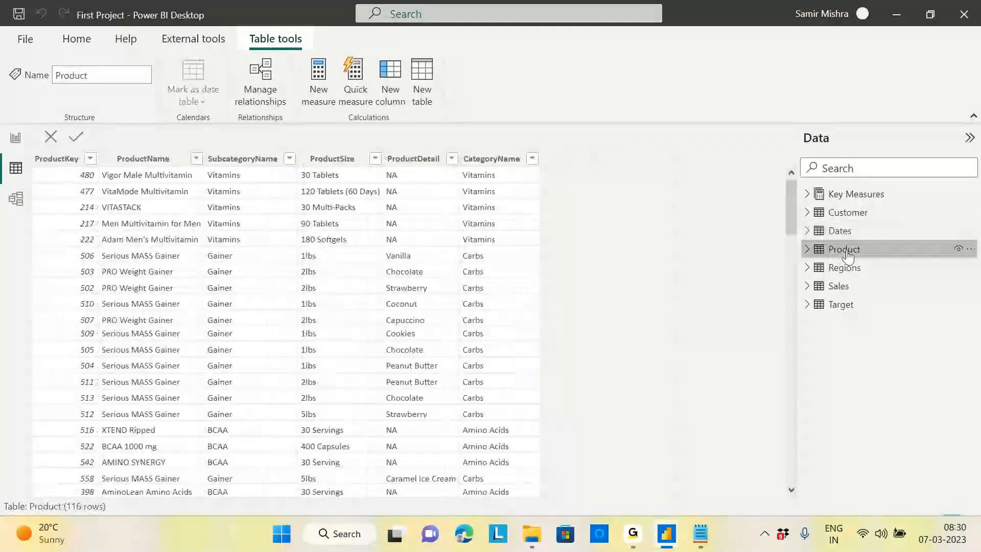
click(837, 287)
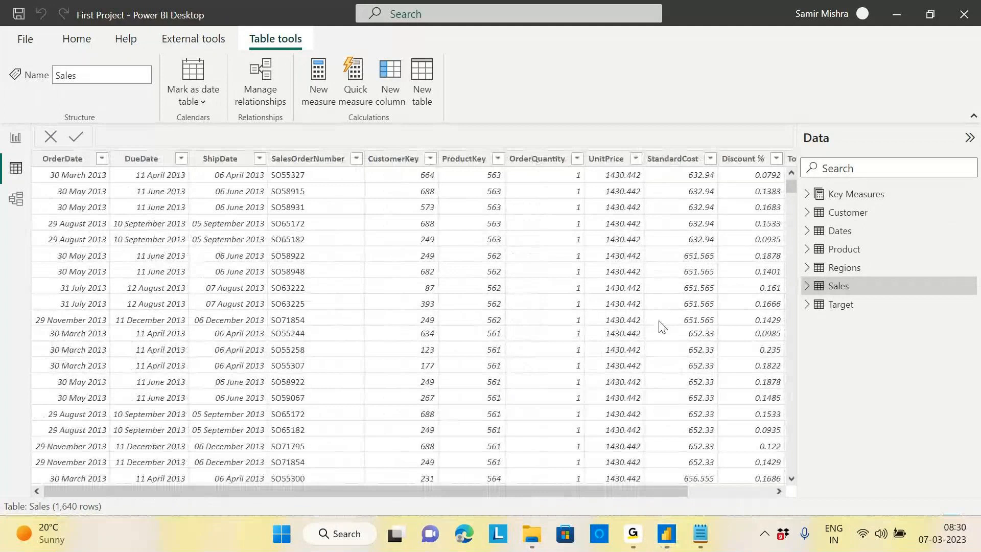
key(alt+Tab)
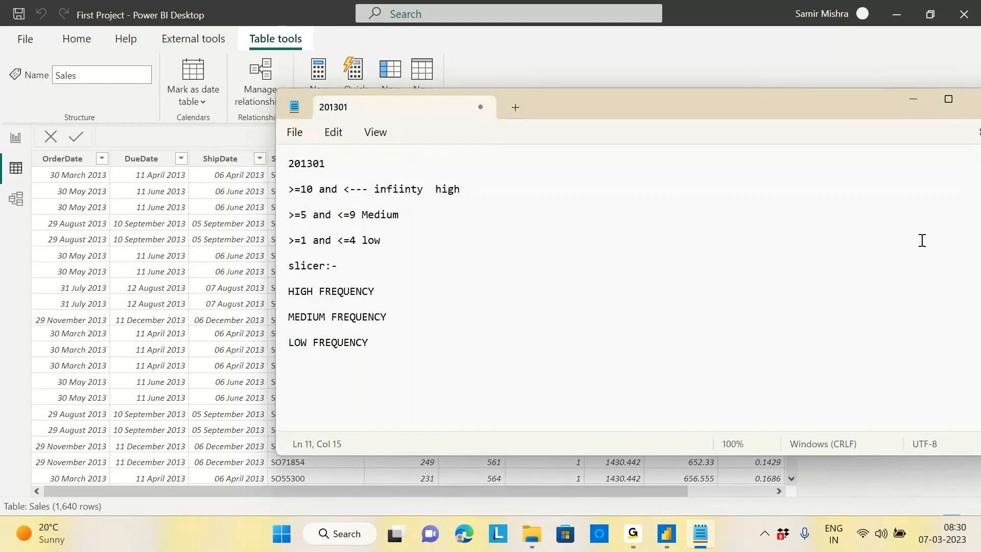
click(913, 100)
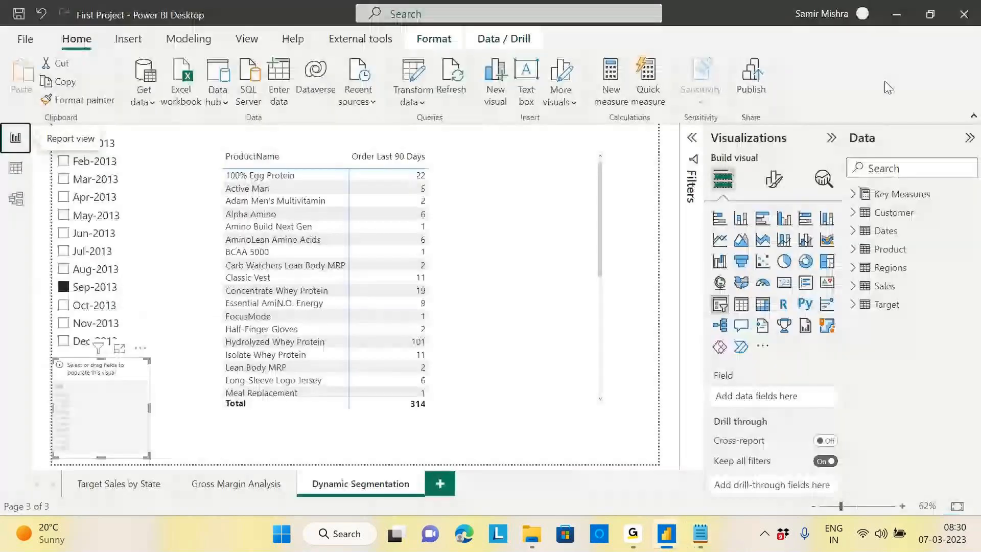
Step: Save the report and start a manually entered table named Frequency
click(19, 14)
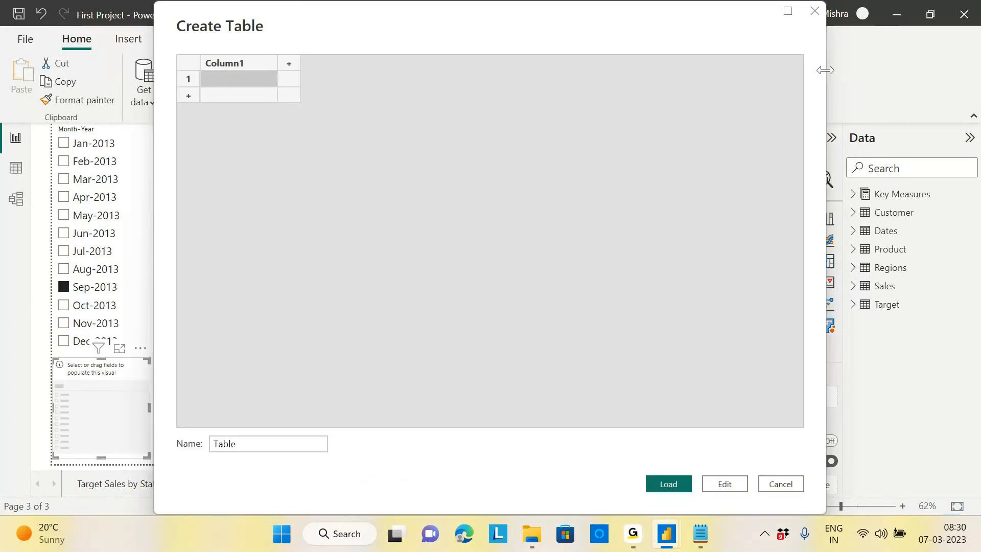
double_click(212, 444)
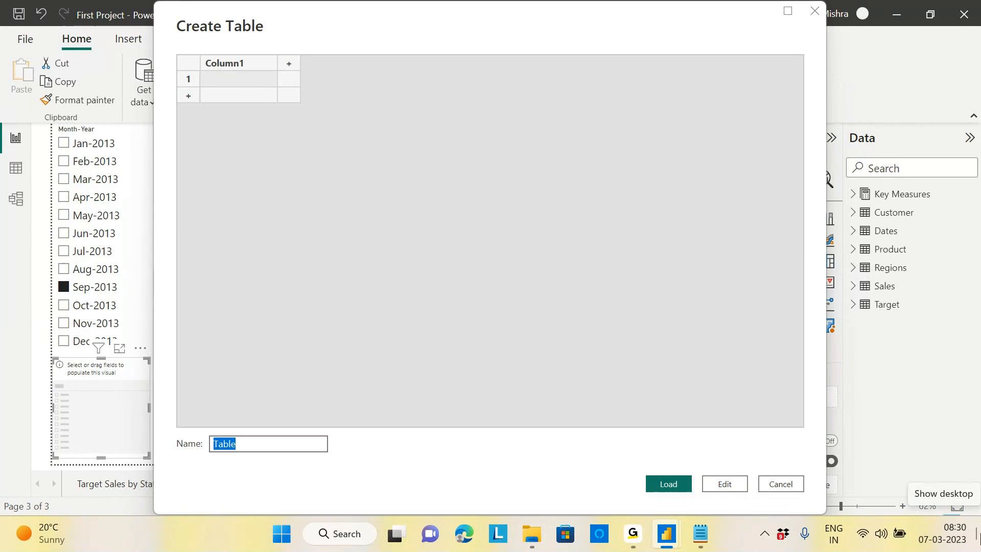
text(fA)
key(BackSpace)
key(BackSpace)
key(Caps_Lock)
text(Frequency)
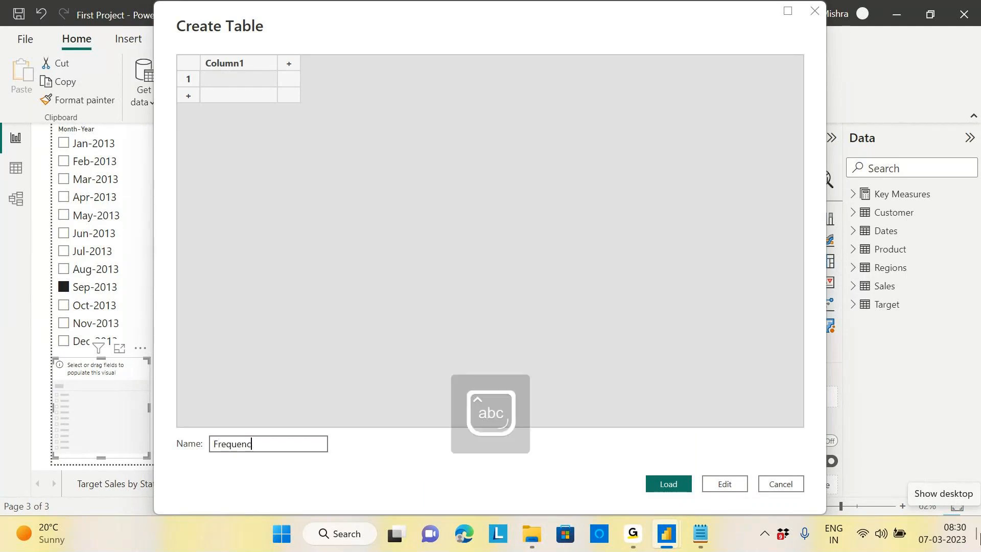
Step: Name the table's first column Id and add a second column named Frequency
double_click(238, 62)
text(Id)
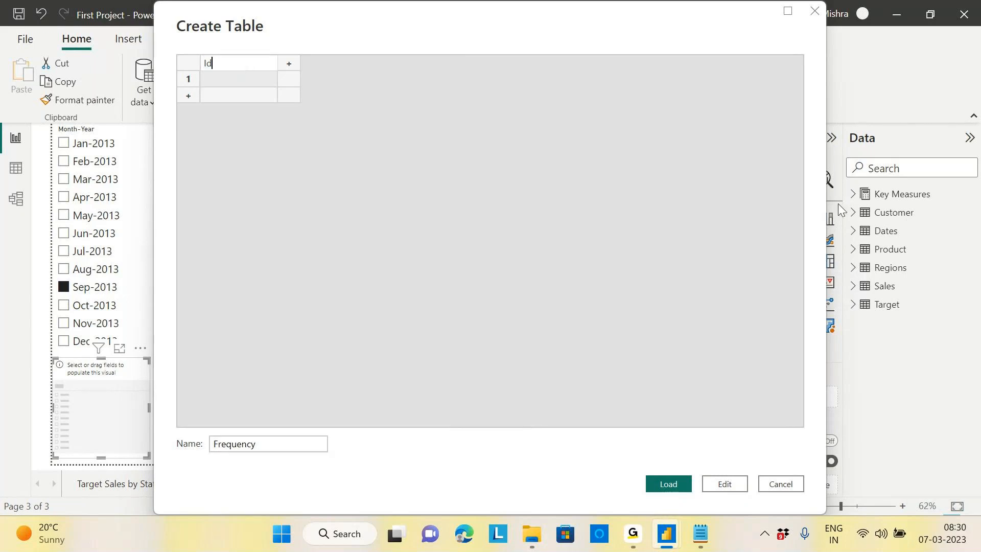
click(289, 64)
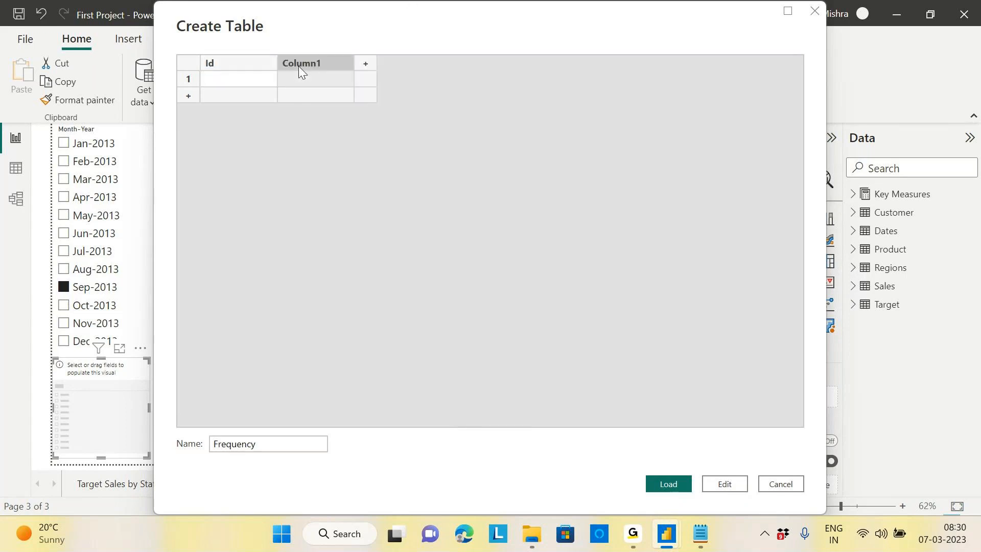
double_click(329, 66)
text(Frequ)
key(BackSpace)
key(BackSpace)
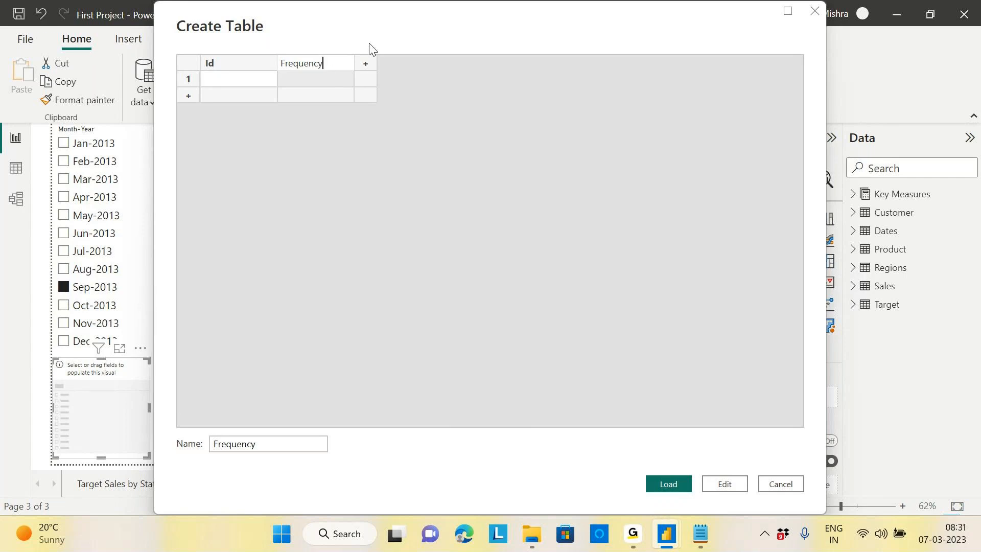
Step: Add two more columns named Low and High to the new table
click(370, 62)
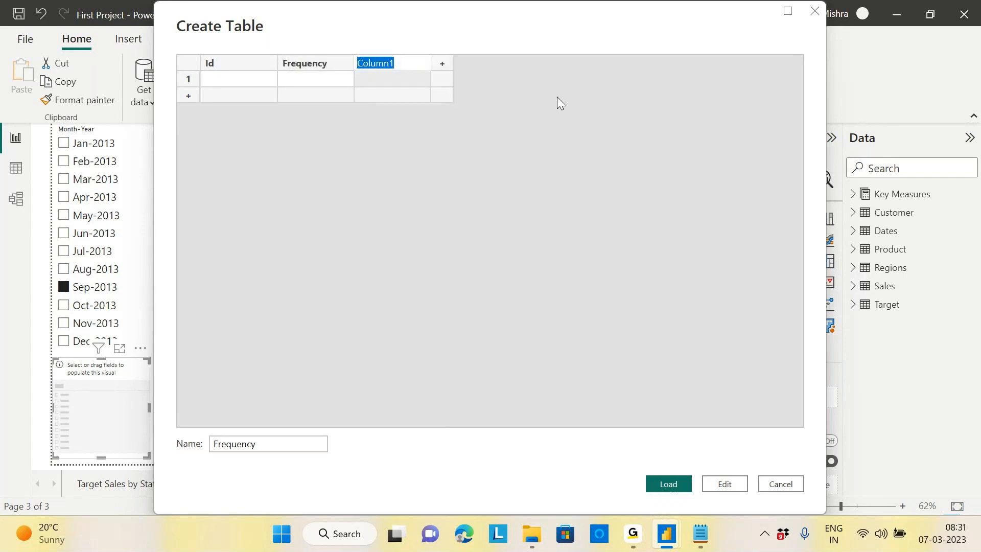
text(Low)
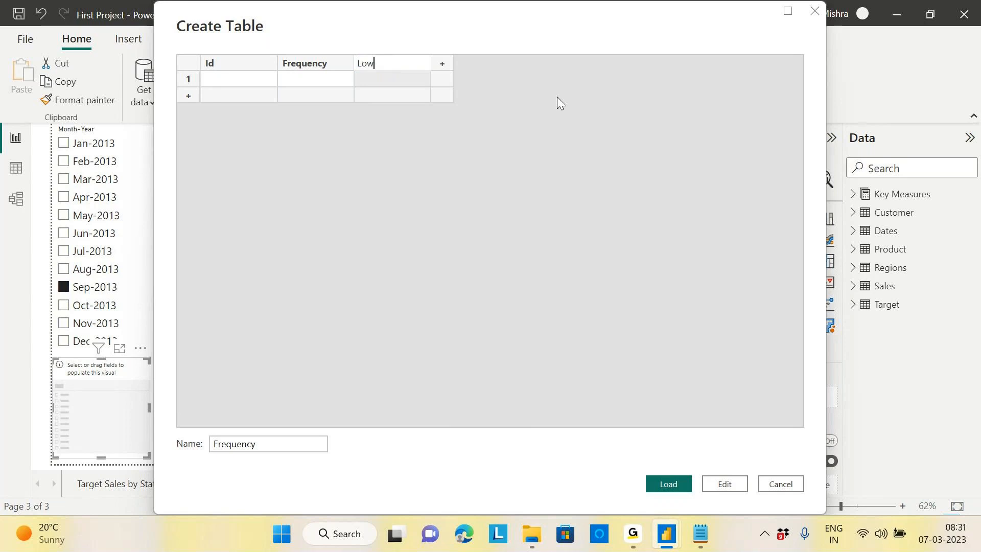
click(446, 63)
text(high)
key(BackSpace)
key(BackSpace)
key(BackSpace)
key(BackSpace)
text(High)
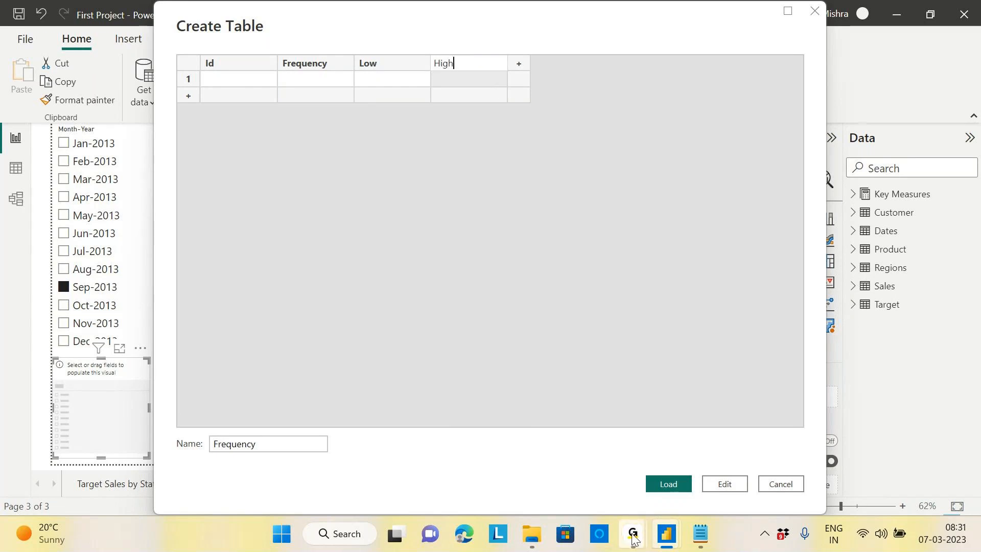
mouse_move(633, 534)
click(688, 477)
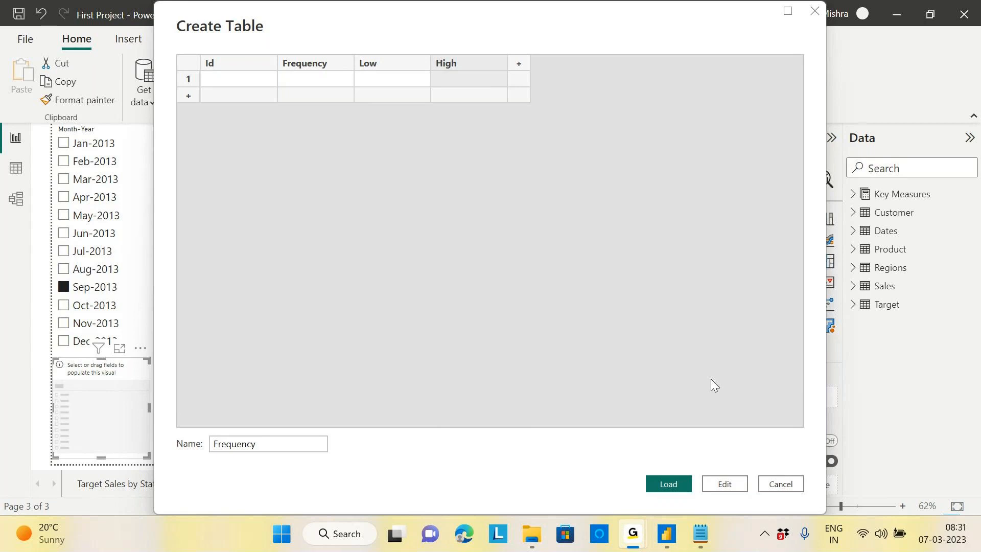
mouse_move(666, 534)
click(721, 480)
Step: Fill the Id column with 1, 2 and 3 in three rows
click(228, 83)
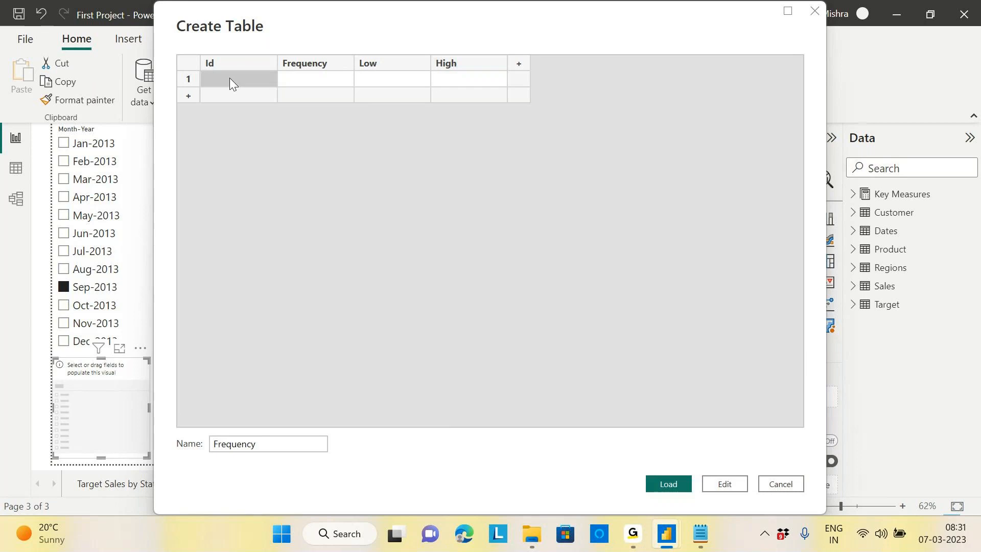
text(1)
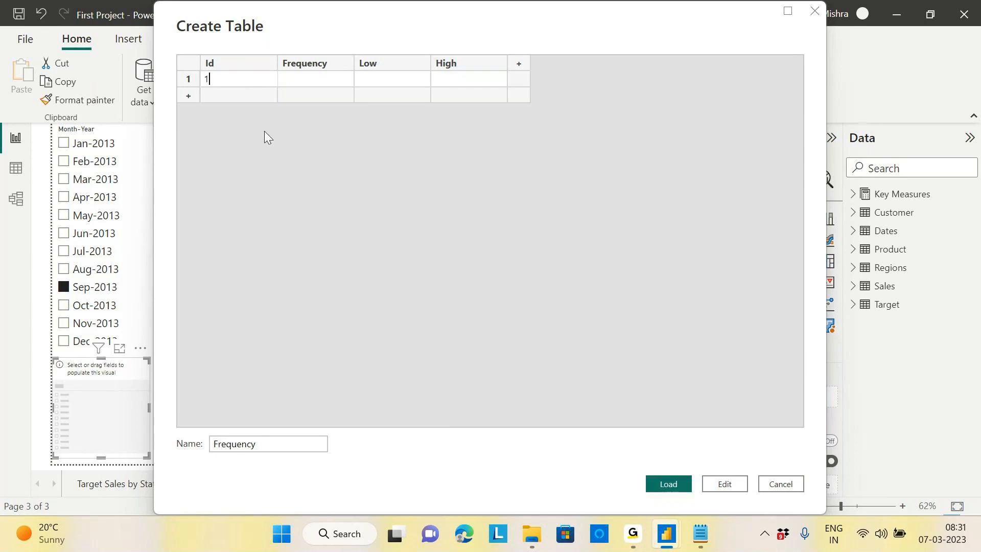
click(234, 92)
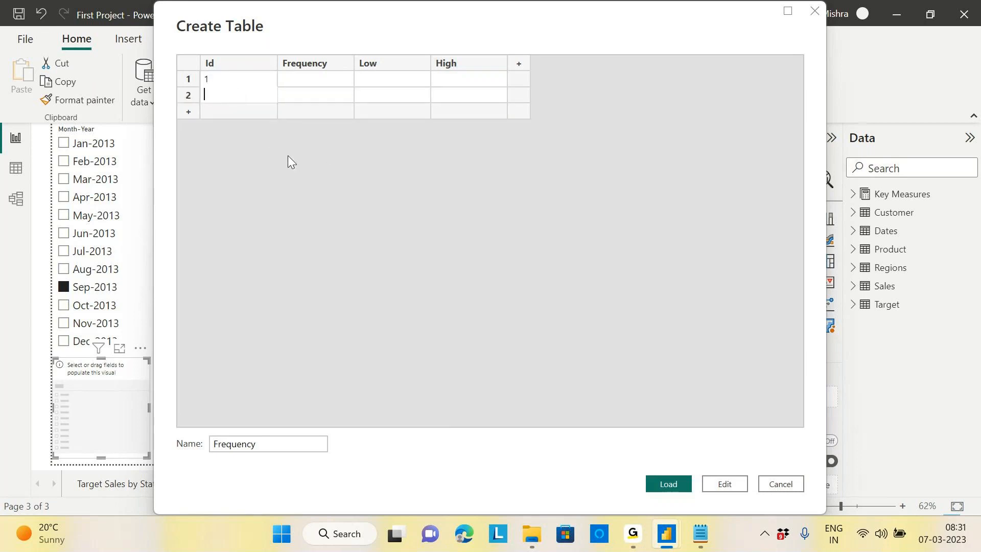
text(2)
click(226, 111)
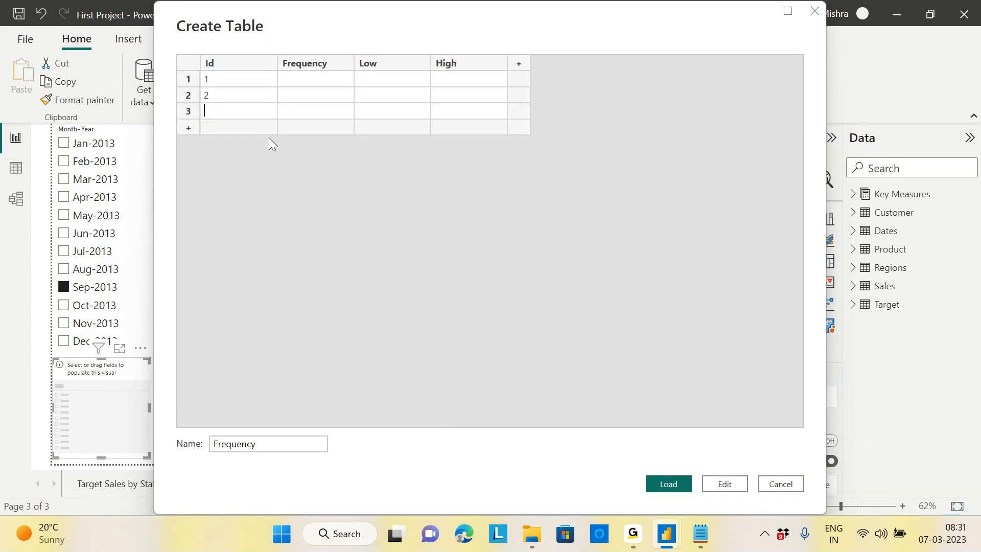
text(3)
Step: Enter High Frequency as the Frequency value in the first row, following the segment names in the Notepad notes
click(301, 82)
text(High)
click(700, 534)
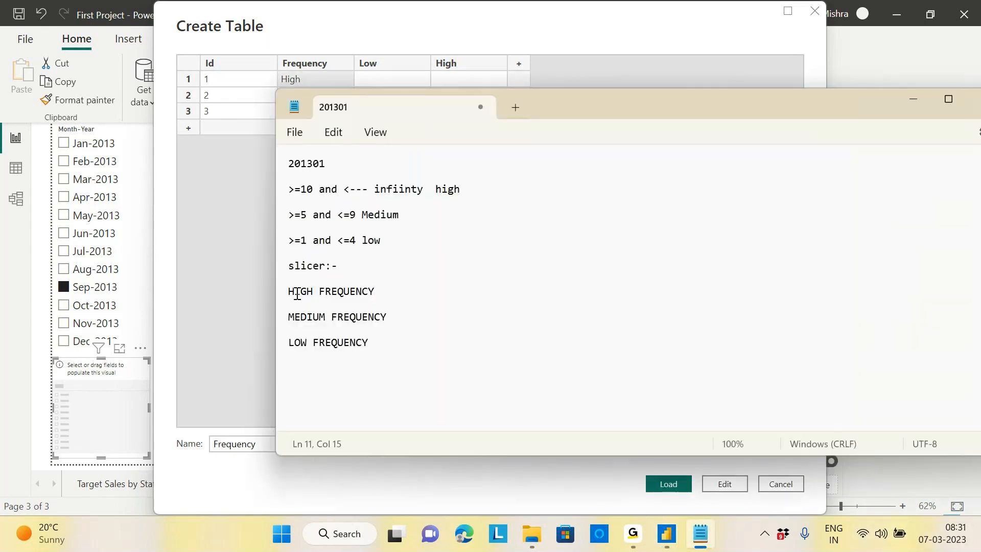
click(578, 18)
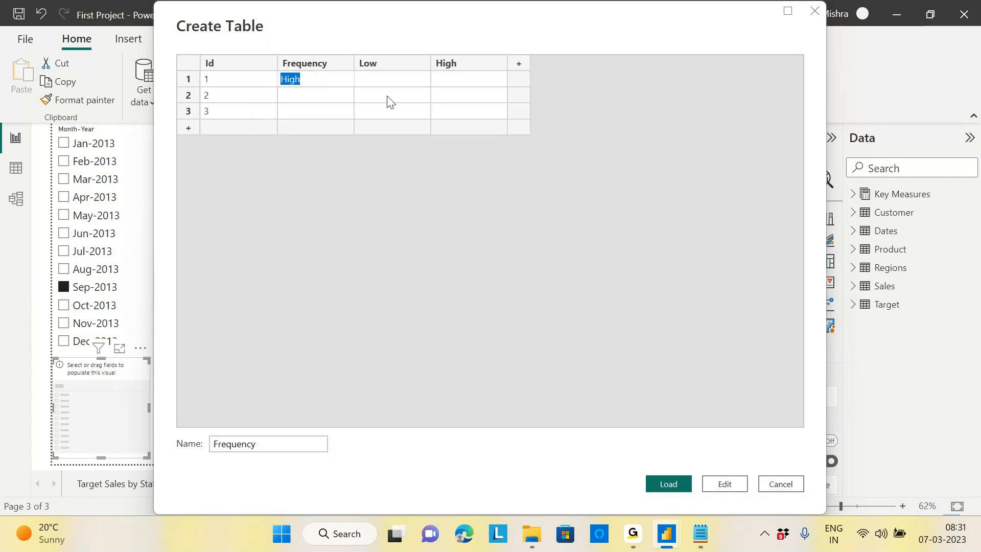
click(312, 87)
text(Frequency)
Step: Enter Medium Frequency in the second row and widen the Frequency column to fit the text
click(309, 98)
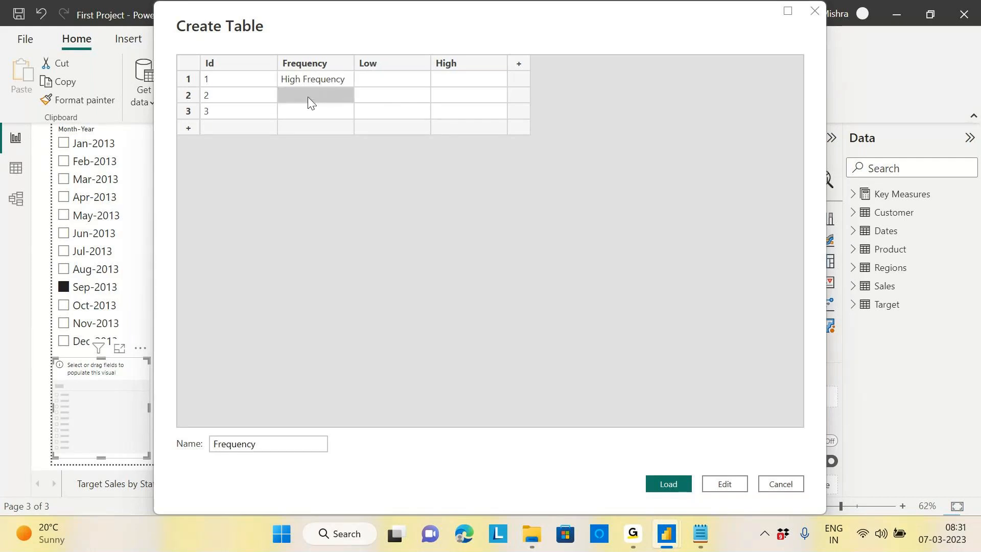
text(Me)
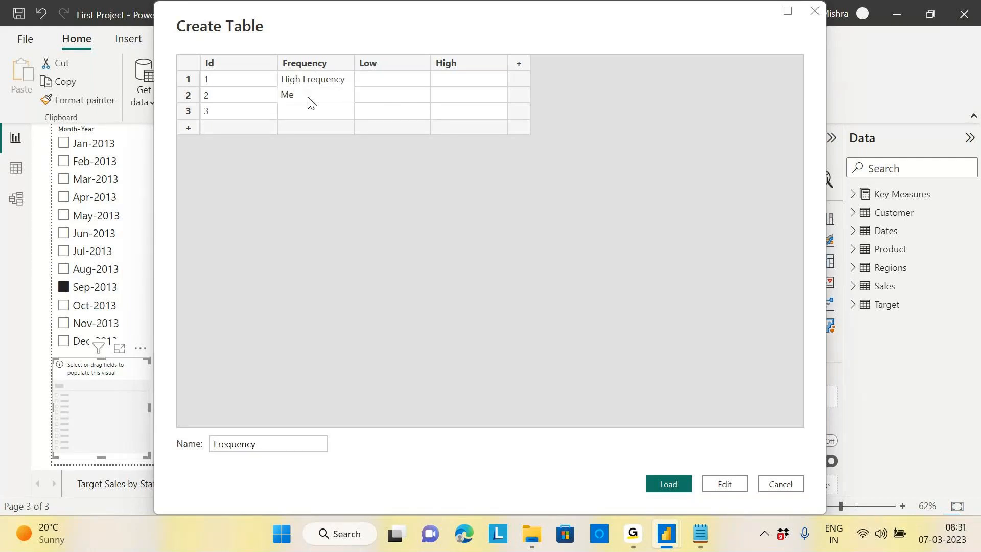
text(dium F)
text(requency)
click(309, 114)
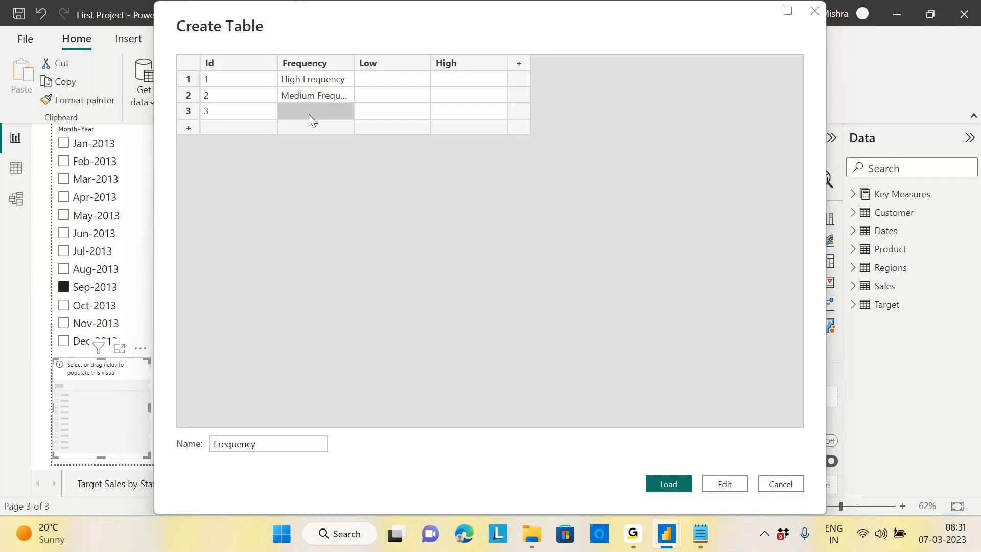
drag(354, 60, 379, 61)
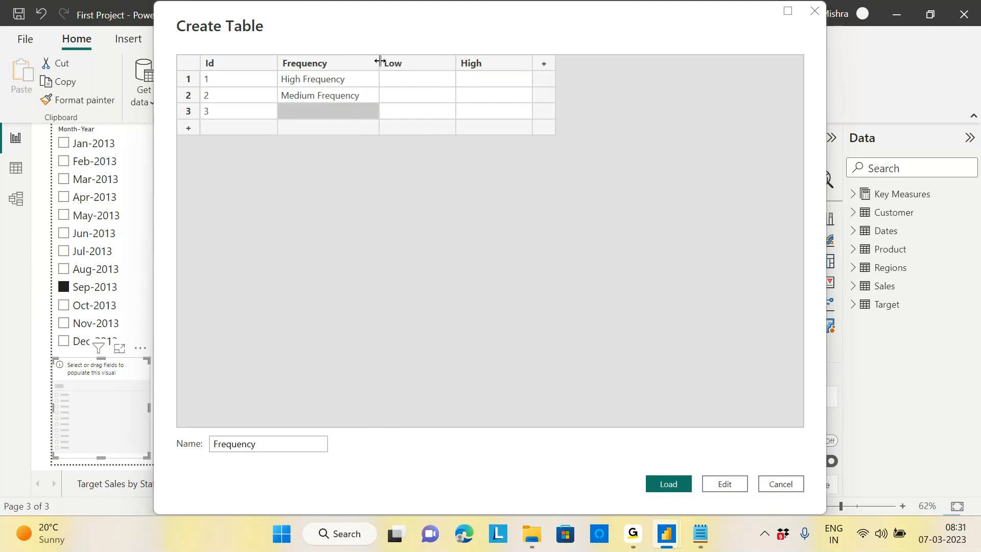
Step: Enter Low Frequency in the third row and delete the extra blank fourth row
double_click(325, 112)
text(Low Frequency)
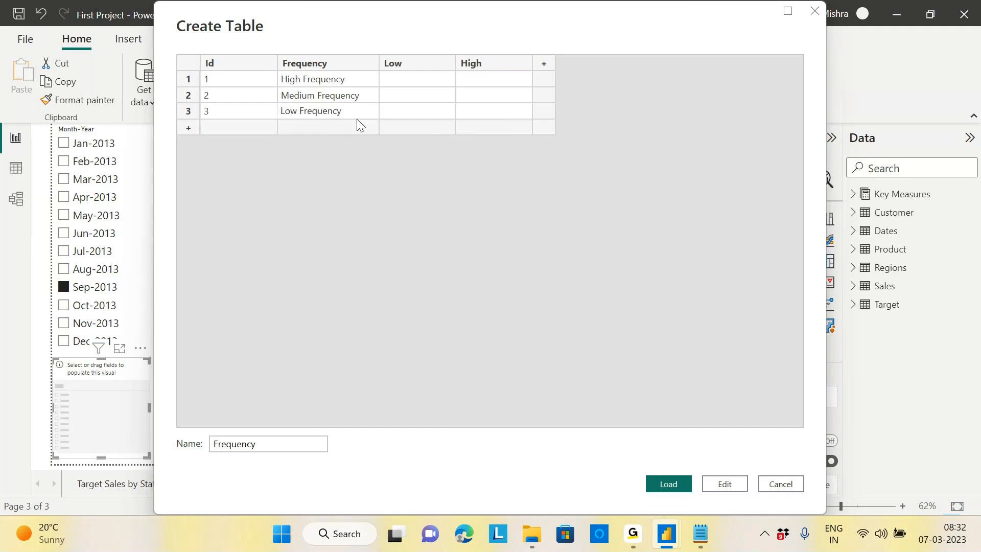
click(307, 132)
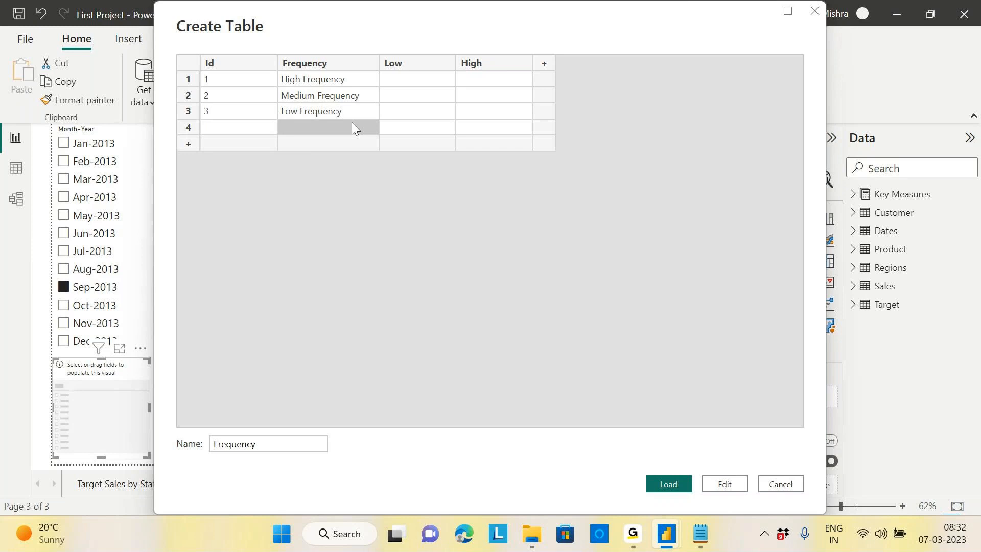
click(193, 127)
right_click(197, 128)
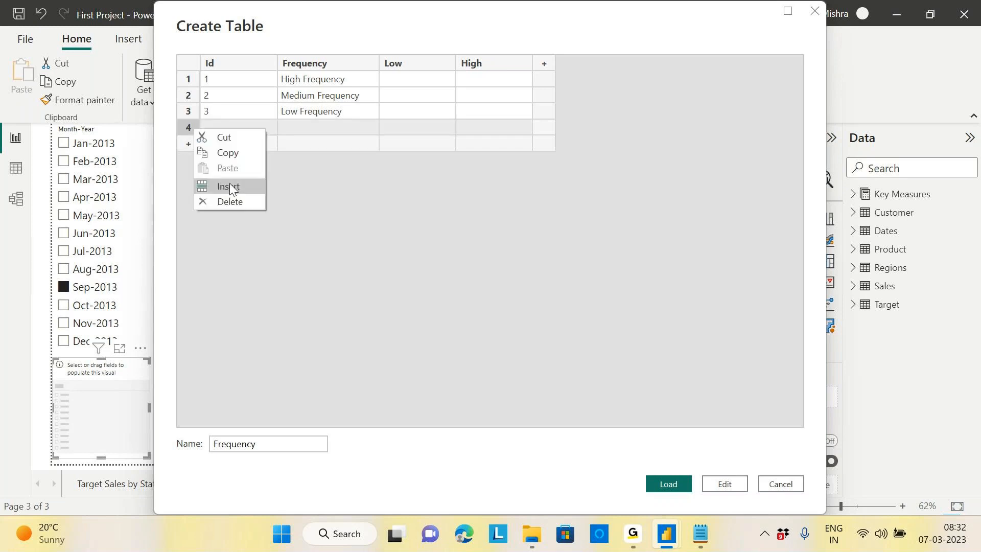
click(228, 201)
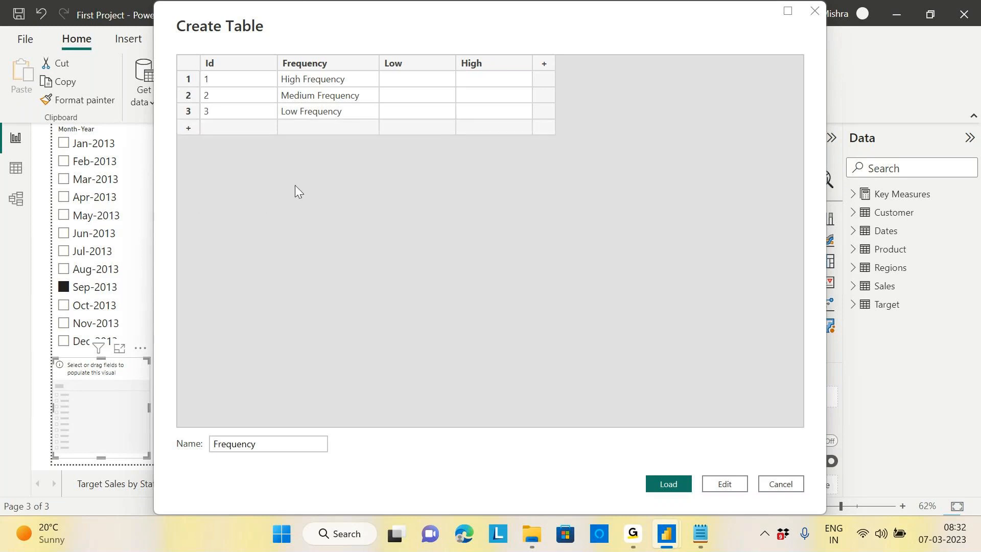
click(409, 78)
click(408, 77)
key(alt+Tab)
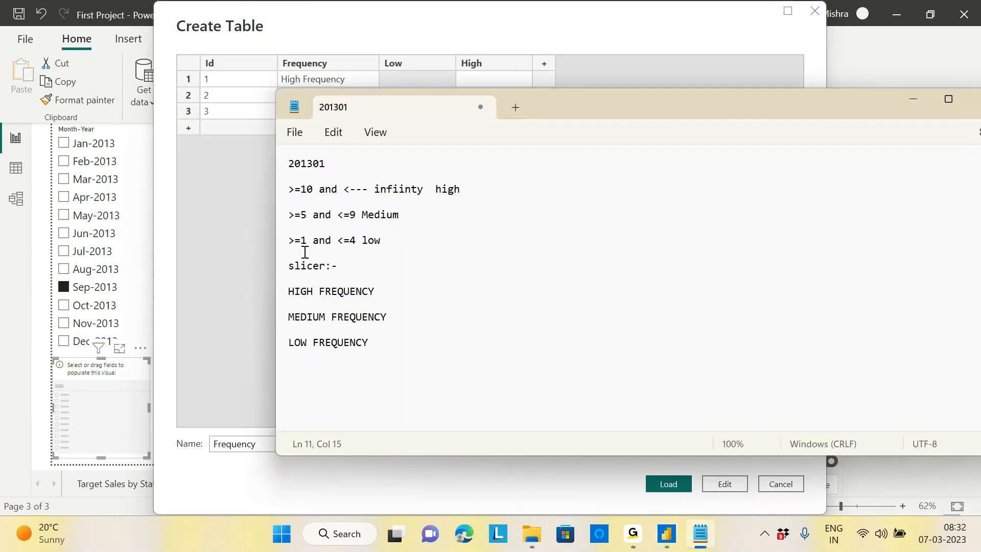
key(alt+Tab)
click(406, 80)
click(405, 84)
text(10)
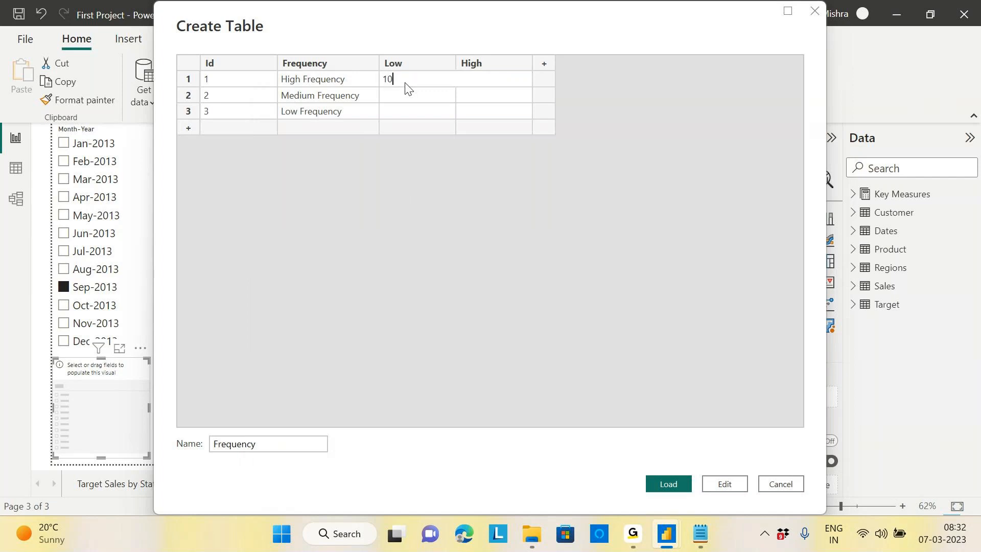
click(483, 81)
text(99999999999)
Step: Check the notes and set the Medium Frequency row's Low value to 5 and High value to 9
click(417, 95)
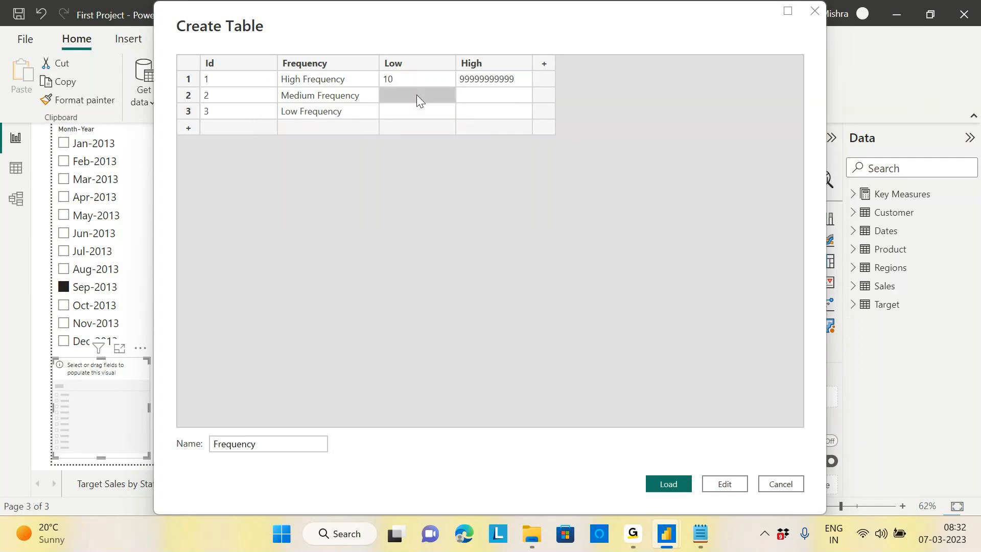
key(alt+Tab)
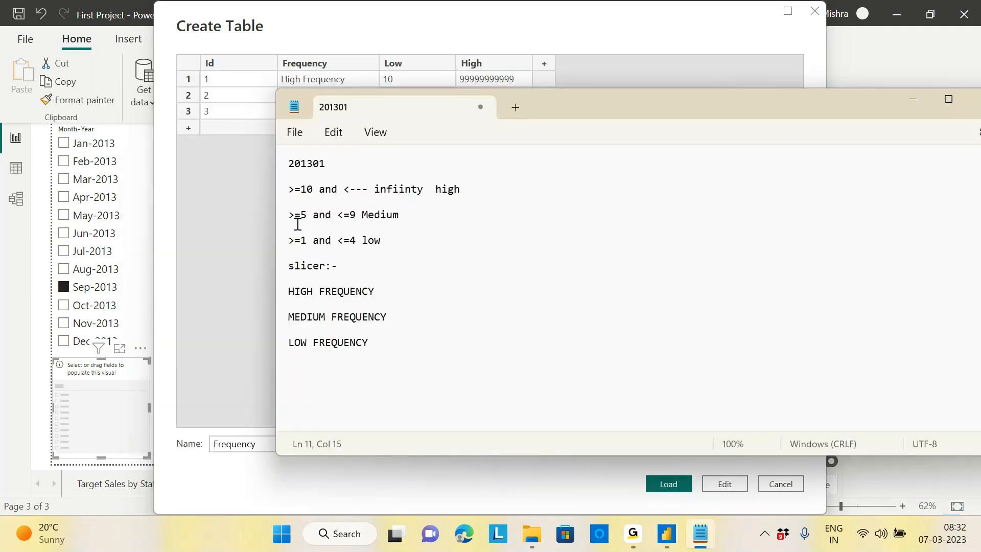
key(alt+Tab)
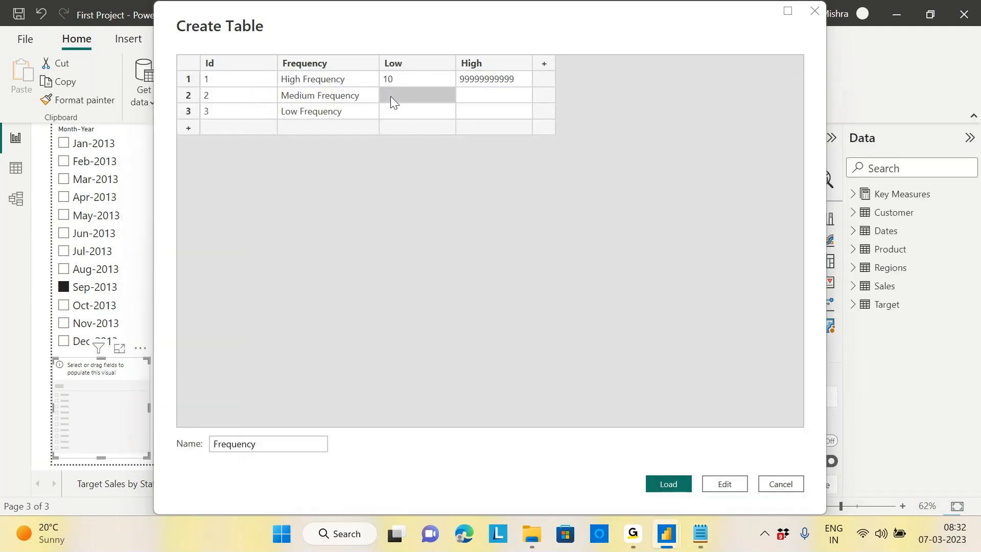
text(5)
click(498, 96)
text(9)
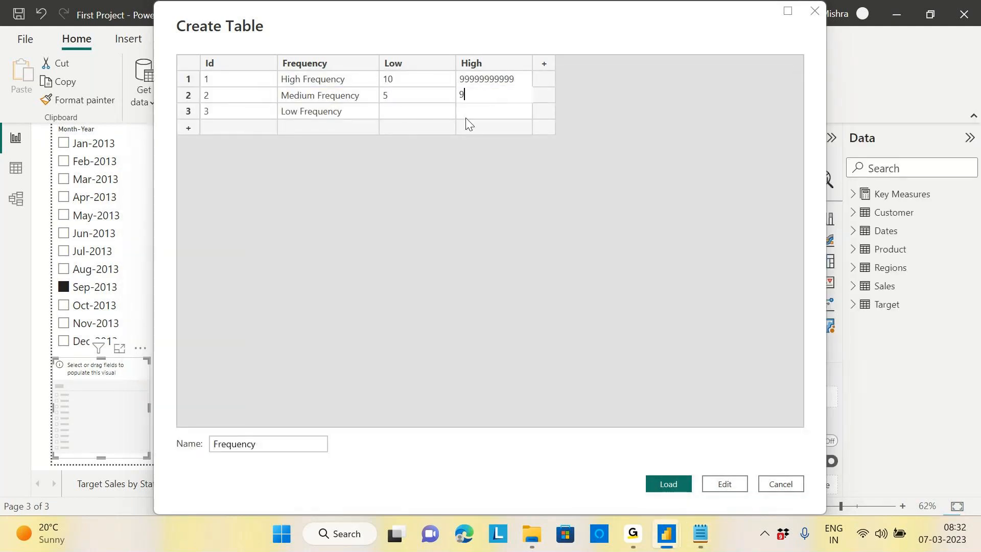
Step: Check the notes and set the Low Frequency row's Low value to 1 and High value to 4
click(419, 113)
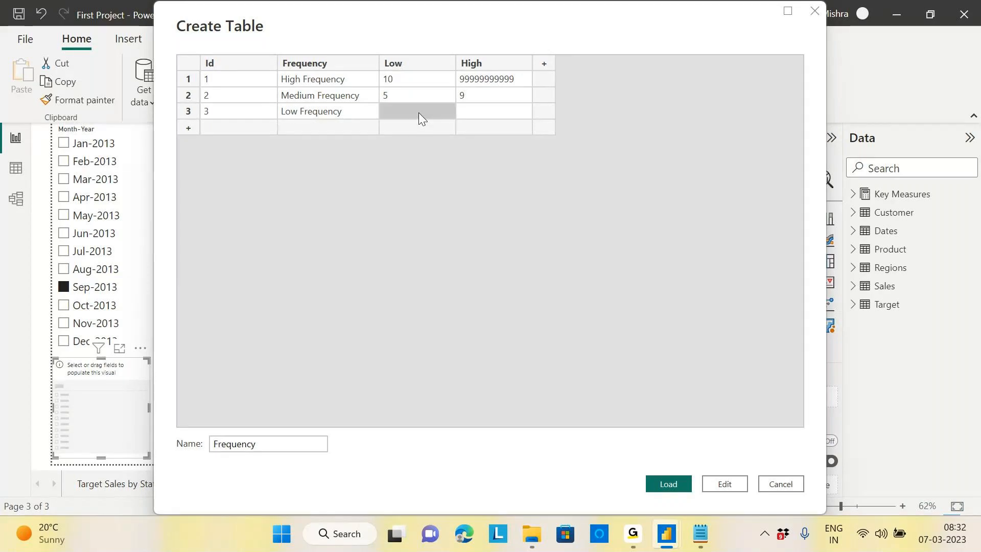
key(alt+Tab)
click(411, 112)
text(1)
click(477, 113)
text(4)
click(529, 184)
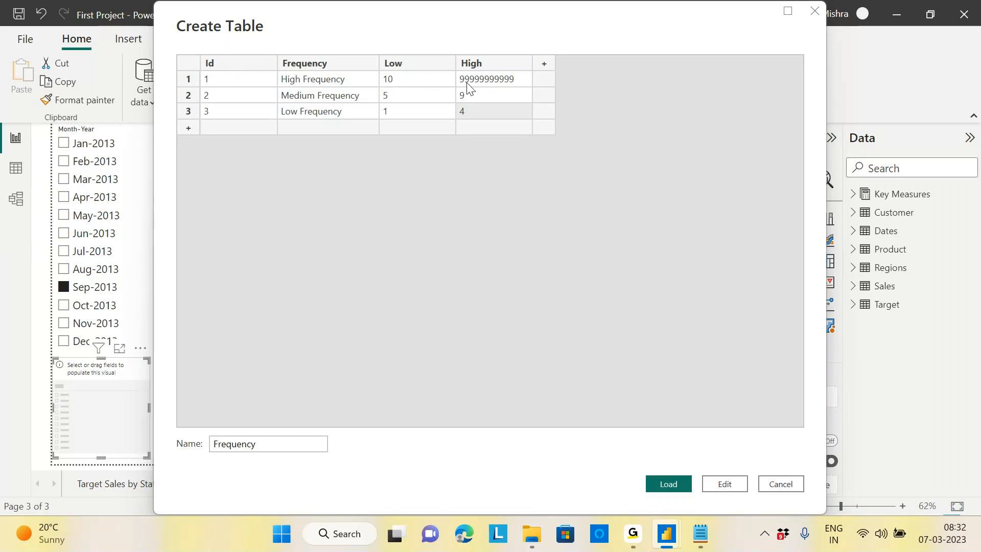
Step: Load the Frequency table into the model and add its Frequency field to the empty slicer
click(386, 95)
text(5)
click(665, 486)
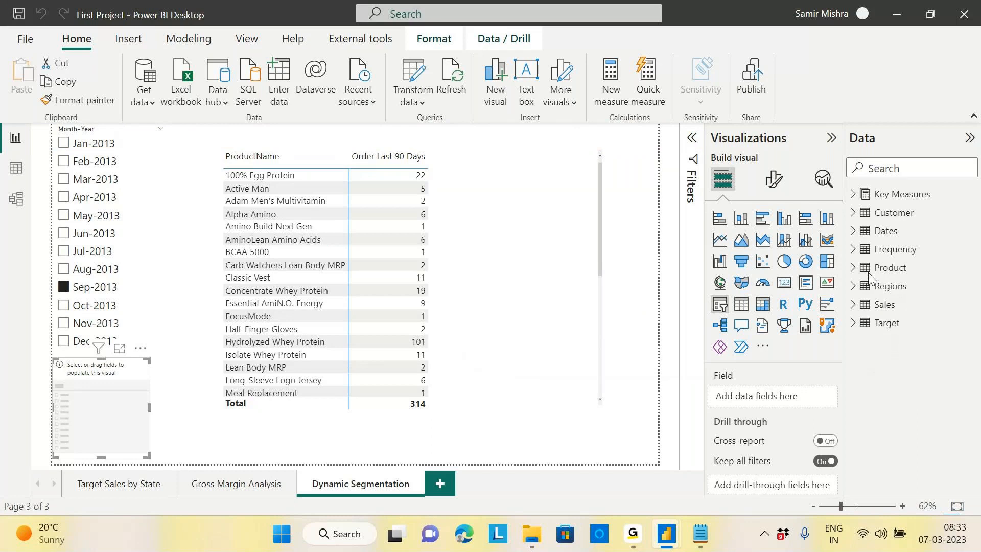
click(852, 250)
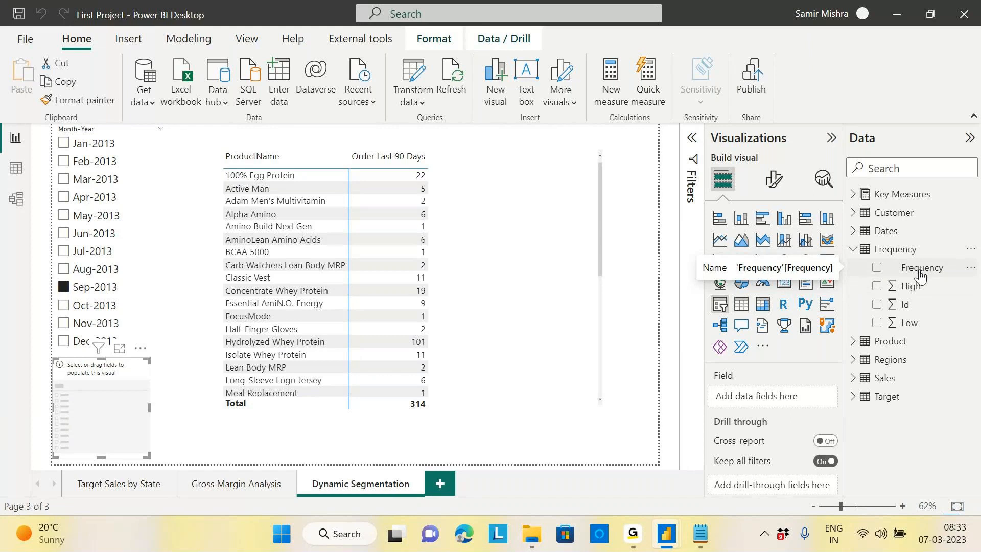
drag(923, 275, 162, 415)
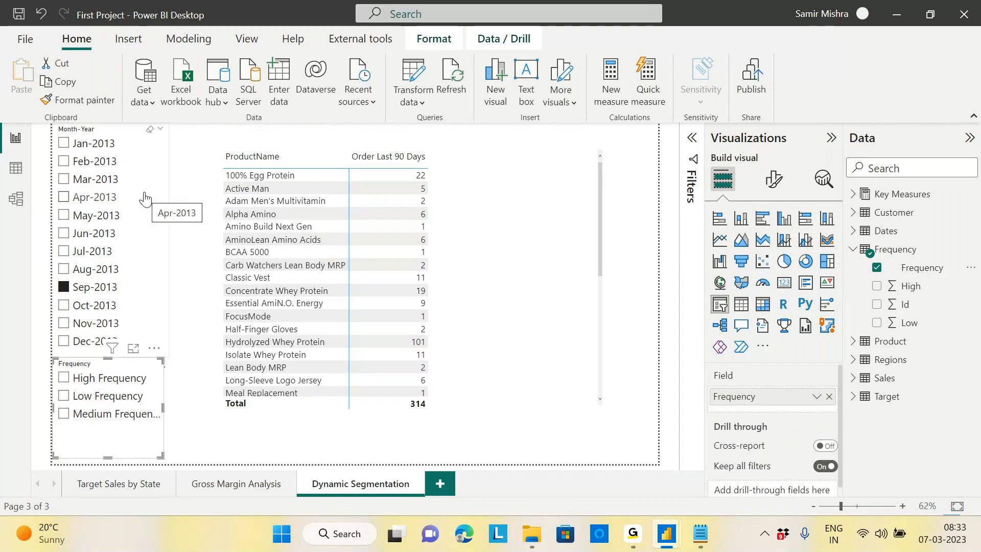
Step: Filter the Month-Year slicer to Apr-2013 and widen the Frequency slicer to fit its labels, leaving no frequency selected
click(145, 197)
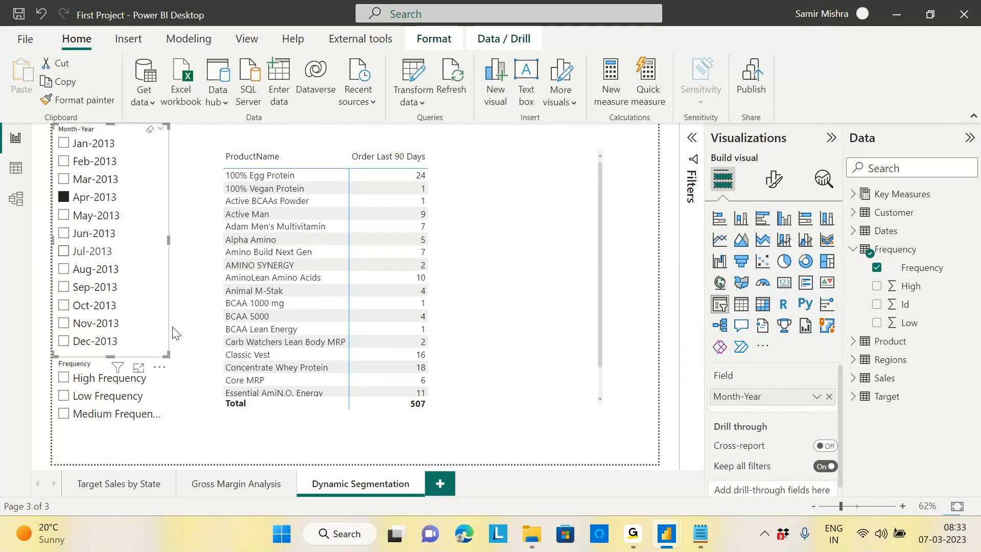
click(158, 402)
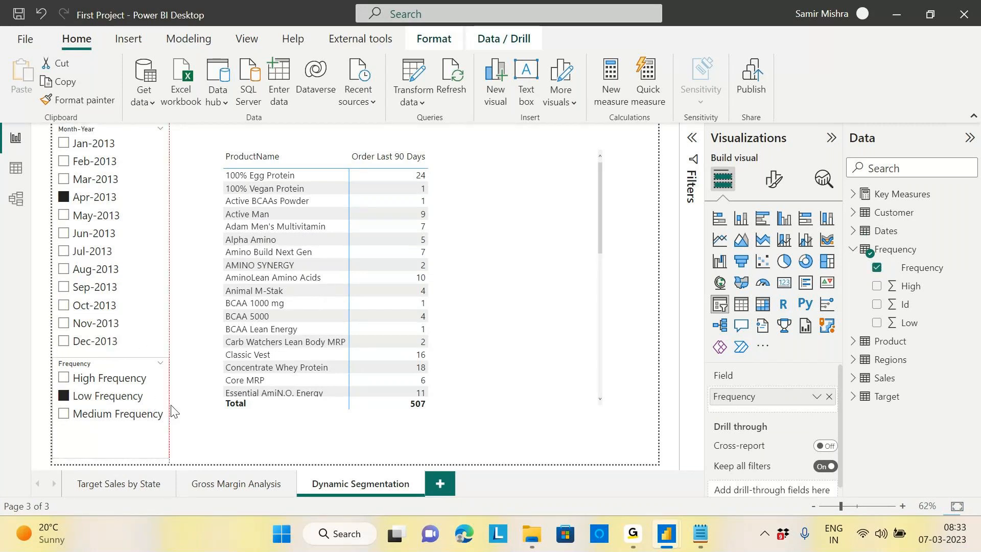
drag(176, 408, 179, 409)
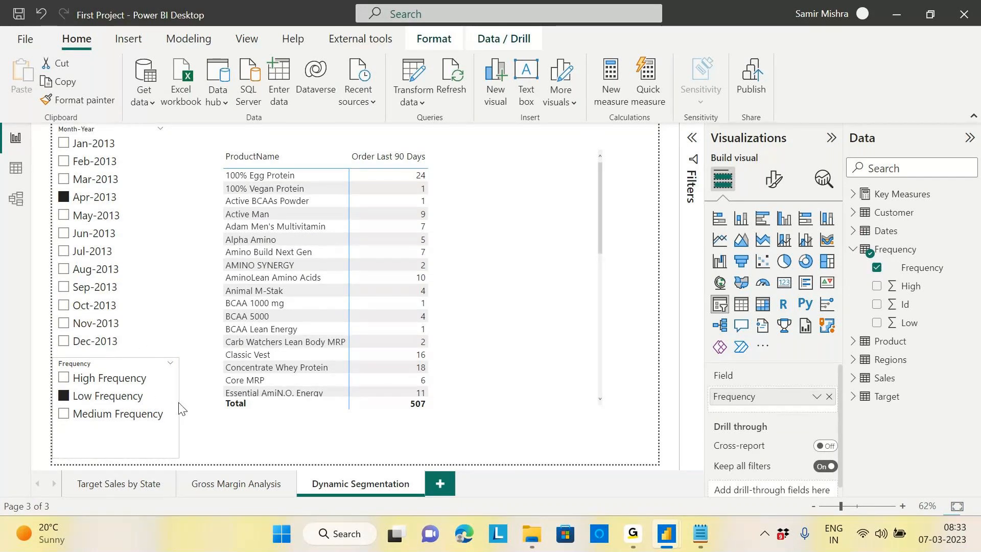
click(92, 397)
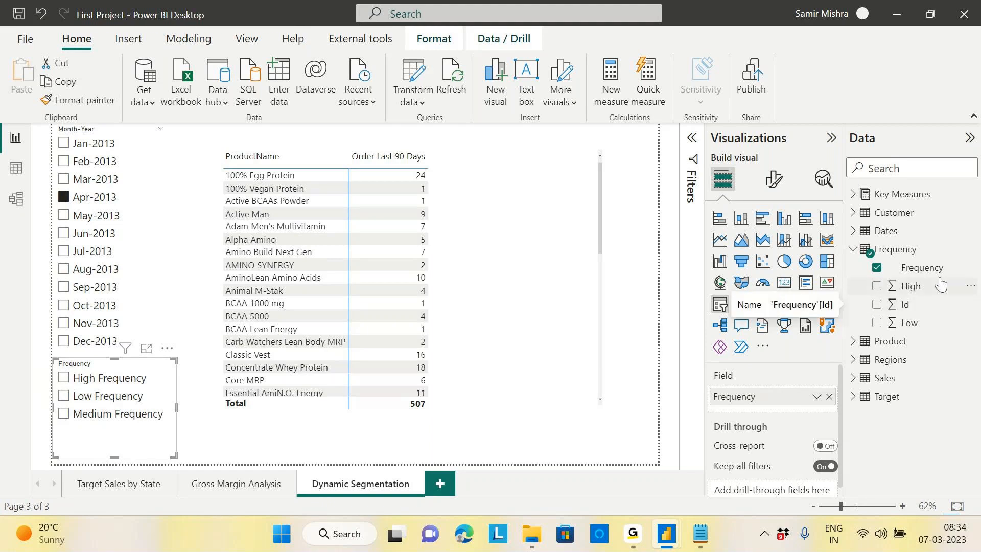
Step: Sort the Frequency column of the Frequency table by the Id column
click(926, 271)
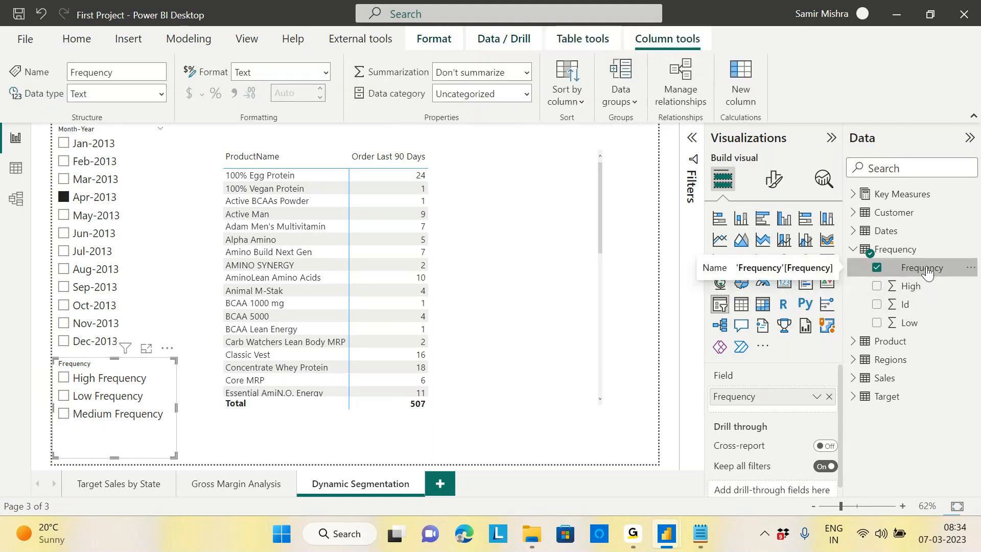
click(579, 105)
click(561, 179)
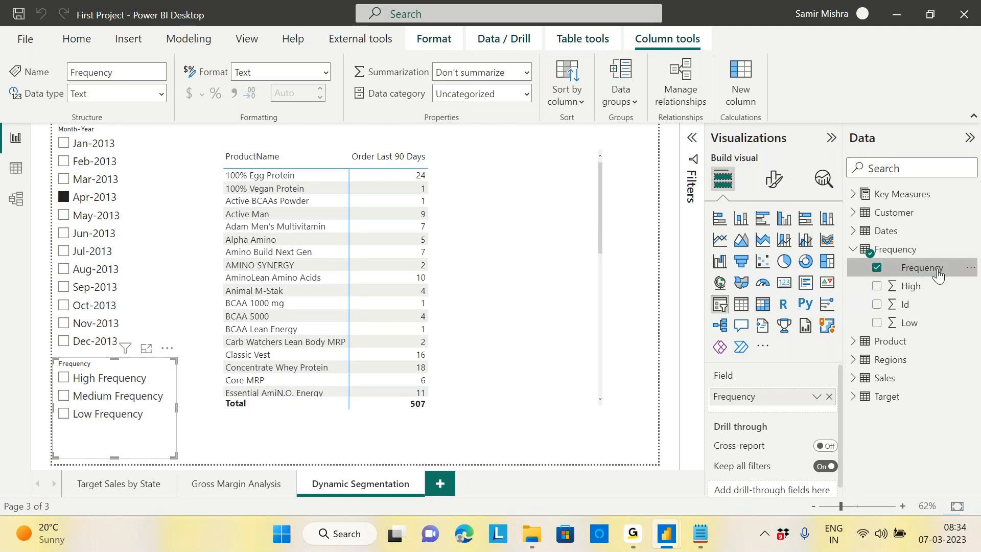
Step: Review the Frequency table's rows in the data view, return to the report page and save the report
click(15, 167)
click(848, 250)
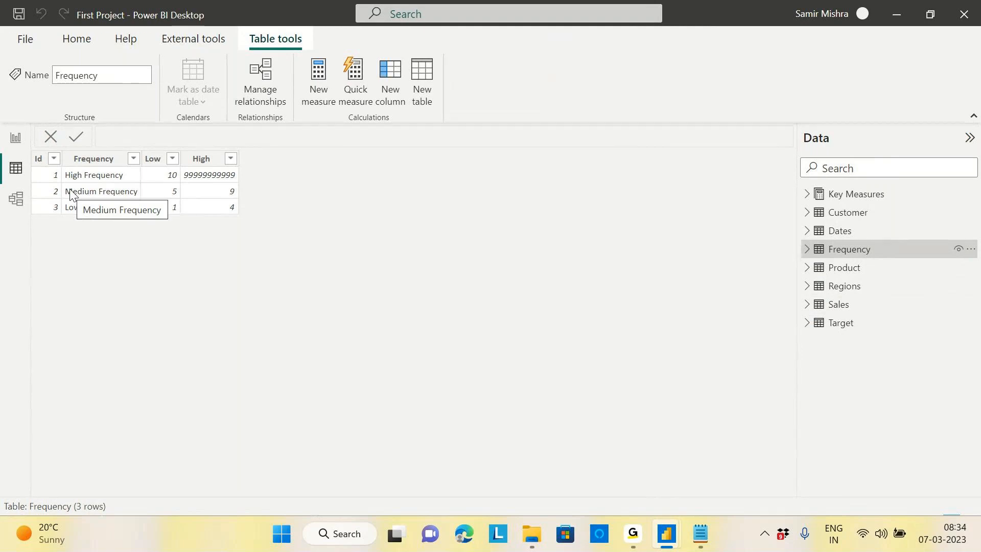
click(25, 138)
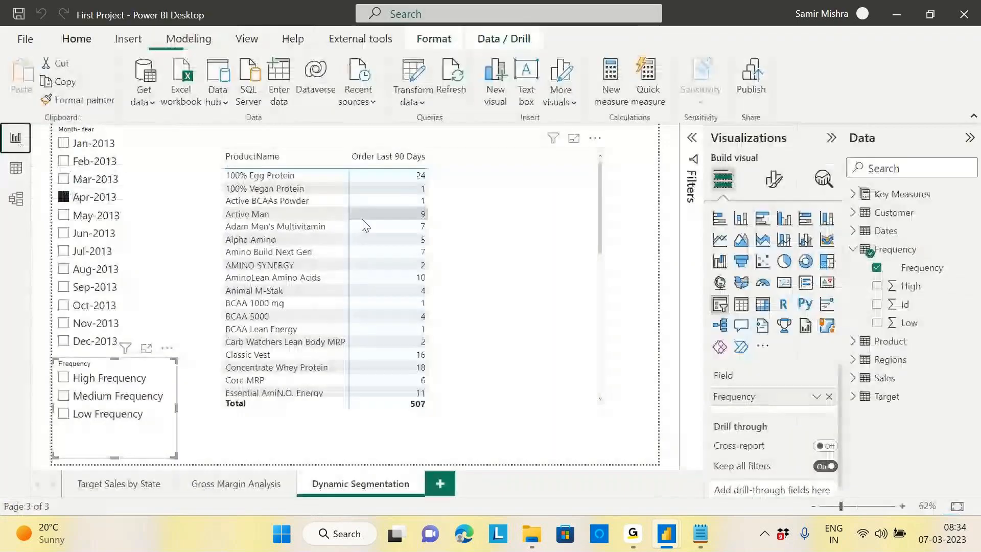
click(18, 16)
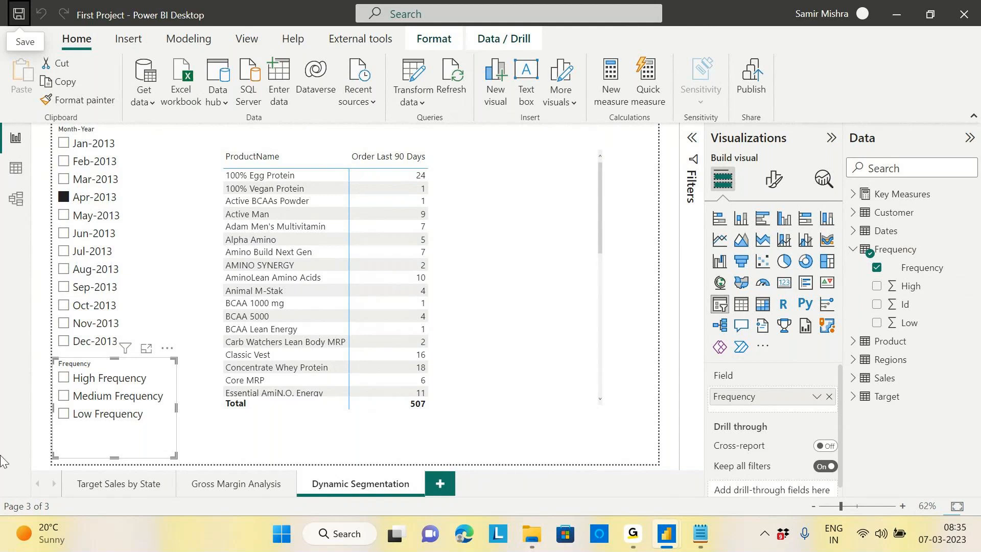
Step: Filter Month-Year to Sep-2013 and select High, Medium and Low Frequency in turn to check the slicer's effect on the product matrix
click(63, 288)
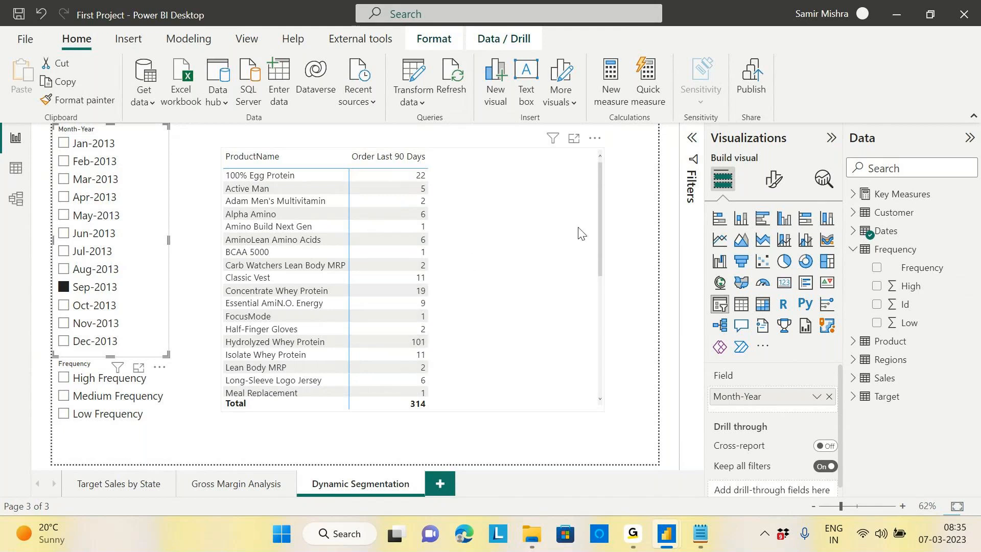
drag(602, 216, 576, 207)
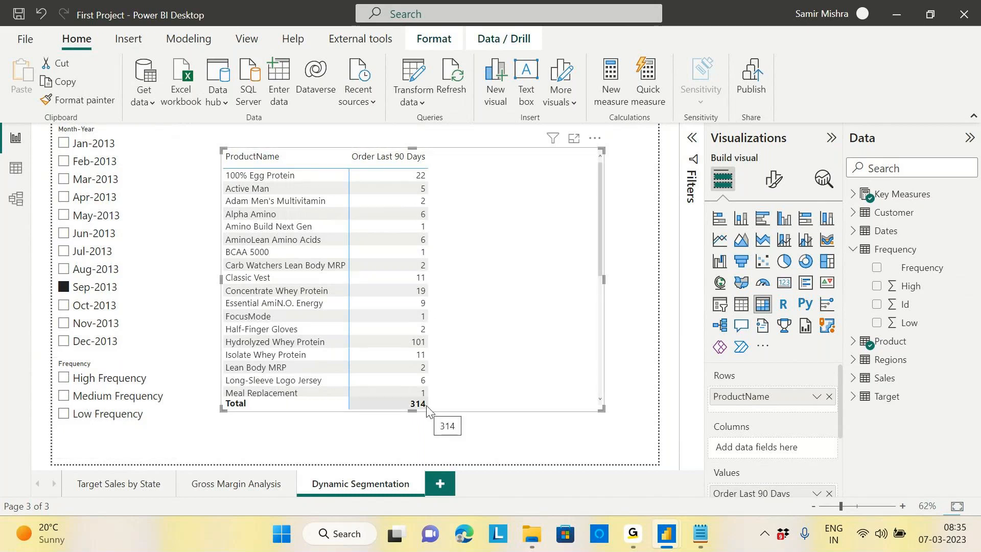
click(63, 378)
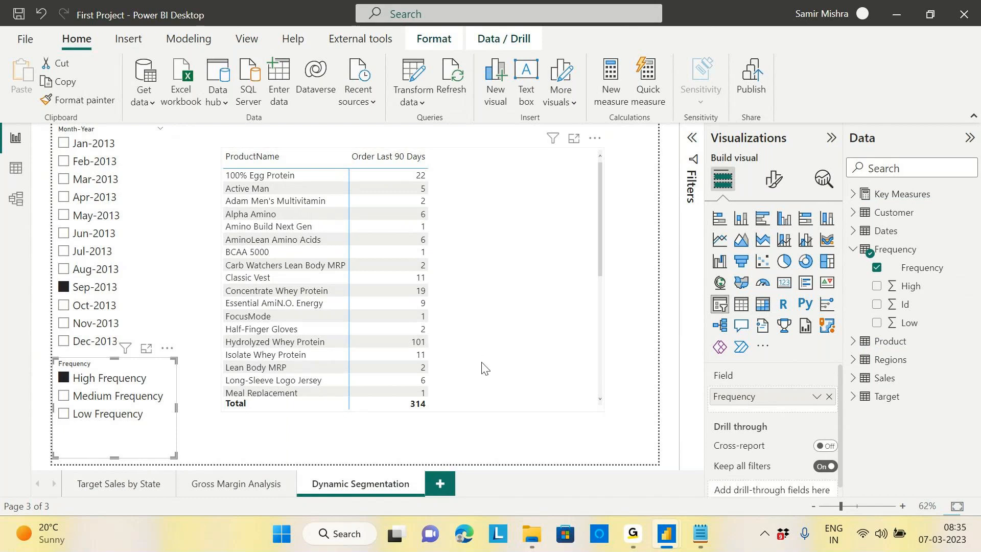
click(64, 396)
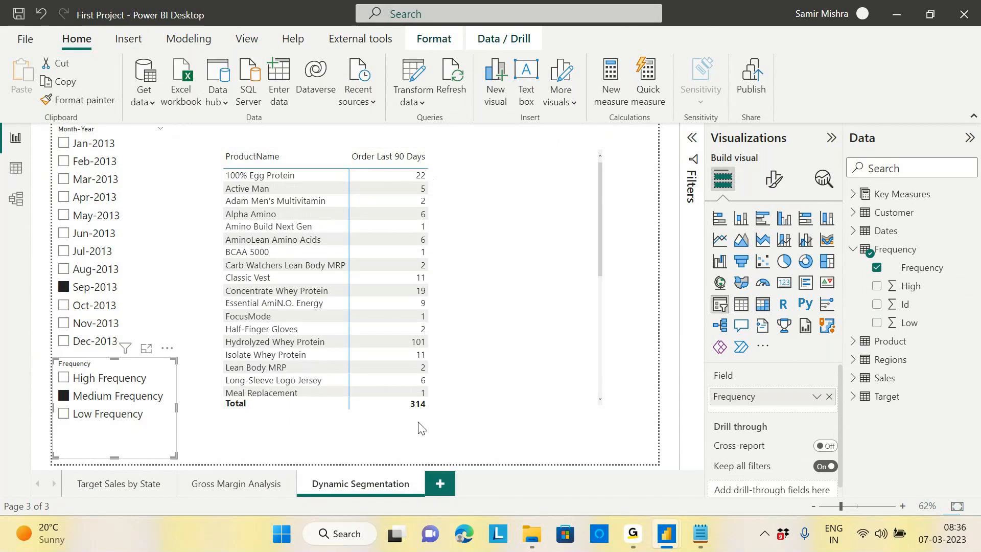
click(64, 415)
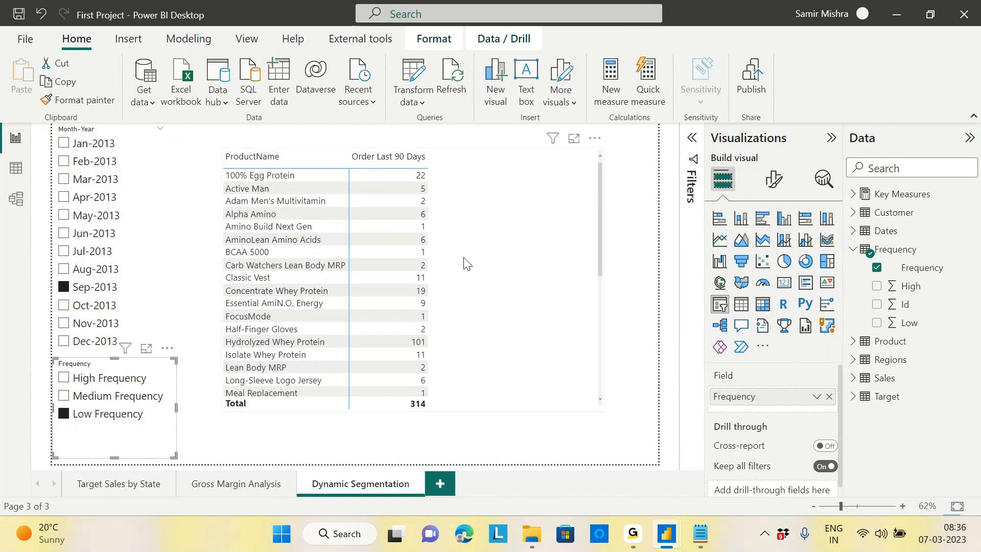
Step: Clear the Low Frequency selection in the slicer, then enlarge the product matrix and reposition it to fit the page height
click(65, 415)
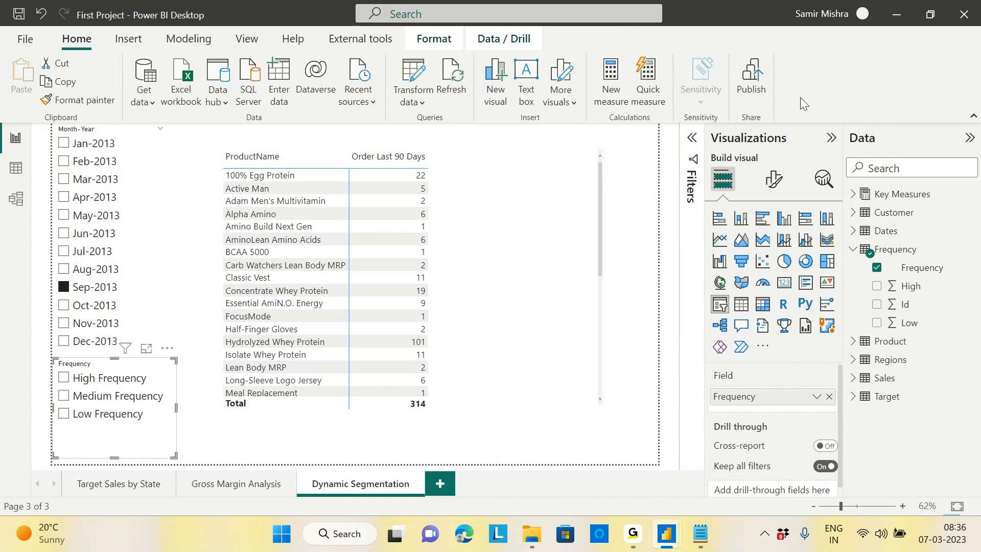
click(536, 350)
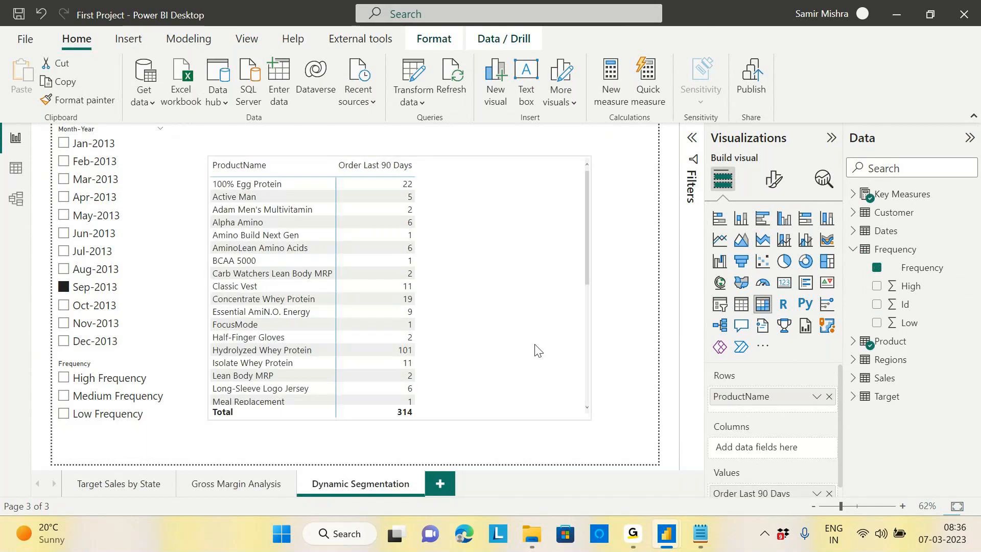
drag(536, 350, 542, 348)
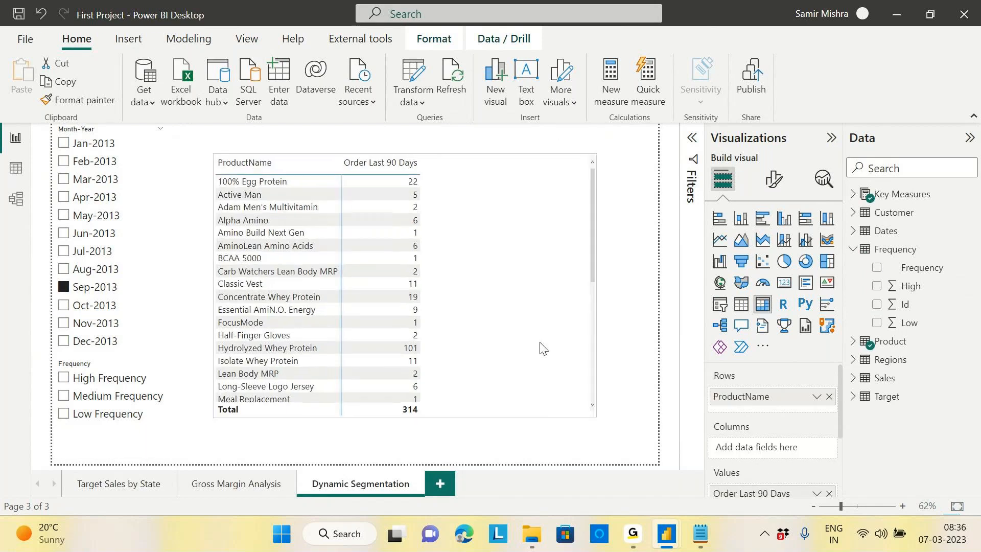
drag(595, 416, 591, 458)
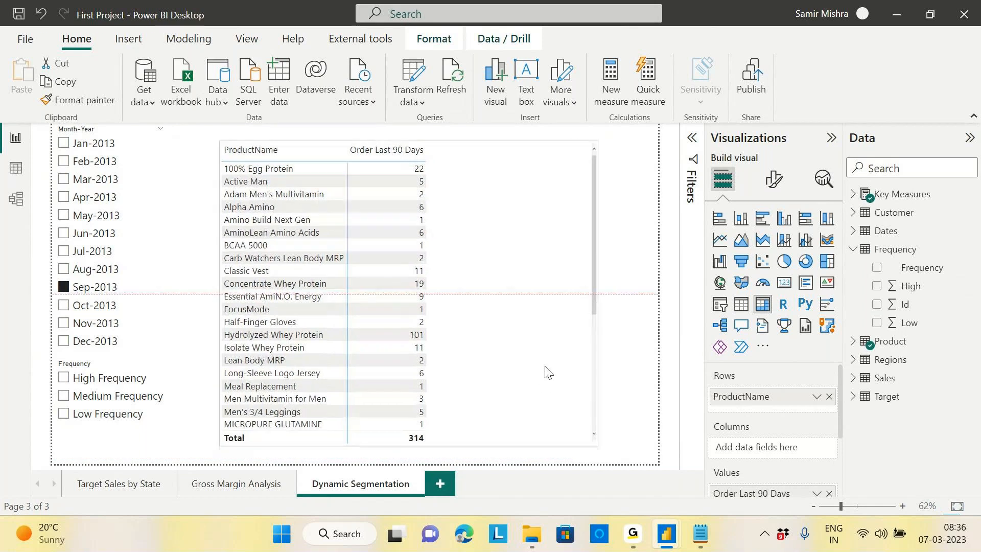
drag(548, 372, 548, 366)
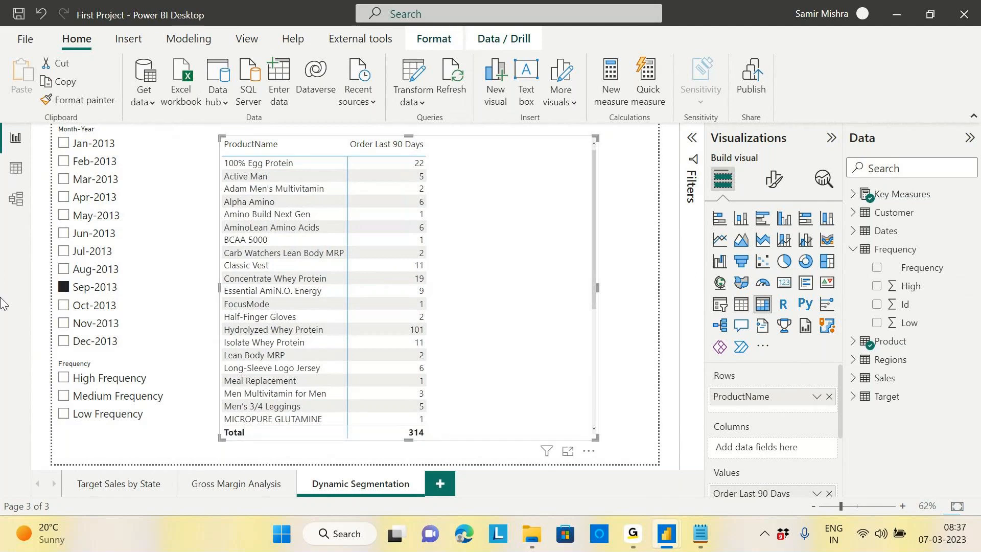
Step: In the model view, place the Frequency table below Key Measures and check how the tables are related
click(17, 200)
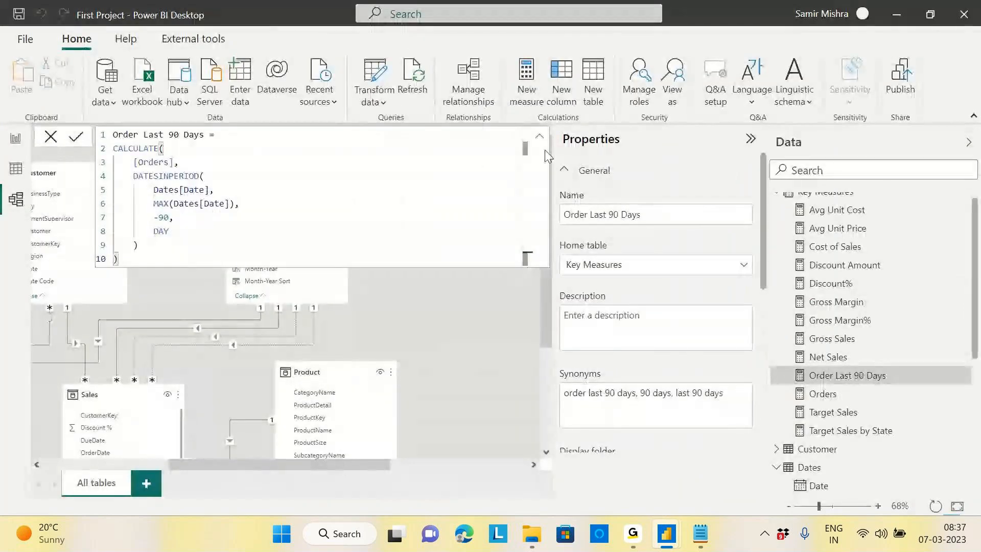
click(539, 136)
click(750, 138)
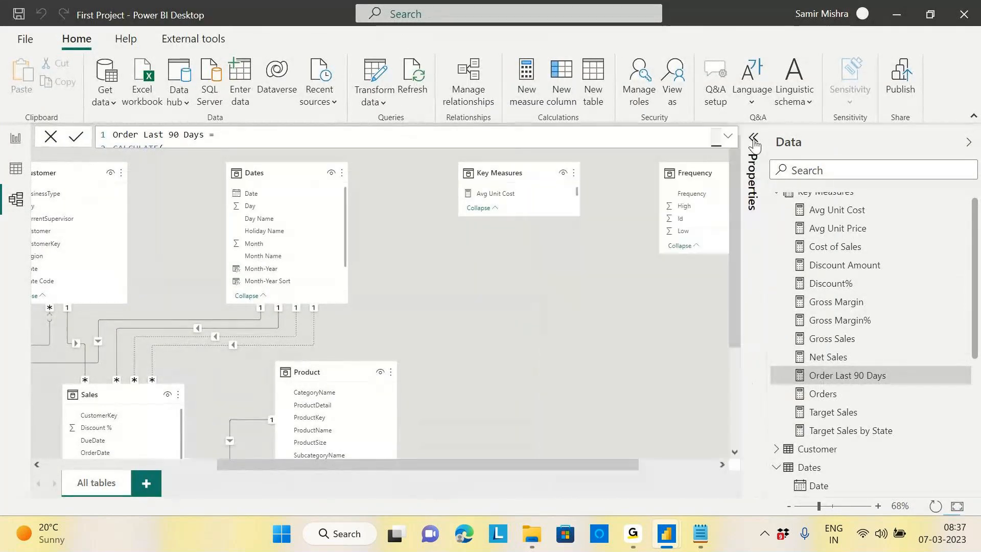
mouse_move(315, 466)
mouse_down()
mouse_move(285, 467)
mouse_move(301, 467)
mouse_up()
drag(717, 175, 555, 257)
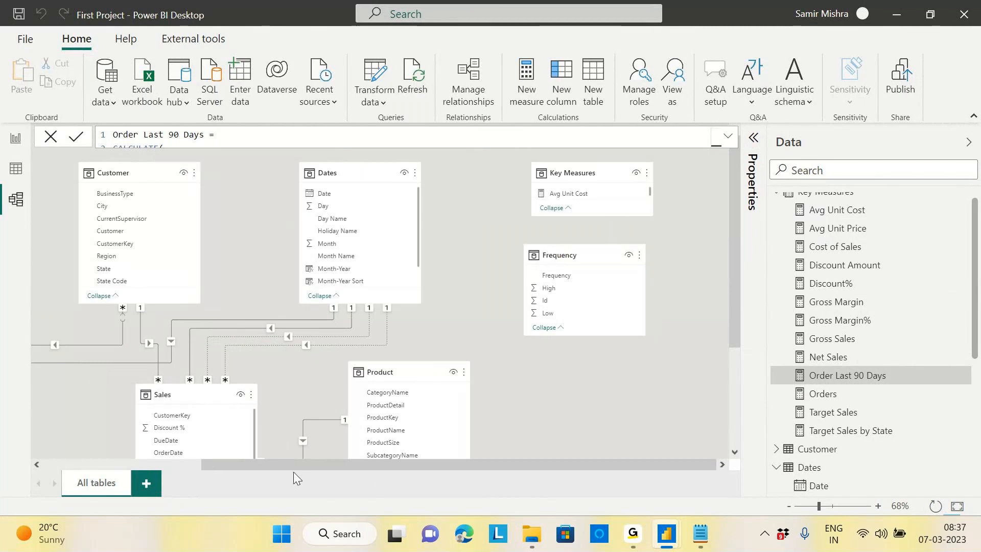
drag(292, 466, 163, 436)
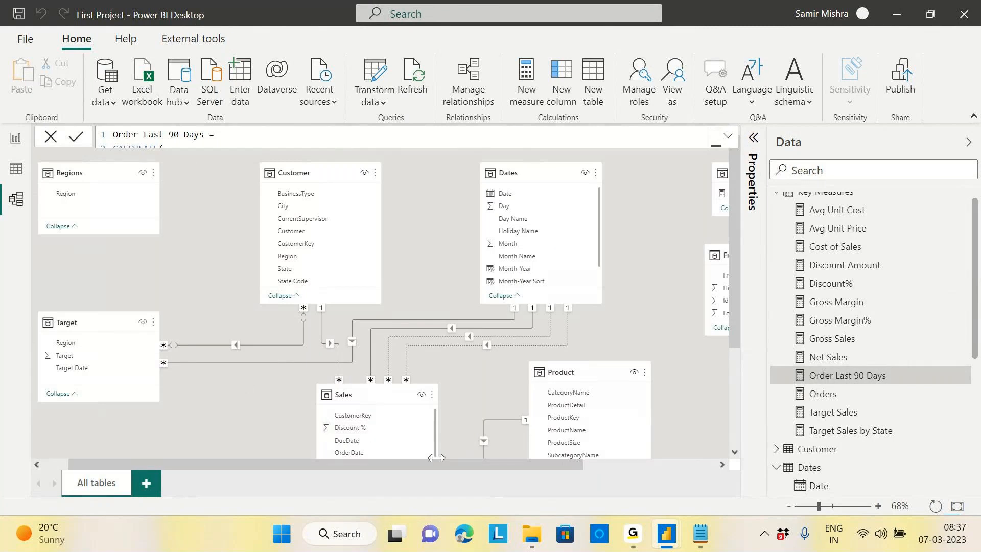
drag(436, 466, 495, 466)
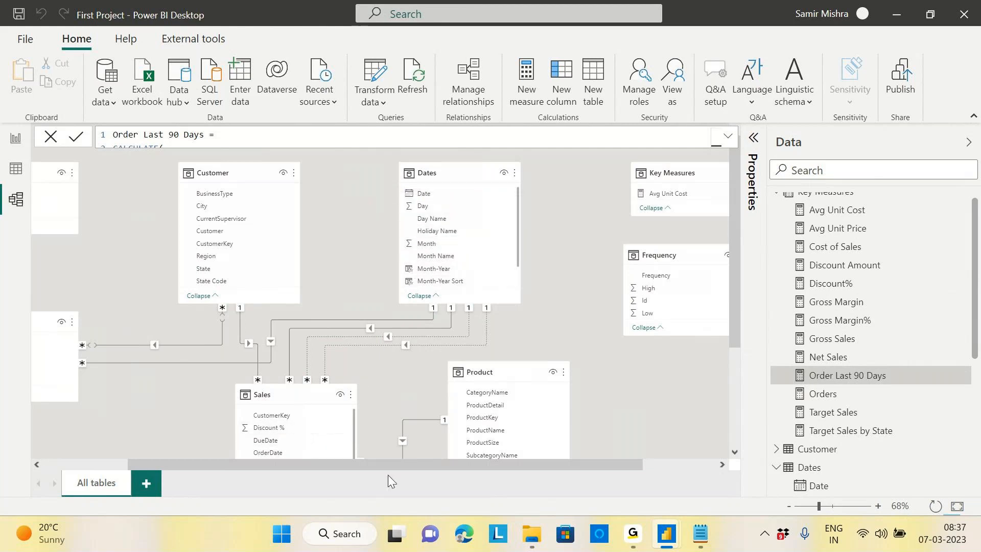
drag(403, 462, 455, 464)
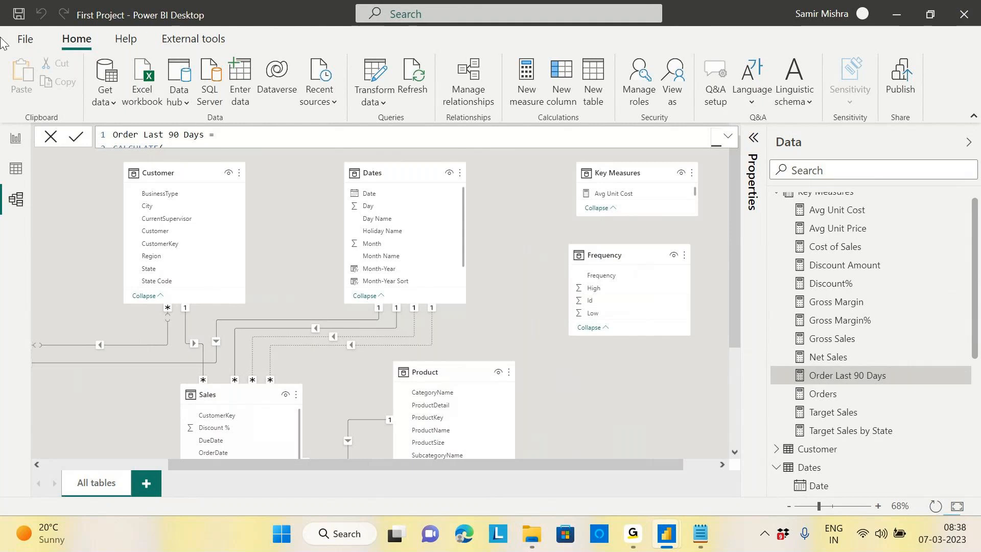
Step: Examine the columns of the Frequency and Sales tables in the data view for a shared key
click(16, 169)
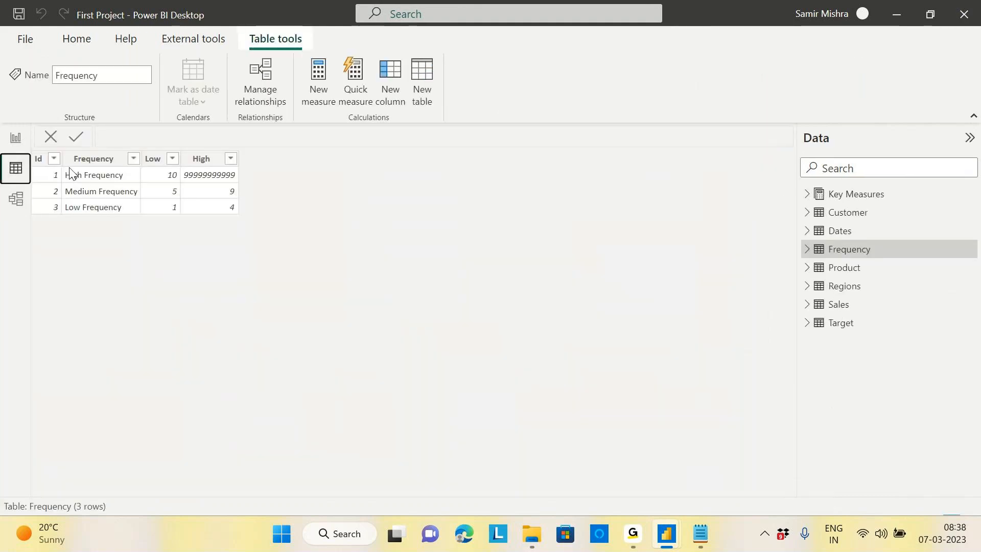
click(841, 306)
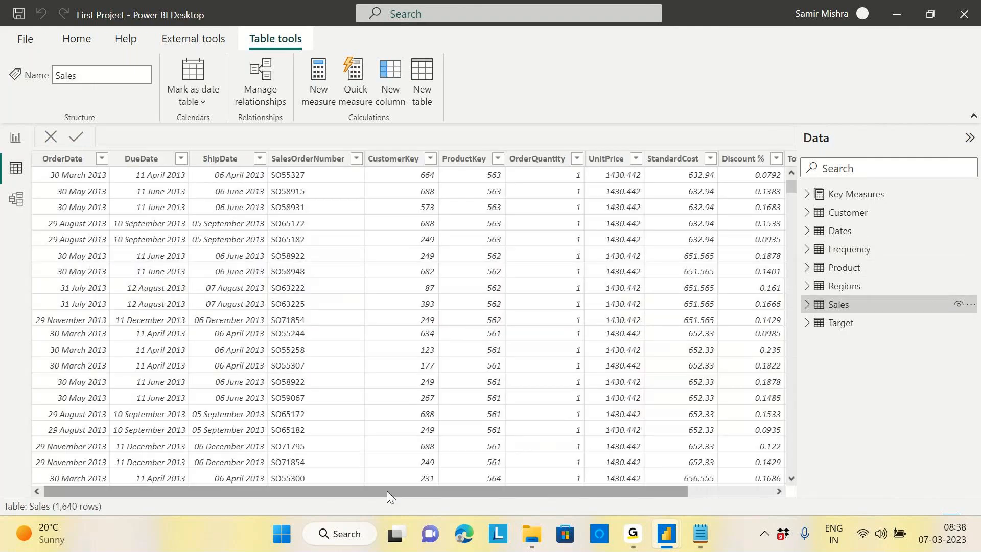
drag(387, 491, 591, 495)
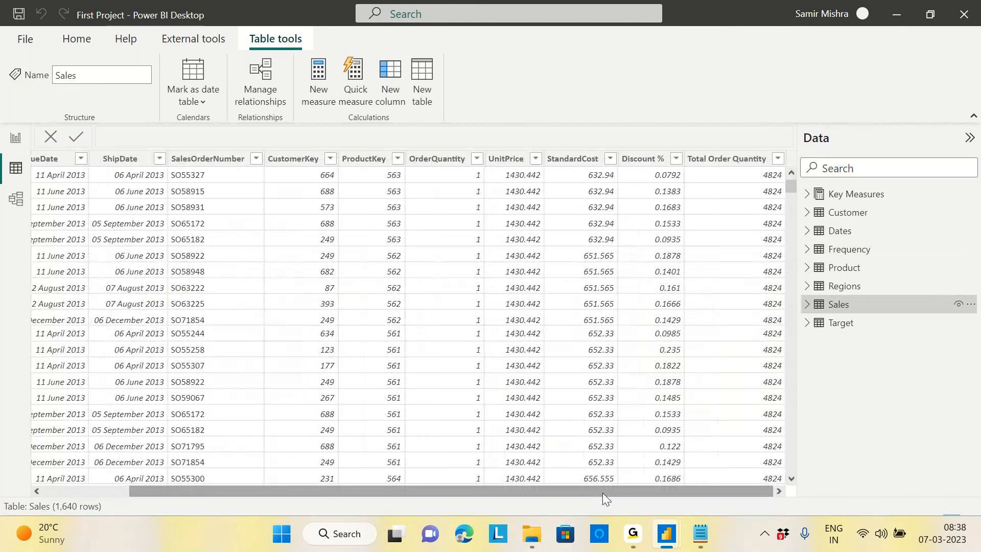
drag(602, 492, 960, 278)
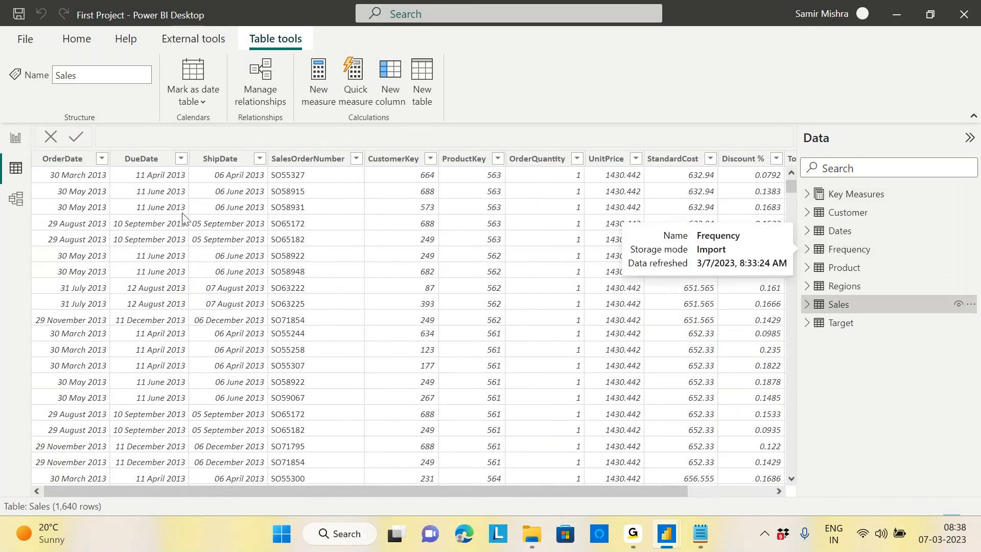
Step: Shift the unconnected Frequency table slightly lower in the model diagram and return to the Dynamic Segmentation report page
click(16, 198)
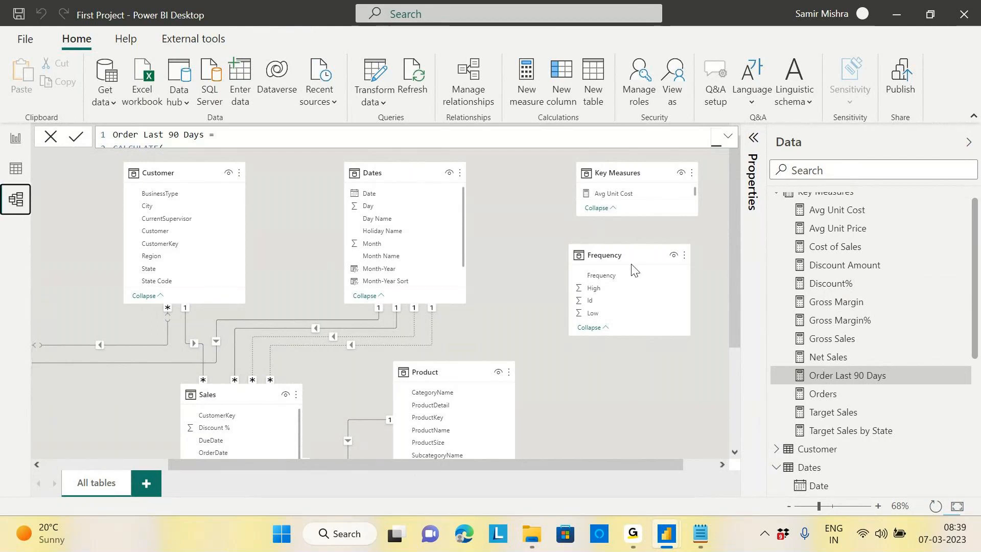
drag(635, 245, 642, 269)
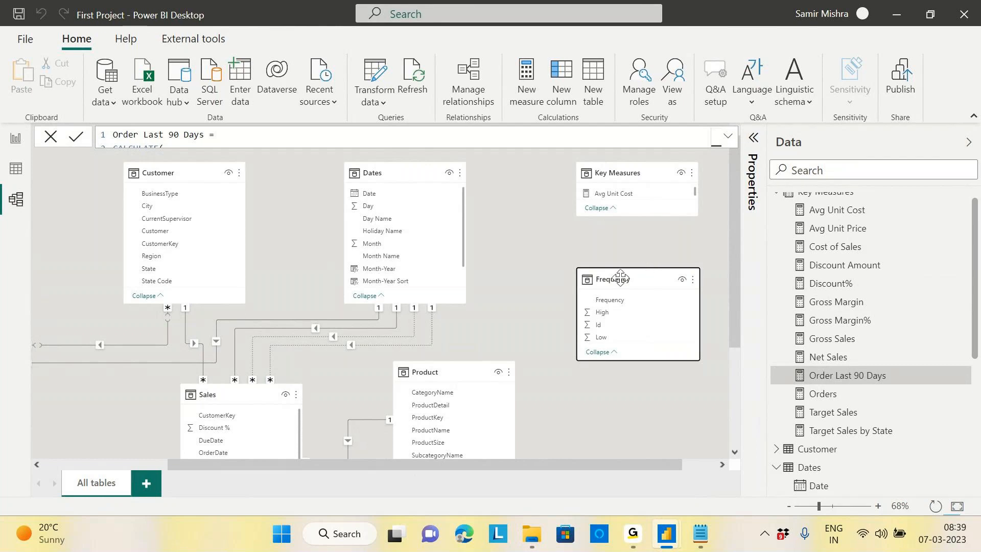
mouse_move(632, 536)
click(700, 466)
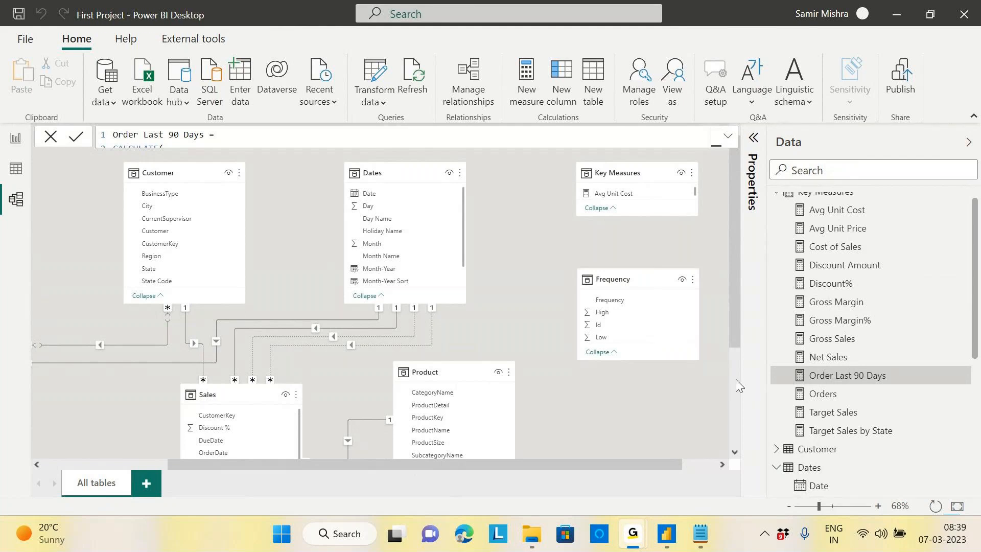
mouse_move(667, 534)
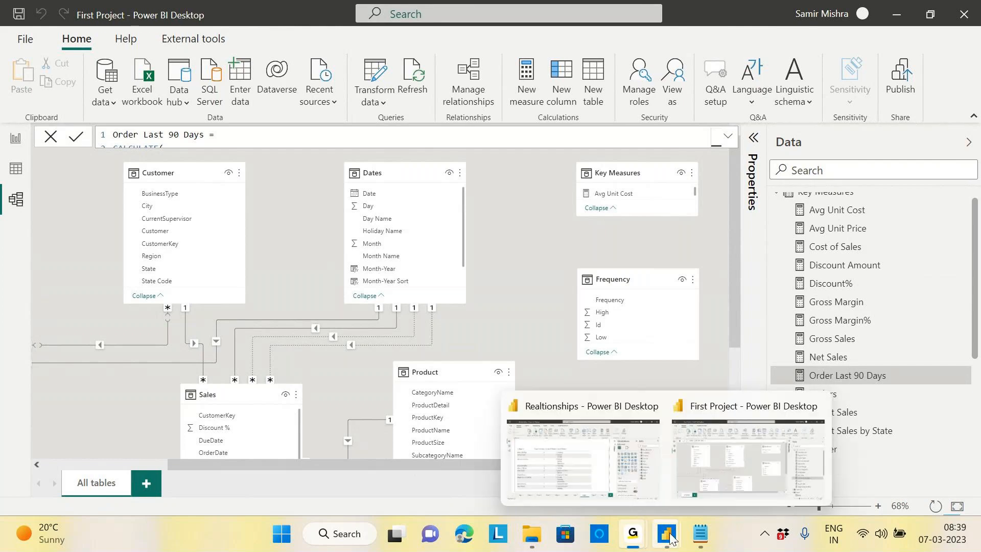
click(725, 472)
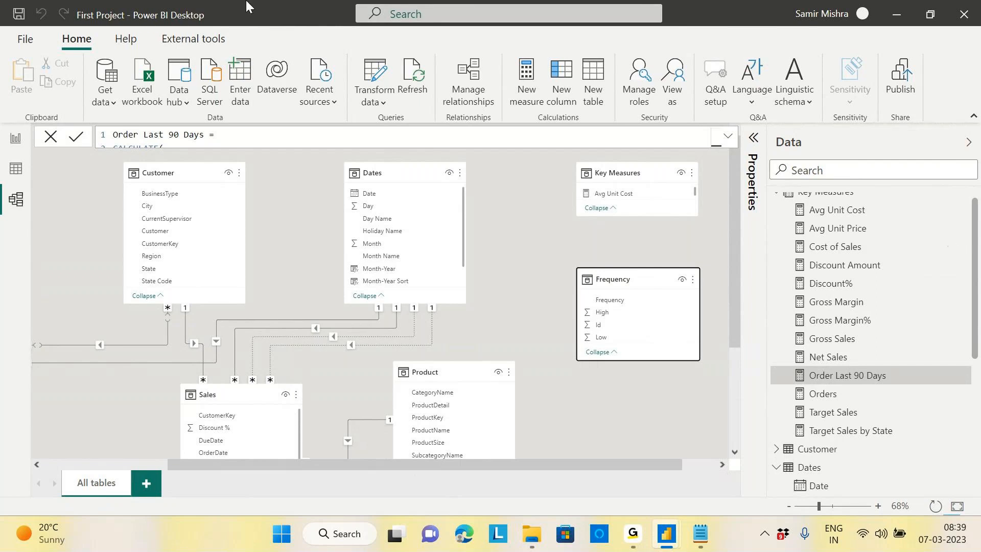
click(17, 145)
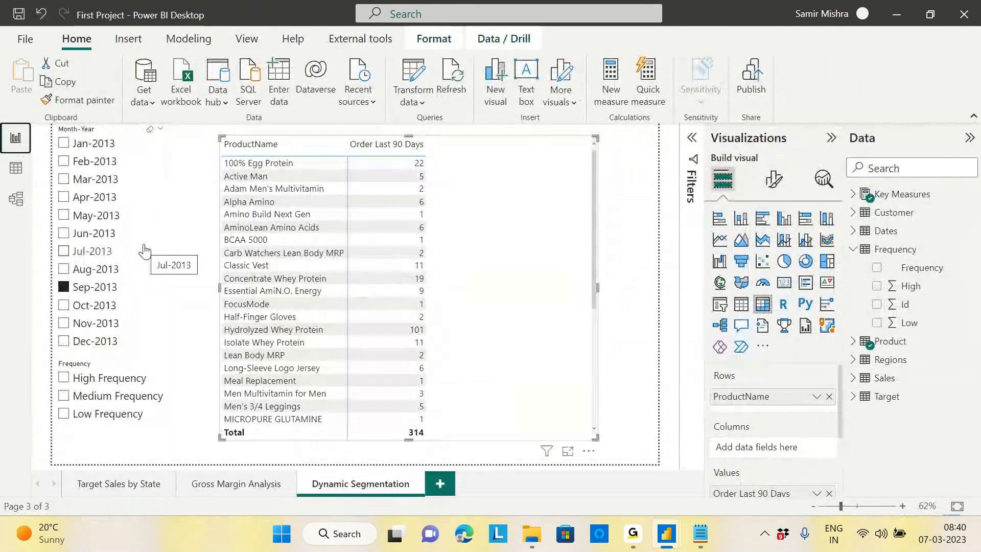
Step: Create a measure named Order Last 90 Days by Frequency in Key Measures with the placeholder value 1
mouse_move(700, 533)
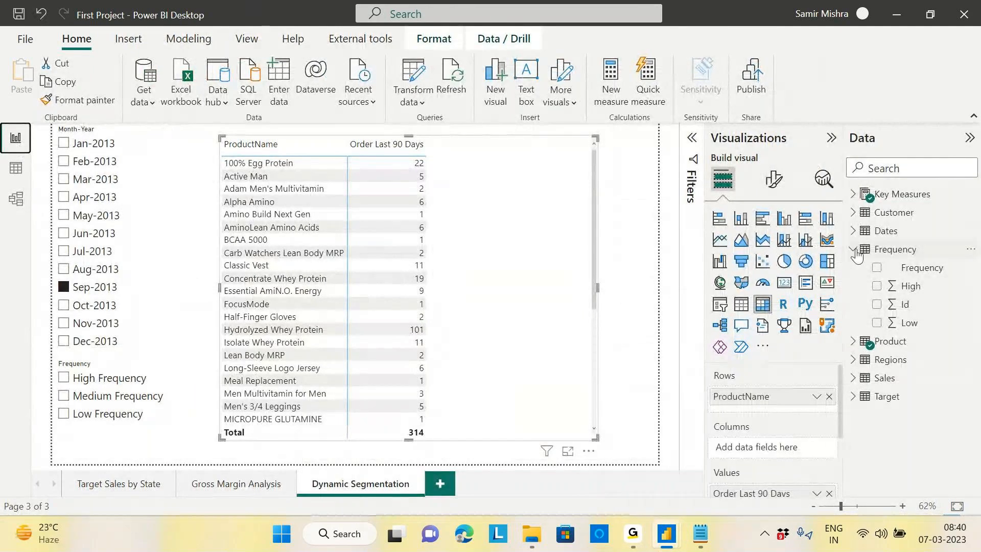
click(971, 198)
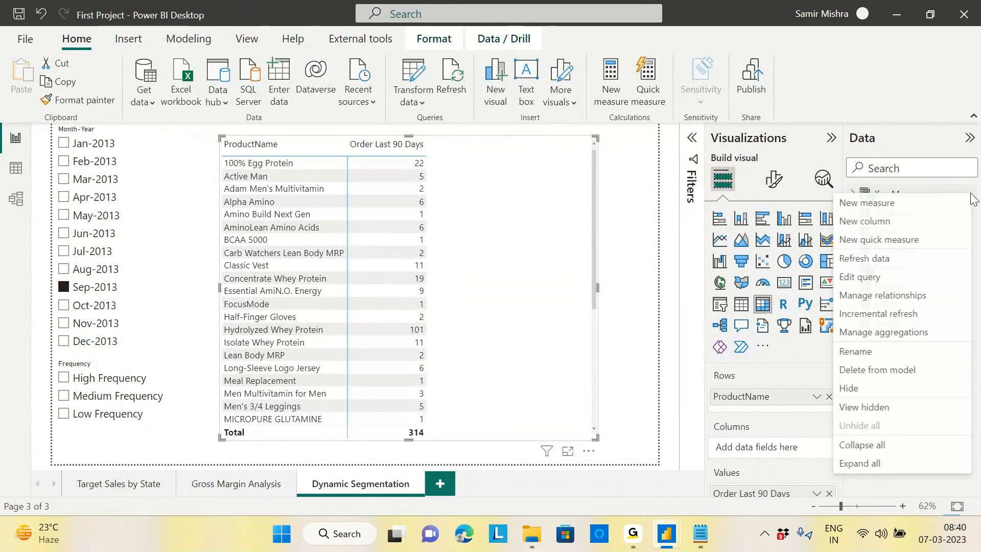
click(882, 208)
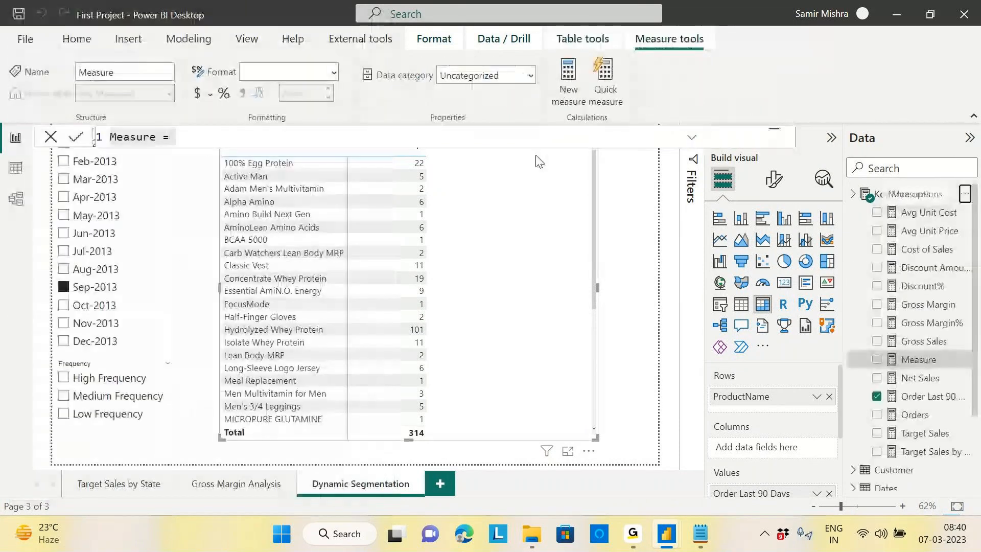
text(Ordwr)
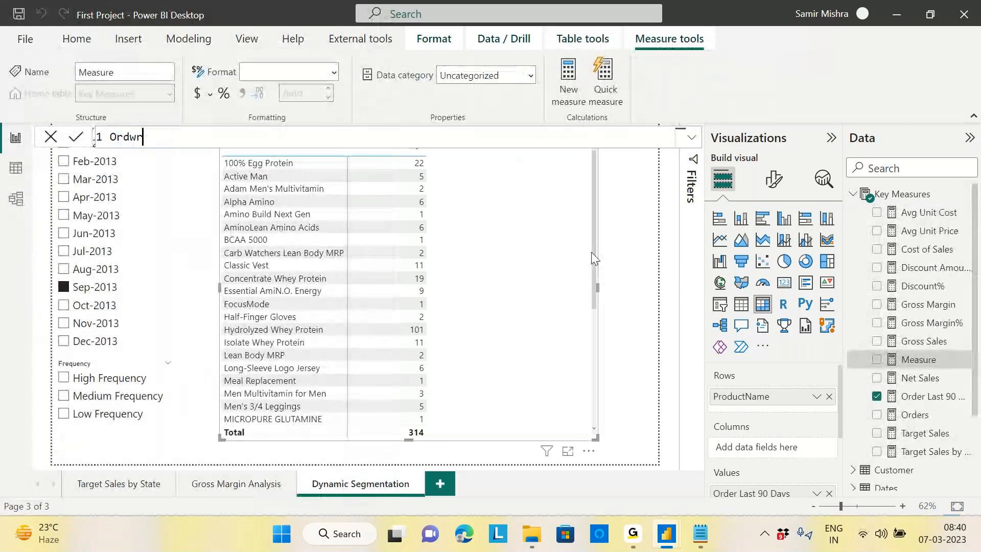
key(BackSpace)
key(BackSpace)
text(er Last 90 Days by )
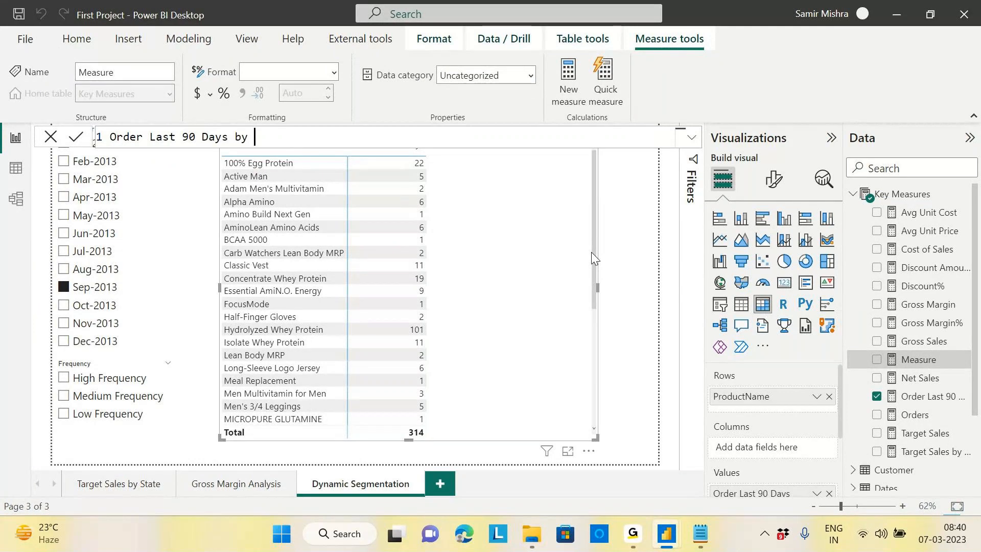
text(Frequen)
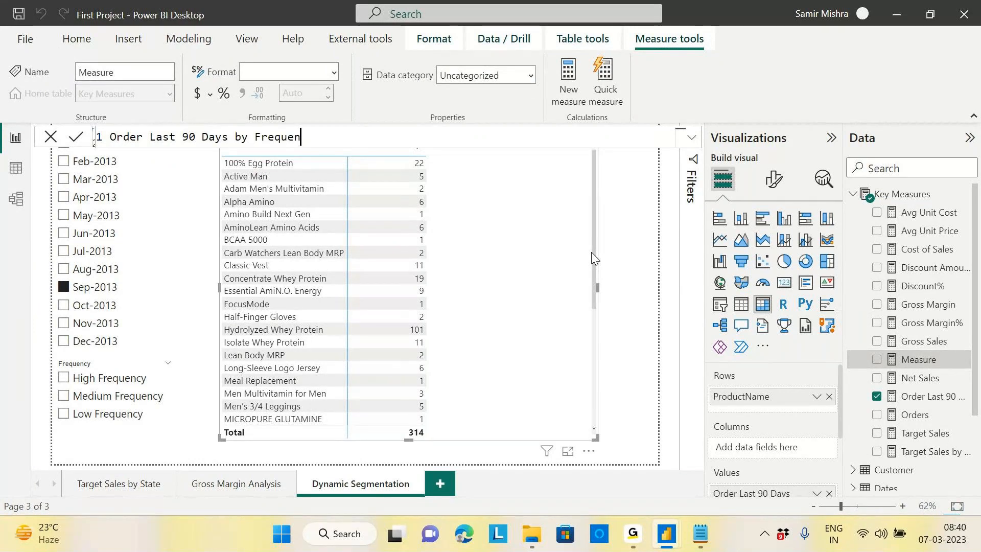
text(cy=)
key(shift+Return)
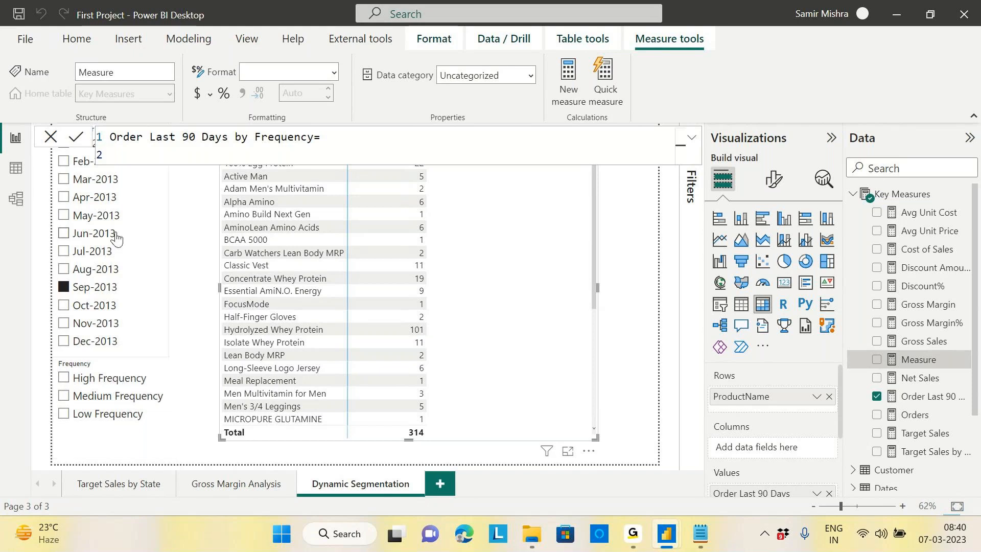
text(1)
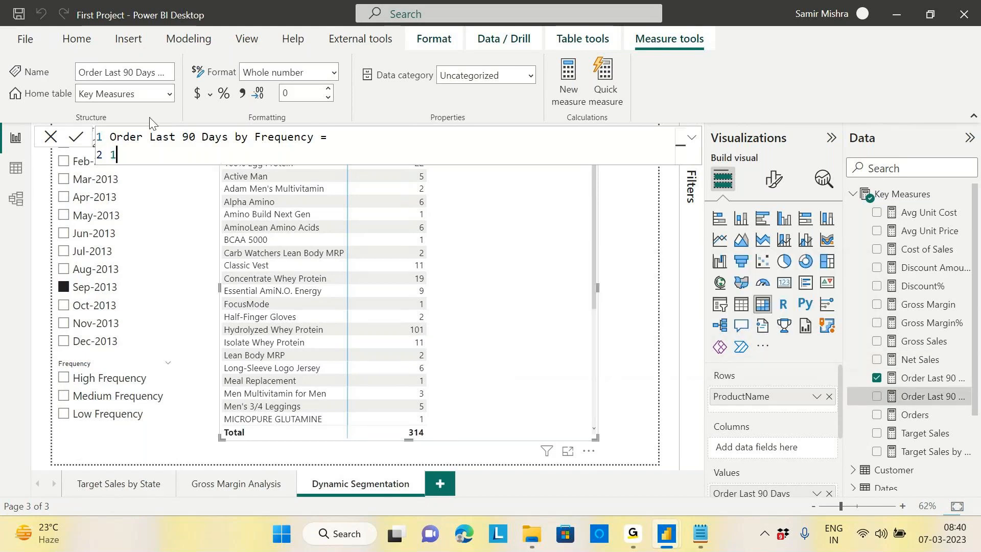
Step: Review the Low and High limits of each frequency in the Frequency table, then return to the report page
click(16, 174)
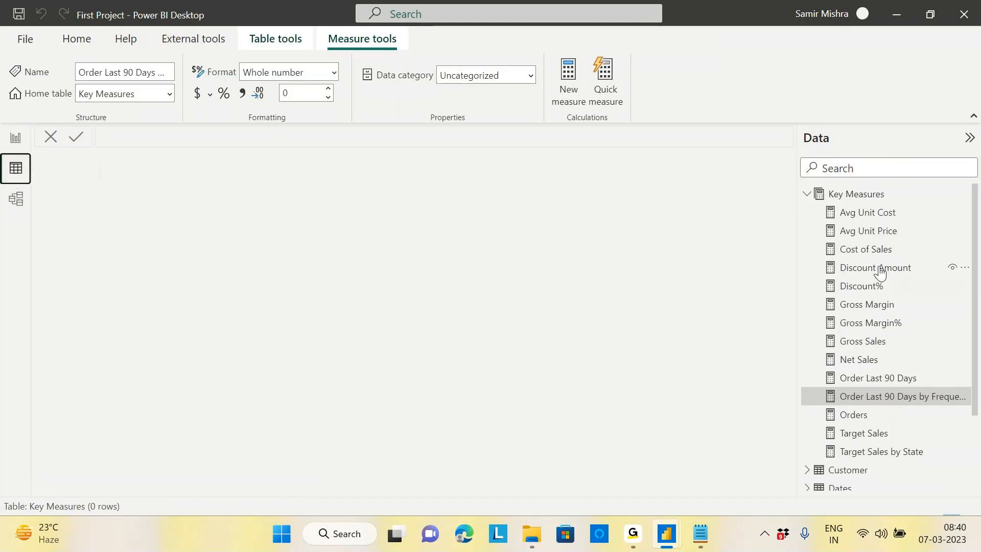
click(807, 194)
click(845, 249)
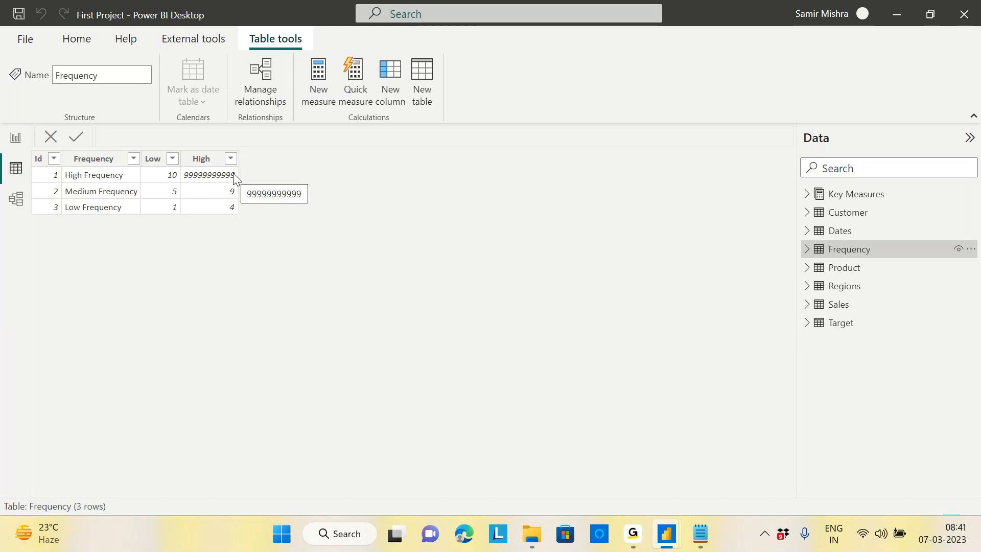
click(16, 139)
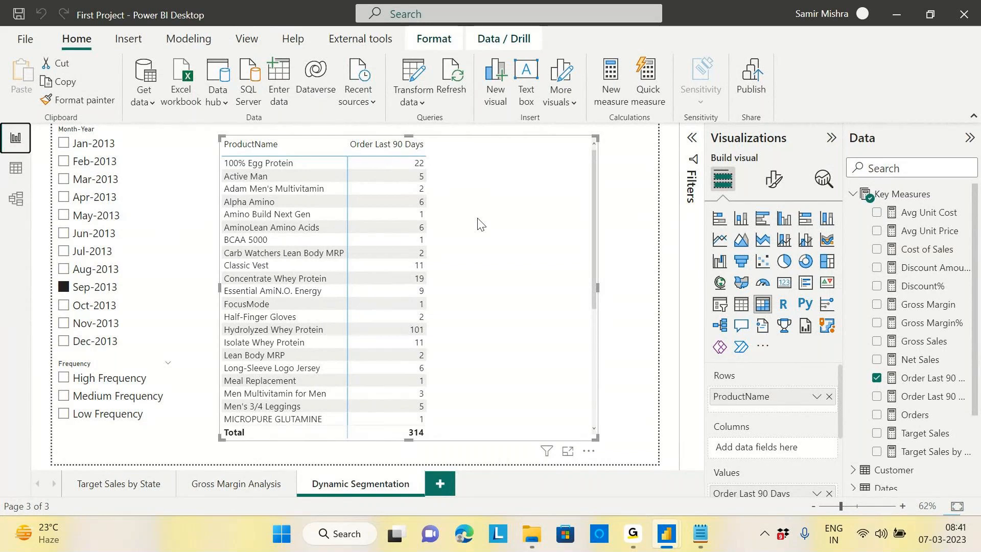
Step: Highlight 100% Egg Protein in the matrix, select High Frequency in the slicer and check that frequency's limits in the Frequency table
click(309, 162)
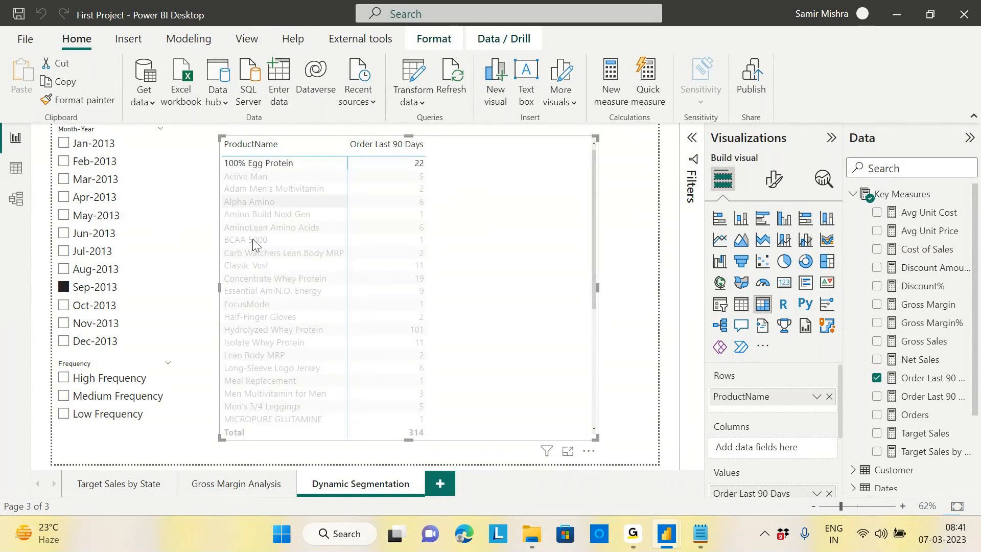
click(65, 379)
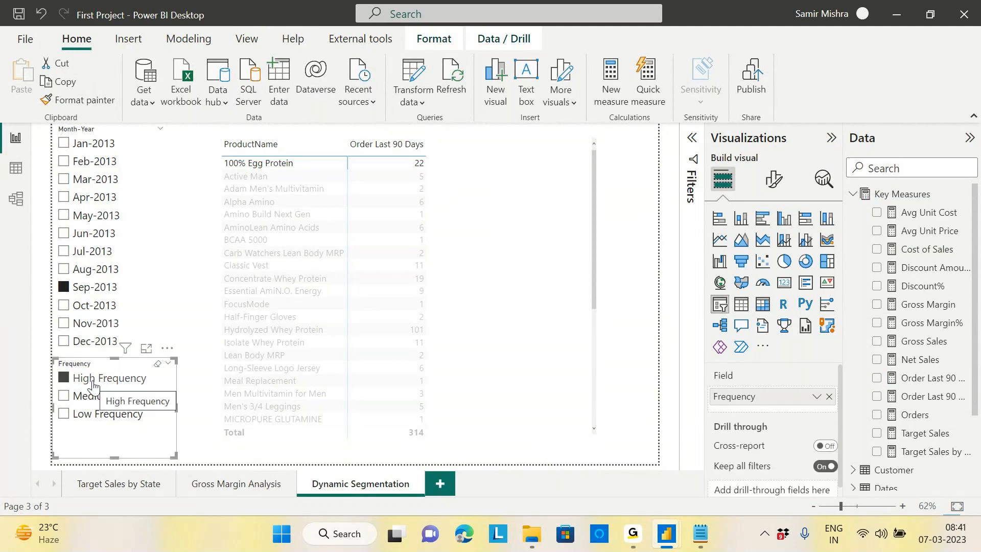
click(16, 168)
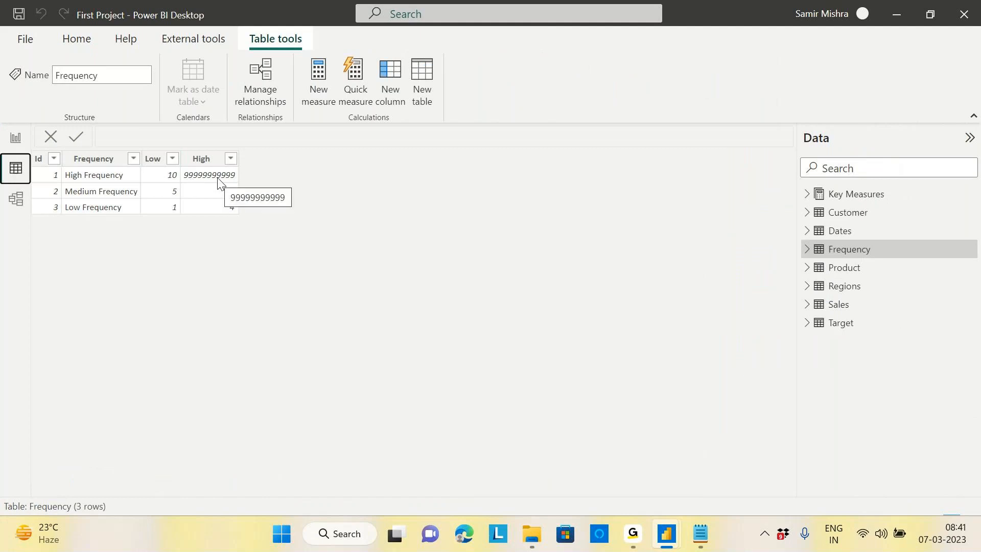
Step: Compare the report's High Frequency selection with its limits in the Frequency table, then clear the row highlight in the product matrix
click(14, 139)
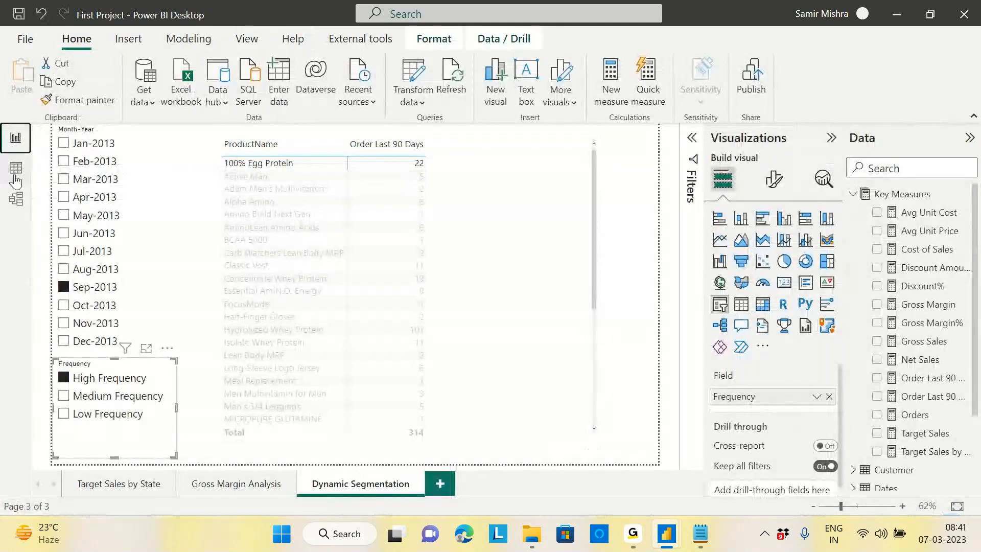
click(15, 168)
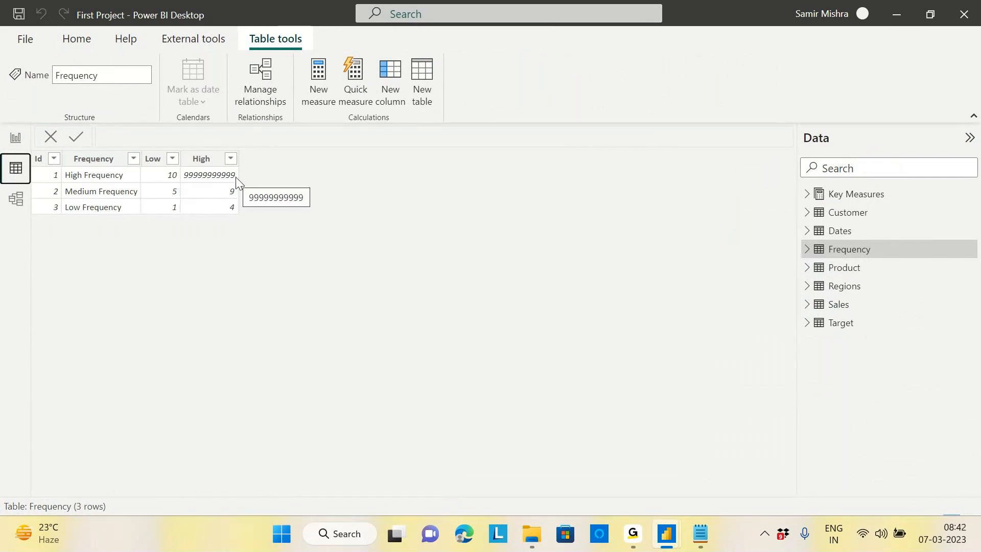
click(23, 143)
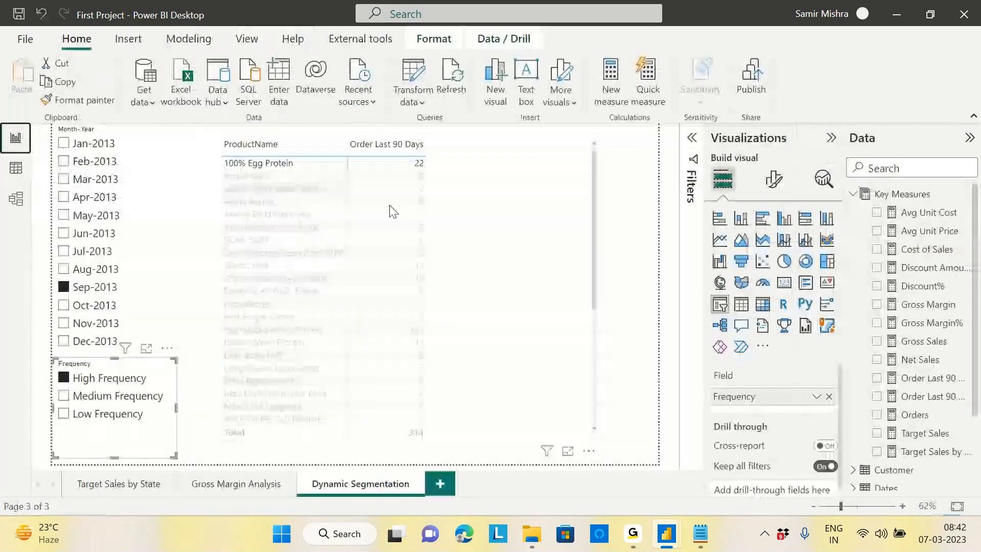
click(482, 189)
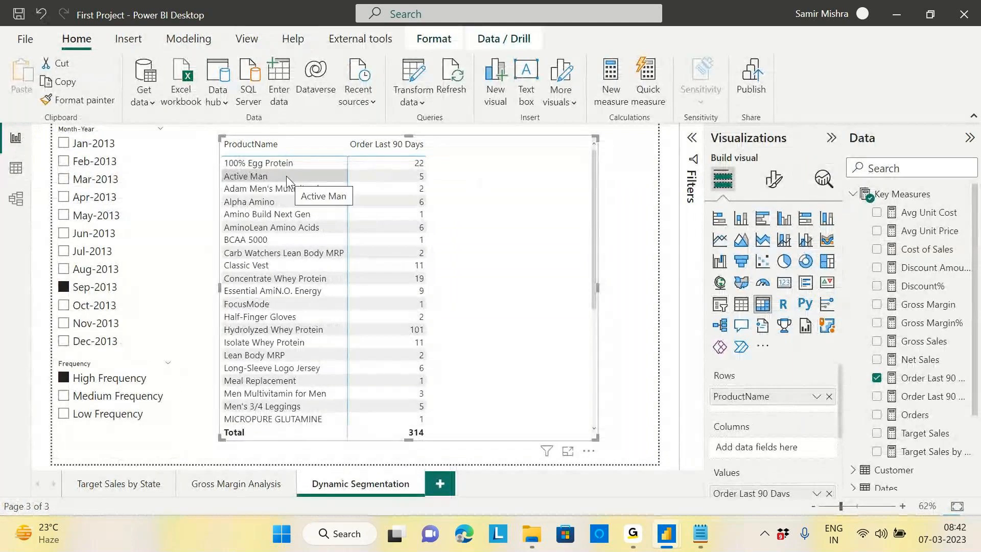
Step: Check the Medium Frequency limits against the Active Man row, then clear the slicer selection and the matrix highlight
click(272, 182)
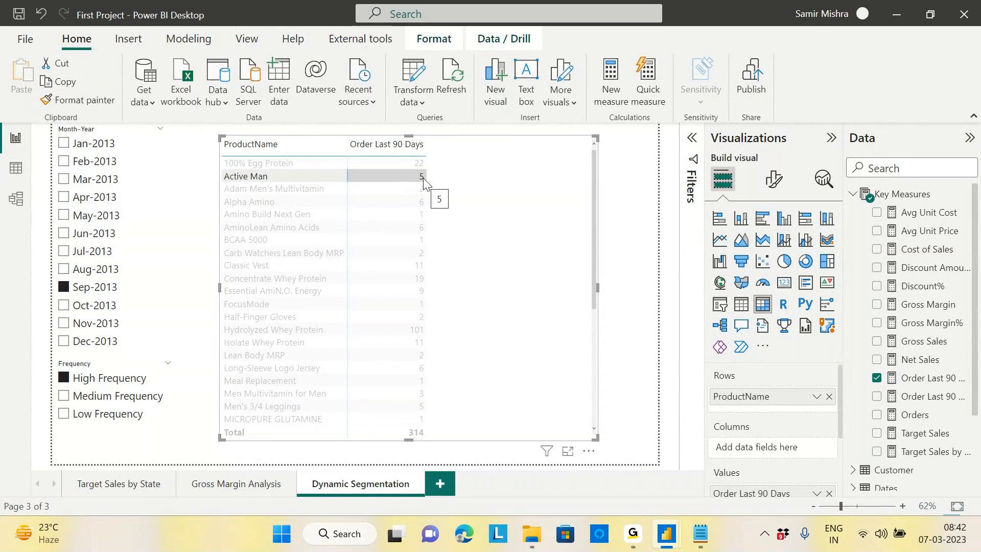
click(64, 398)
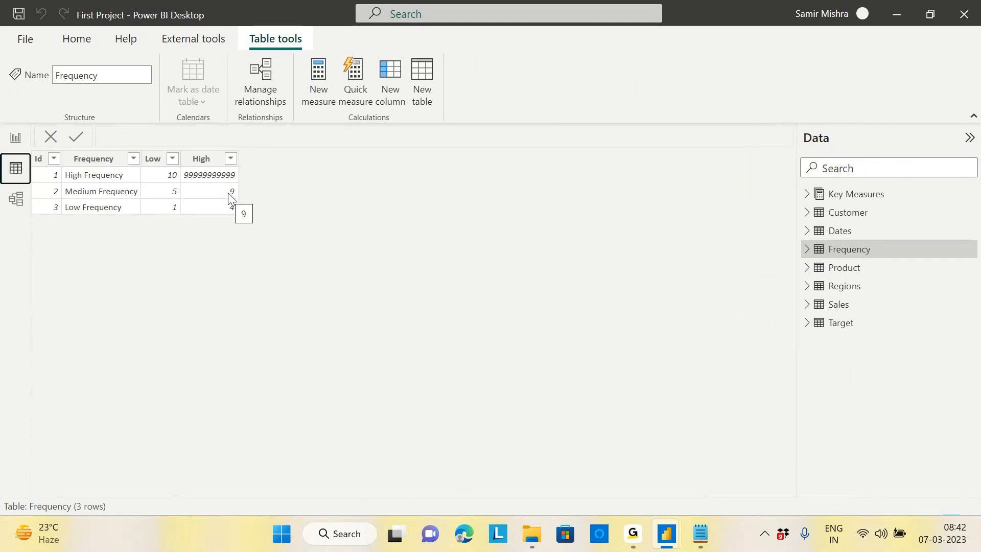
click(23, 143)
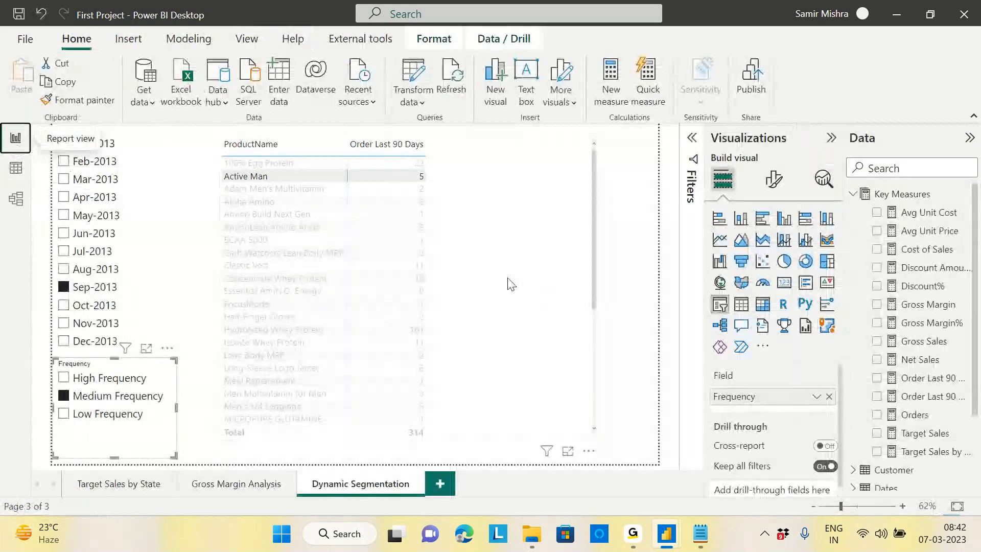
click(64, 396)
click(593, 230)
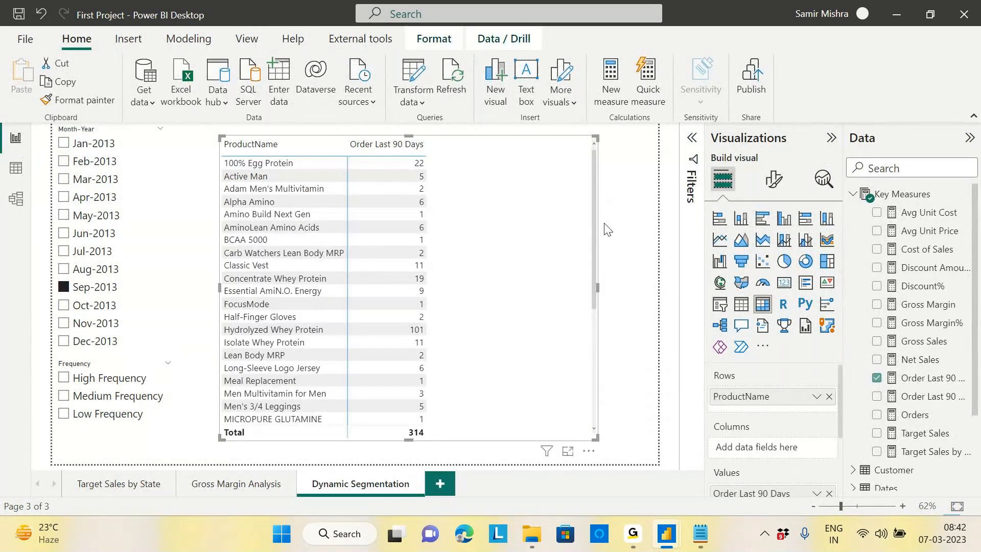
Step: Replace the placeholder in the Order Last 90 Days by Frequency measure with a variable vLow defined as MIN(Frequency[Low])
click(921, 401)
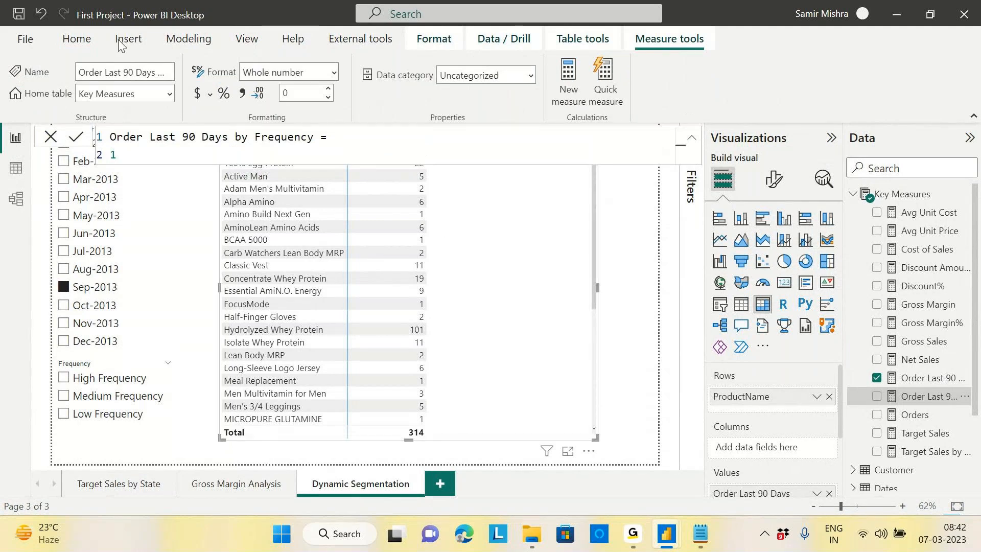
drag(124, 154, 100, 162)
key(BackSpace)
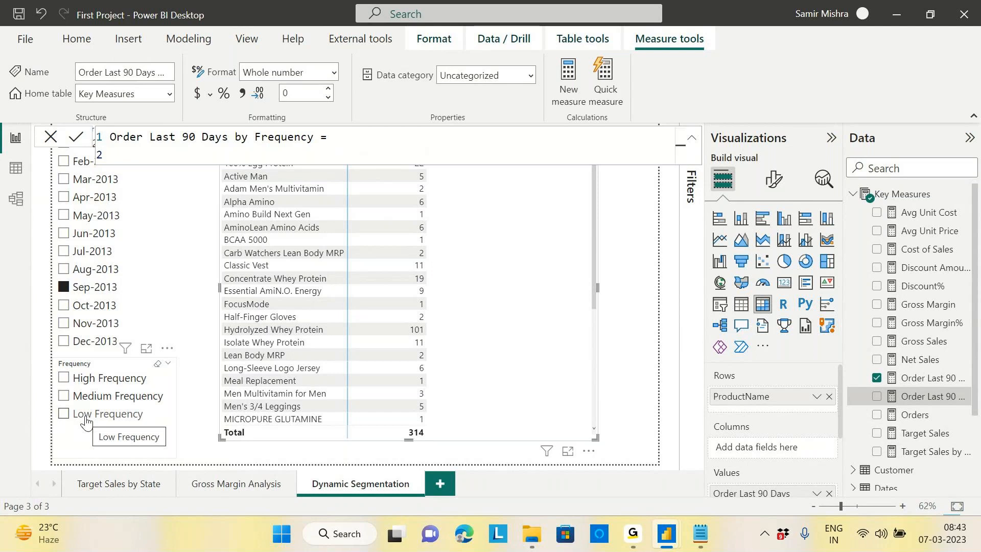
text(Va)
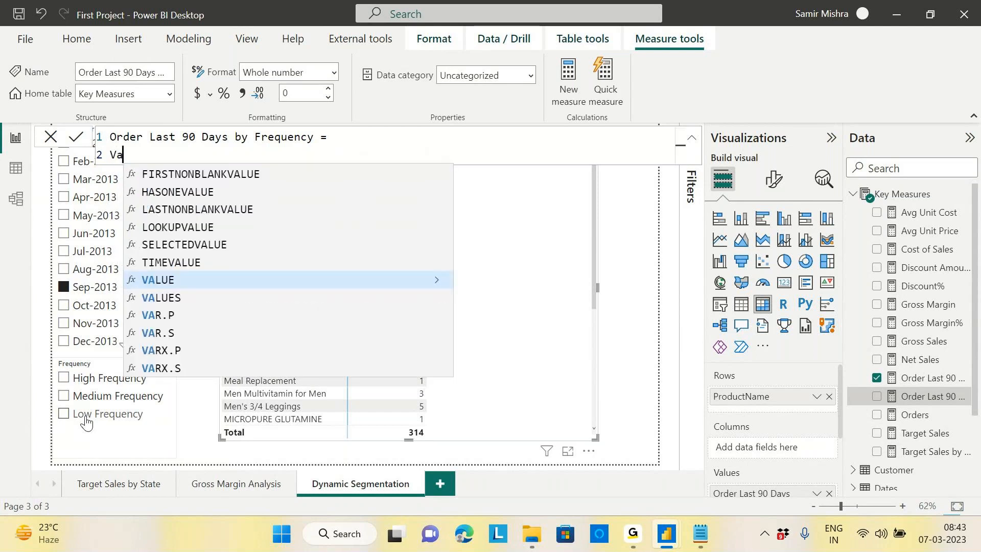
text(r)
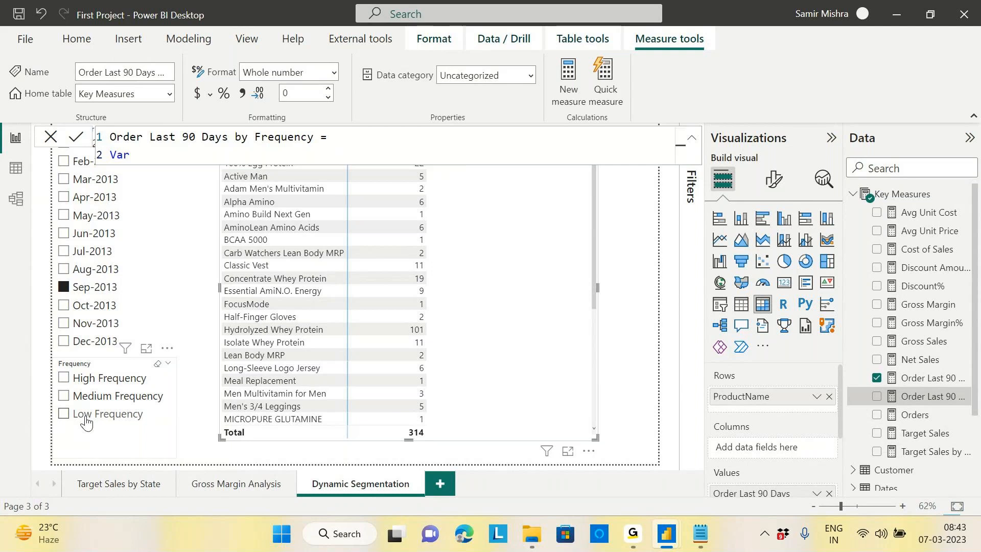
text( vLow= mi)
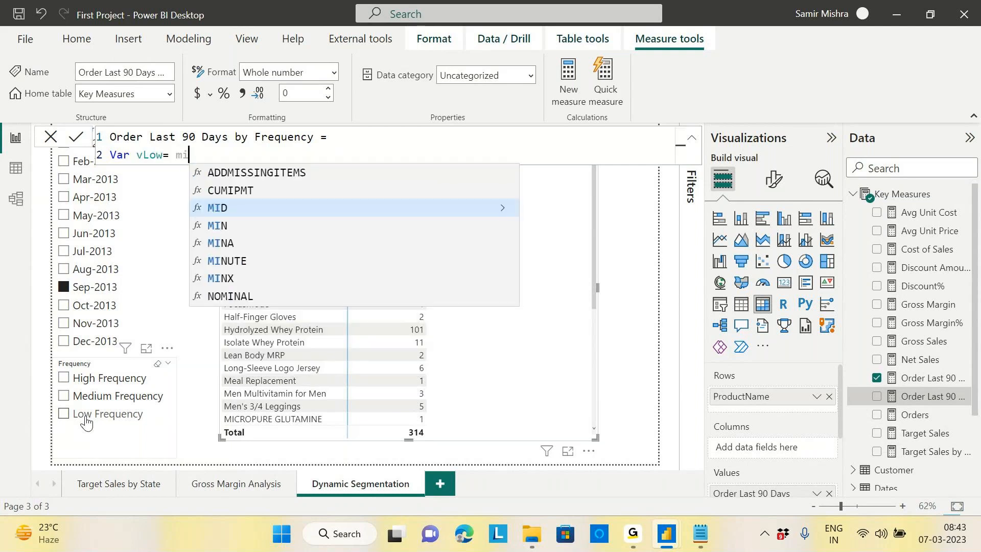
text(n)
key(Tab)
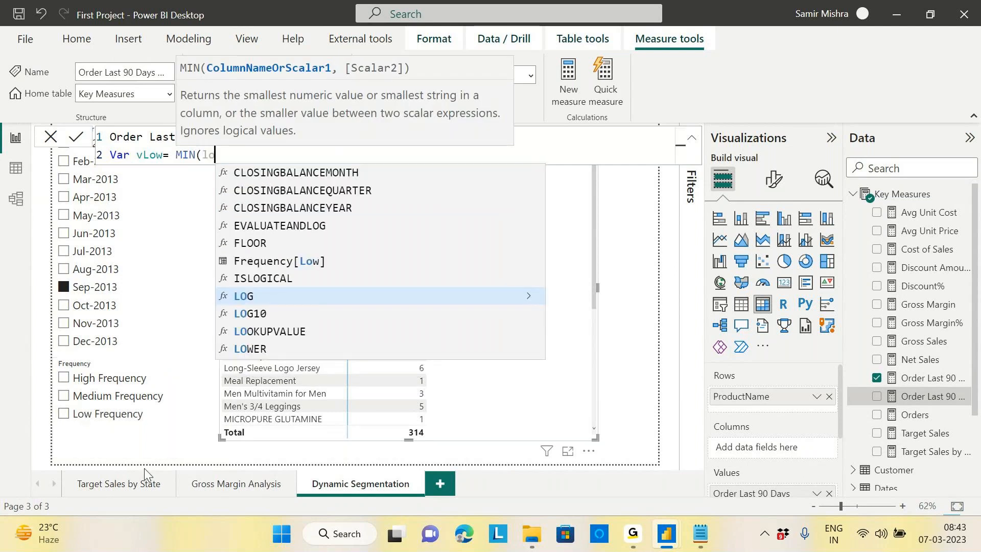
click(310, 261)
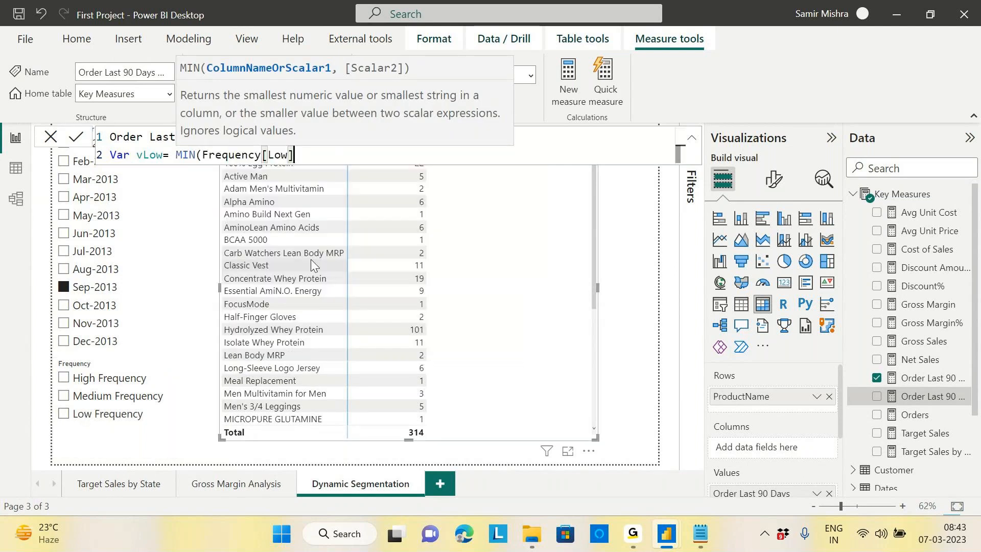
text())
Step: Add a second variable to the measure, vHigh, defined as MAX(Frequency[High])
key(shift+Return)
text(Vra)
key(BackSpace)
key(BackSpace)
text(ar v)
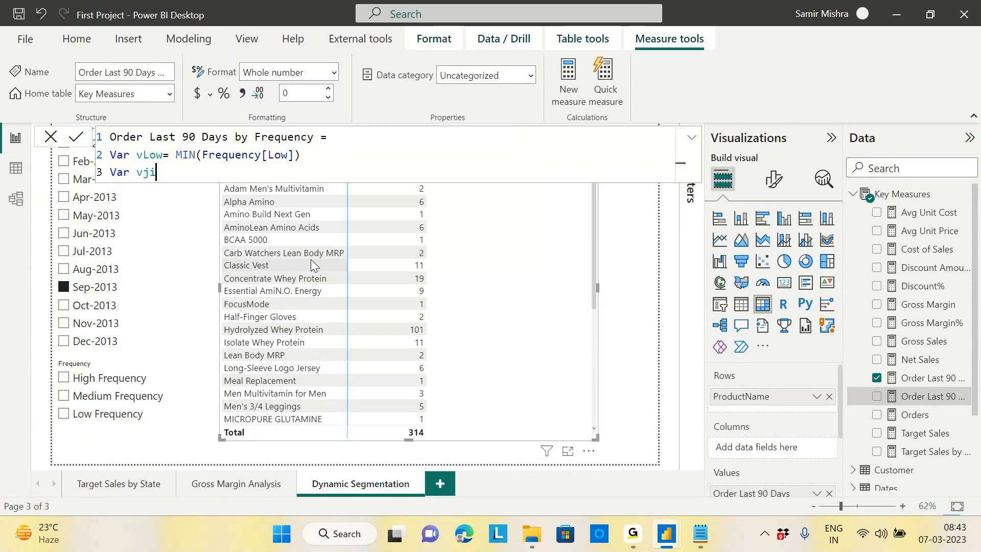
text(hig)
key(BackSpace)
key(BackSpace)
key(BackSpace)
text(High=m)
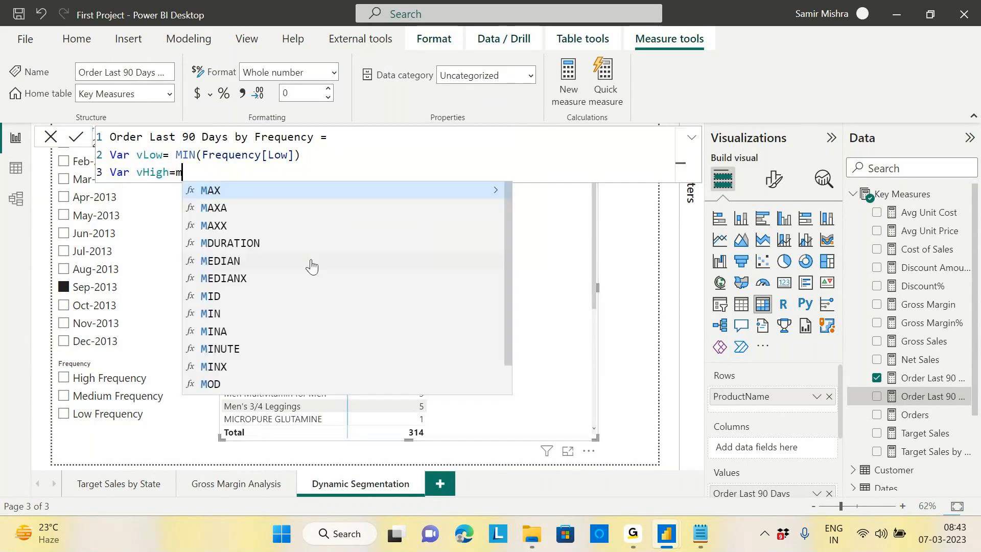
text(ax)
key(Tab)
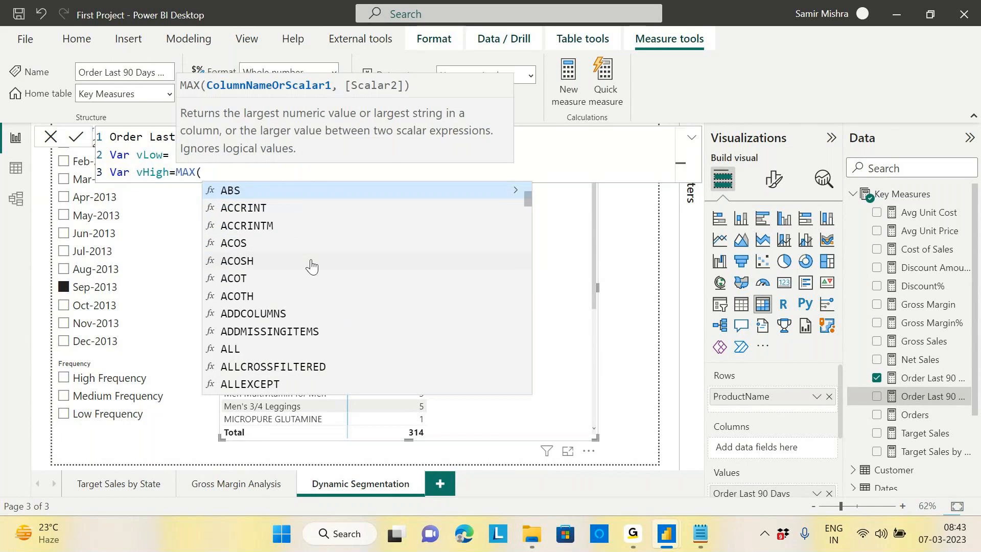
text(hig)
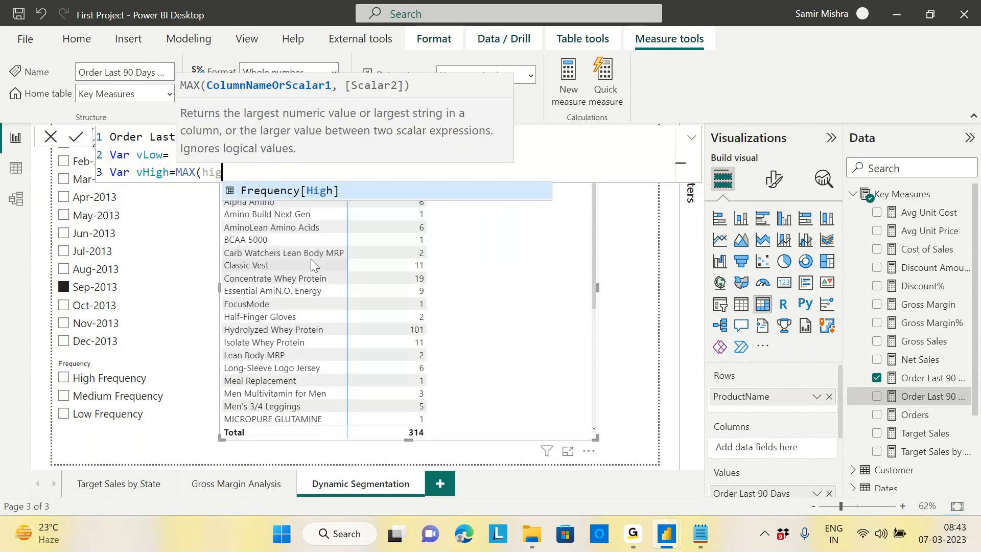
click(313, 193)
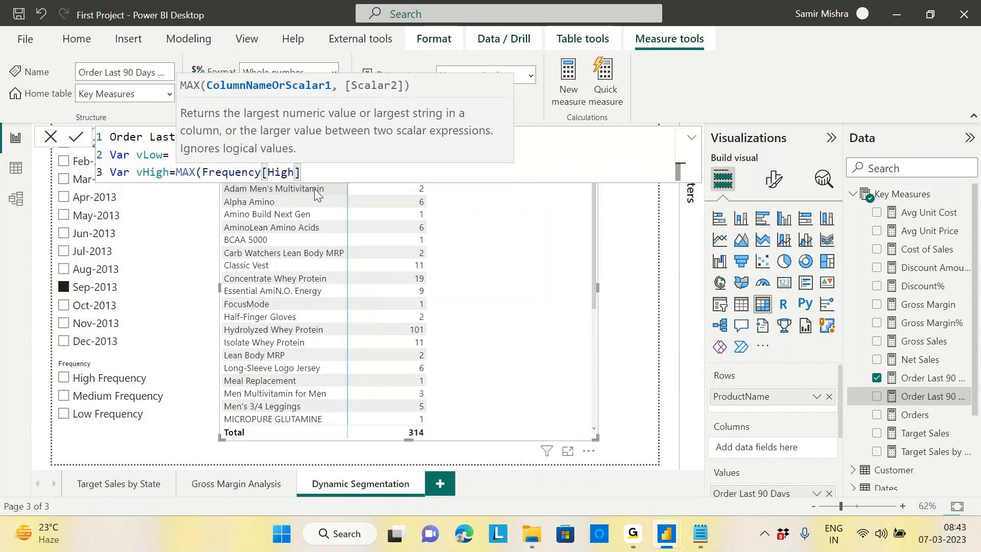
text())
Step: Add a Return line that outputs vLow and commit the measure formula
key(shift+Return)
text(Return)
key(shift+Return)
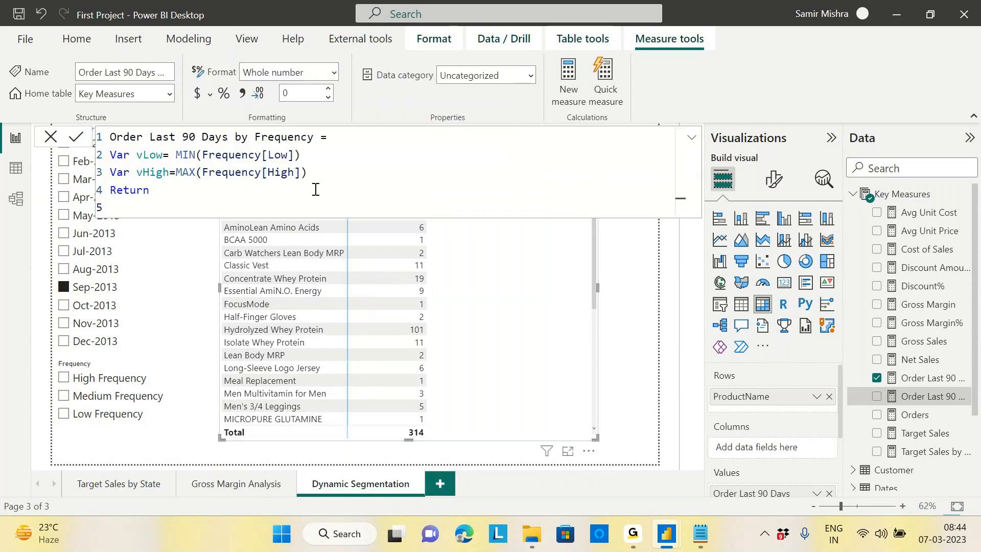
text(vlow)
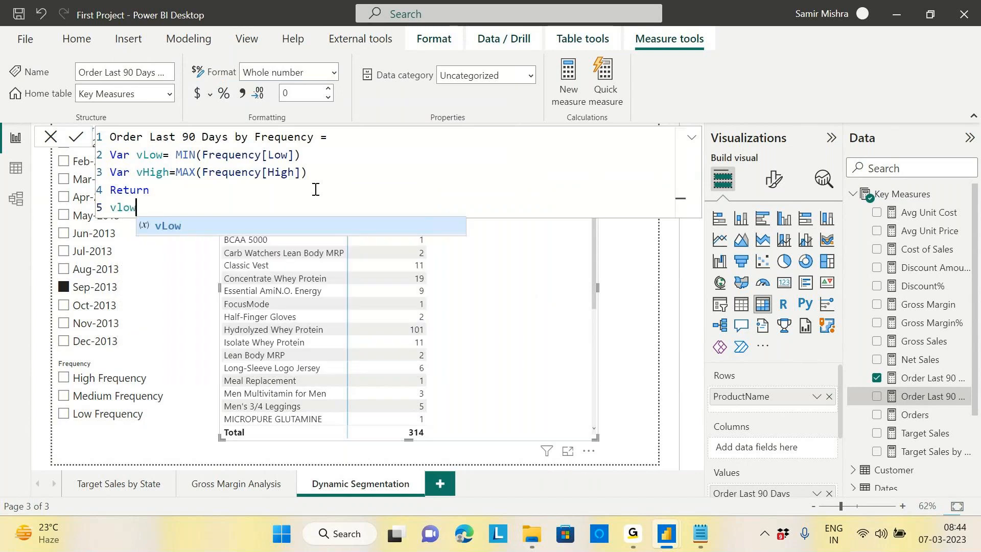
click(205, 224)
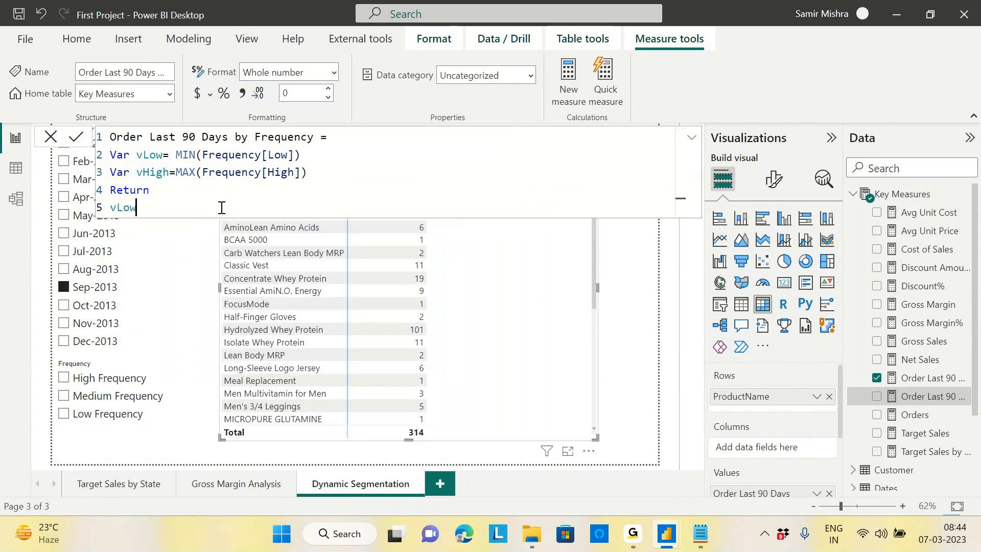
key(Return)
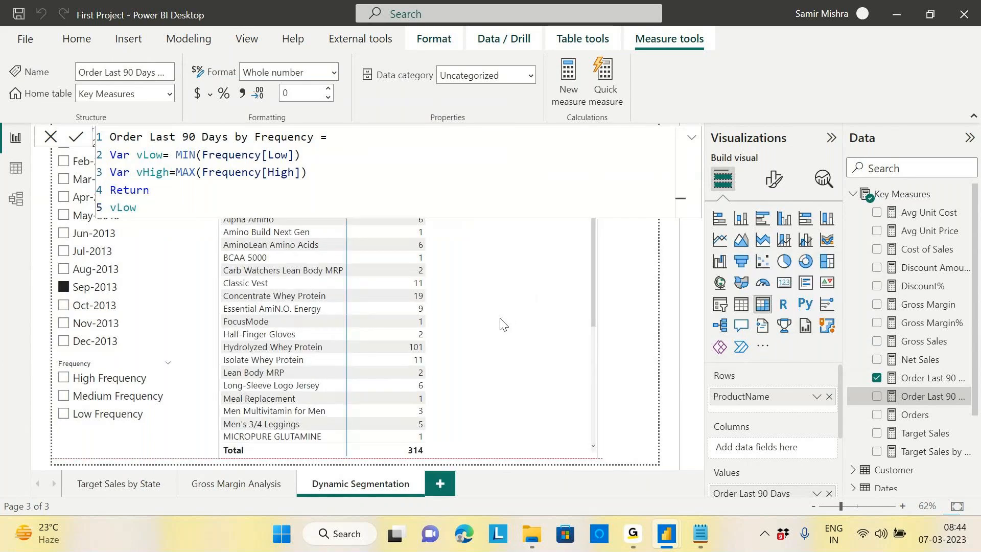
Step: Add Order Last 90 Days by Frequency as a value column in the product matrix and select High Frequency in the slicer
click(690, 144)
click(690, 144)
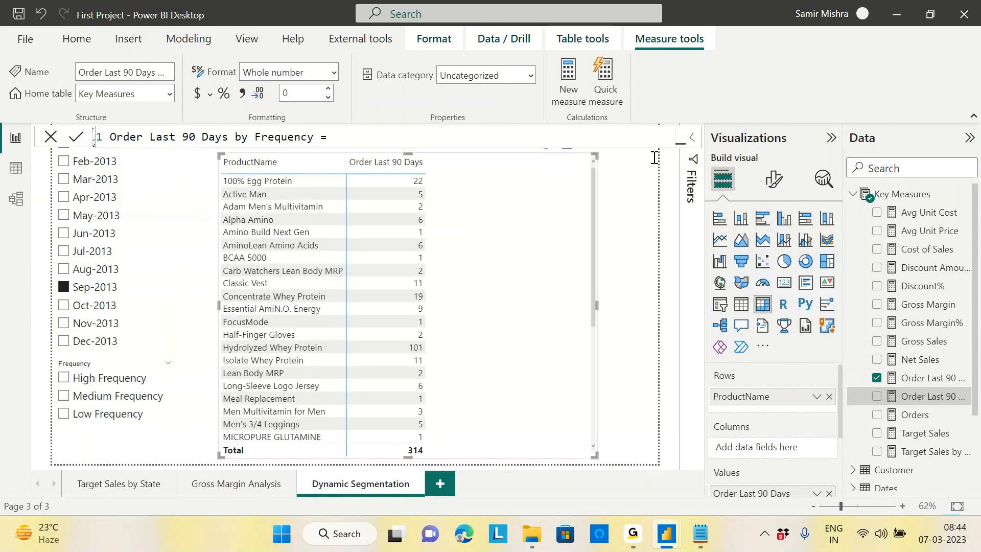
drag(928, 401, 530, 244)
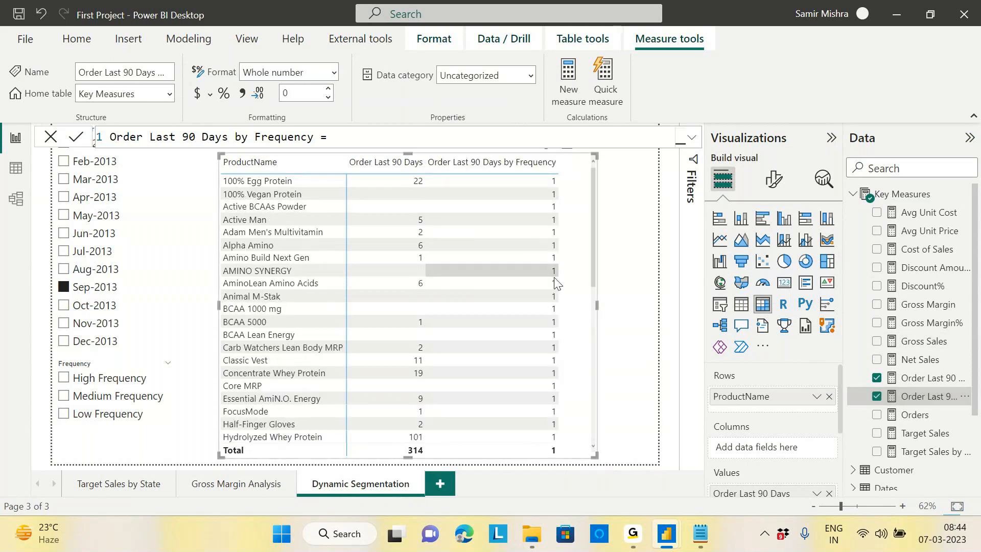
click(64, 378)
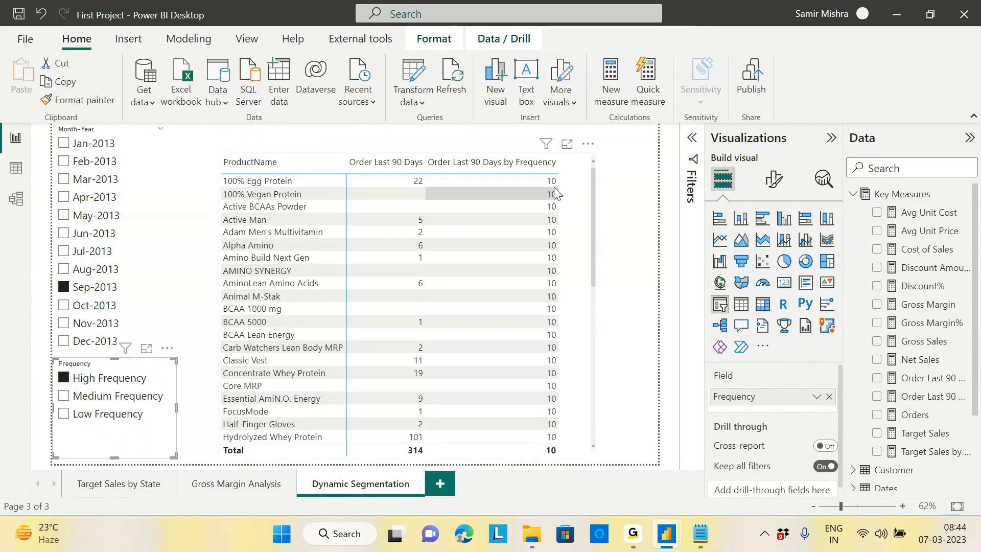
mouse_move(594, 222)
mouse_down()
mouse_move(592, 343)
mouse_move(608, 182)
mouse_up()
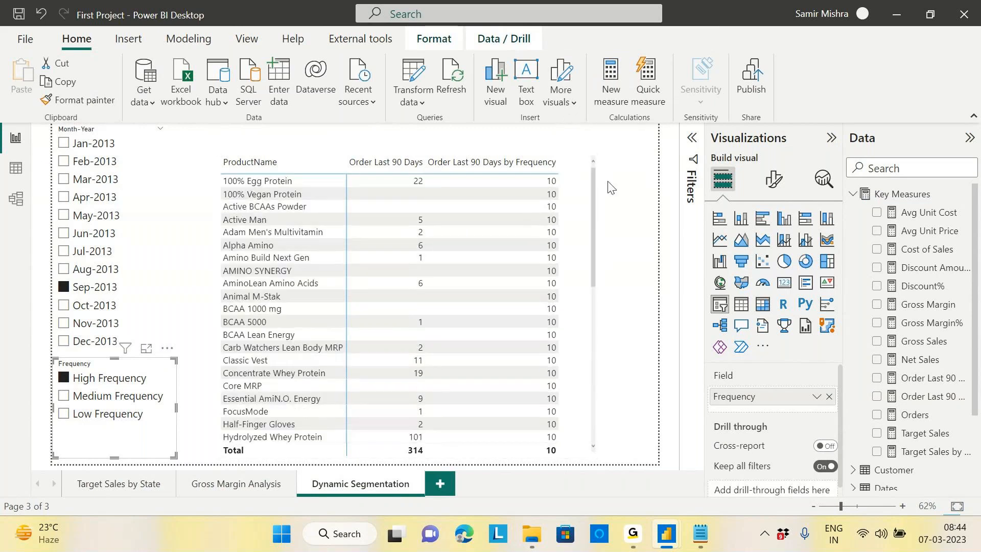
Step: Check the Low limits in the Frequency table, then test the new column with Medium Frequency and Low Frequency selected in the slicer
click(16, 168)
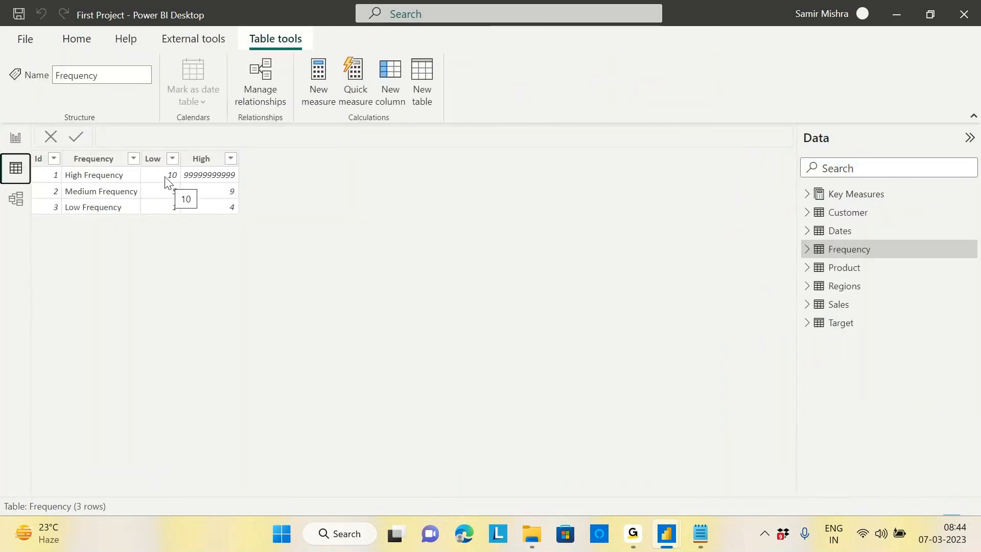
click(15, 139)
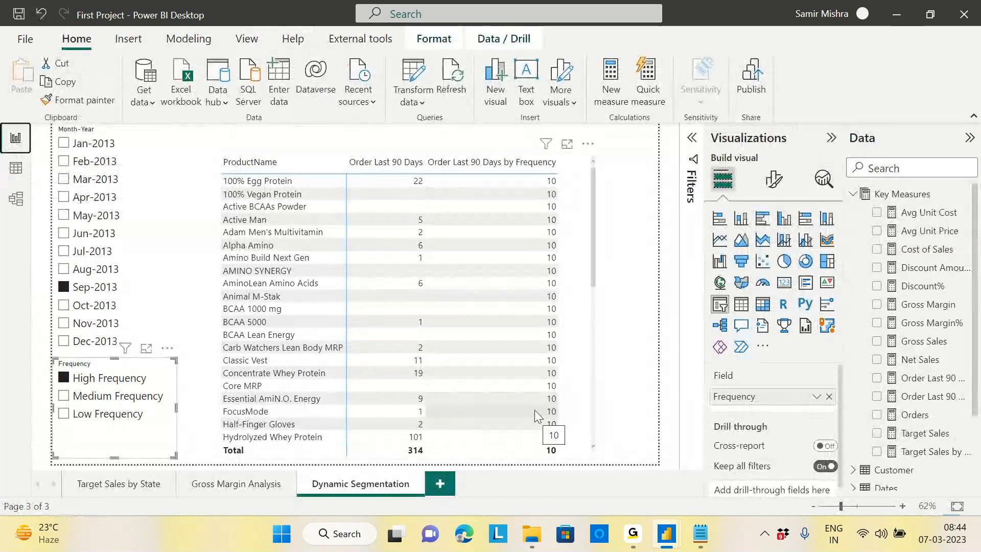
click(102, 396)
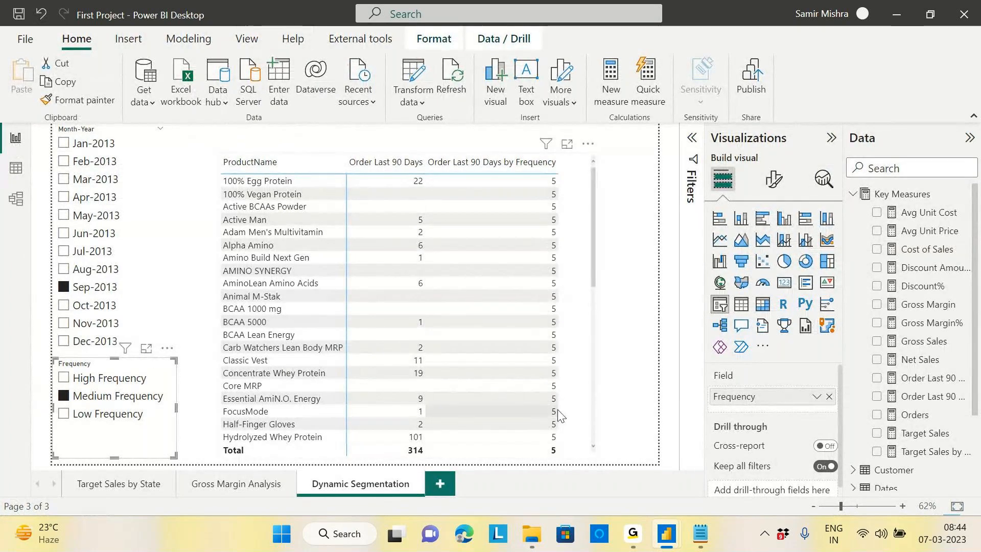
click(65, 414)
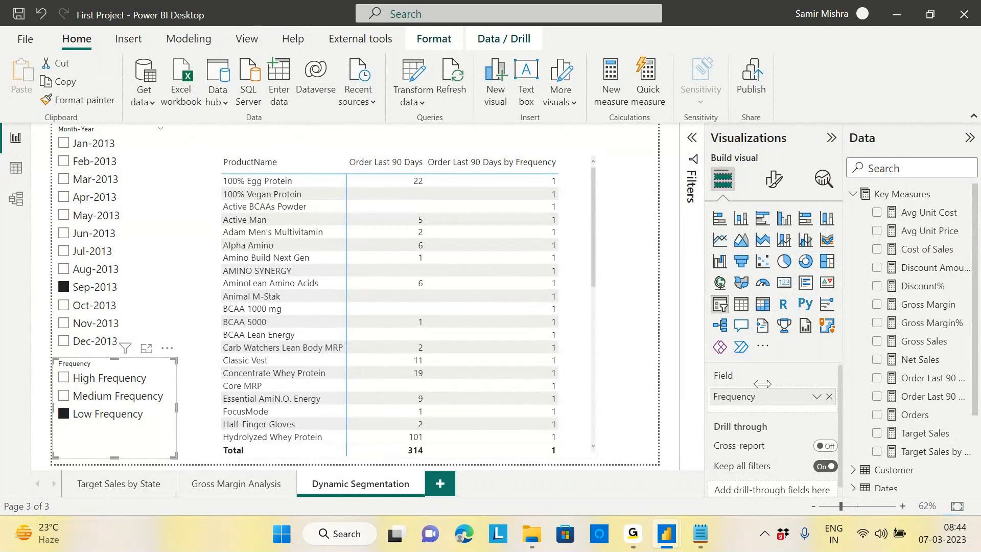
Step: Make the Order Last 90 Days by Frequency measure return vHigh instead of vLow and commit the formula
click(936, 401)
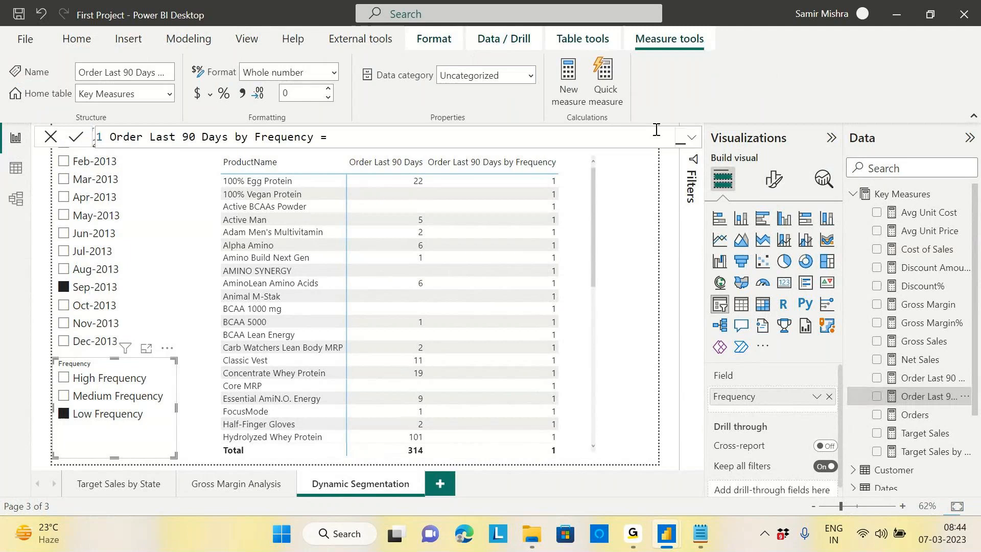
click(694, 138)
double_click(158, 174)
key(ctrl+c)
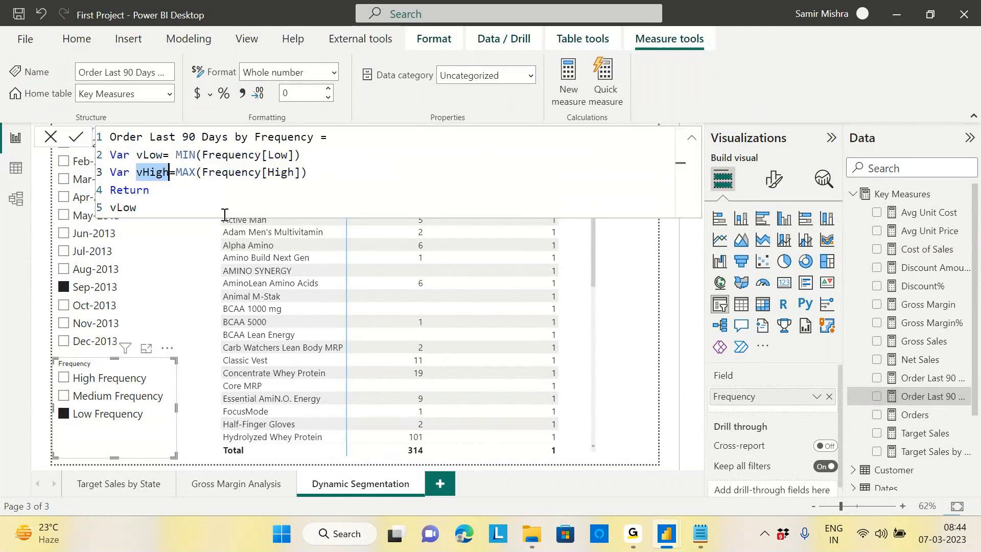
double_click(124, 207)
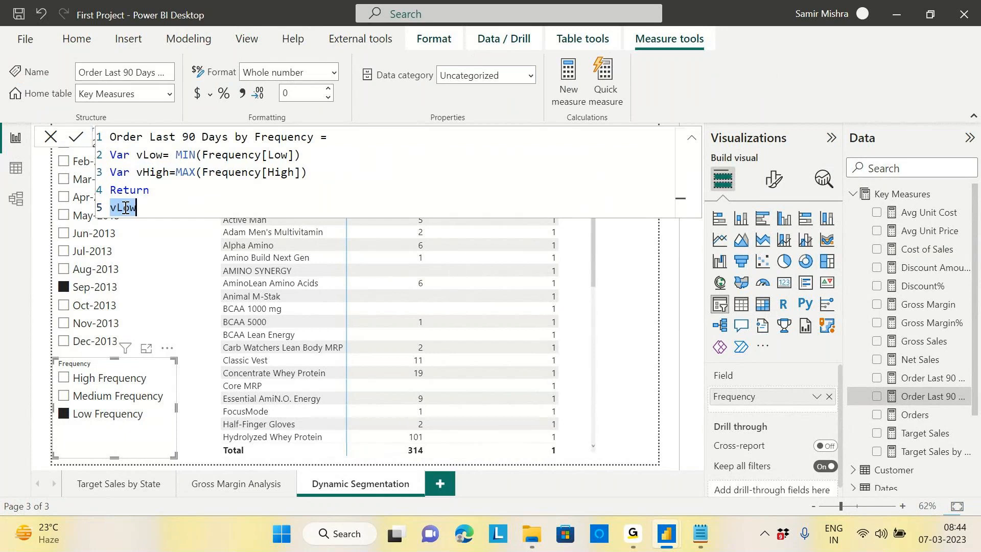
key(ctrl+v)
key(Return)
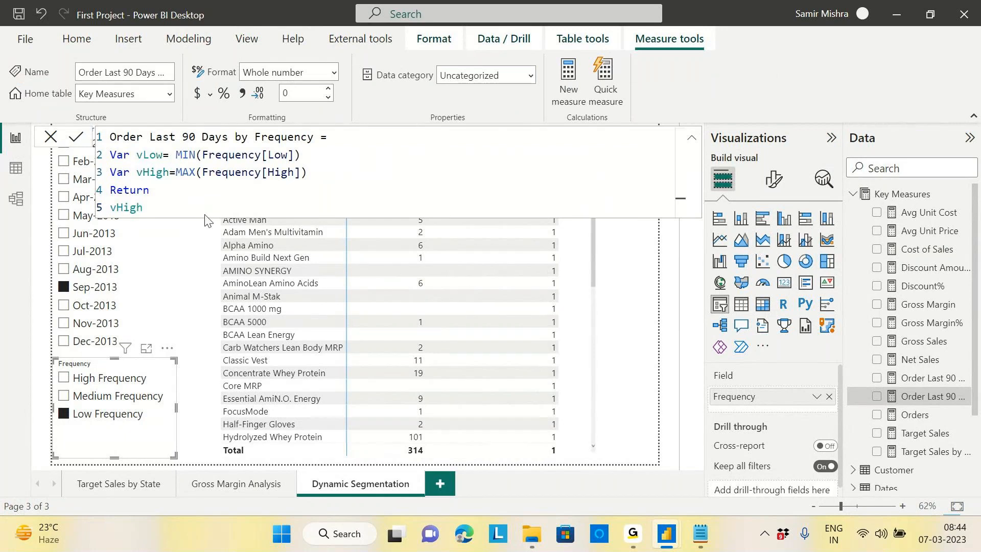
click(694, 141)
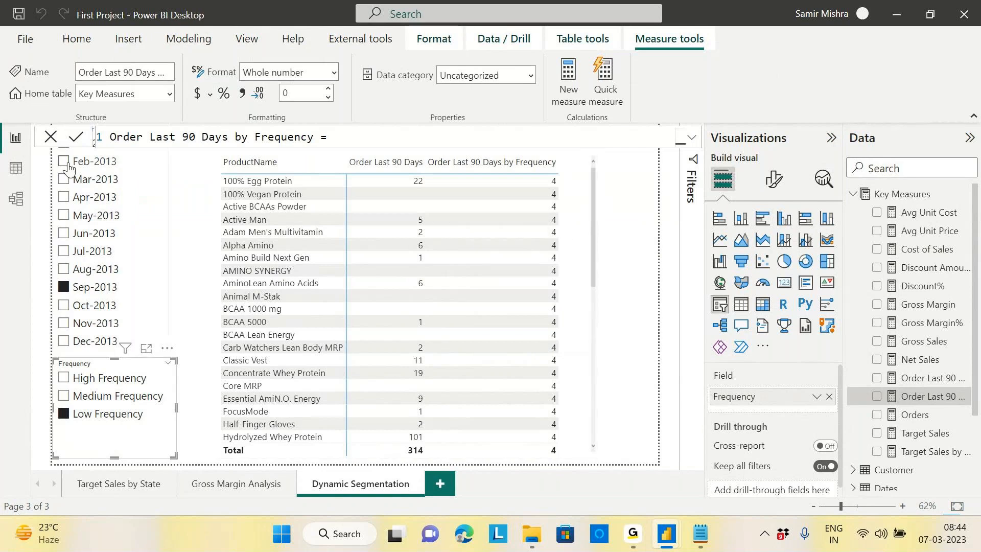
Step: Check the High limits in the Frequency table, test the column with Medium Frequency and High Frequency selected, and clear the slicer
click(15, 168)
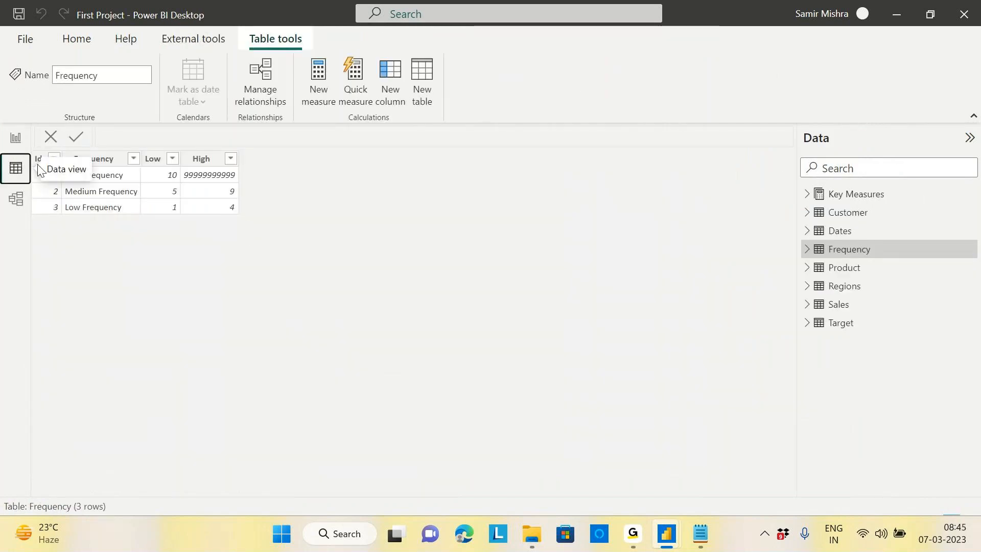
click(16, 137)
click(64, 396)
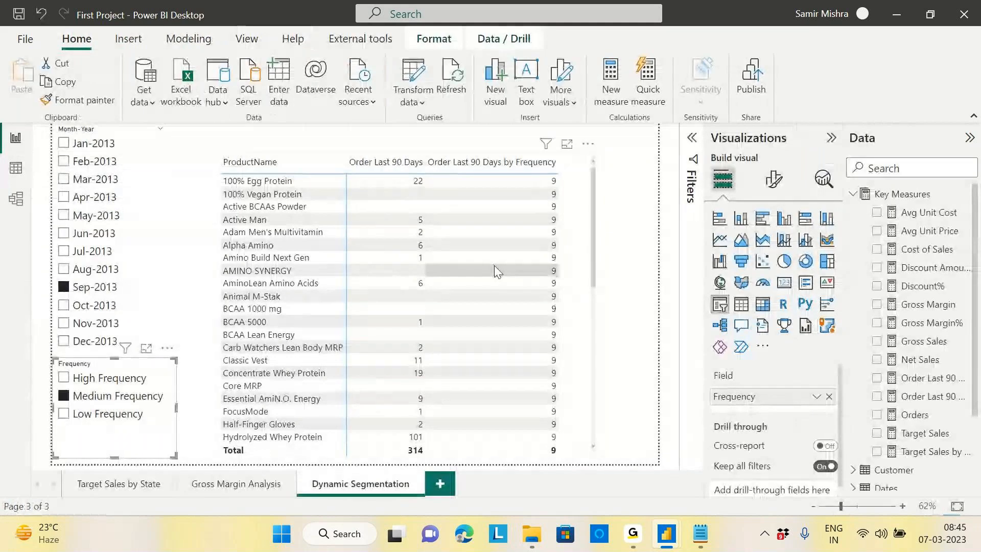
click(15, 168)
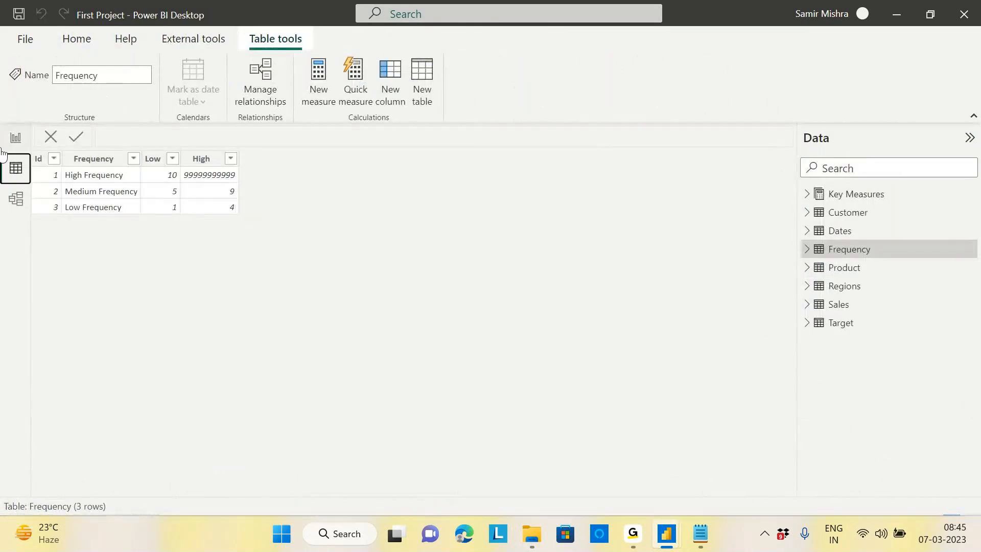
click(16, 138)
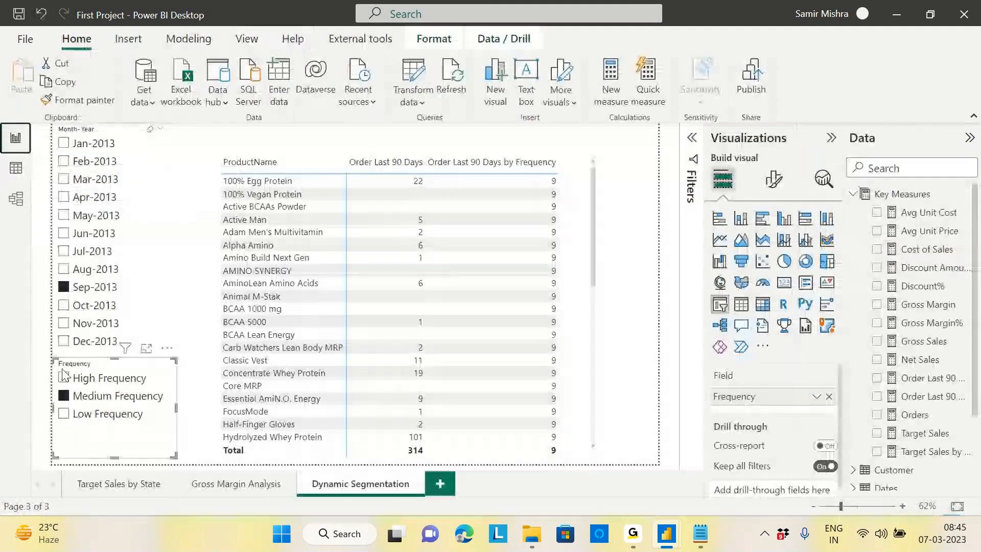
click(64, 377)
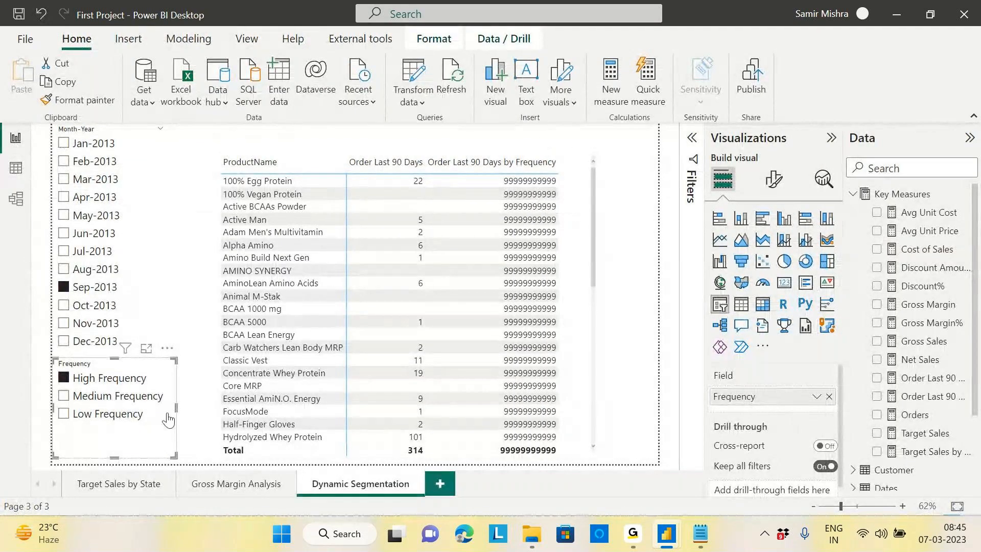
click(63, 378)
Step: Reopen the Order Last 90 Days by Frequency formula and remove its Return vHigh lines
click(925, 397)
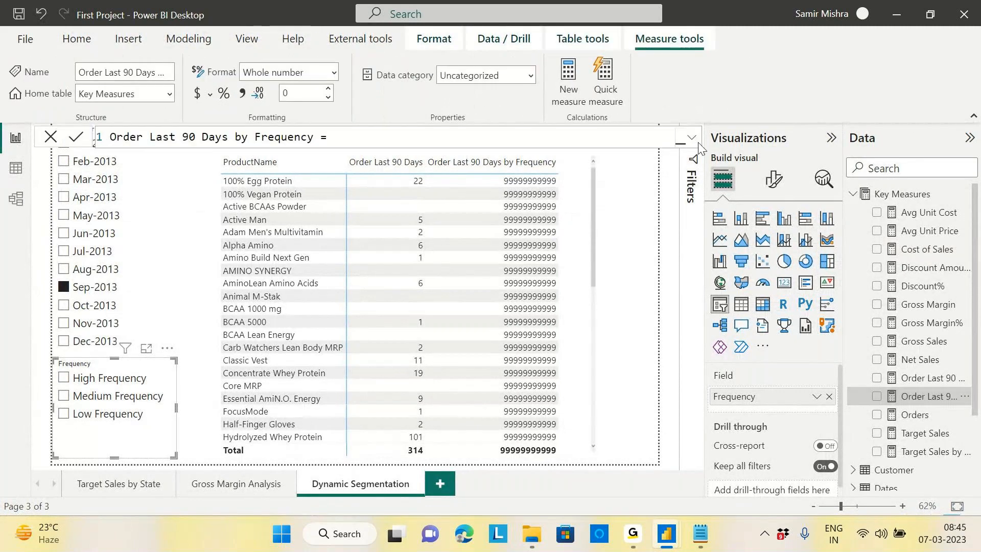
click(698, 142)
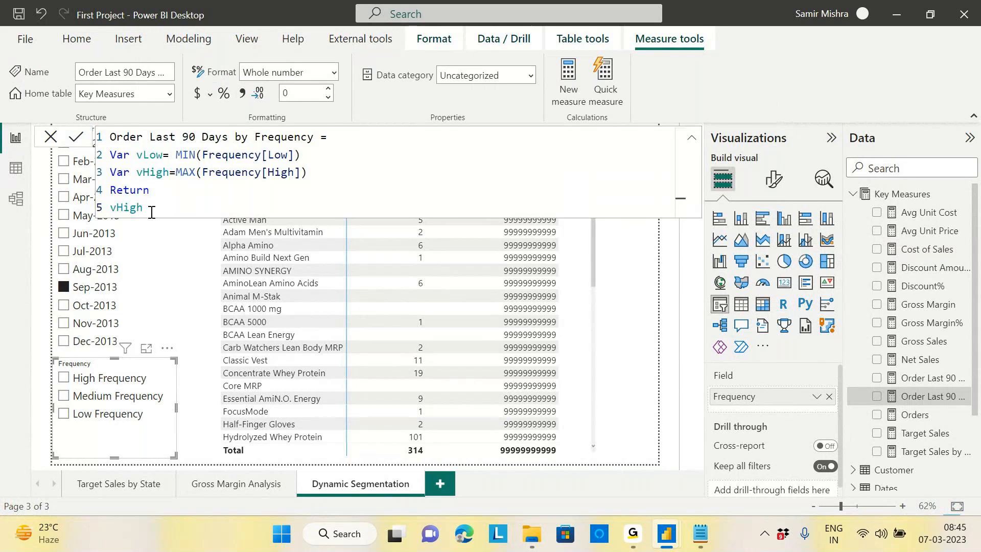
drag(152, 212, 103, 196)
key(BackSpace)
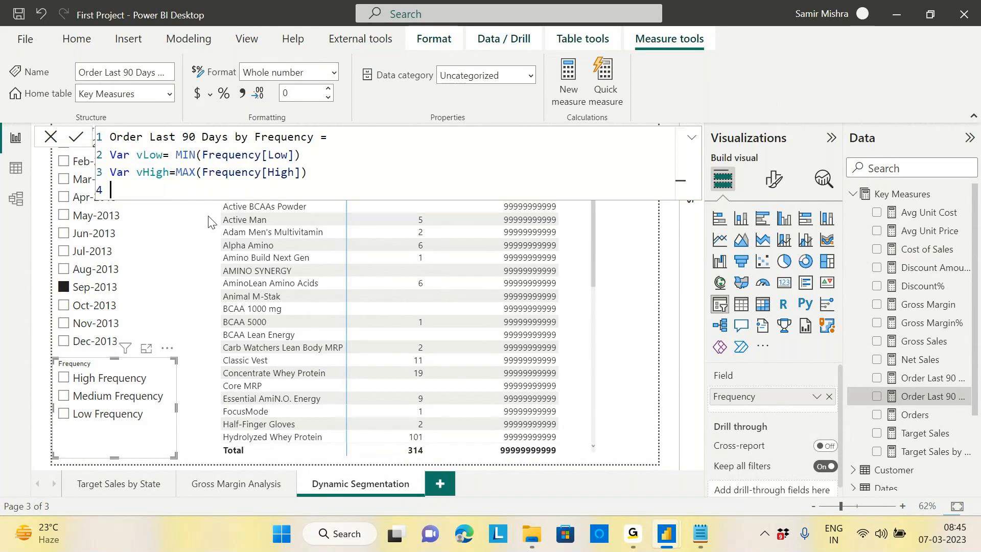
Step: Add a variable VResult that starts a CALCULATE function with [Order Last 90 Days] as its expression
text(Var VResult=)
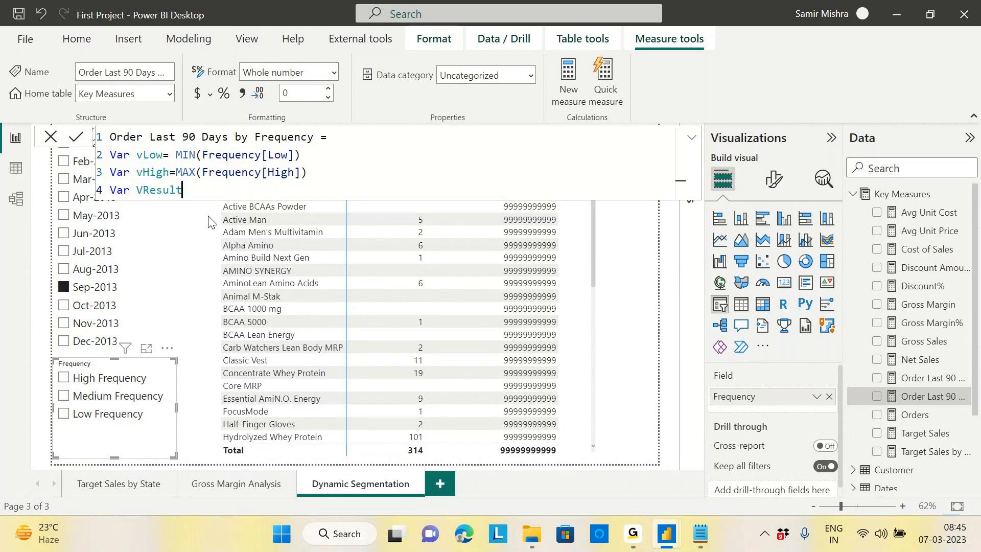
key(Return)
text(cal)
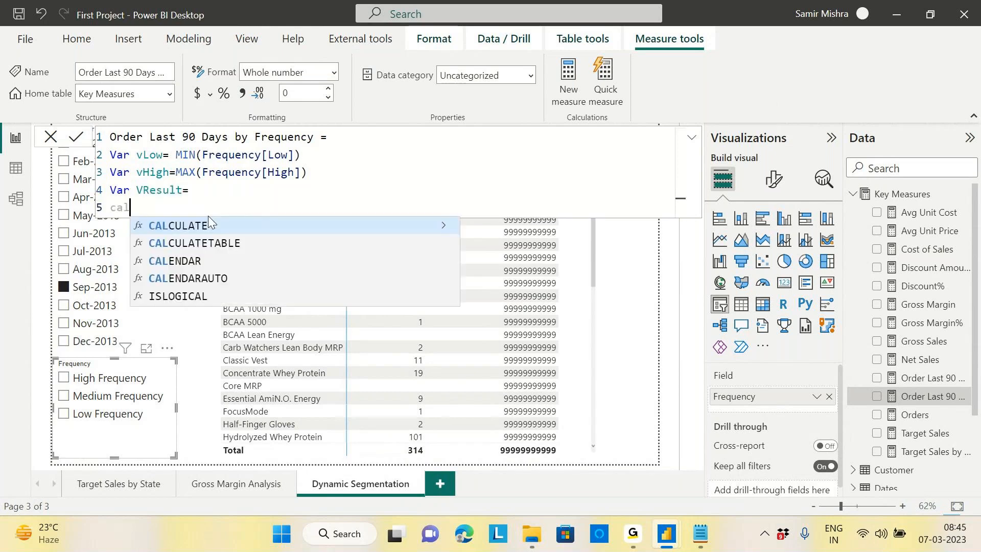
key(Tab)
key(Return)
text([t)
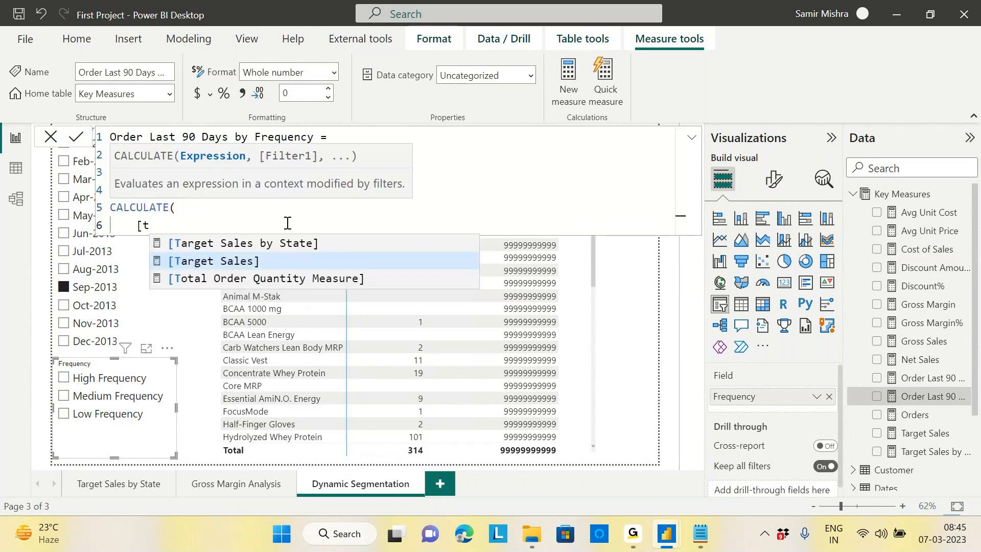
key(BackSpace)
text(o)
click(287, 246)
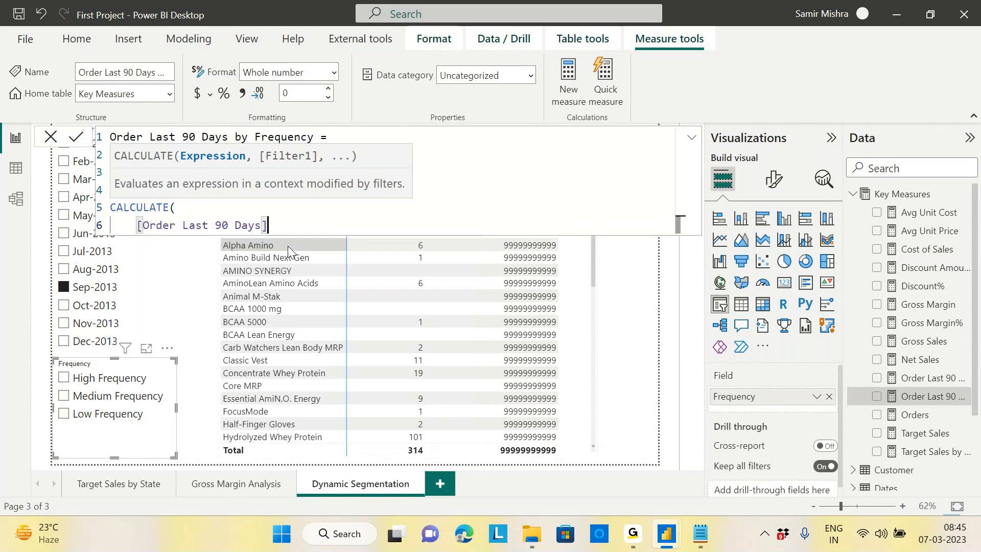
text(,)
key(shift+Return)
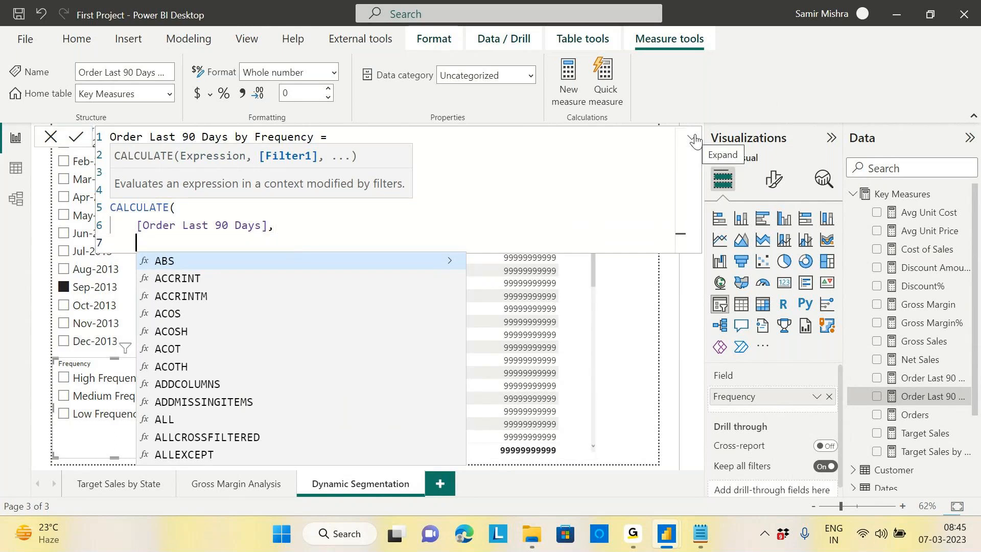
Step: Add a FILTER function as the CALCULATE filter, with VALUES('Product'[ProductName]) as its table
text(dilt)
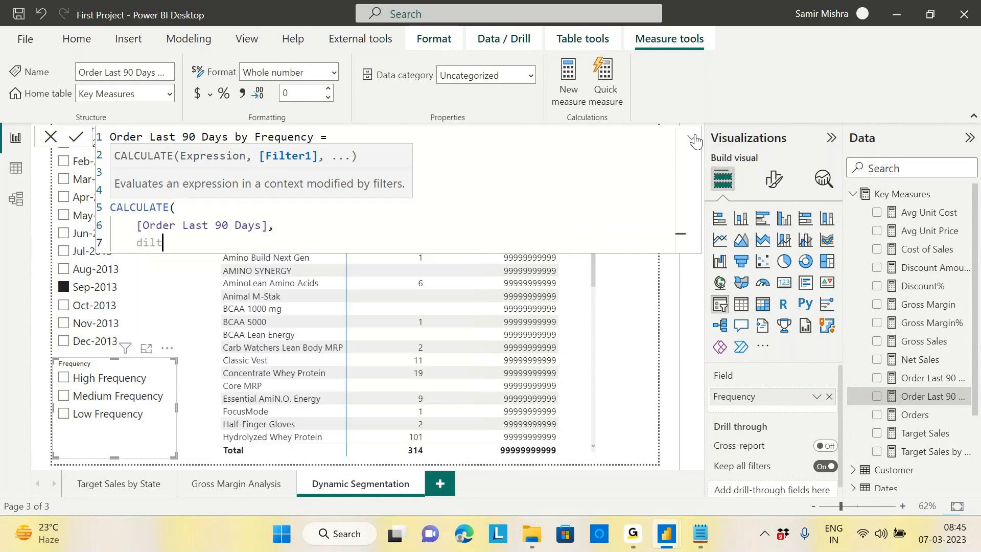
key(BackSpace)
key(BackSpace)
key(BackSpace)
key(BackSpace)
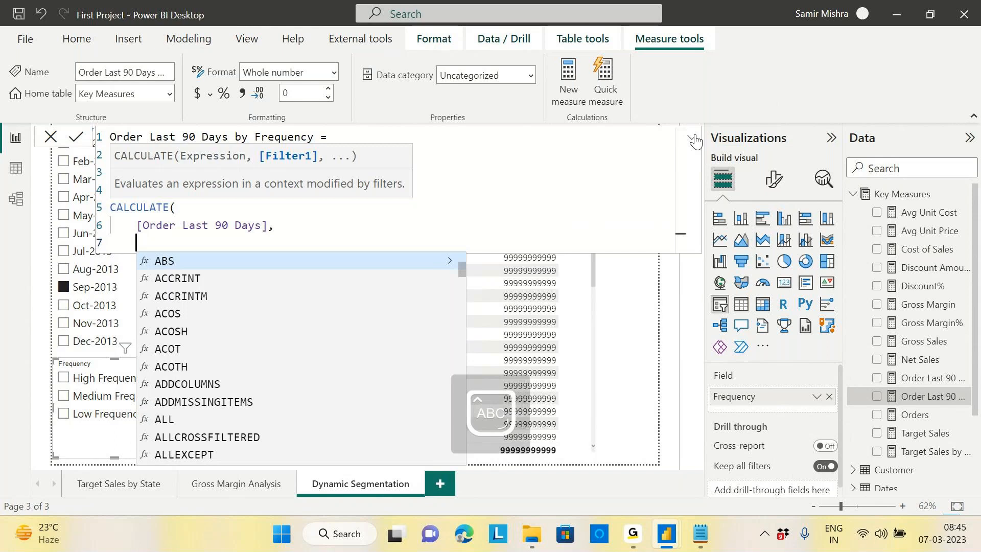
text(FILTE)
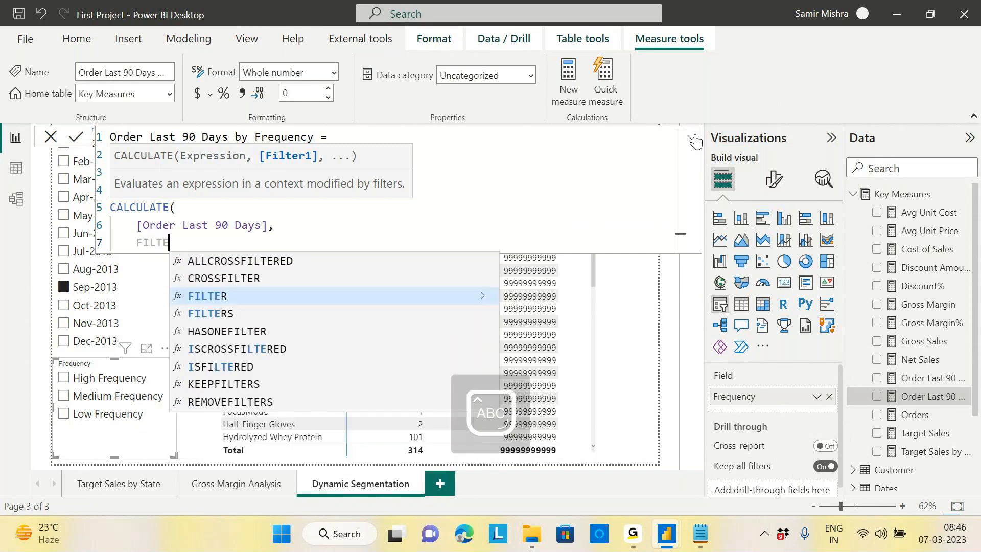
key(Tab)
key(shift+Return)
text(VALUES)
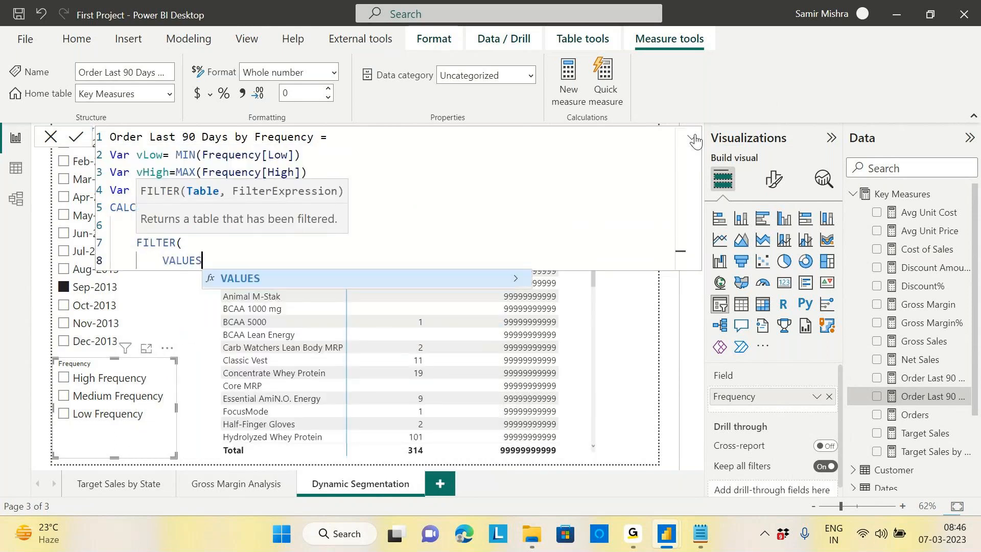
text((PROD)
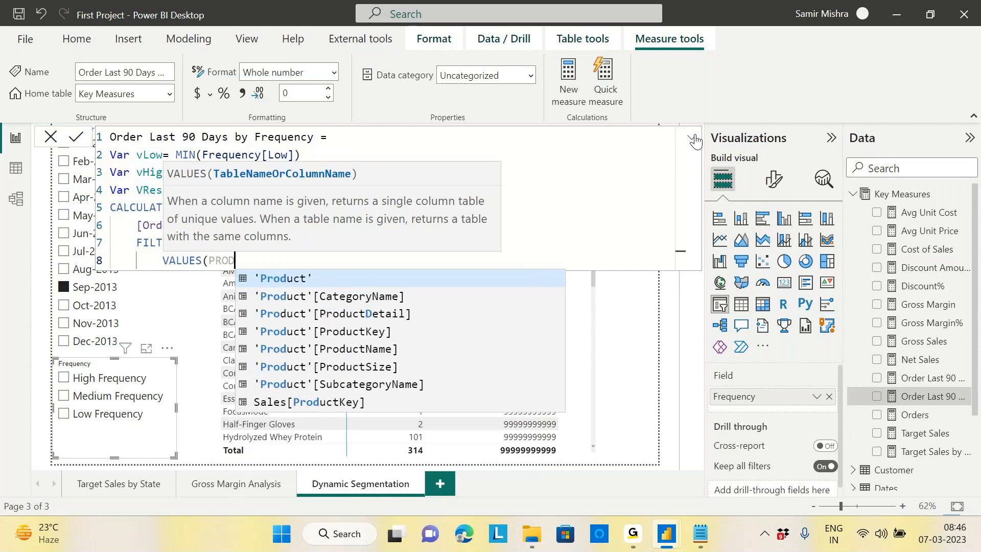
click(370, 348)
text())
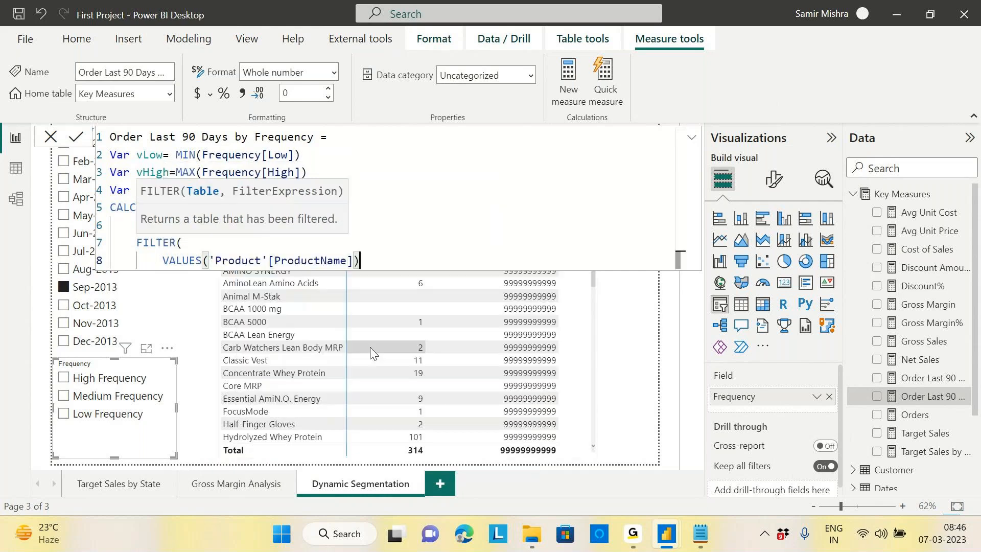
text(,)
key(Return)
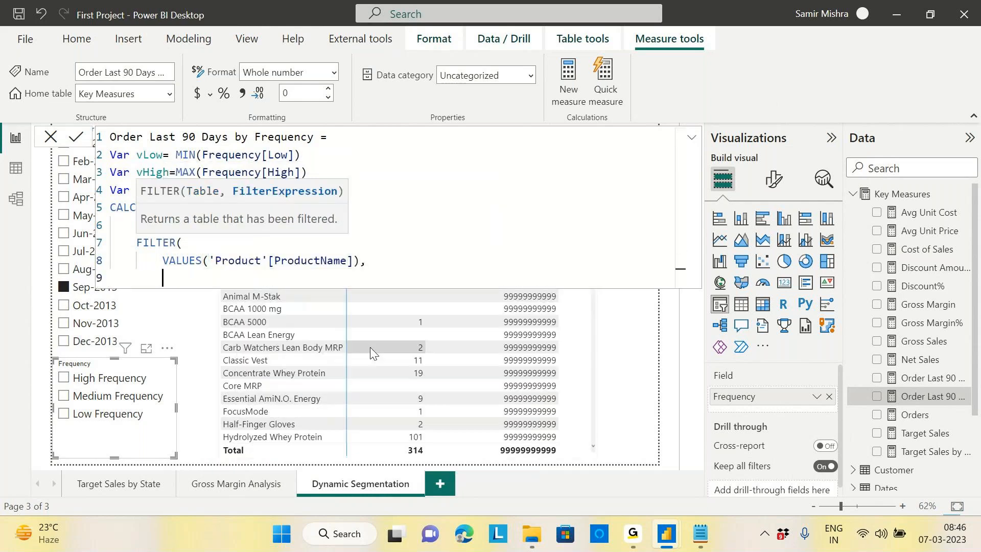
Step: Enter the filter condition [Order Last 90 Days]>=vLow && [Order Last 90 Days]<=vHigh
text([O)
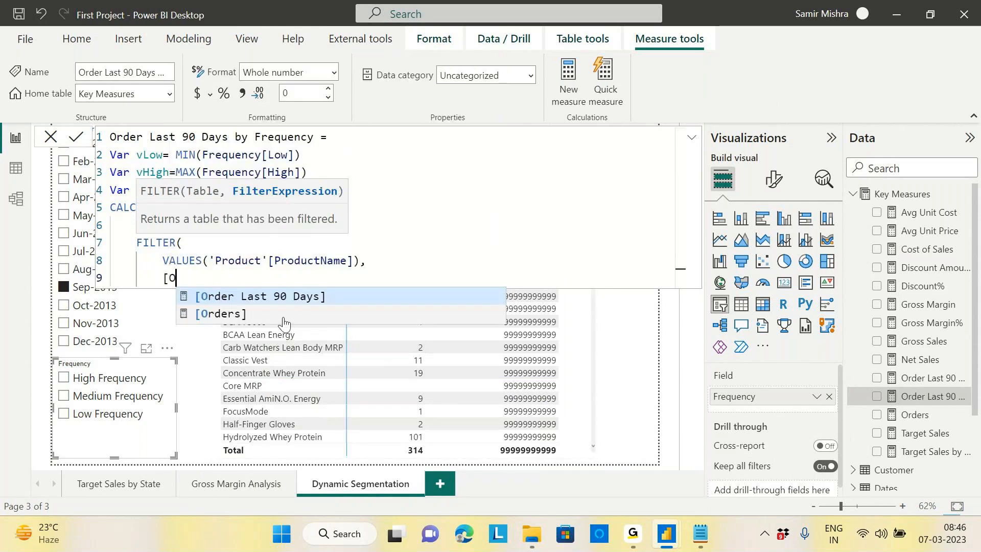
key(Tab)
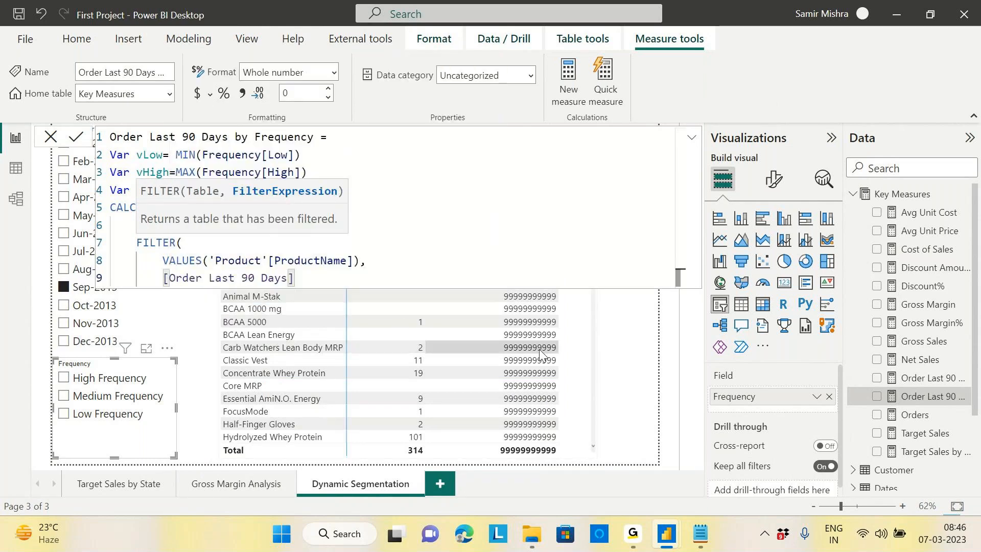
text(>=)
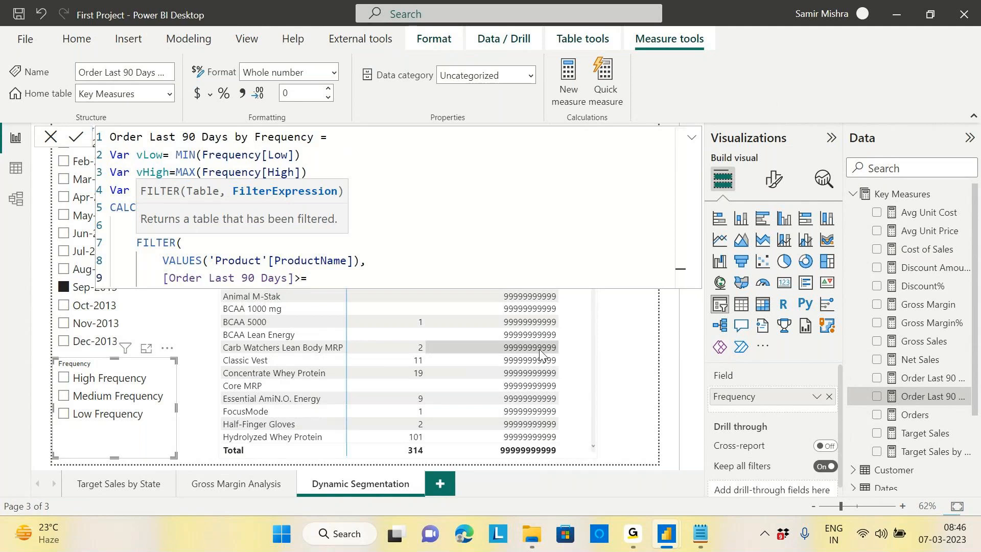
text(VLO)
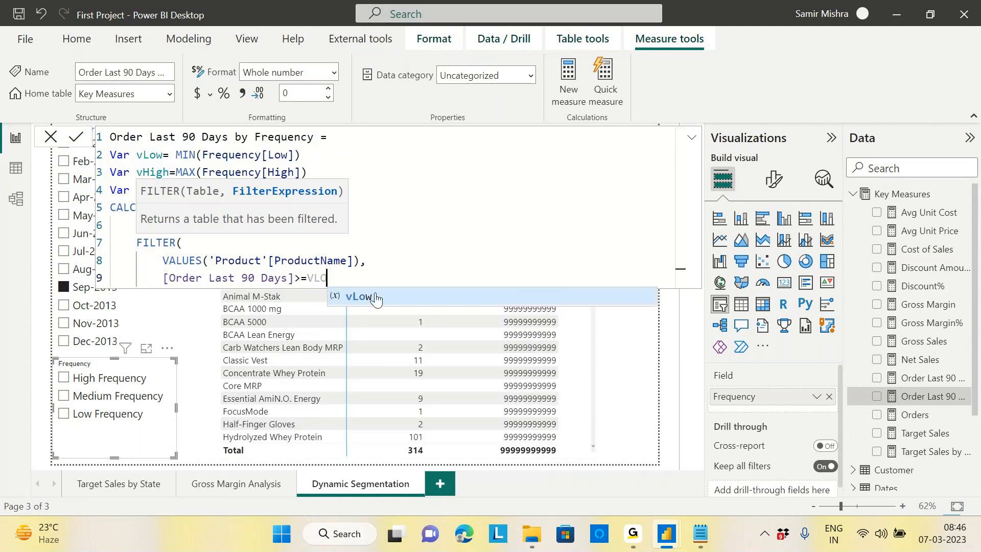
click(375, 296)
text(&& [OR)
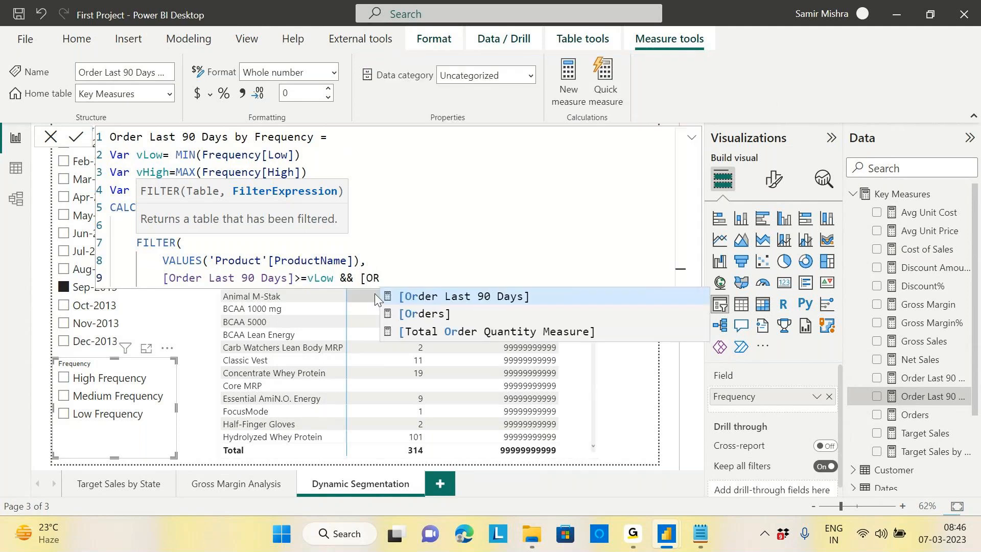
click(475, 302)
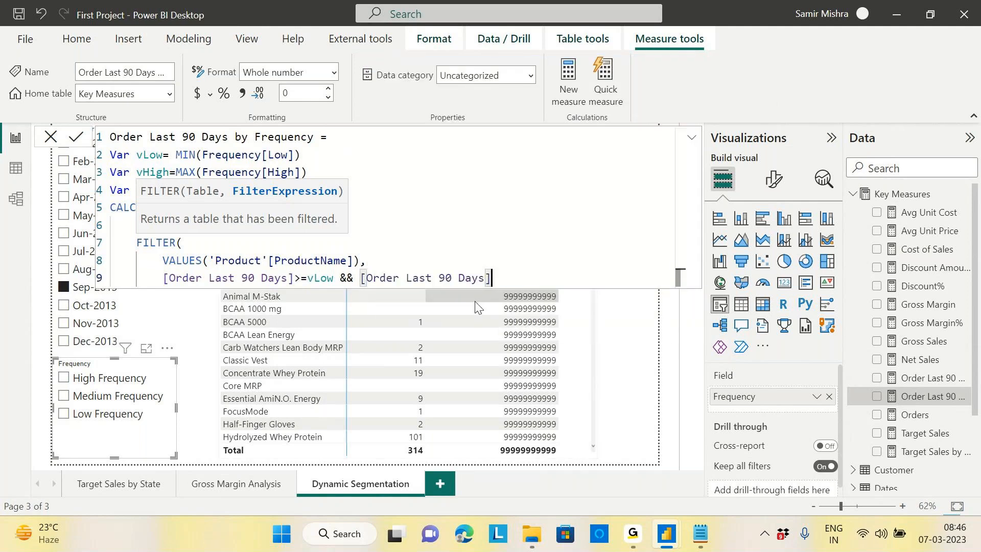
text(<=VHI)
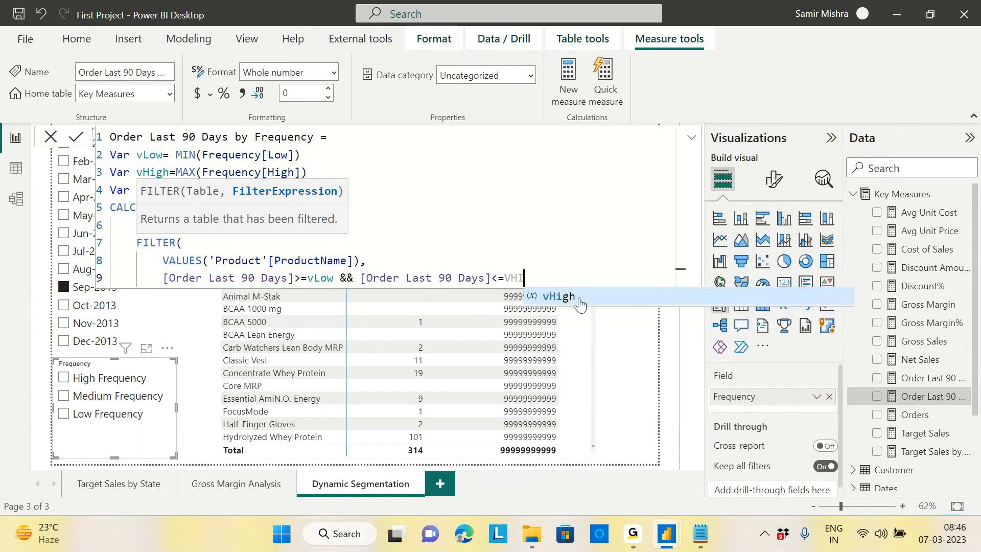
click(575, 299)
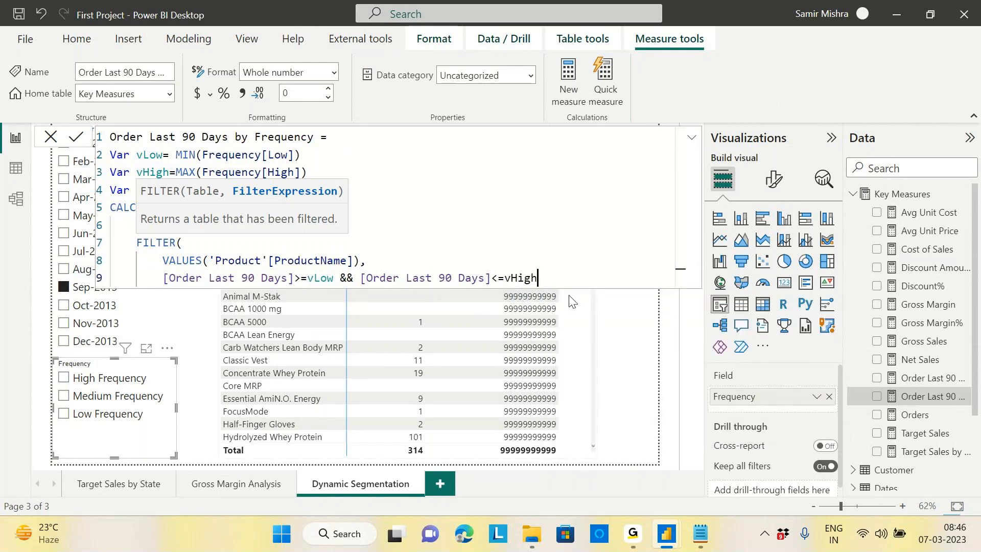
Step: Close the FILTER and CALCULATE functions with their closing parentheses on separate lines
key(Return)
text())
key(Return)
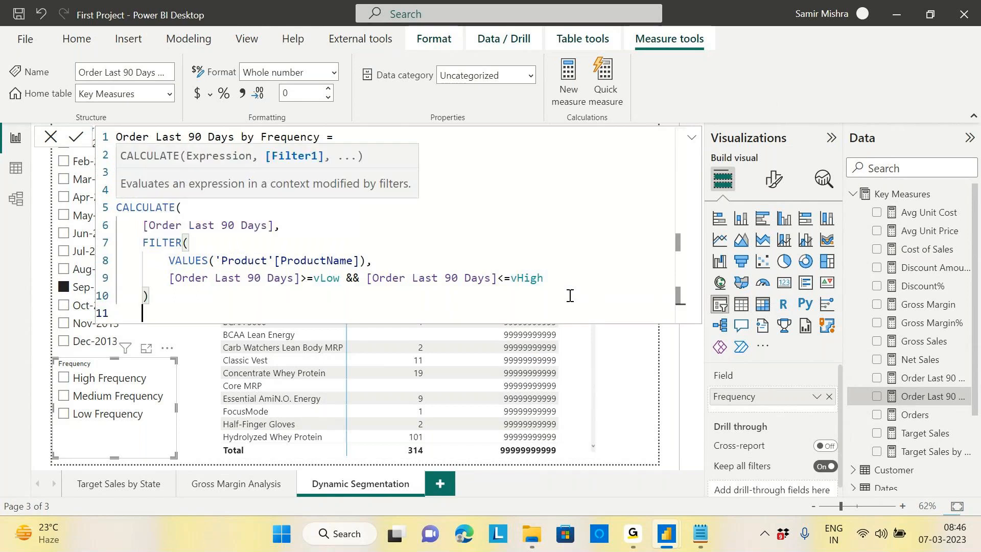
key(BackSpace)
text())
key(Return)
Step: Add a Return line that outputs VResult, commit the measure and collapse its formula
text(r)
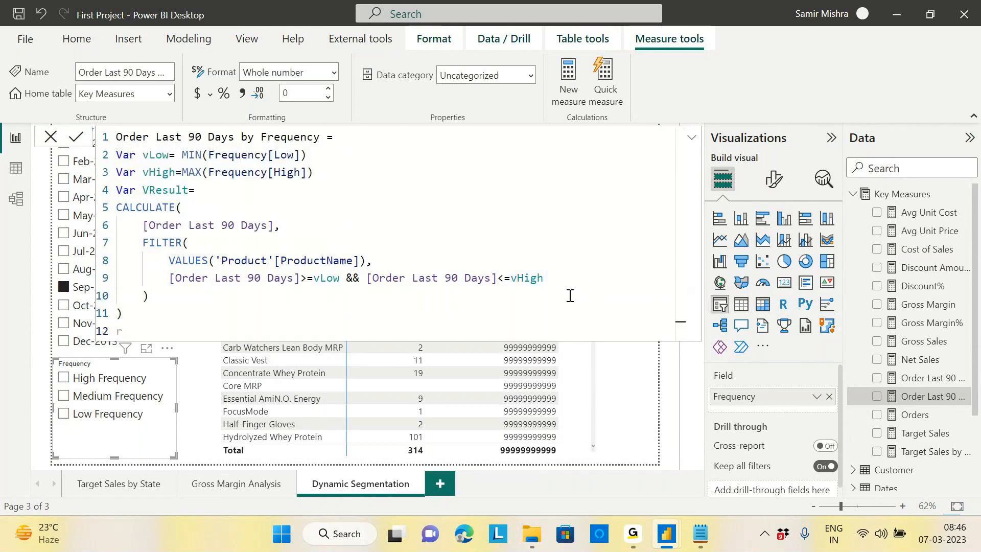
key(BackSpace)
key(Caps_Lock)
text(Return)
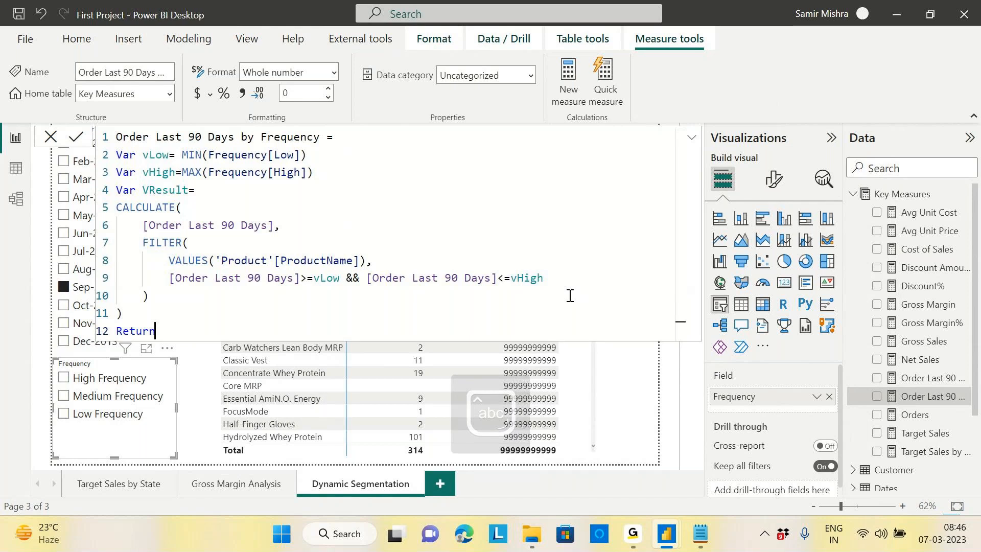
key(shift+Return)
text(vr)
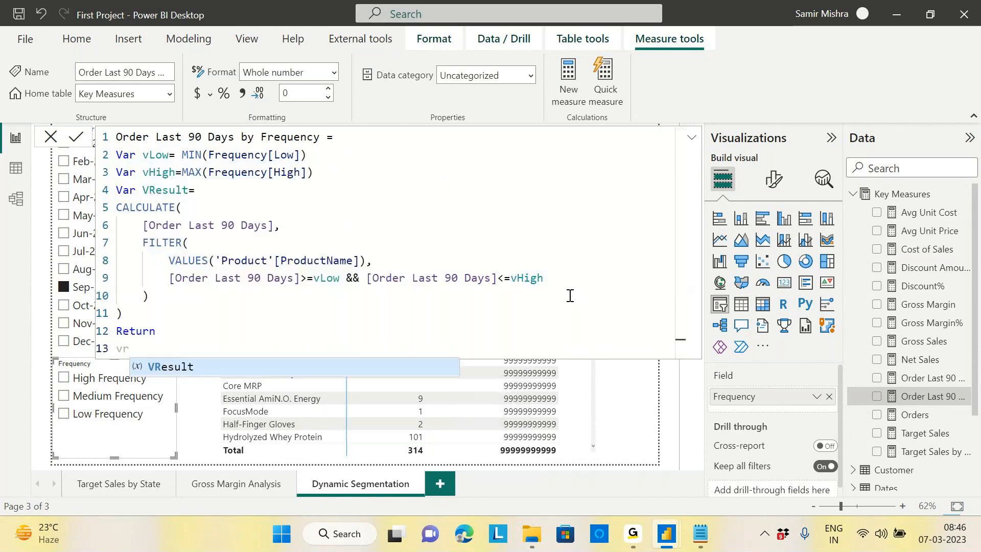
key(Tab)
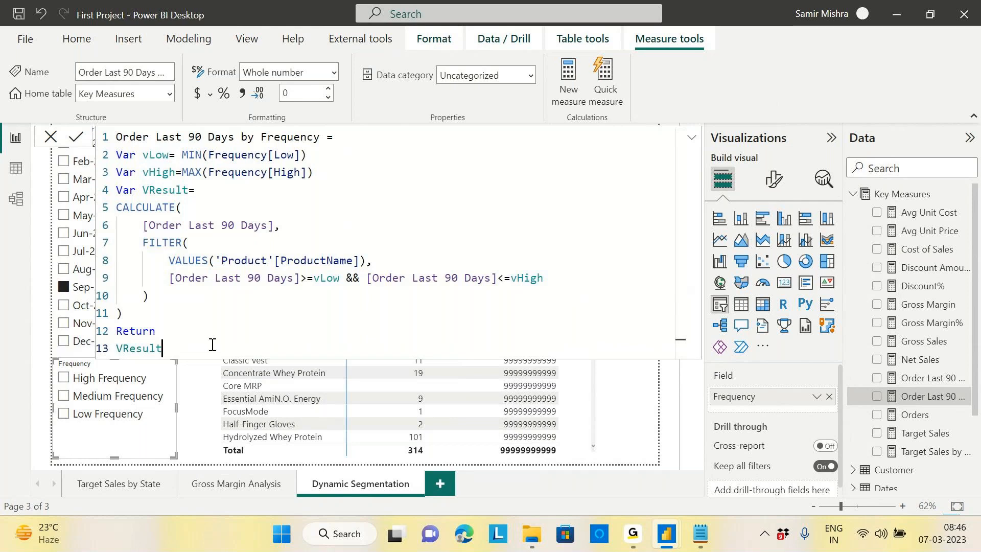
key(Return)
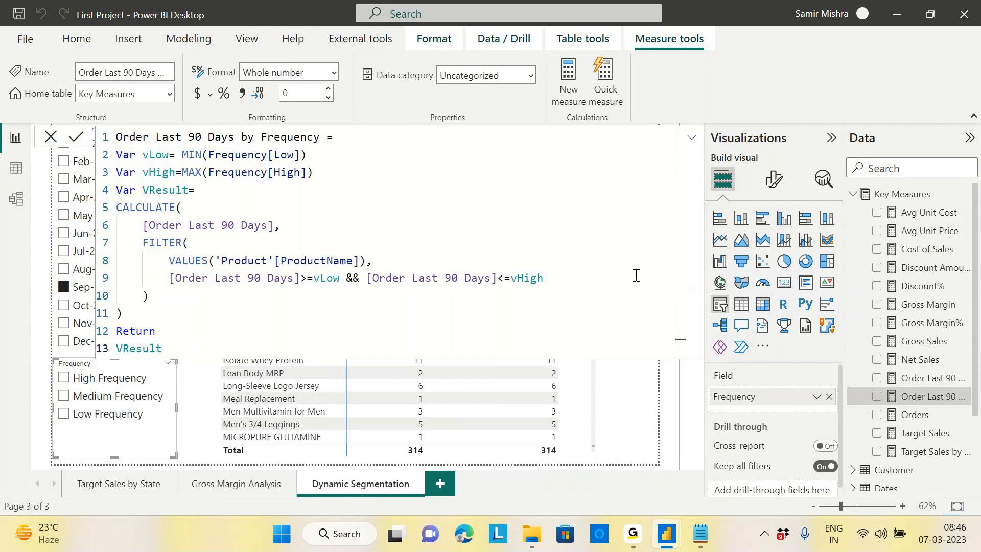
click(183, 348)
click(183, 348)
click(692, 139)
click(692, 140)
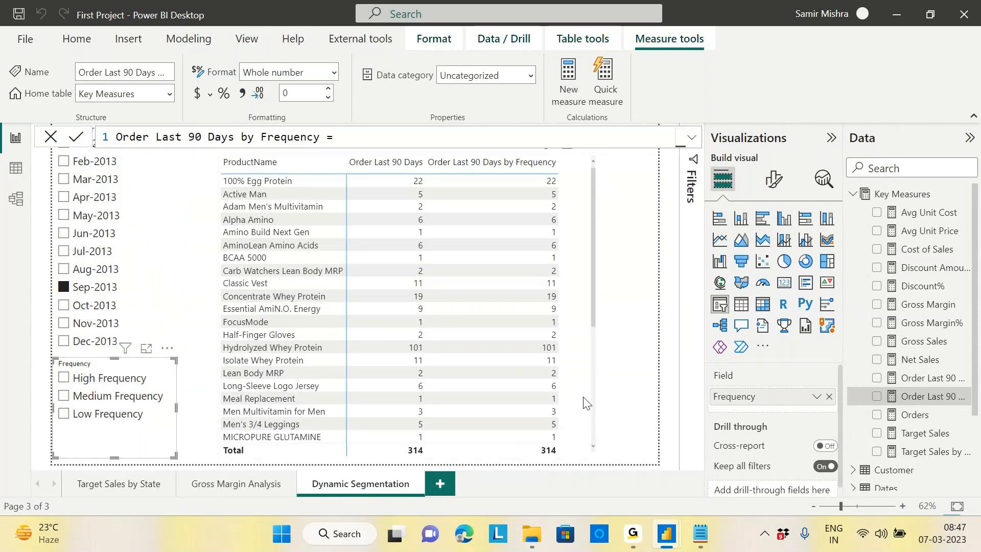
Step: Remove the Order Last 90 Days measure from the product matrix values, keeping Order Last 90 Days by Frequency
click(545, 333)
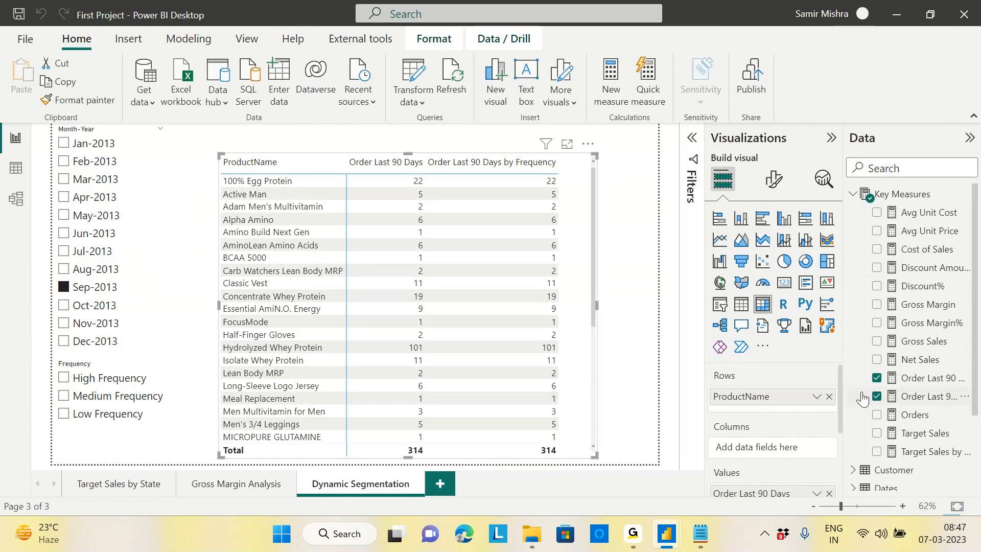
scroll(837, 421, down, 3)
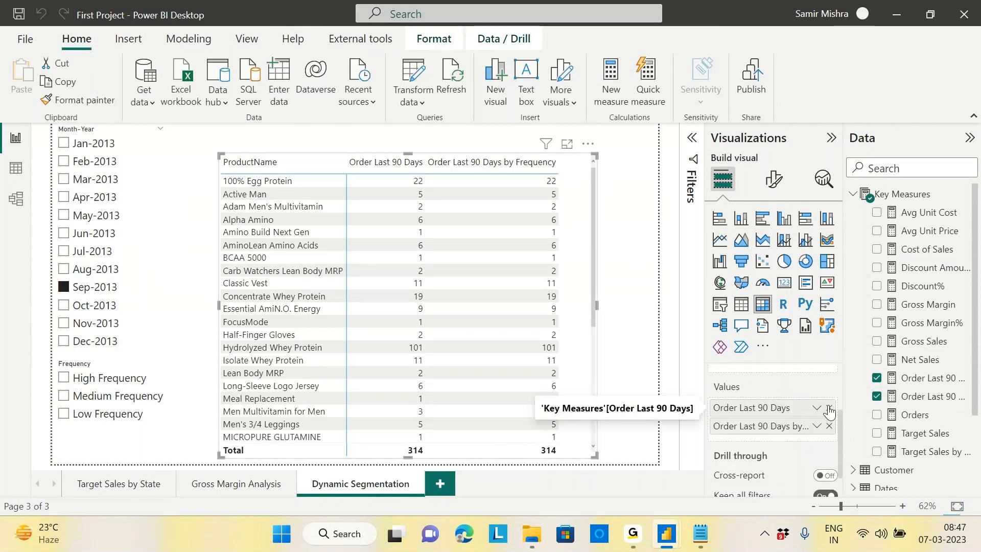
click(828, 408)
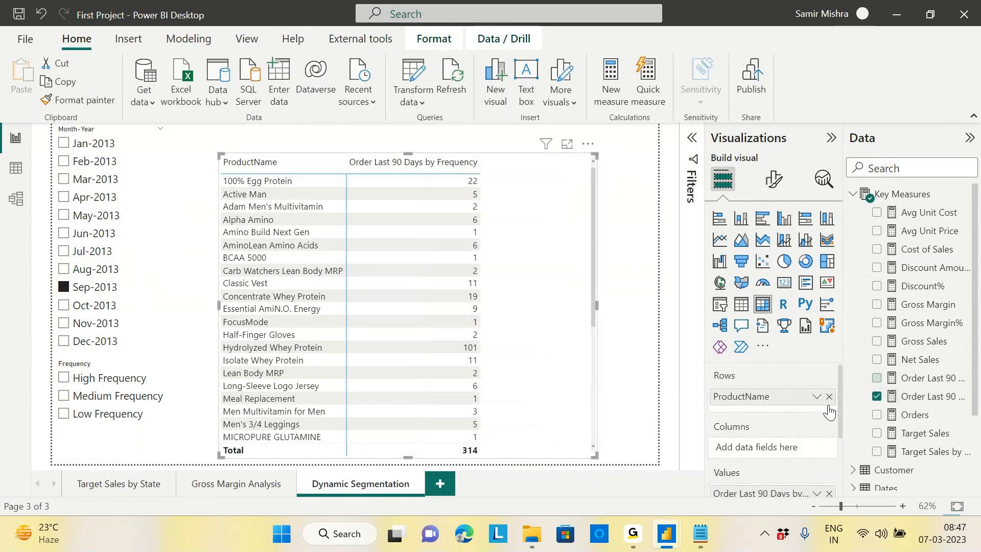
Step: Check the matrix for High, Medium and Low Frequency one after another, and clear the Frequency slicer selection
click(64, 380)
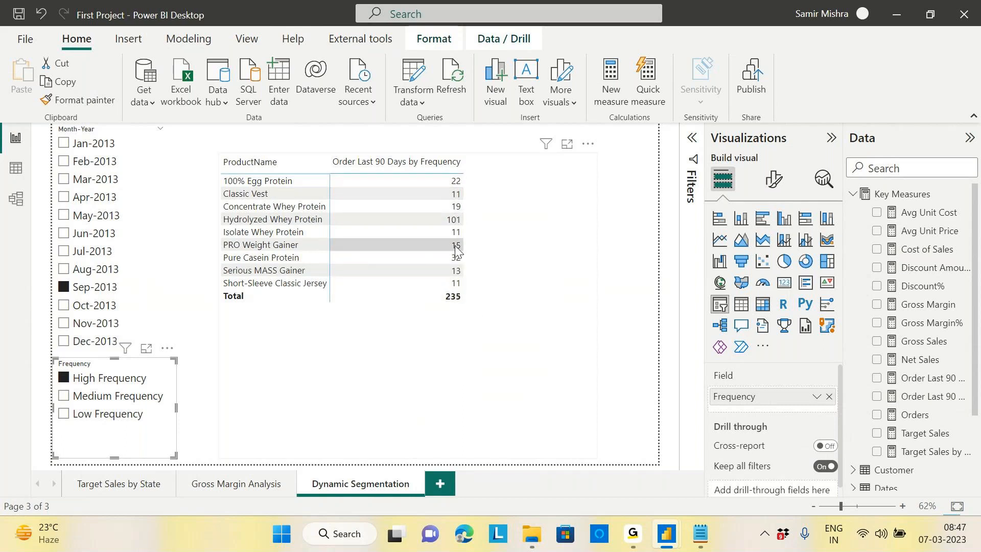
click(62, 400)
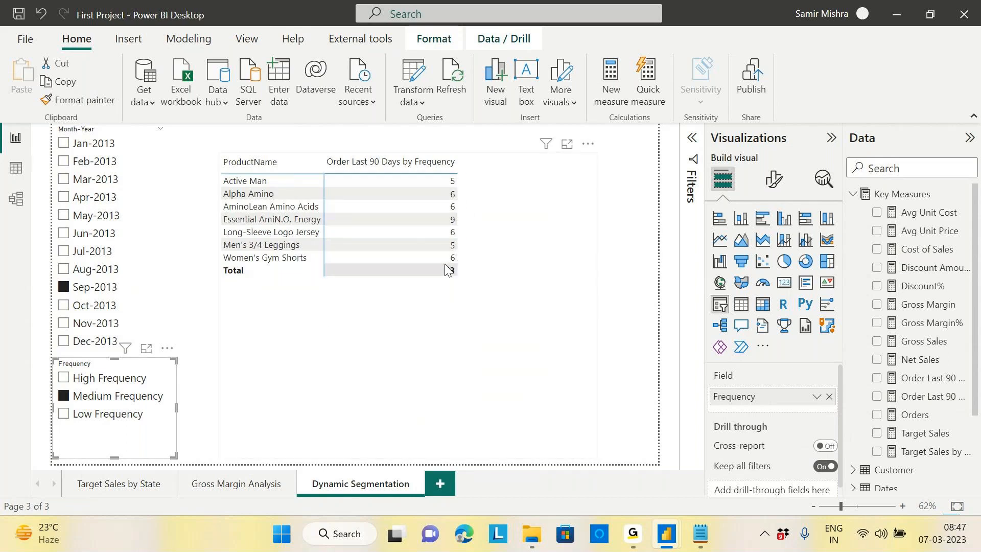
click(62, 417)
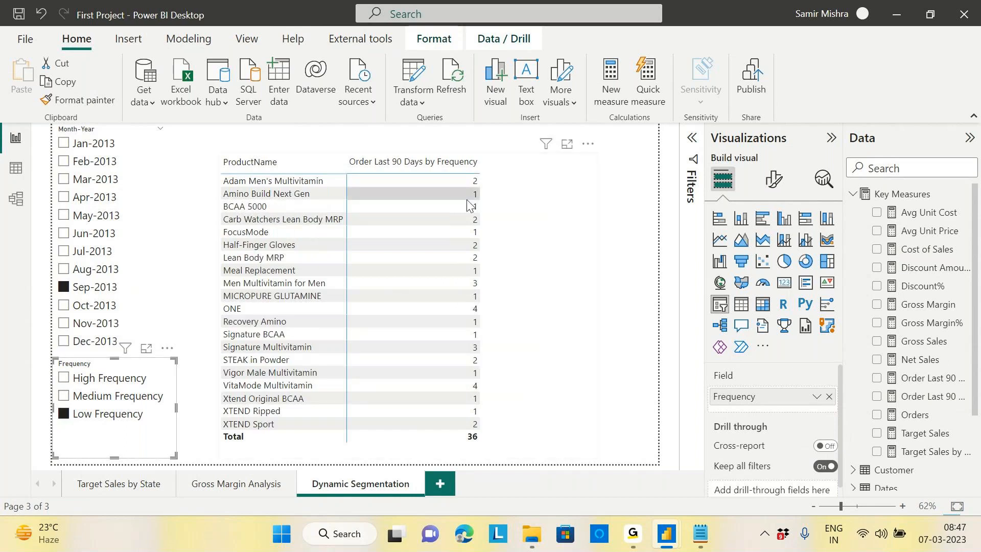
click(63, 414)
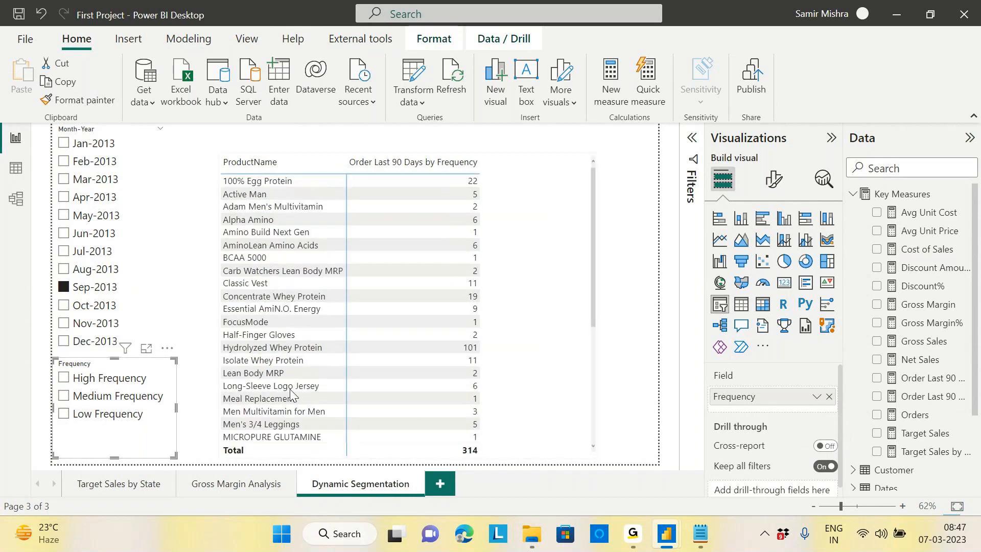
Step: Nudge the product matrix on the page and review the Order Last 90 Days by Frequency formula at a smaller text size
click(587, 286)
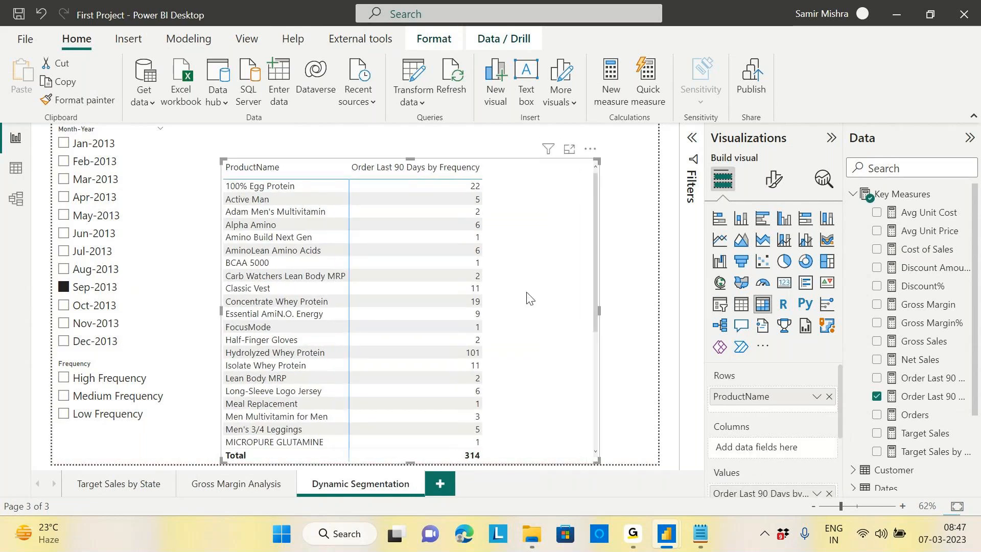
drag(529, 298, 520, 269)
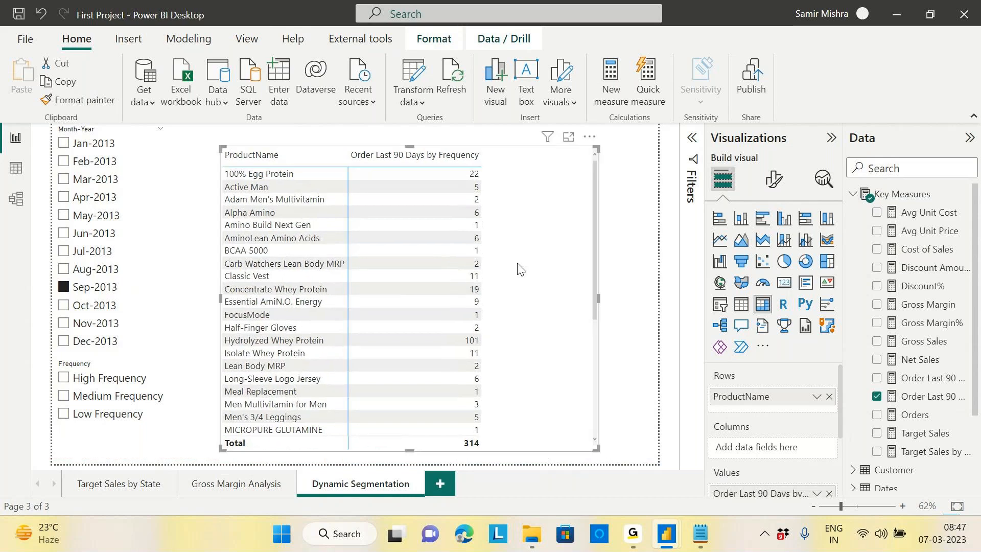
click(922, 398)
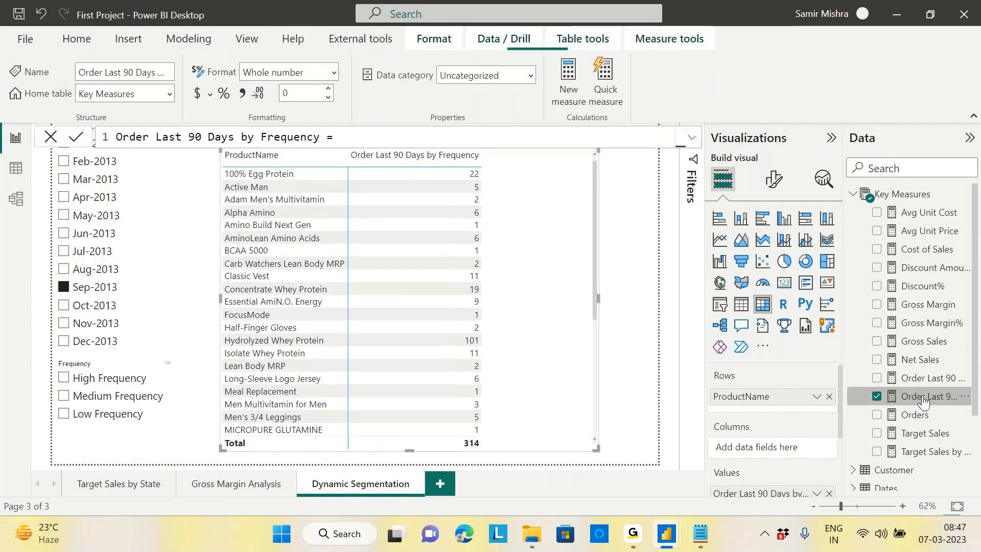
click(693, 140)
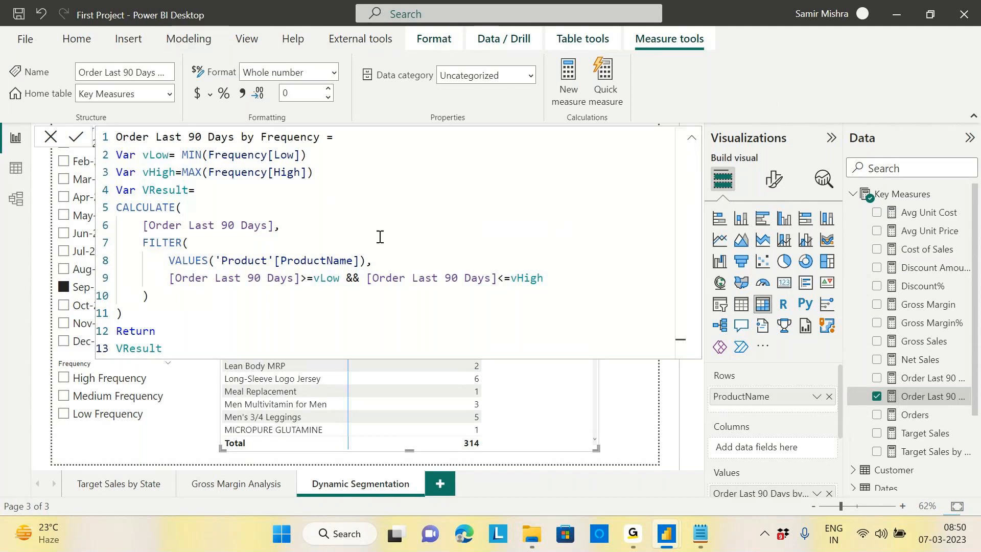
ctrl+scroll(380, 236, down, 1)
scroll(379, 236, down, 1)
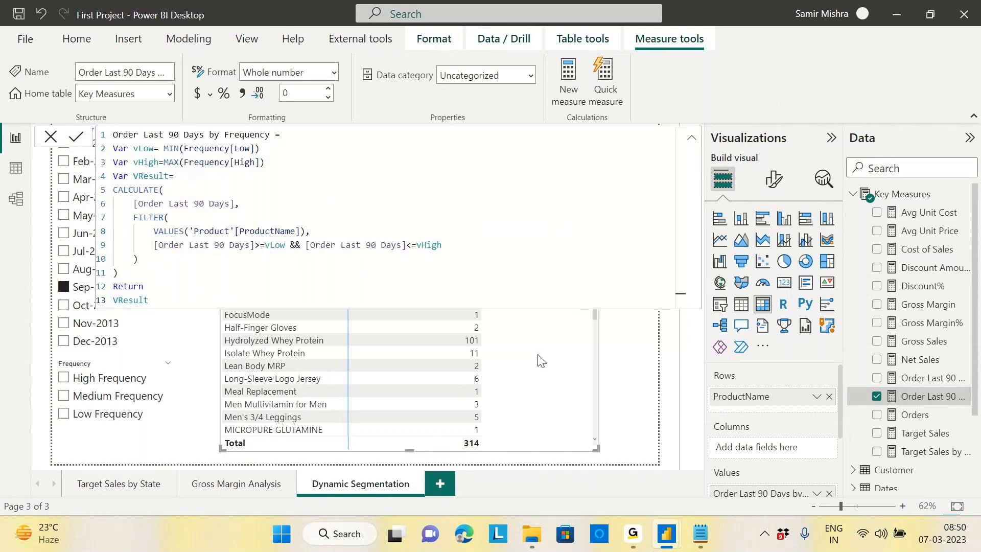
drag(540, 360, 546, 388)
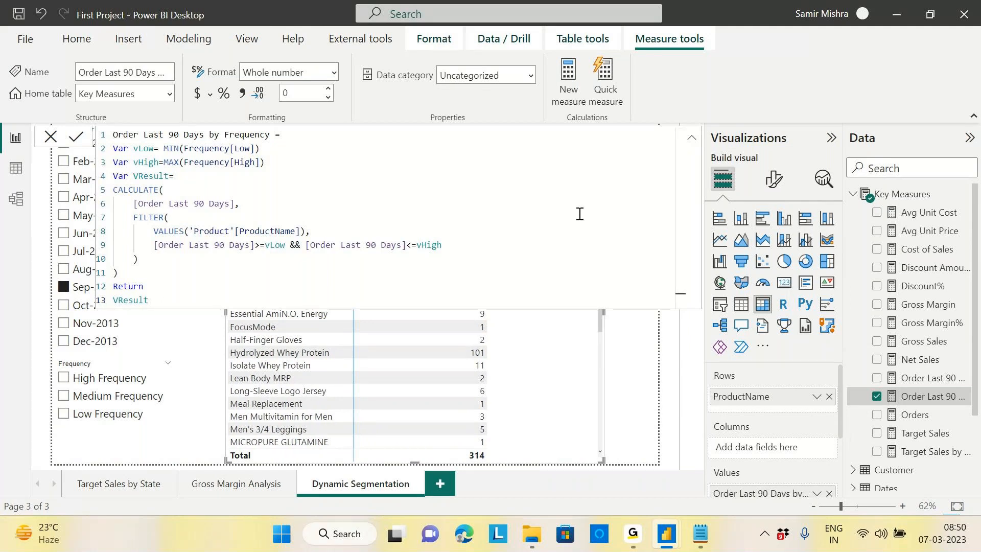
click(691, 136)
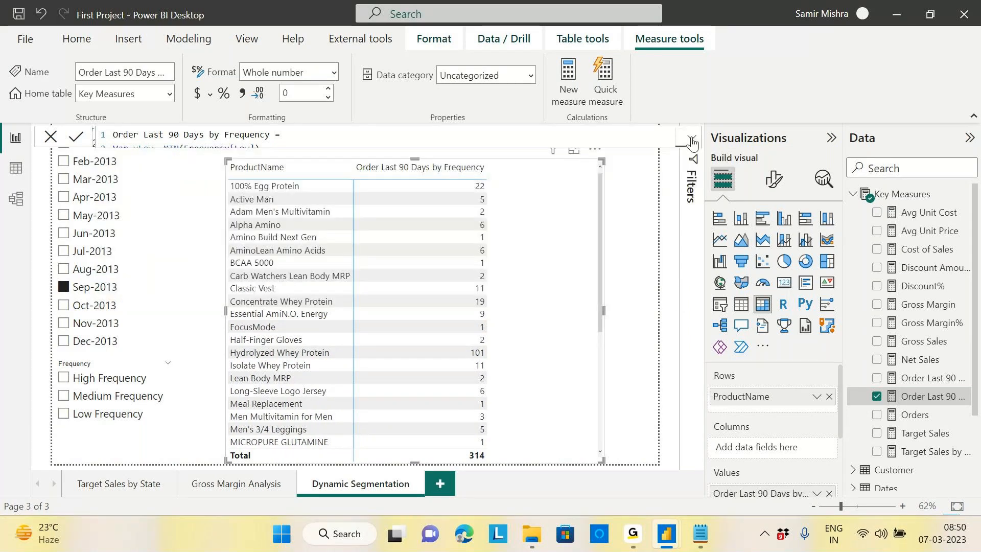
Step: Select High Frequency in the Frequency slicer, check the segment limits in the Notepad notes and return to the First Project report
click(64, 379)
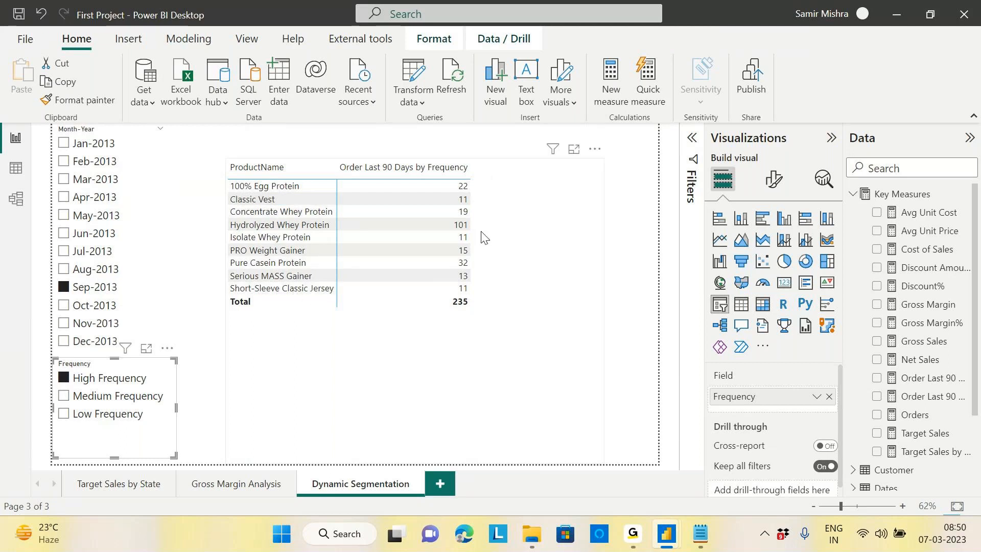
click(707, 535)
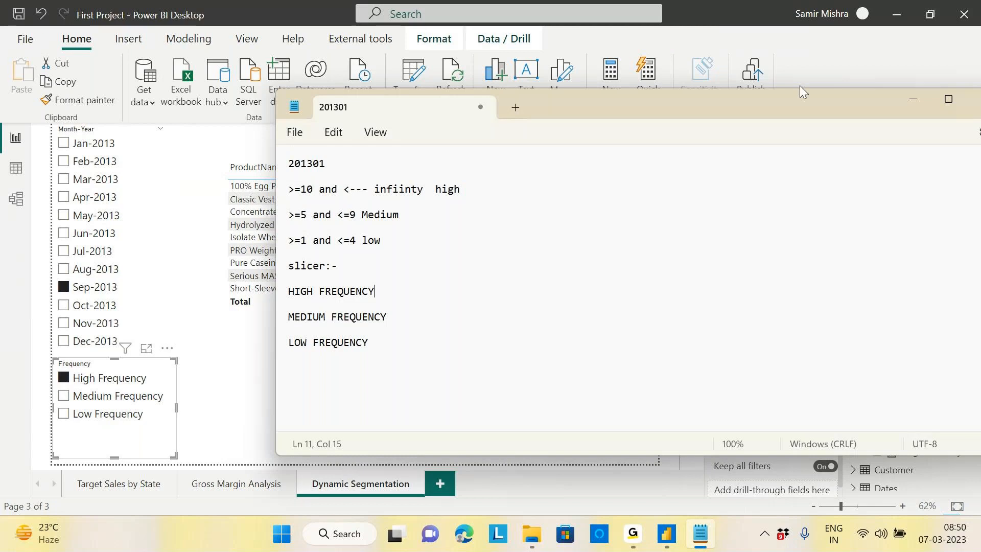
mouse_move(666, 534)
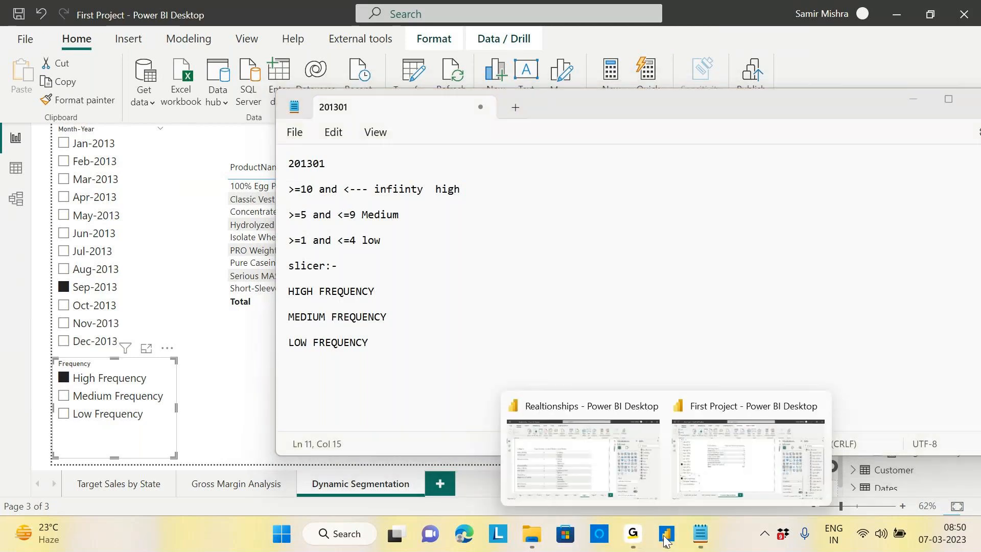
click(738, 461)
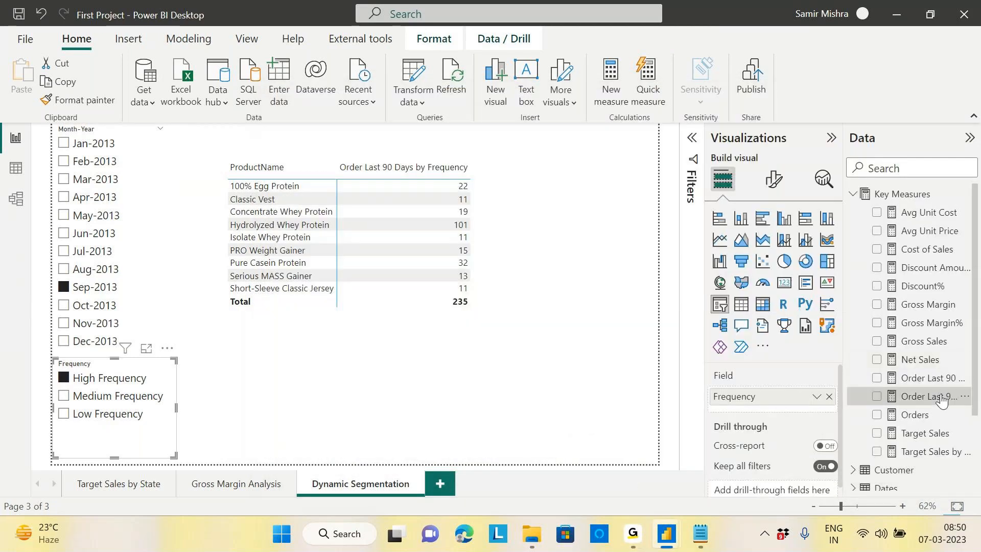
Step: Copy the full Order Last 90 Days by Frequency formula and replace all the text in Notepad with it
click(926, 396)
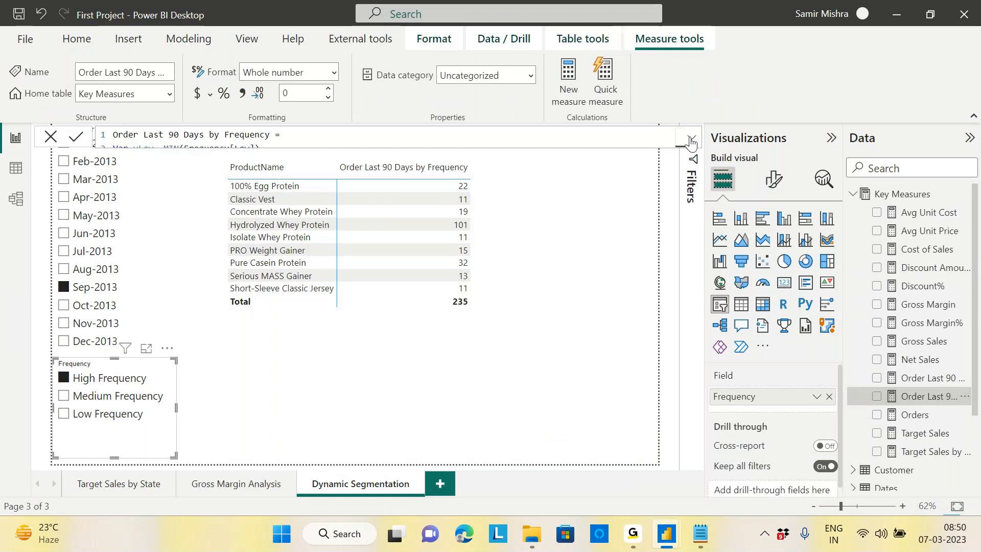
click(326, 151)
drag(160, 289, 94, 133)
key(ctrl+c)
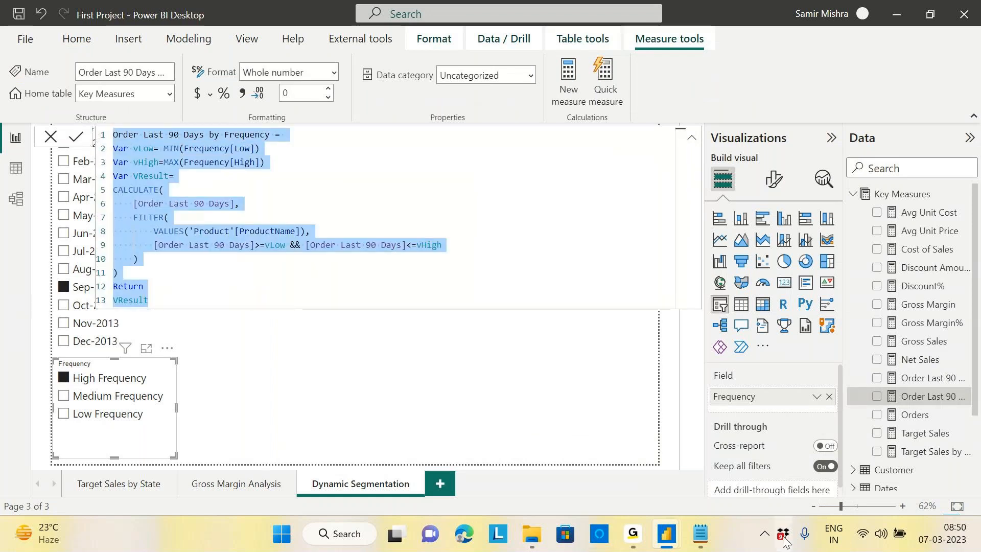
click(695, 529)
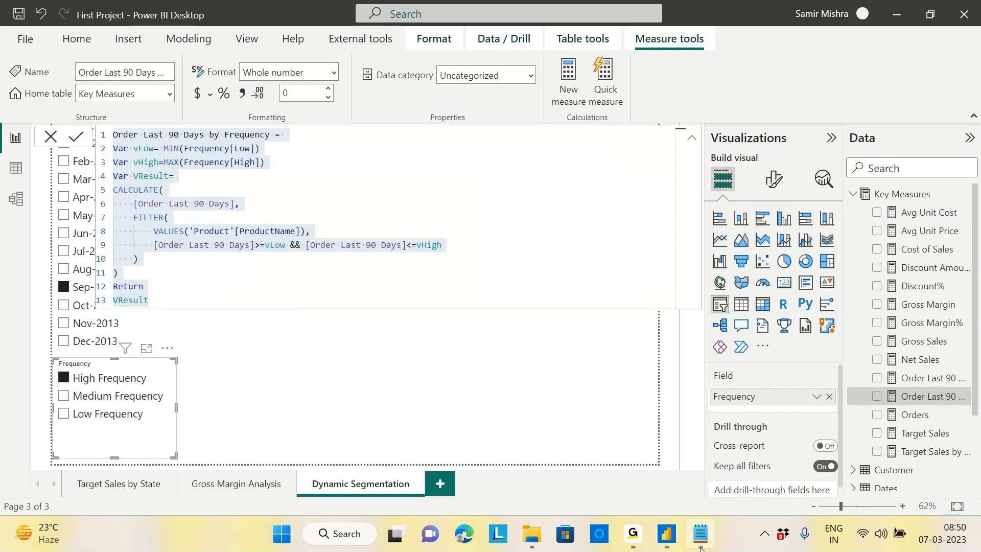
click(379, 344)
key(ctrl+a)
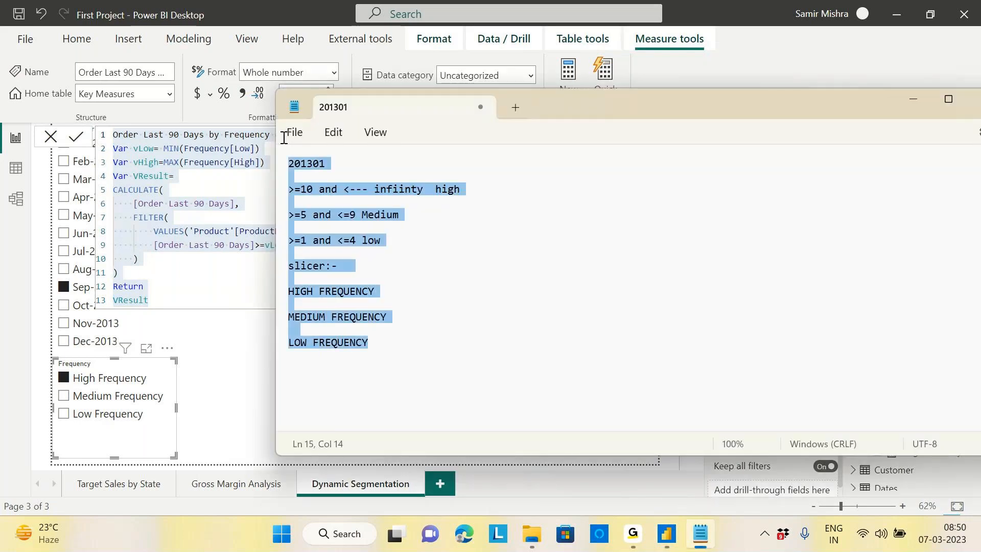
key(ctrl+v)
drag(599, 94, 643, 100)
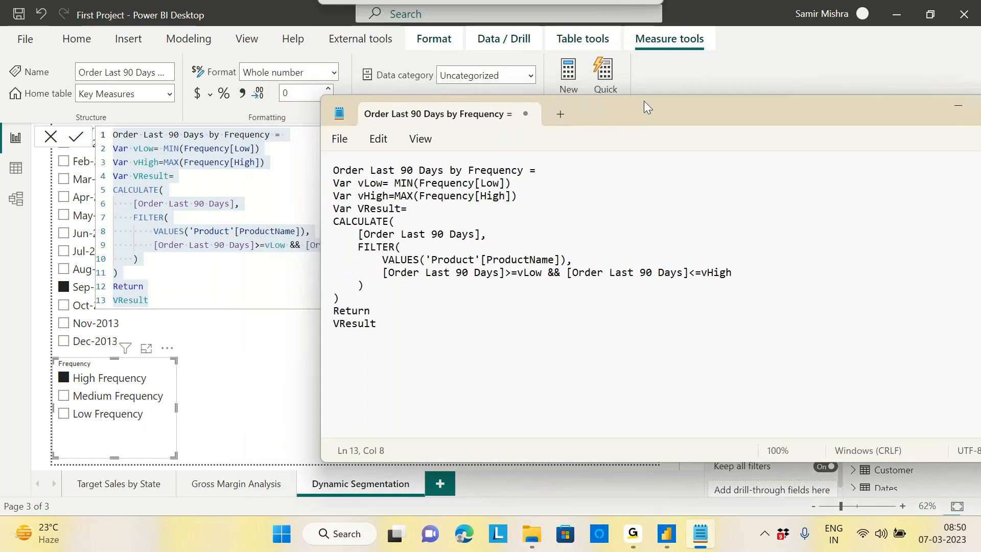
Step: Bring the report forward and place the Notepad window beside the product matrix so both can be read
click(253, 311)
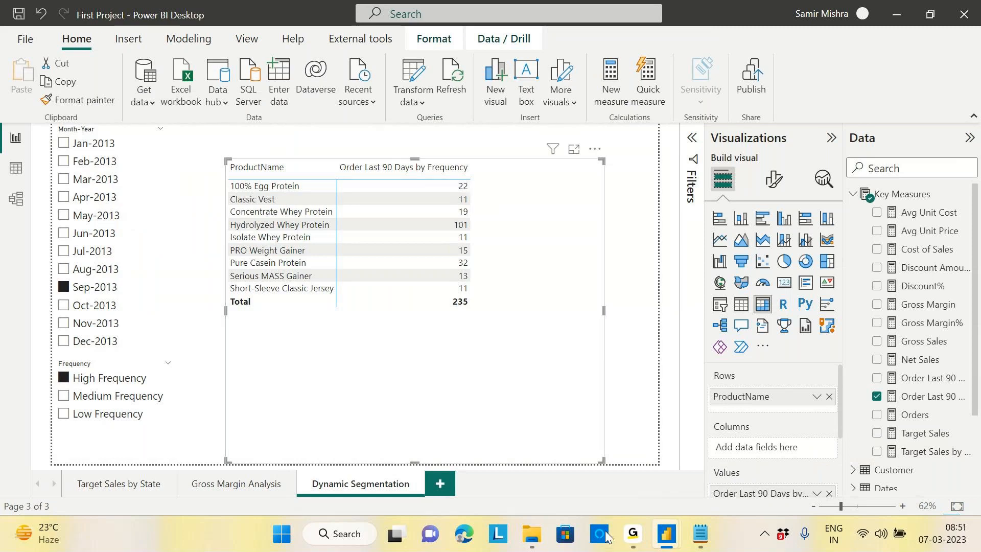
click(700, 534)
drag(625, 108, 792, 106)
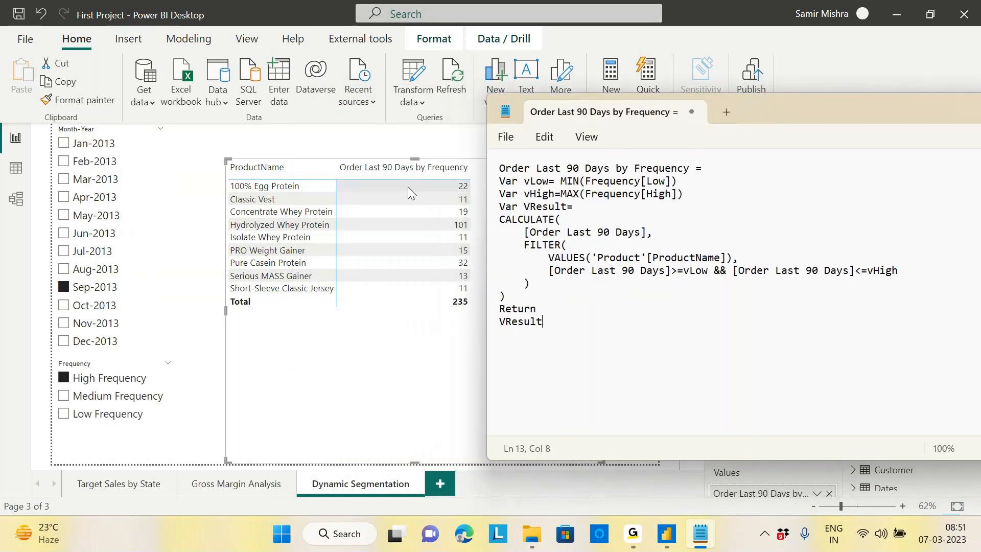
Step: Annotate the Notepad copy with --->10 after the vLow line and ----> 9999999 after the vHigh line
click(685, 182)
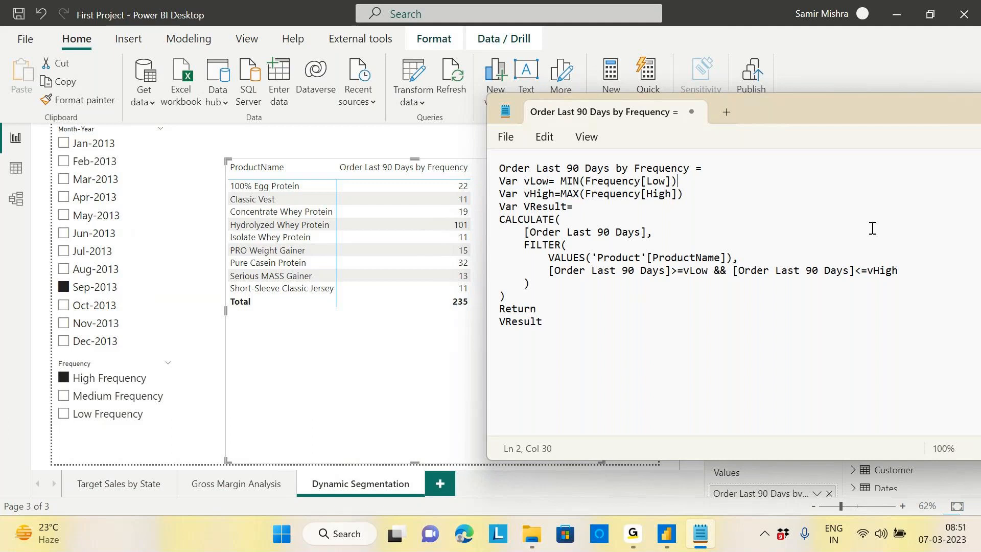
text(--->10)
click(688, 195)
text(---> 9999999)
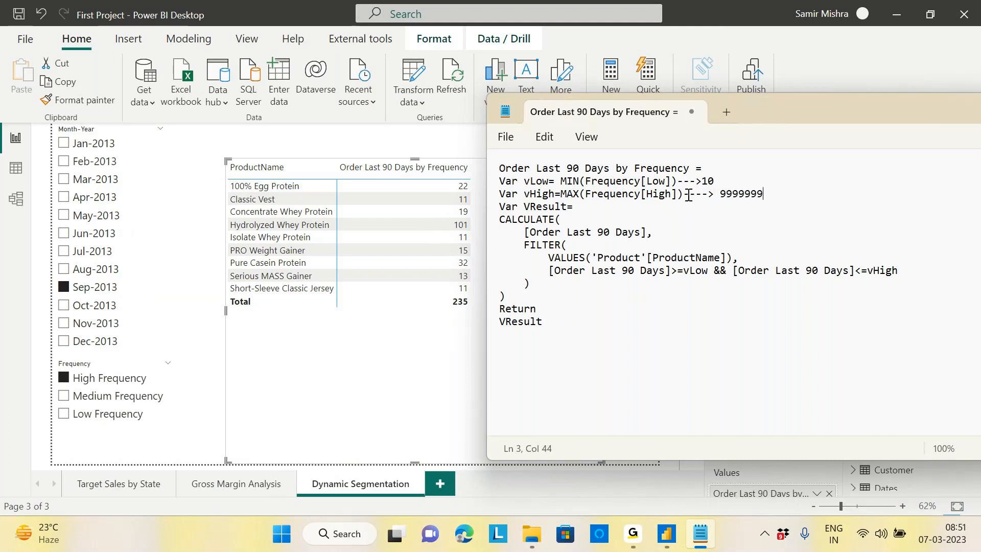
Step: Highlight the [Order Last 90 Days] expression inside CALCULATE in the Notepad copy
click(557, 213)
drag(524, 234, 646, 234)
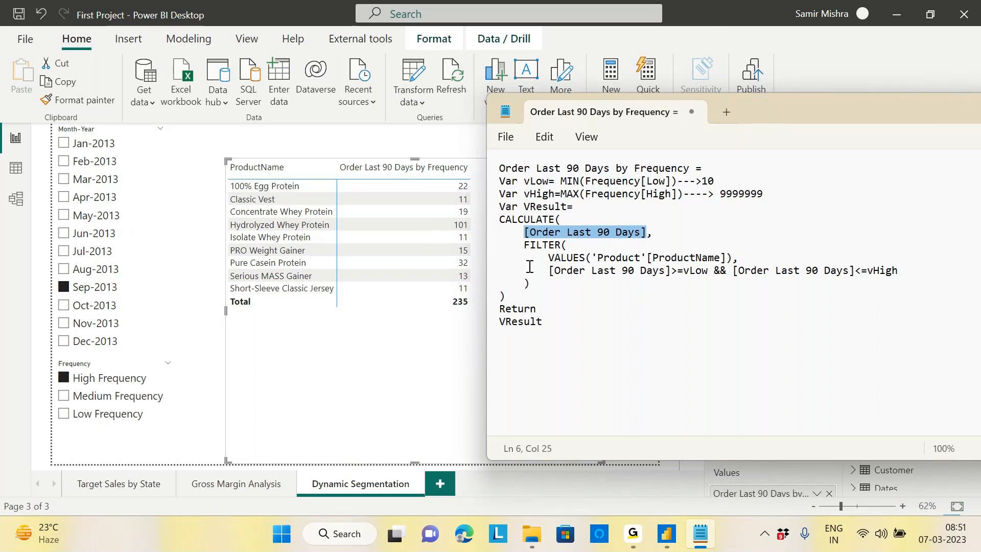
Step: Highlight the whole FILTER block inside CALCULATE in the Notepad copy, and deselect it
click(524, 245)
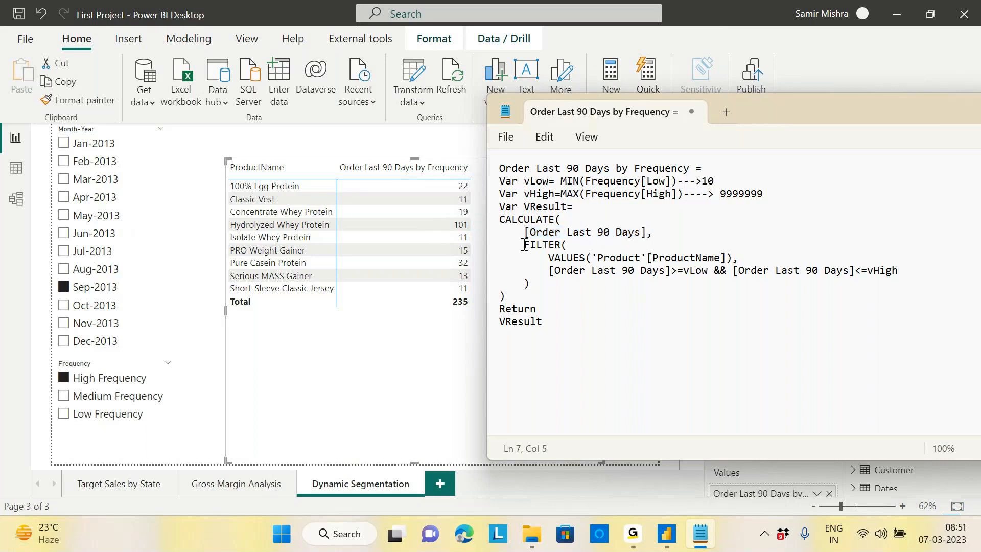
drag(524, 245, 531, 284)
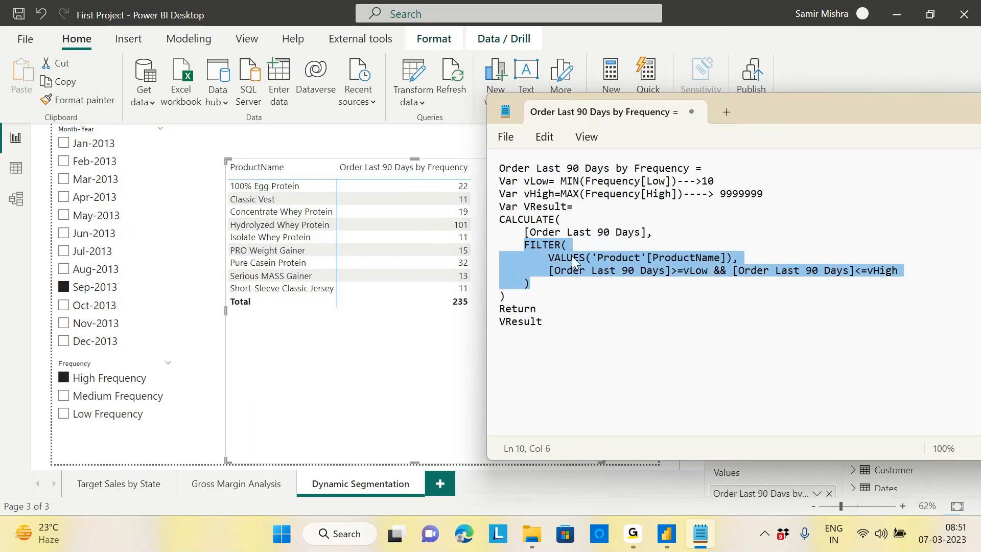
click(597, 287)
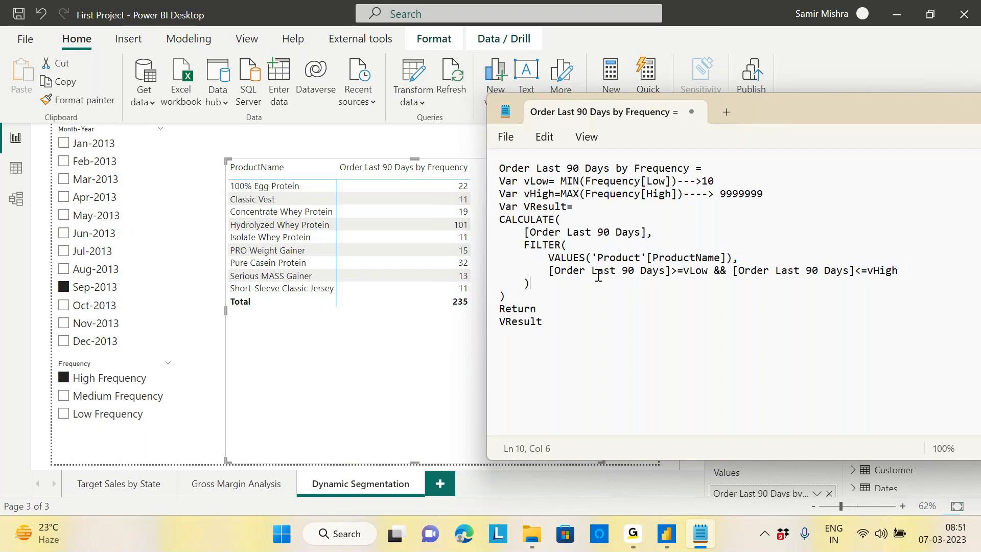
Step: Add the example line 22>=10 && 22<= 99999999 below the vLow/vHigh condition in the Notepad copy and highlight it
click(917, 272)
key(Return)
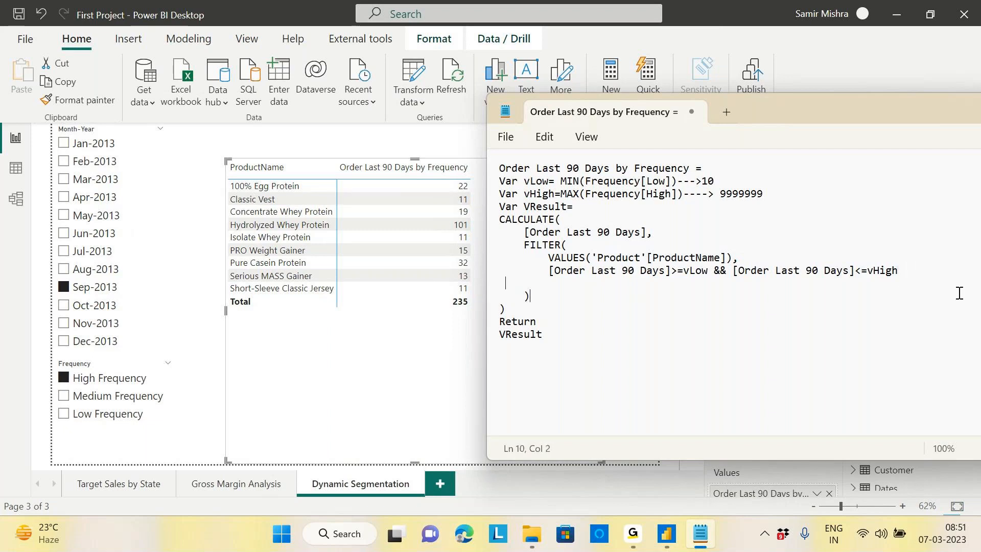
text(22>=10 && 22<= 99999999)
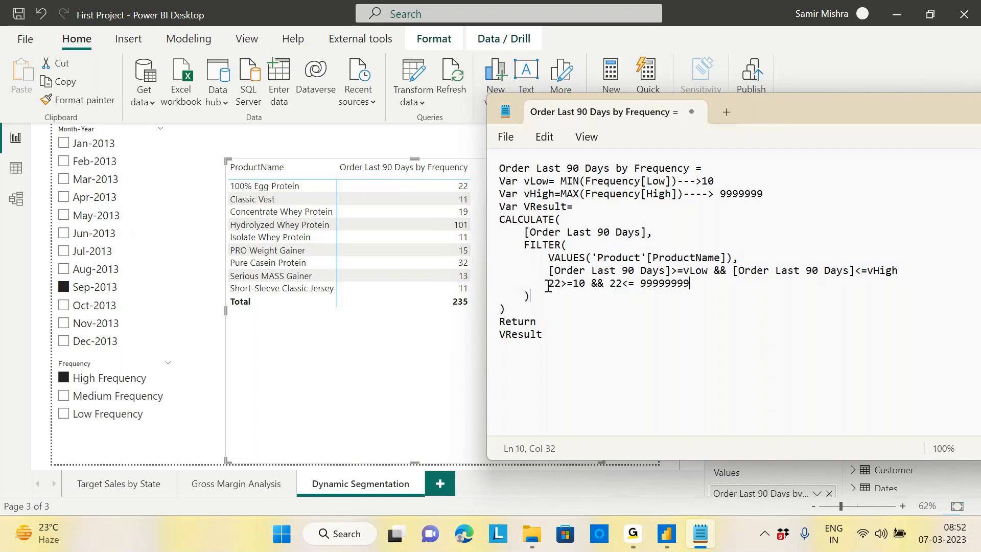
drag(548, 283, 691, 284)
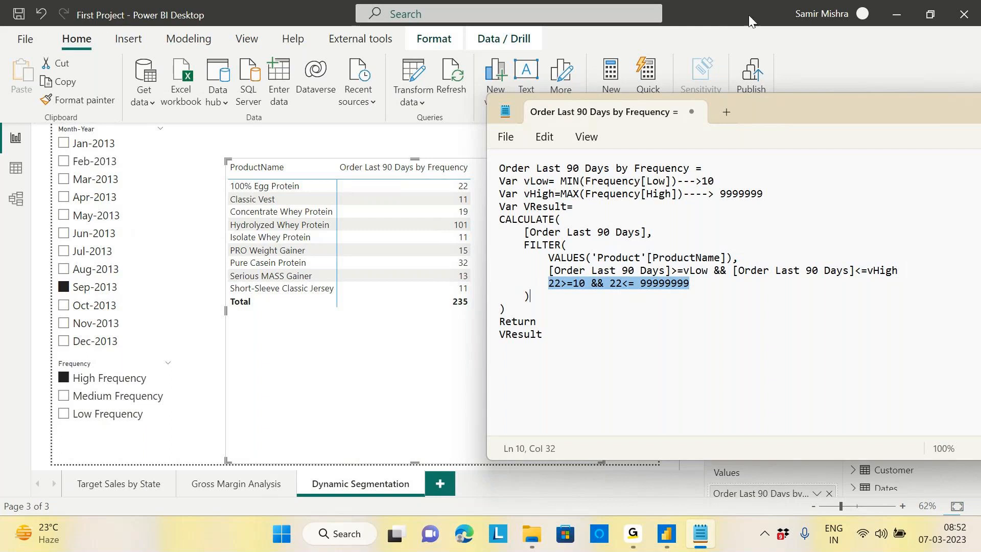
Step: Minimize the Notepad window and clear the High Frequency selection in the report's Frequency slicer
drag(820, 113, 704, 113)
drag(814, 98, 575, 98)
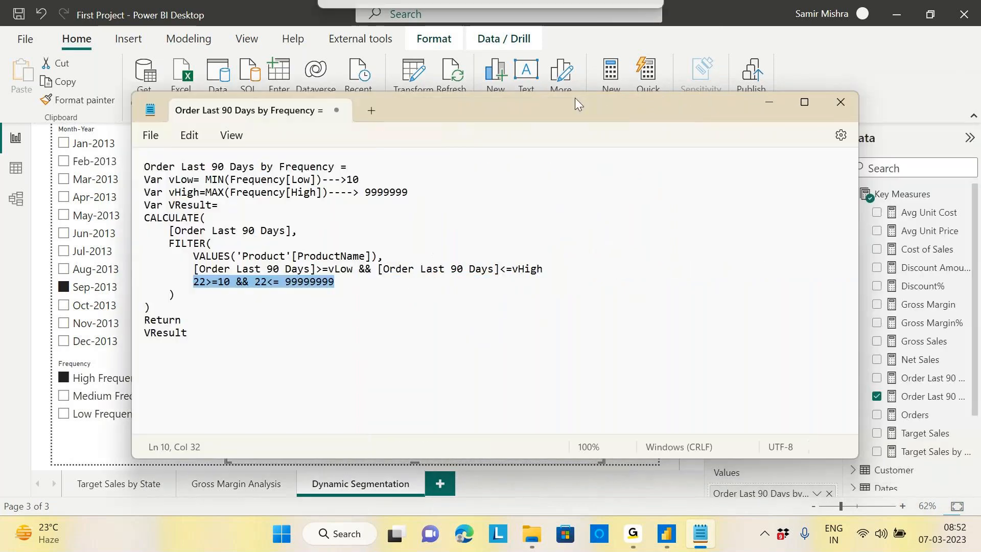
click(764, 103)
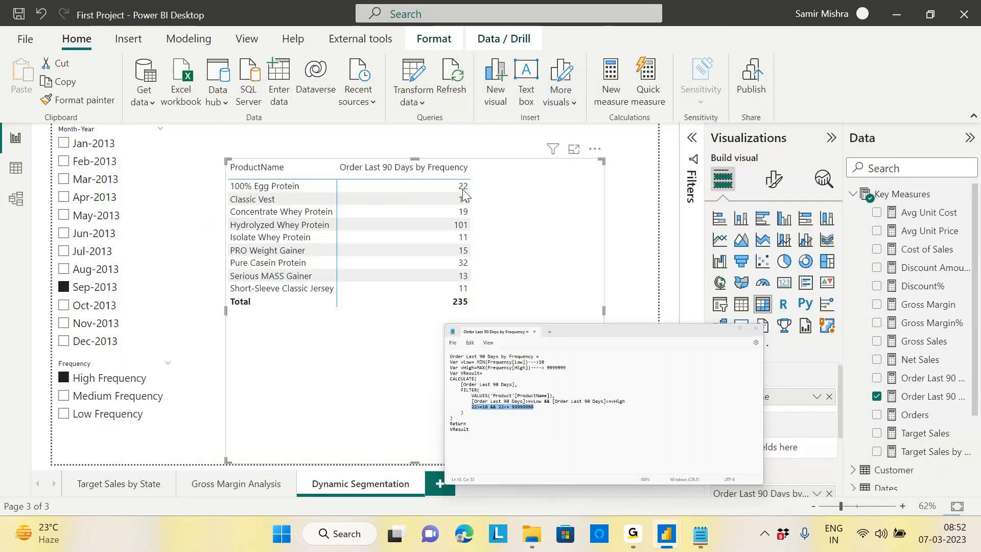
click(64, 379)
Step: Try the Frequency field from the Frequency table as the columns of the product matrix
click(852, 195)
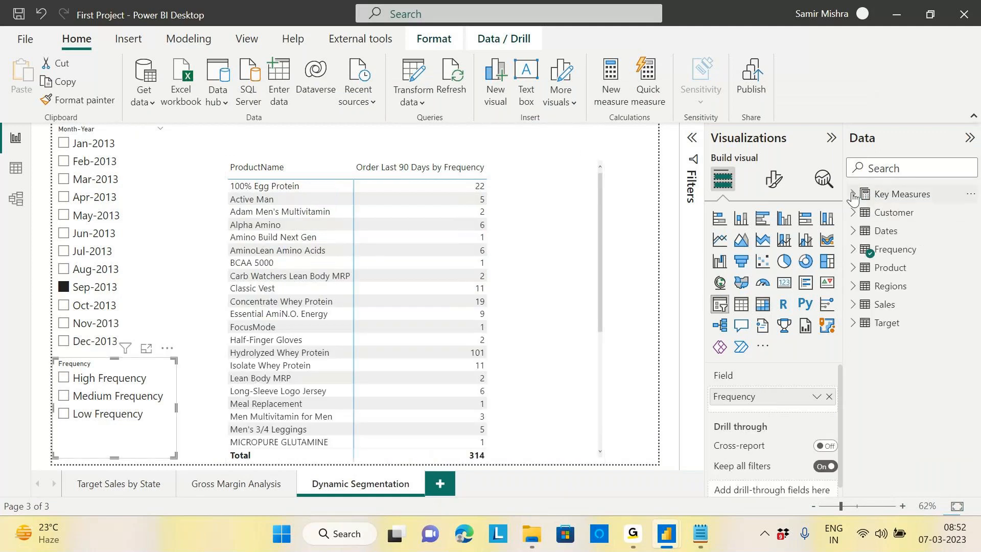
click(853, 250)
drag(920, 267, 569, 249)
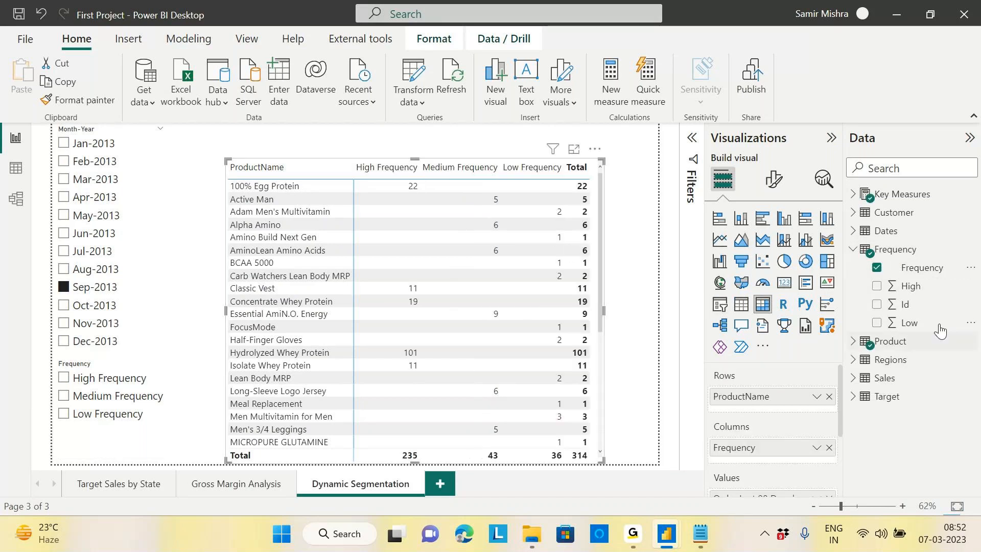
click(877, 268)
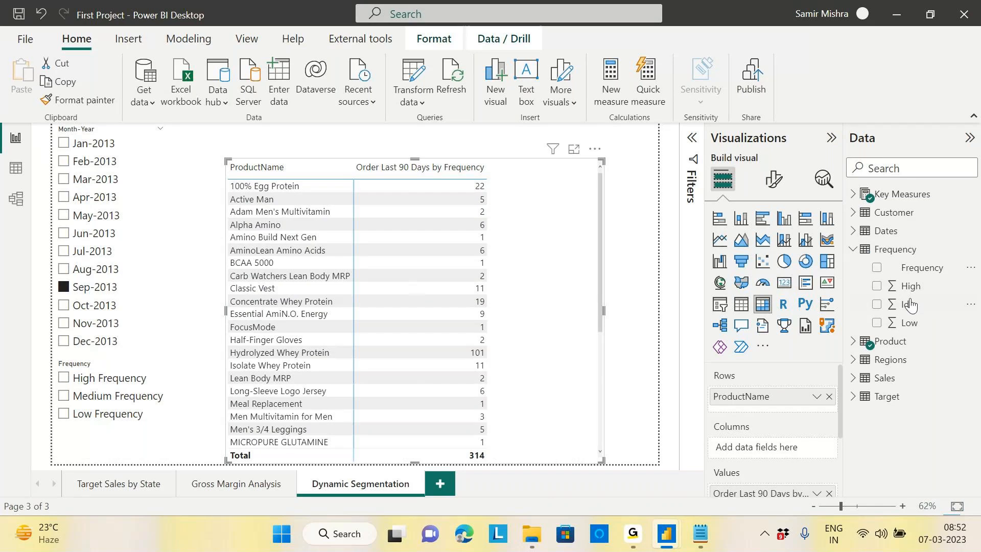
Step: Convert the product matrix to a table with the Frequency field added as a column, and adjust its placement on the page
drag(923, 267, 912, 287)
click(741, 305)
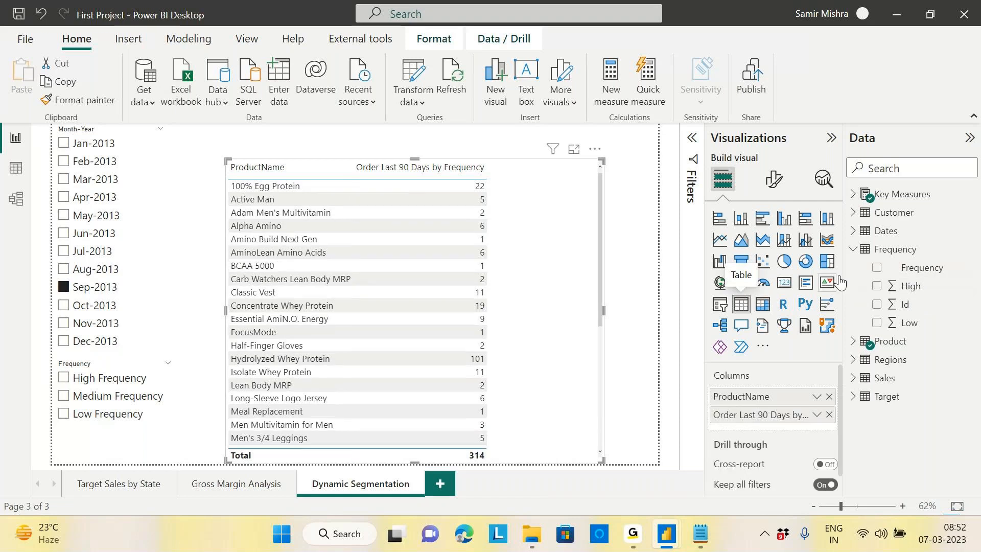
drag(928, 263, 786, 426)
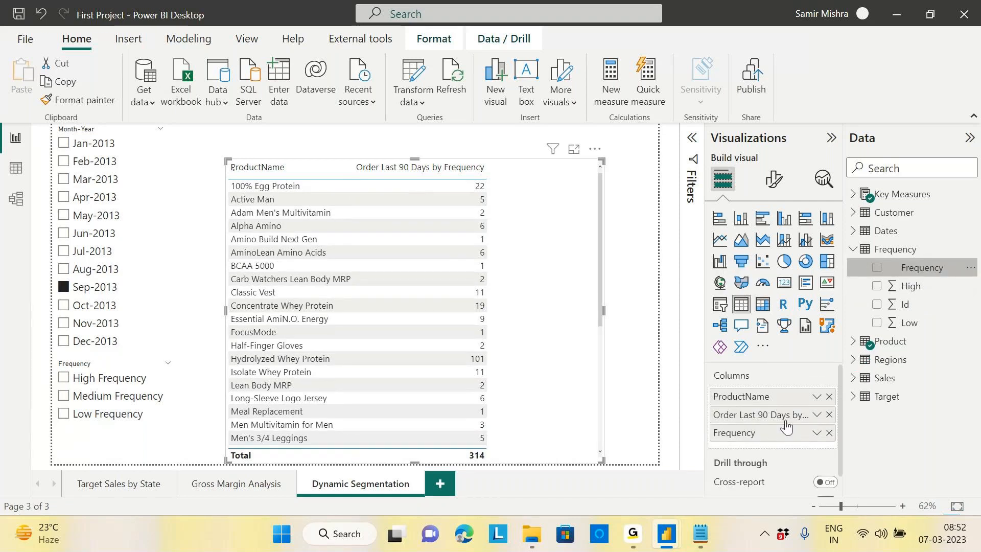
drag(603, 310, 604, 290)
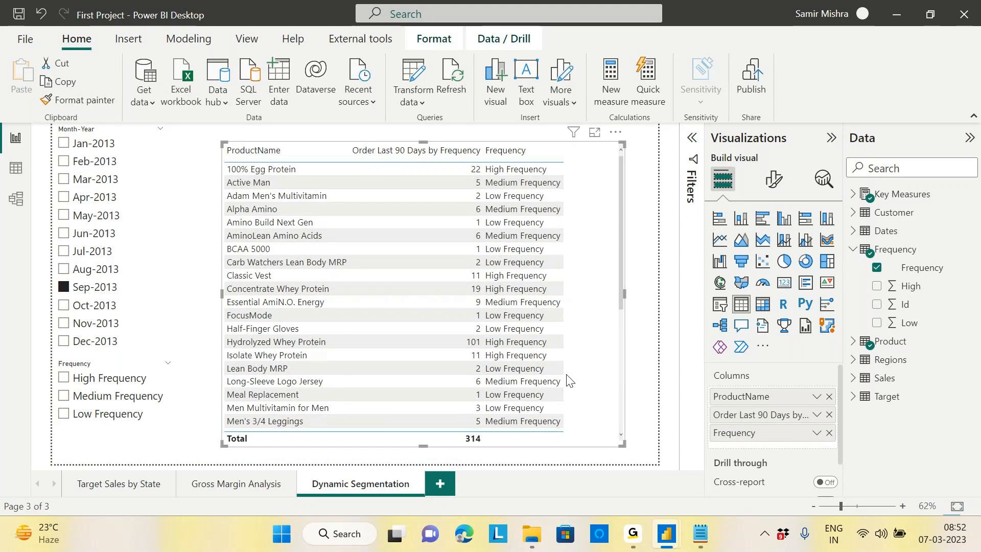
Step: Check the product table under High, Medium and Low Frequency in turn, and look through the full list with the slicer cleared
click(63, 379)
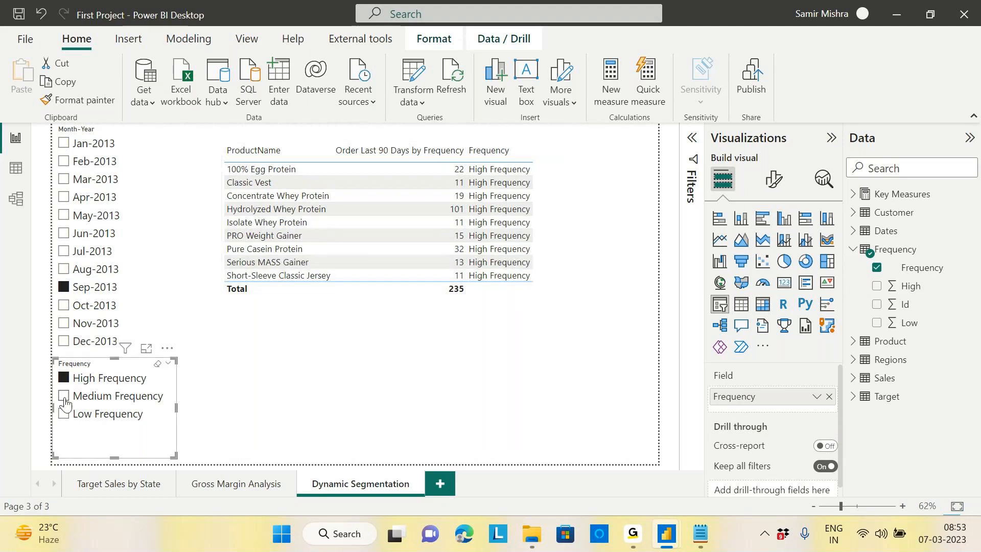
click(64, 396)
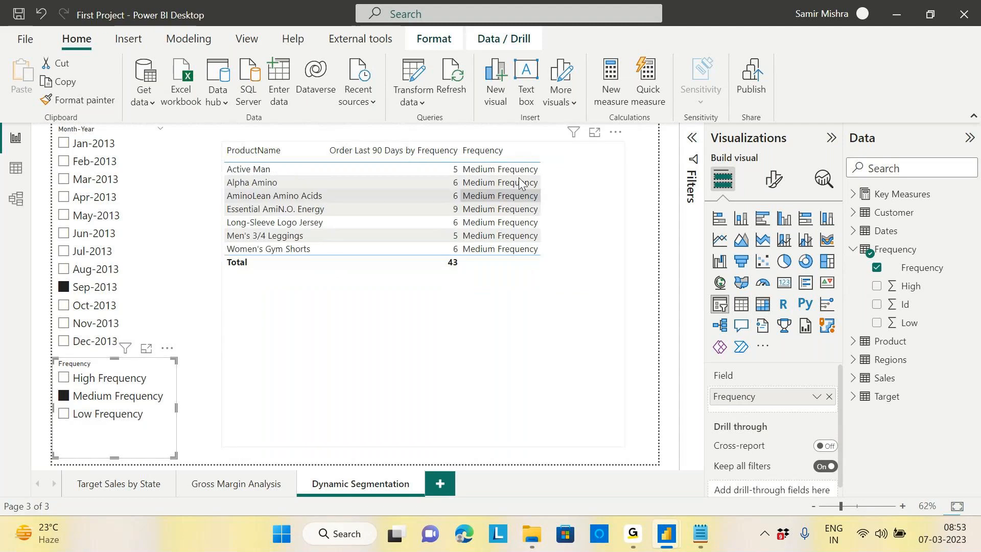
click(64, 413)
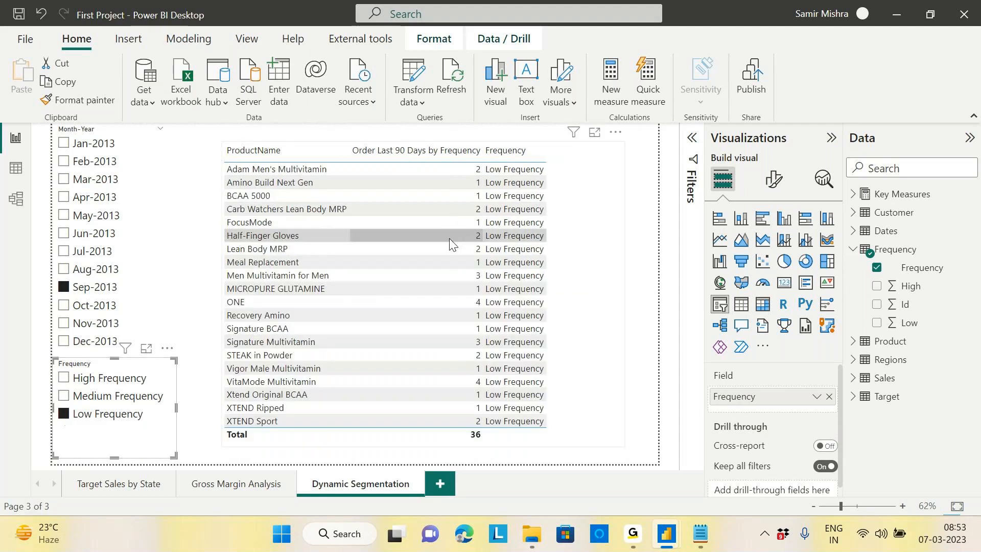
click(65, 415)
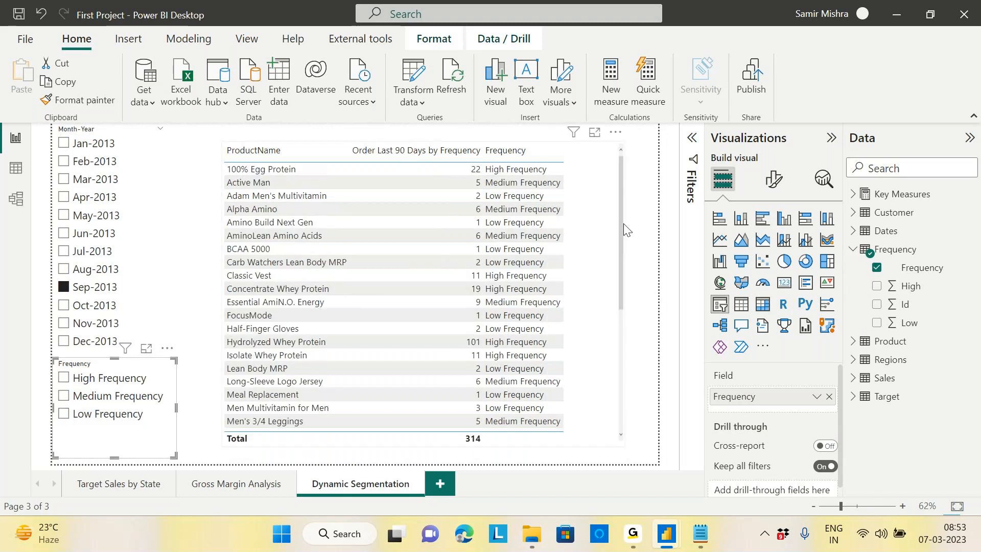
drag(621, 220, 606, 364)
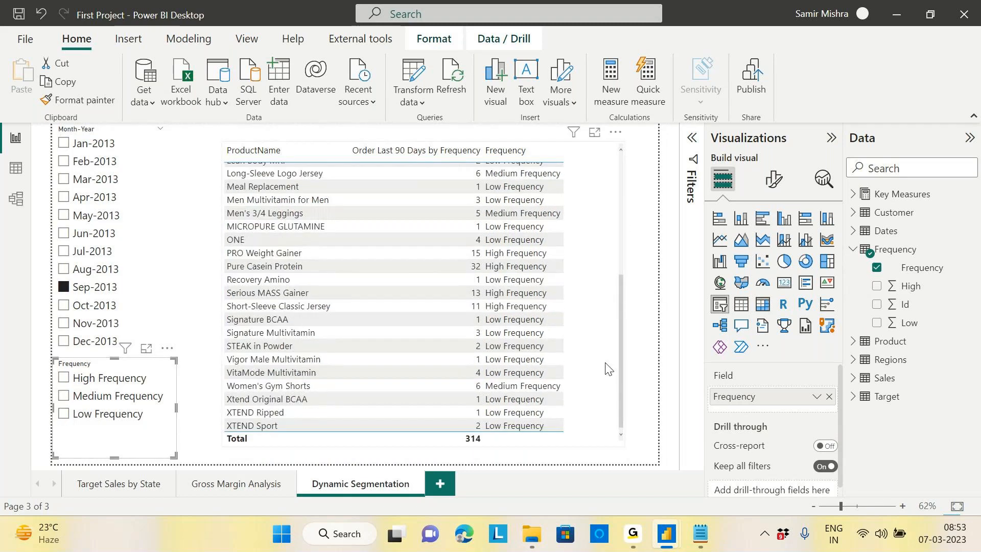
scroll(345, 168, up, 5)
Step: Save the report and widen the product table toward the slicers
click(345, 169)
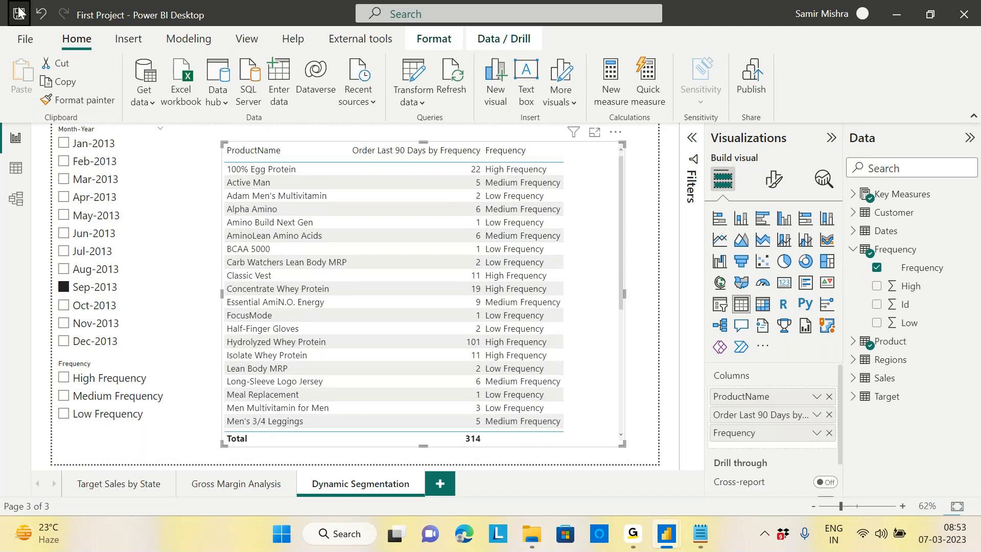
key(ctrl+s)
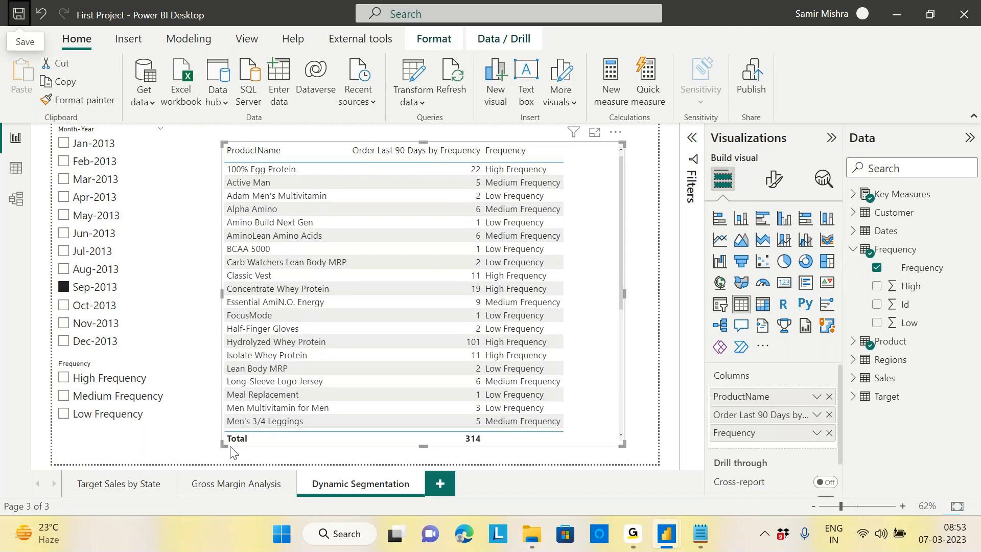
drag(222, 448, 188, 435)
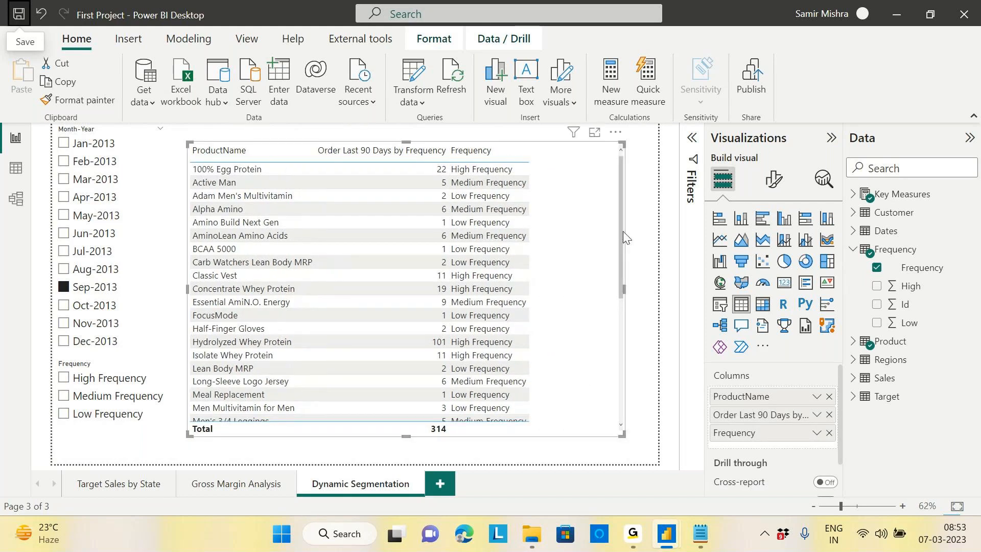
drag(621, 235, 585, 231)
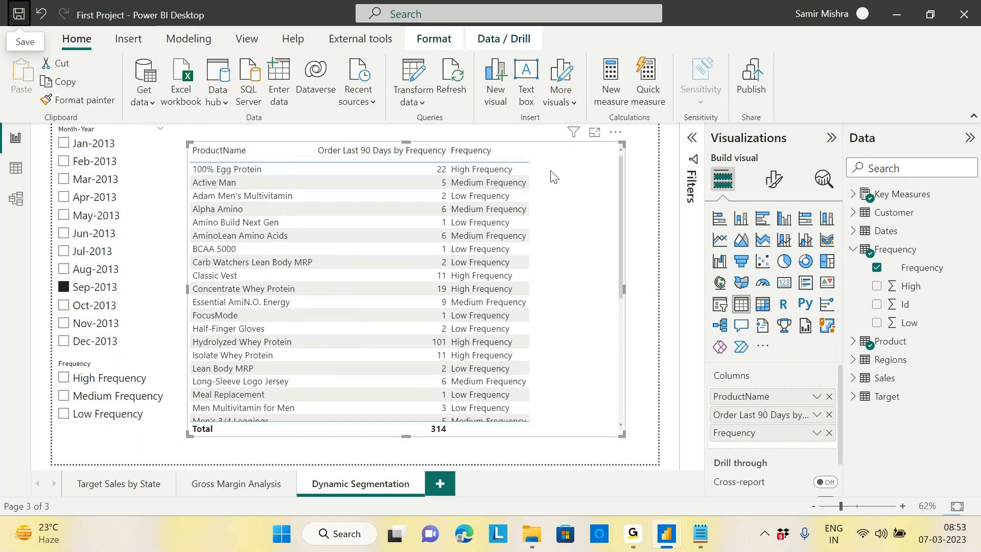
Step: Add the Net Sales measure from Key Measures to the product table
click(861, 248)
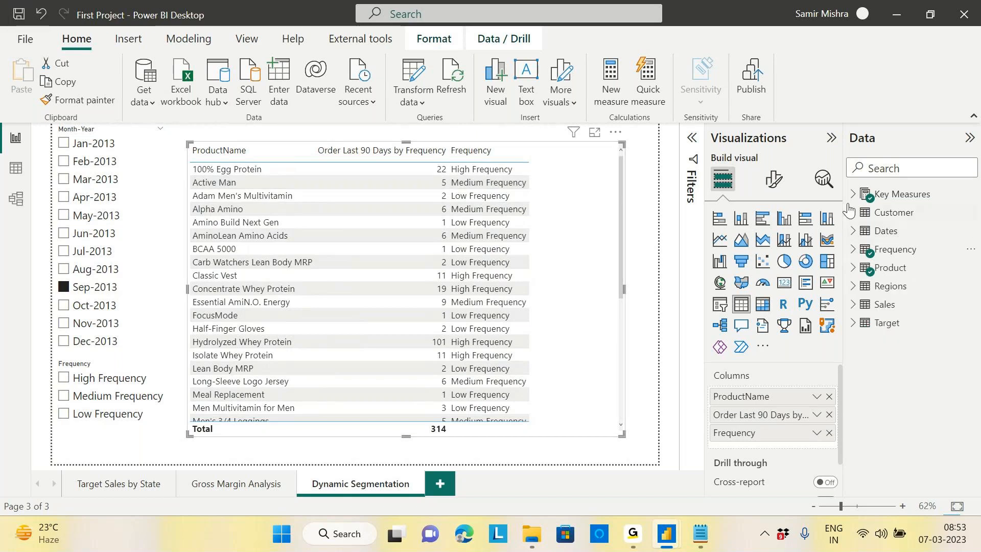
click(854, 194)
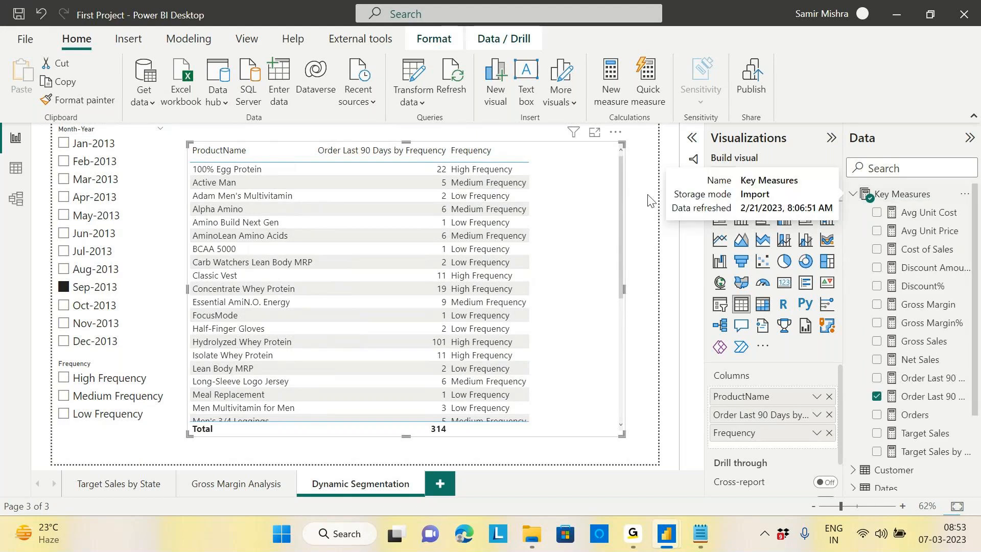
drag(926, 362, 582, 271)
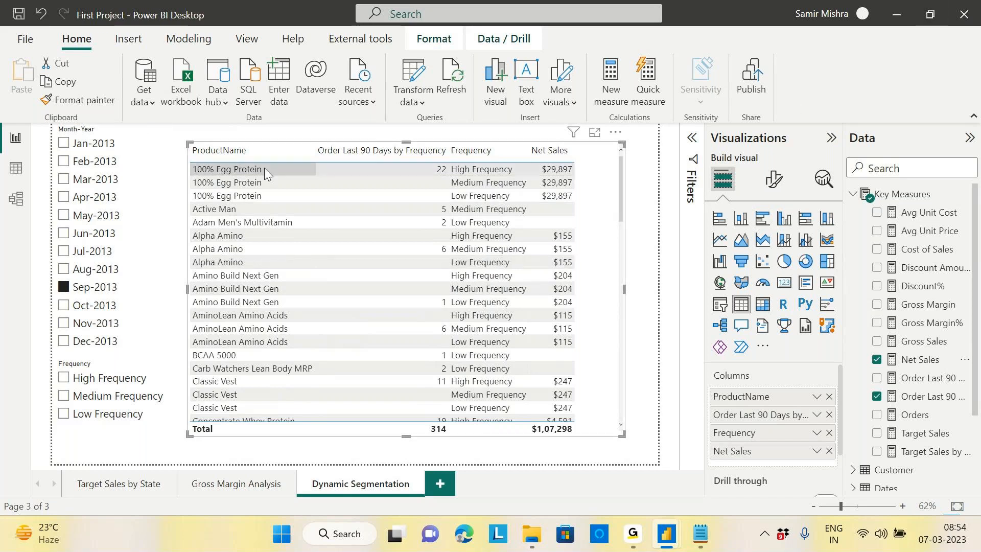
Step: Compare Net Sales with and without the High Frequency filter, and examine the 100% Egg Protein rows in the table
click(64, 378)
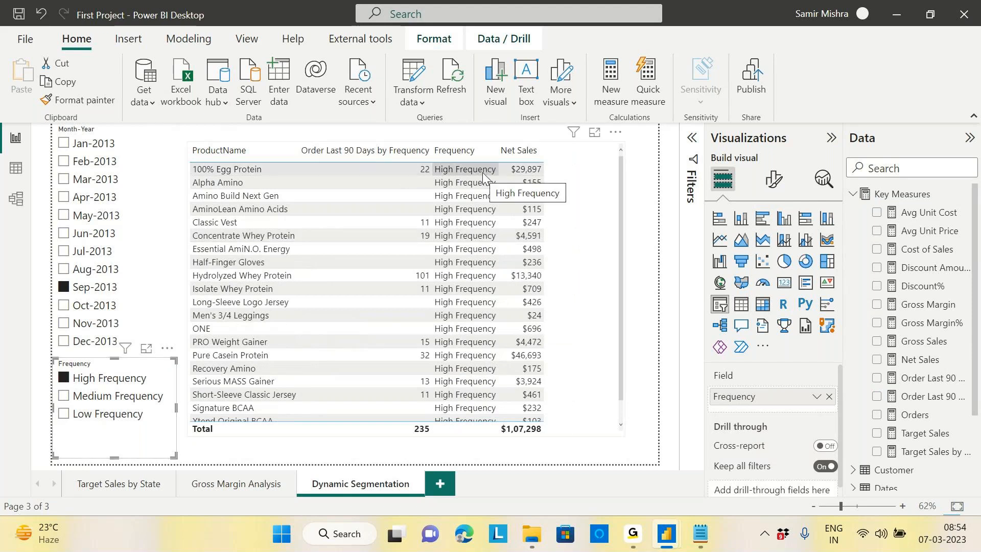
click(64, 378)
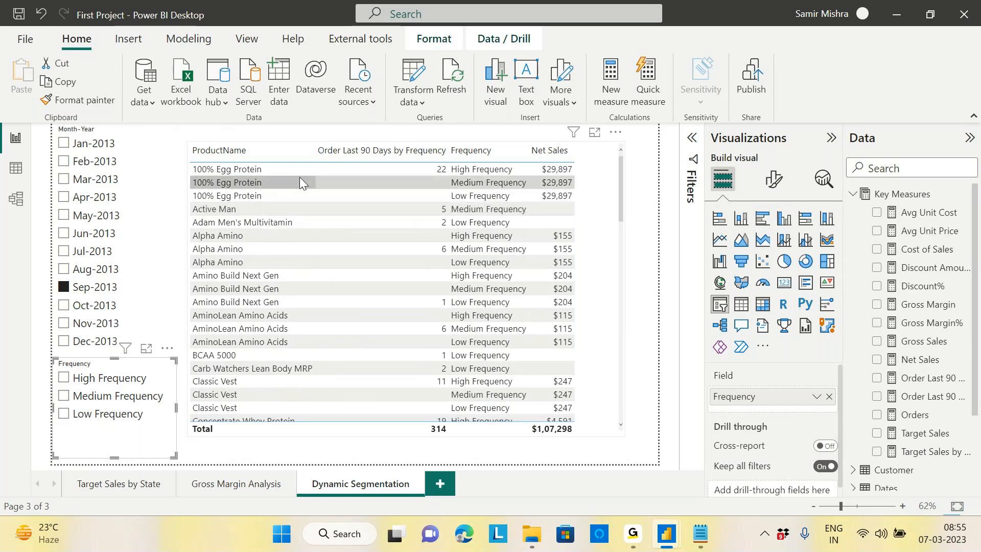
click(240, 167)
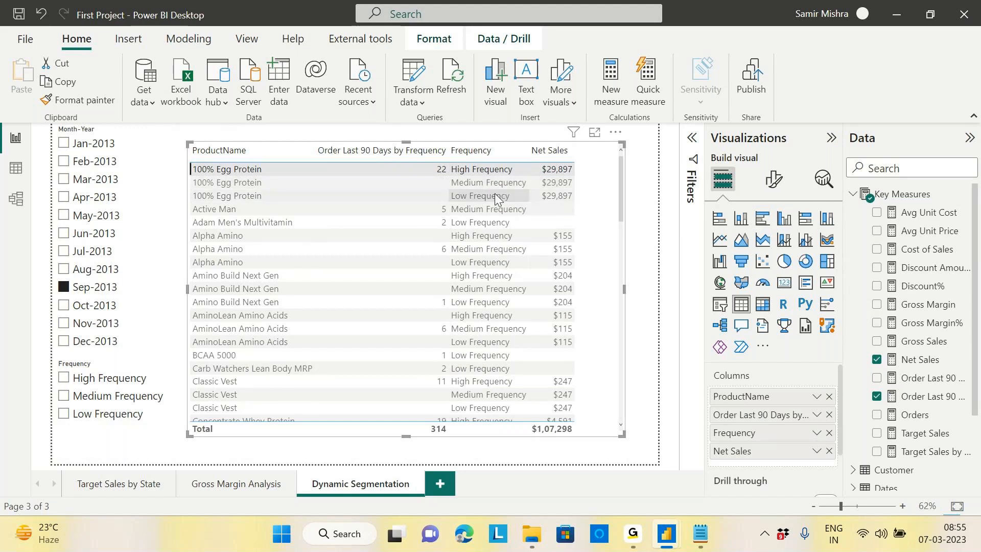
click(604, 222)
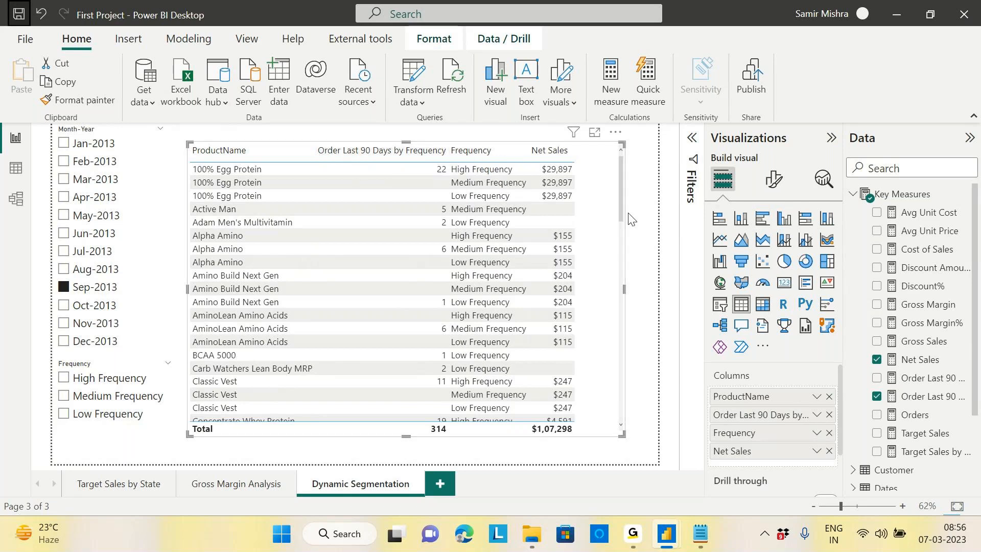
Step: Deselect the product table and switch to the GoTo meeting window
click(645, 318)
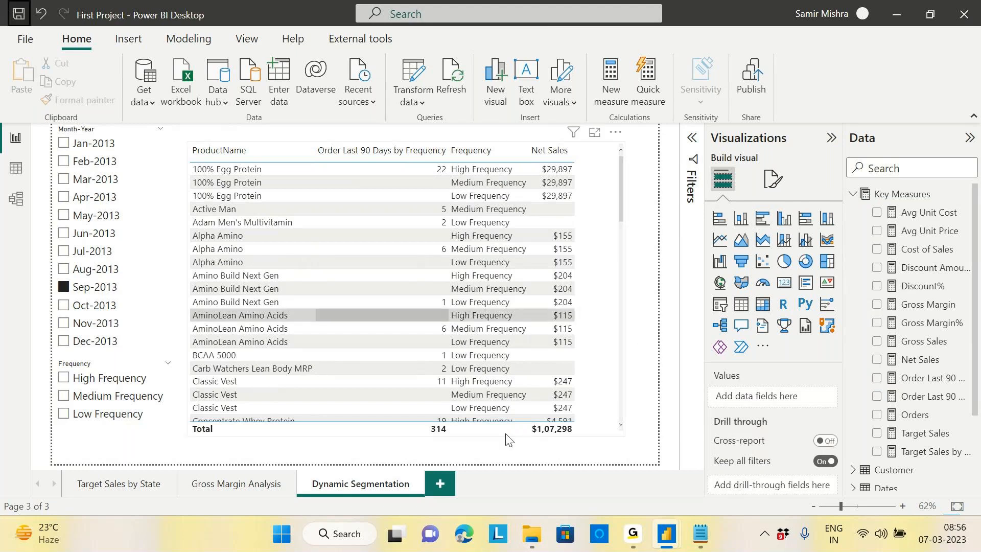
mouse_move(633, 533)
click(703, 463)
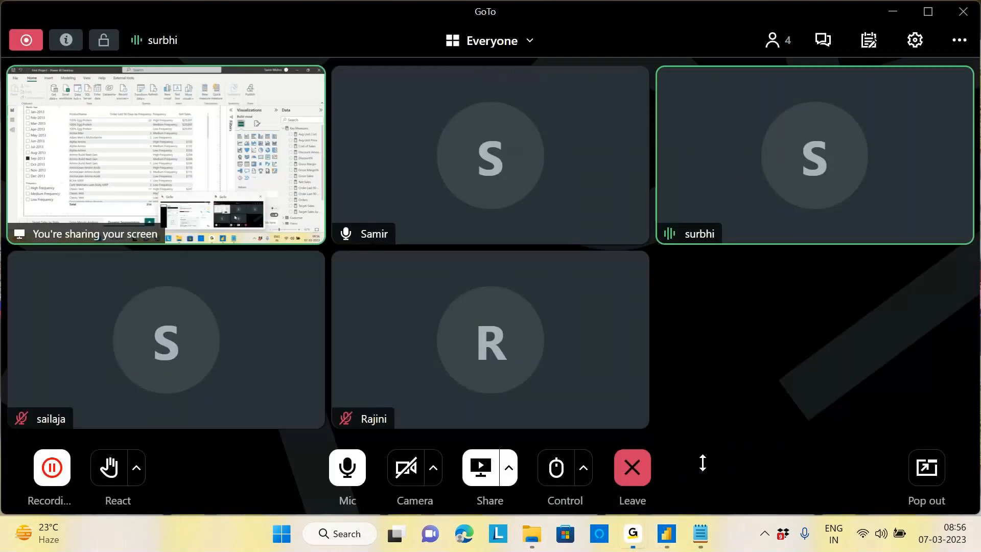